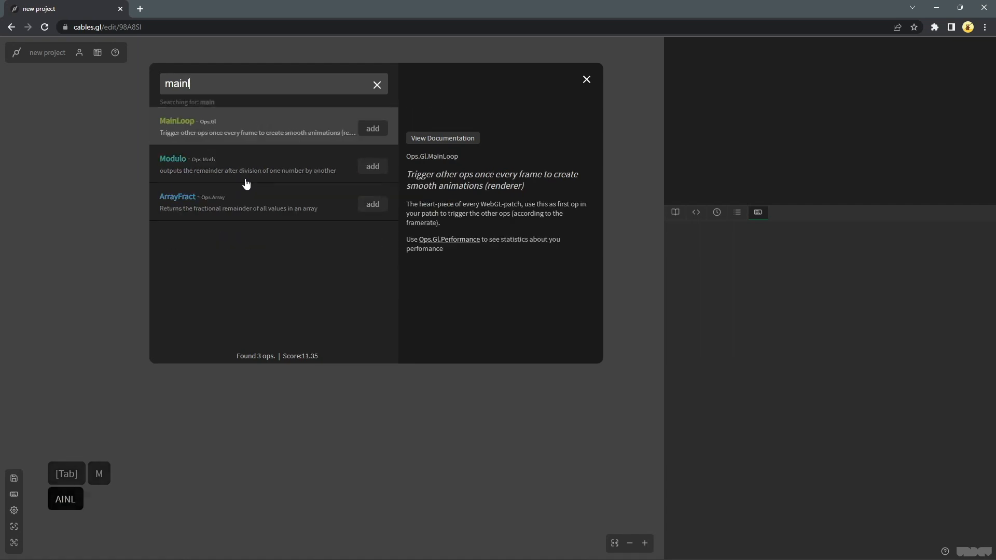
# Add a MainLoop op and connect a Sequence op to its trigger output, positioned a short distance below it
pyautogui.click(373, 130)
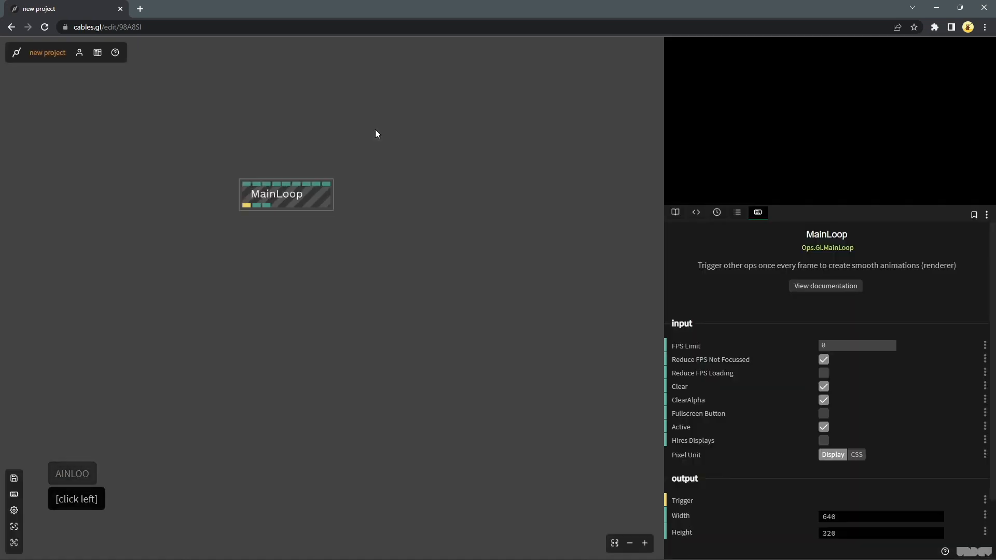
pyautogui.moveTo(305, 198); pyautogui.dragTo(212, 247)
pyautogui.write('seq')
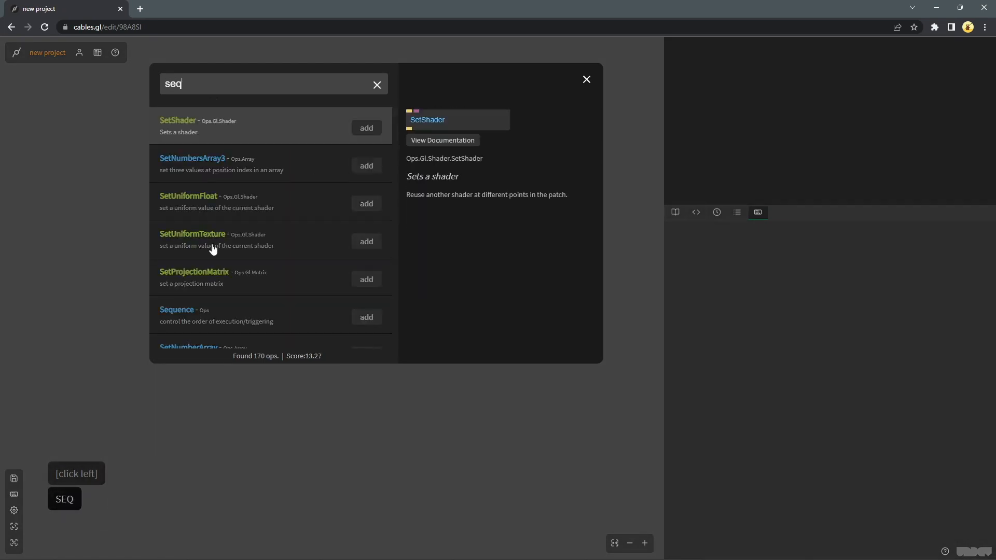
pyautogui.click(369, 127)
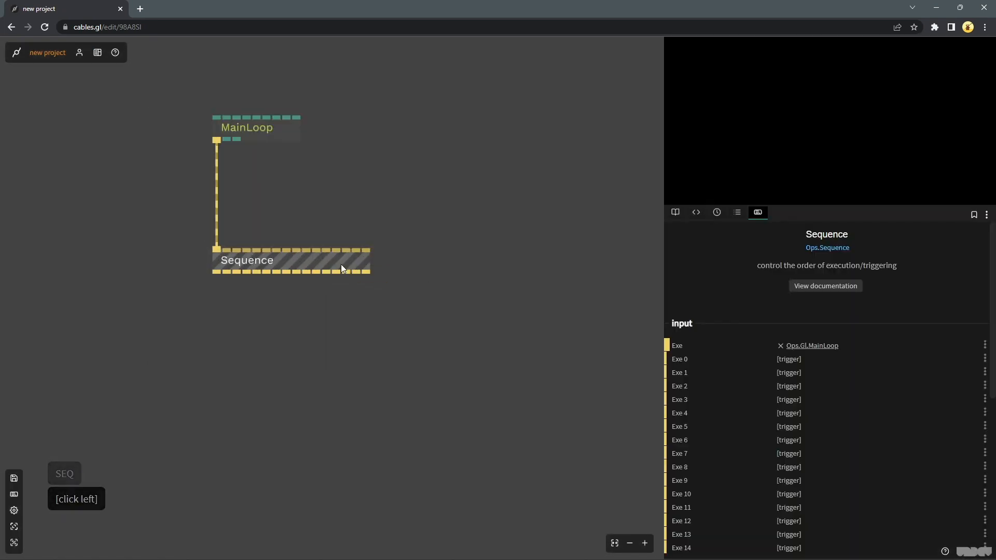
pyautogui.moveTo(340, 268); pyautogui.dragTo(346, 222)
pyautogui.click(254, 251)
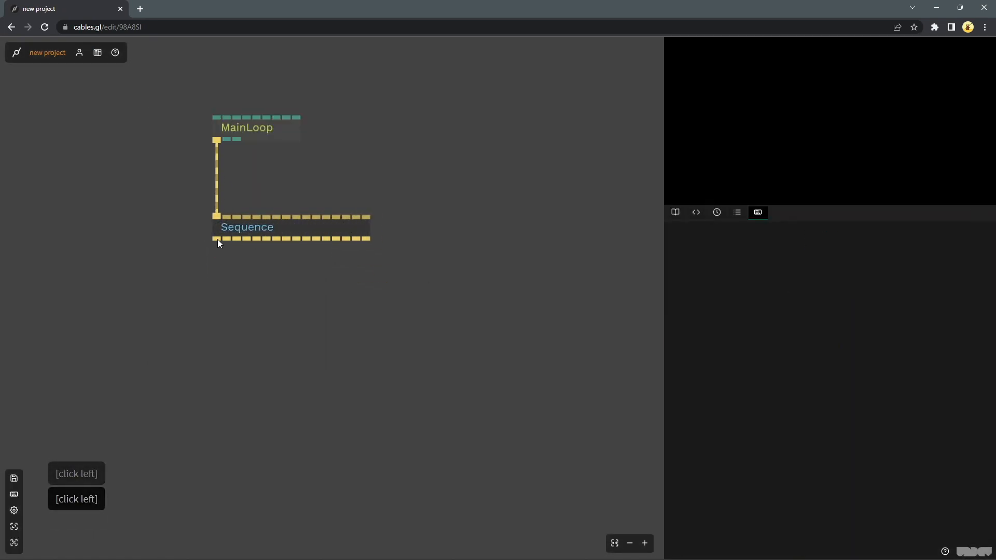
# Connect an ImageCompose op to Sequence's first trigger output and attach a DrawImage op beneath it
pyautogui.moveTo(217, 239); pyautogui.dragTo(220, 294)
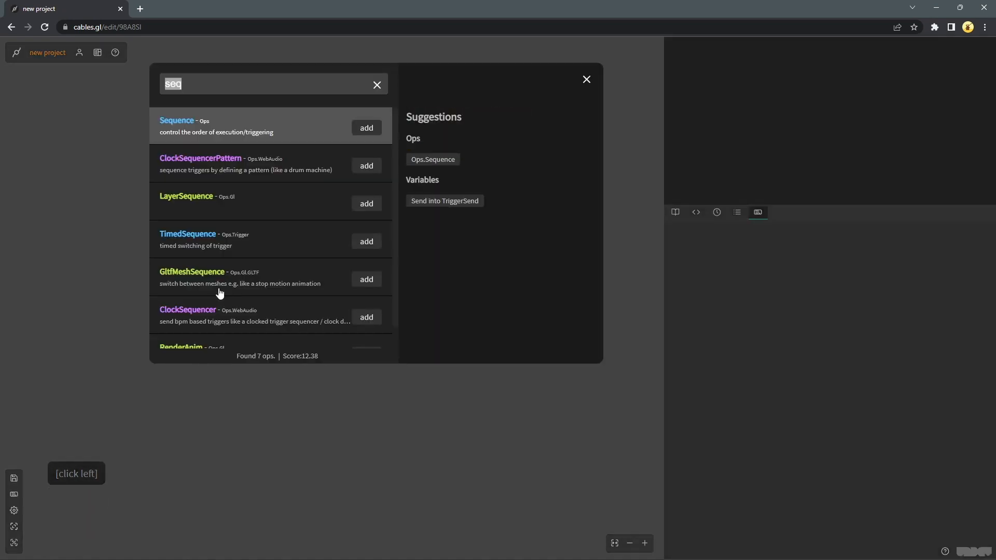
pyautogui.write('imagecompo')
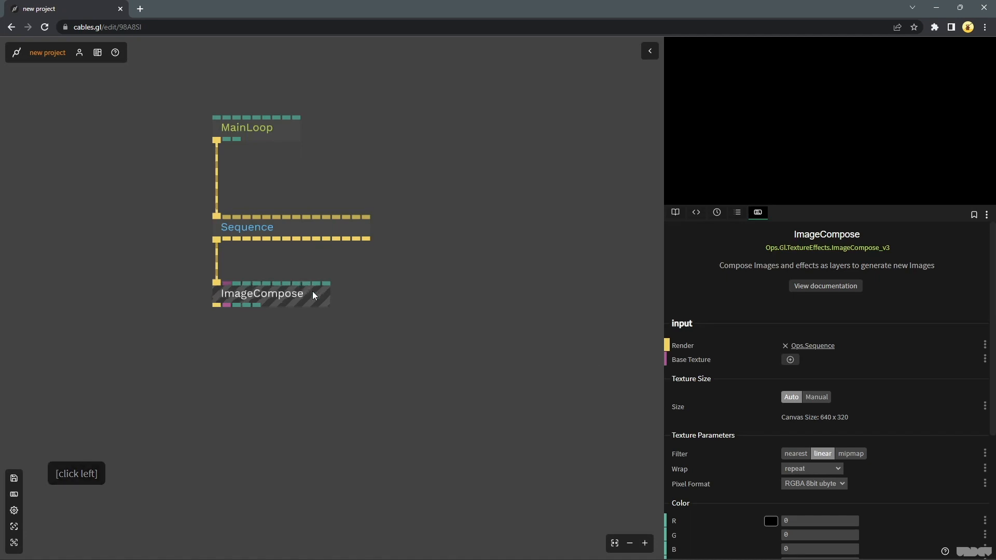
pyautogui.click(214, 305)
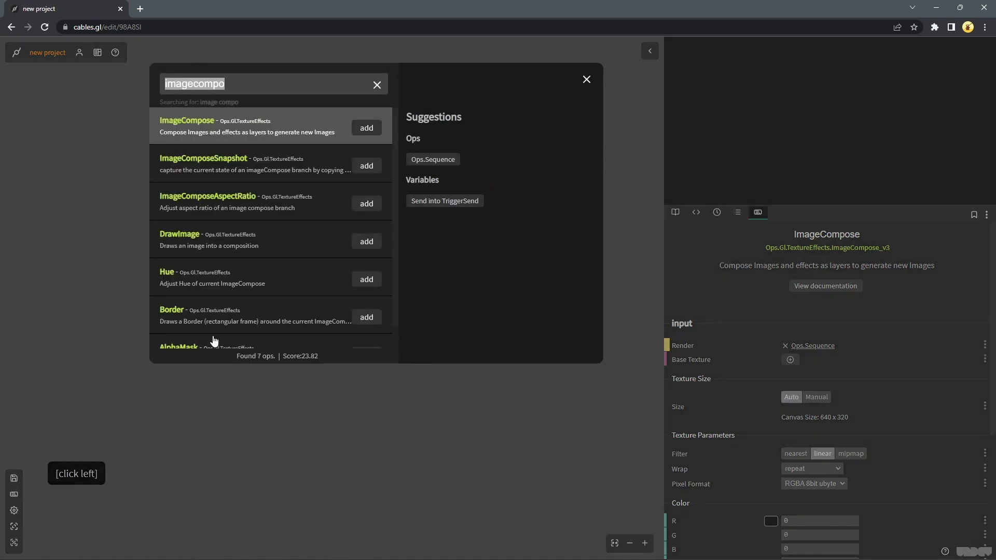
pyautogui.write('drawimage')
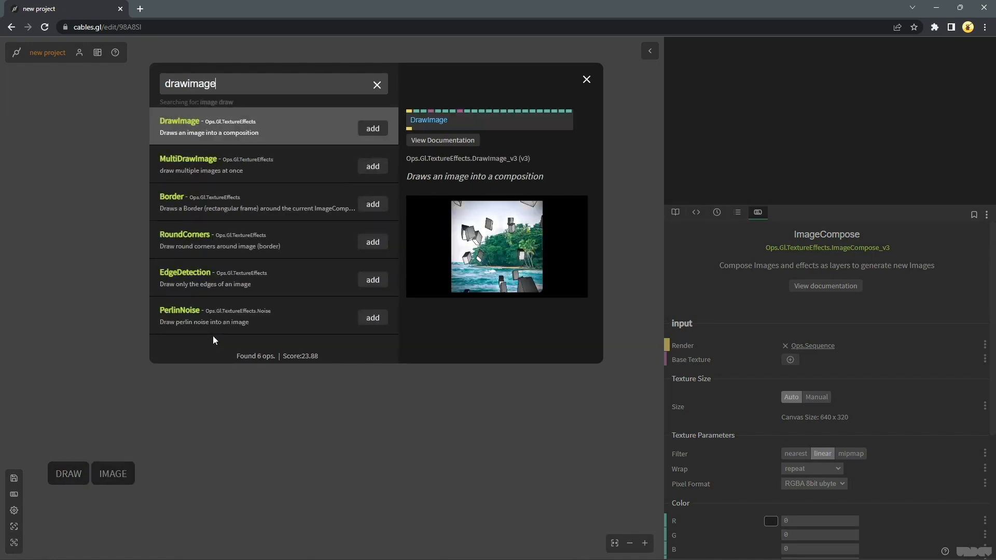
pyautogui.click(374, 130)
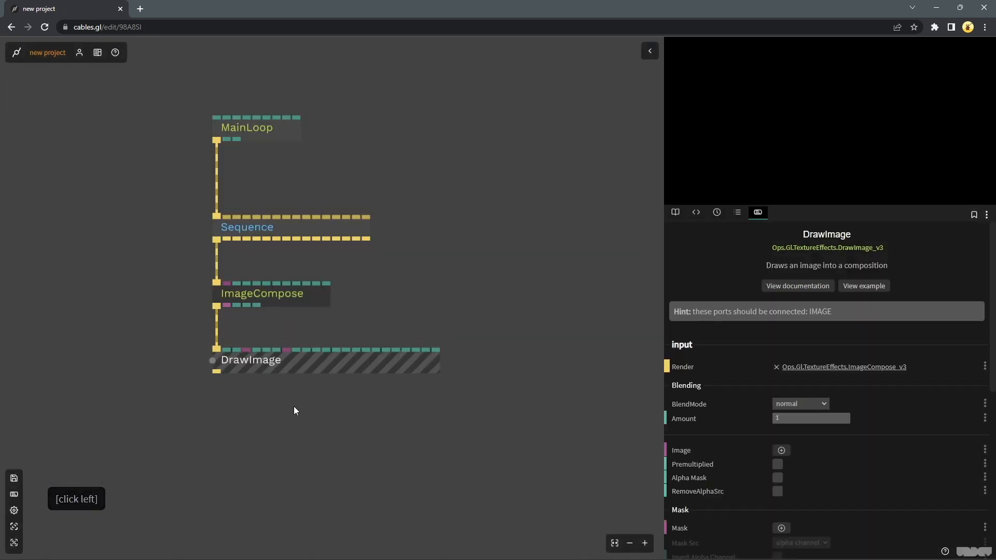
# Duplicate the linked ImageCompose and DrawImage pair twice, placing the copies in a row beside the original
pyautogui.moveTo(294, 406); pyautogui.dragTo(282, 294)
pyautogui.scroll(-2, 465, 290)
pyautogui.moveTo(465, 290); pyautogui.dragTo(324, 220)
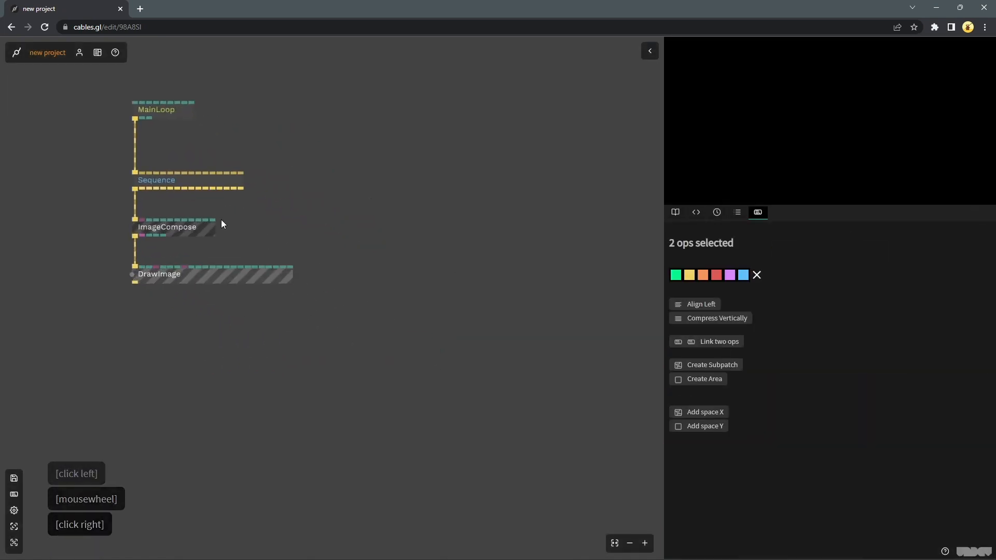
pyautogui.hotkey('ctrl', 'c')
pyautogui.hotkey('ctrl', 'v')
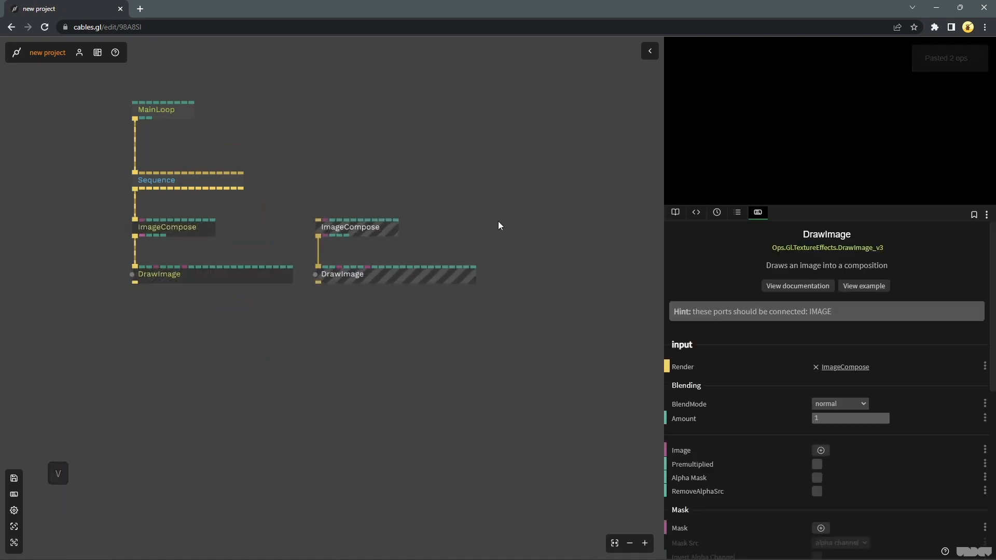
pyautogui.hotkey('ctrl', 'v')
pyautogui.click(478, 179)
# Connect two further Sequence trigger outputs to the second and third ImageCompose ops
pyautogui.scroll(-2, 469, 185)
pyautogui.moveTo(379, 190); pyautogui.dragTo(263, 228)
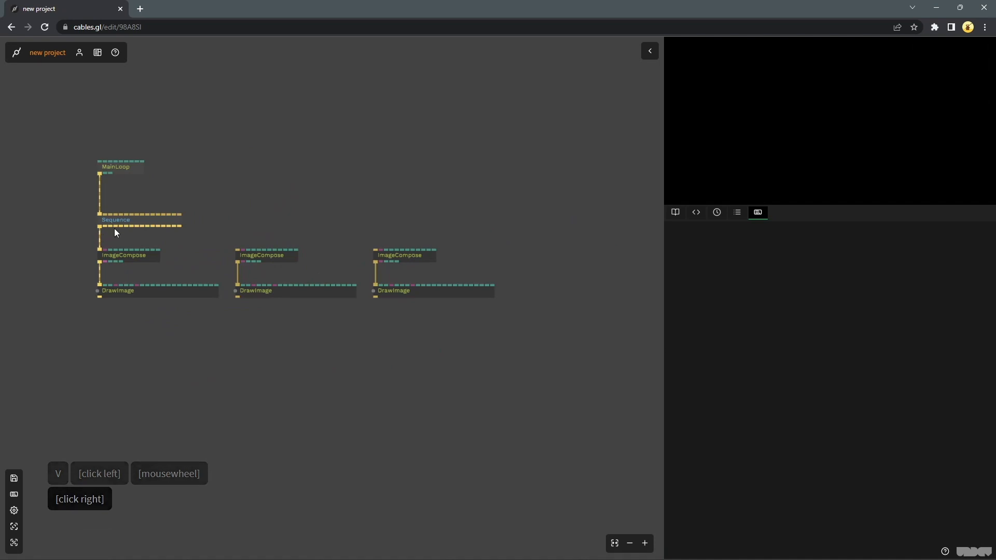
pyautogui.moveTo(114, 225); pyautogui.dragTo(255, 262)
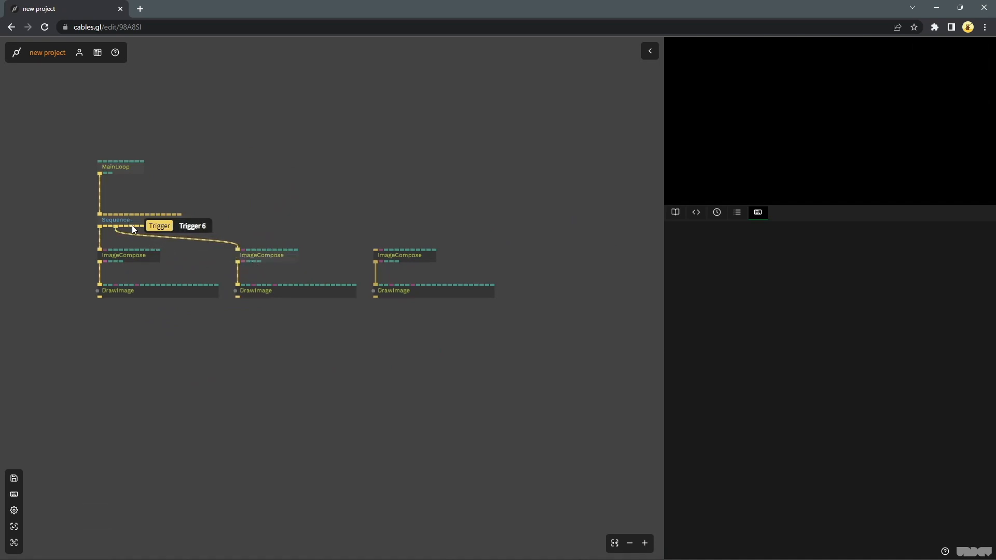
pyautogui.moveTo(138, 226); pyautogui.dragTo(399, 259)
# Add a FullscreenRectangle op connected to Sequence's last trigger output, beyond the third ImageCompose
pyautogui.moveTo(180, 226); pyautogui.dragTo(525, 247)
pyautogui.write('fu')
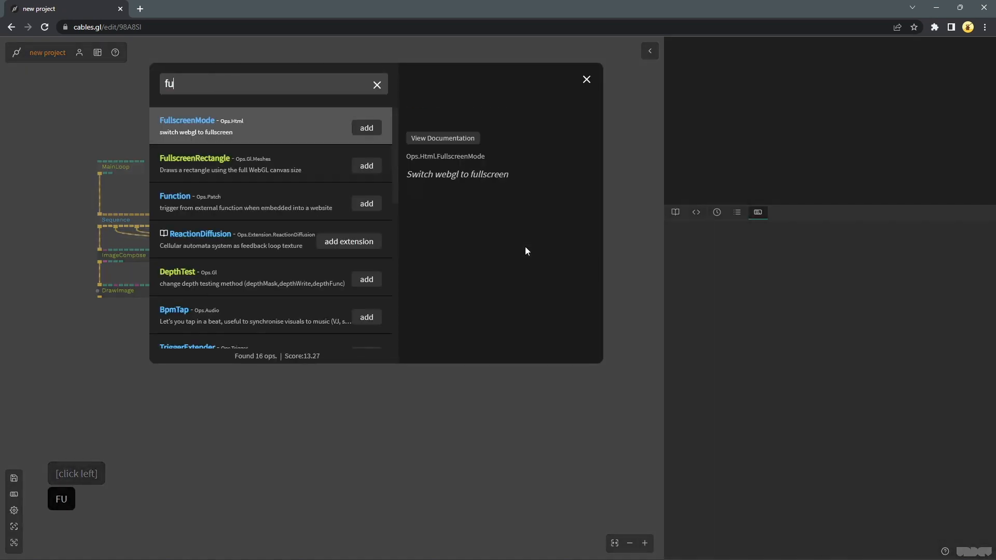
pyautogui.write('llscreen')
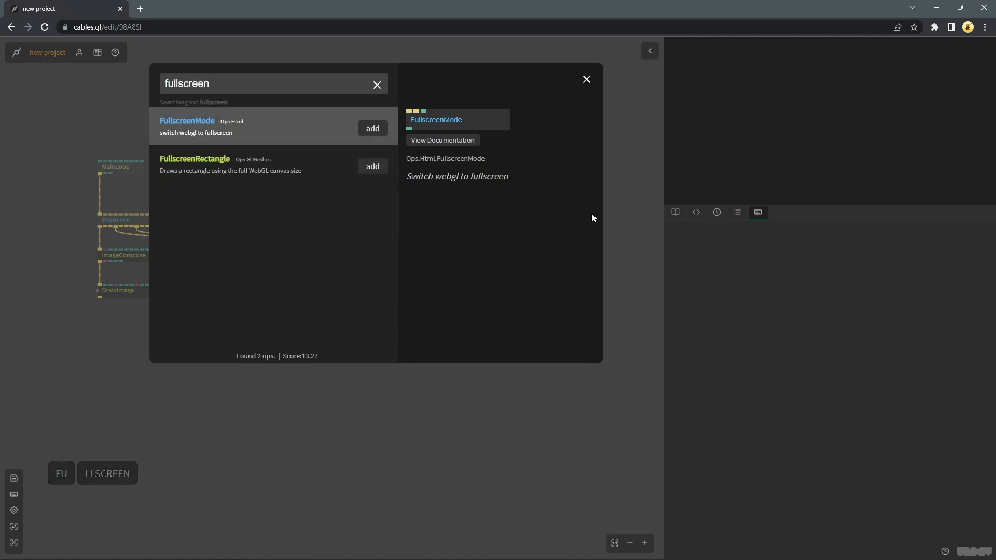
pyautogui.click(368, 172)
pyautogui.click(485, 226)
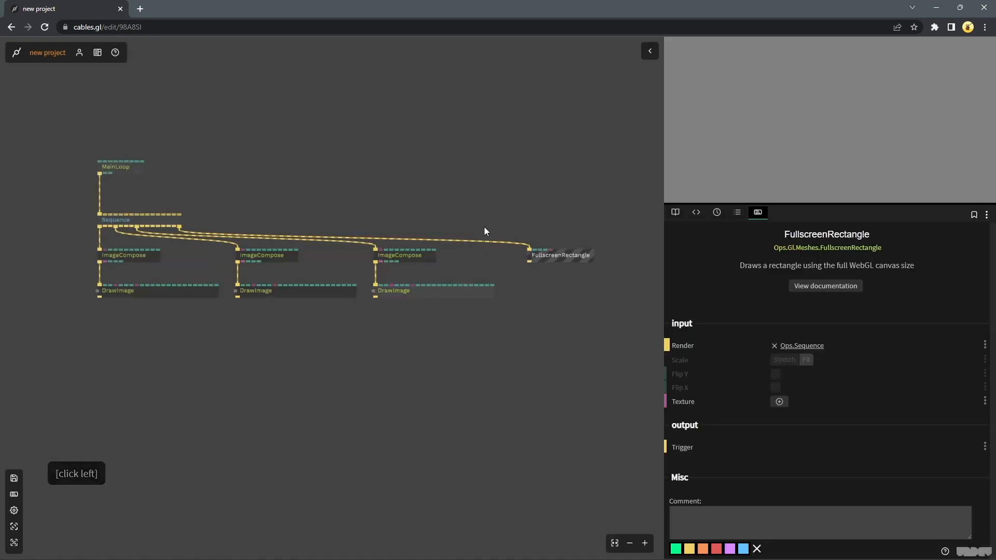
# Link the first ImageCompose's texture output to the second DrawImage's image input, and the second ImageCompose's texture to the third DrawImage
pyautogui.scroll(-3, 456, 195)
pyautogui.moveTo(456, 194); pyautogui.dragTo(453, 154)
pyautogui.scroll(3, 256, 229)
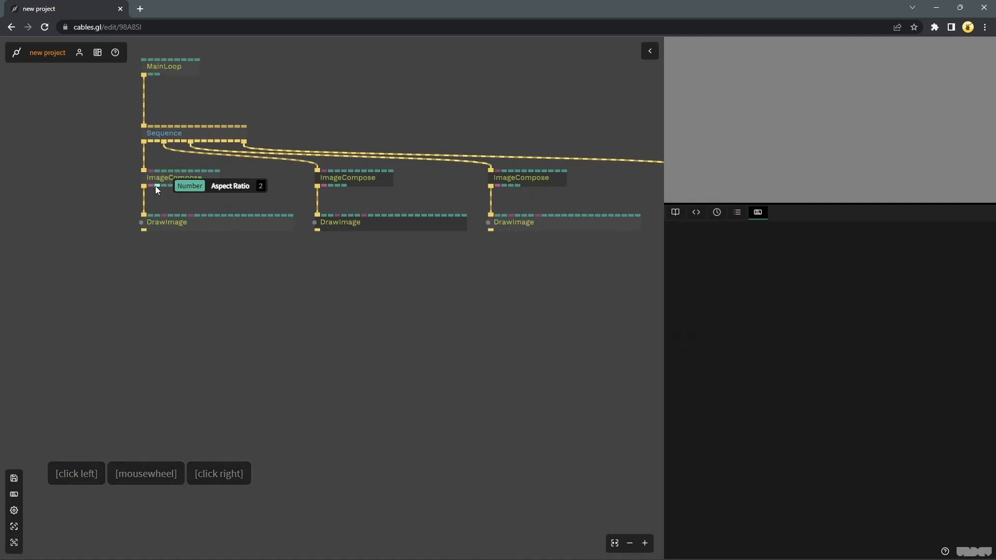
pyautogui.moveTo(151, 186); pyautogui.dragTo(368, 218)
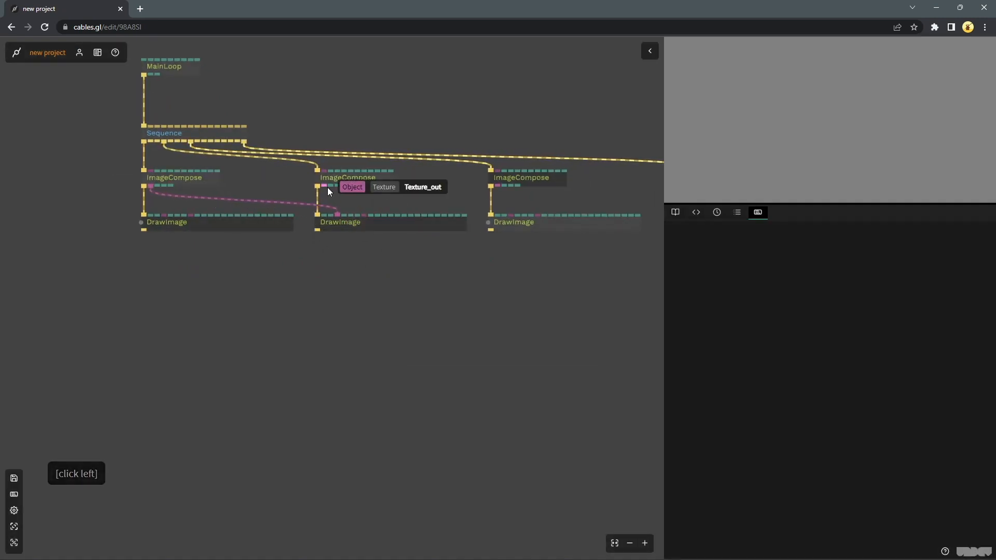
pyautogui.moveTo(327, 187); pyautogui.dragTo(535, 231)
pyautogui.click(551, 211)
# Link the third ImageCompose's texture output to the FullscreenRectangle's texture input and save the patch
pyautogui.scroll(-1, 534, 283)
pyautogui.moveTo(423, 301); pyautogui.dragTo(205, 312)
pyautogui.moveTo(287, 217); pyautogui.dragTo(472, 211)
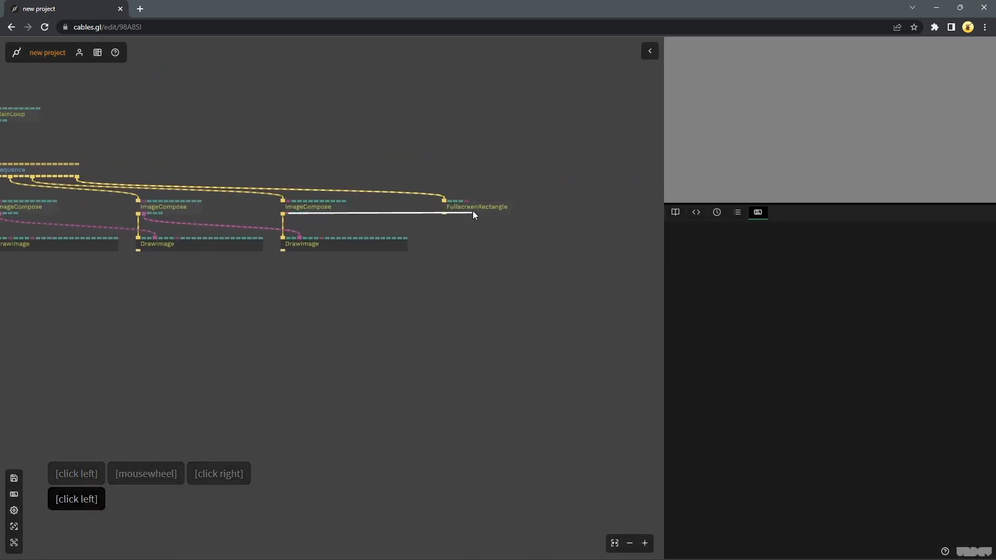
pyautogui.click(475, 247)
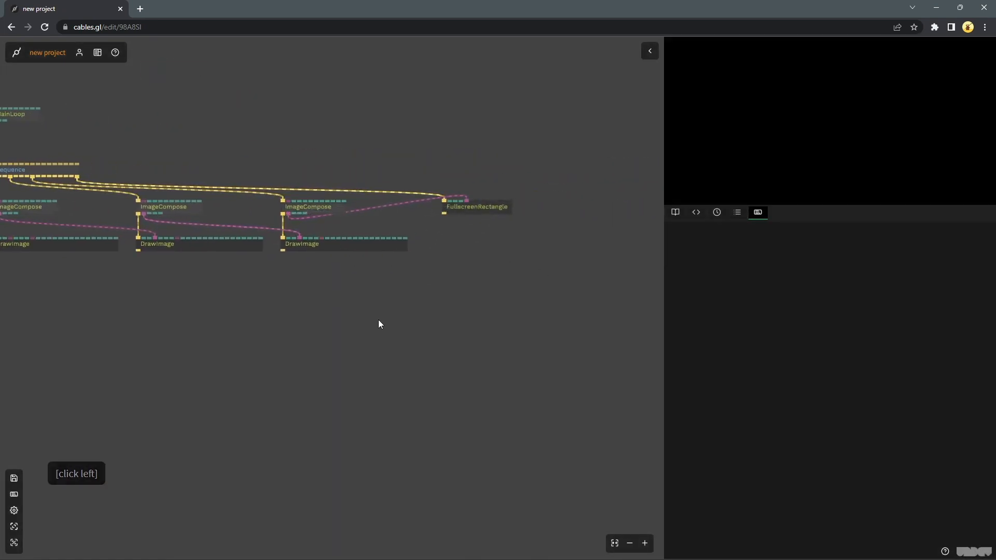
pyautogui.hotkey('ctrl', 's')
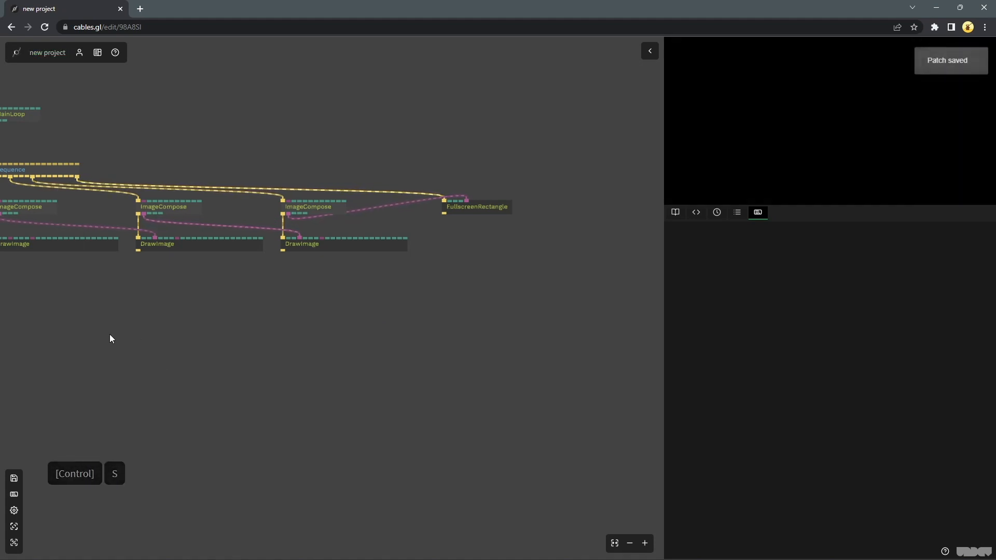
pyautogui.middleClick(110, 334)
pyautogui.moveTo(78, 316); pyautogui.dragTo(185, 290)
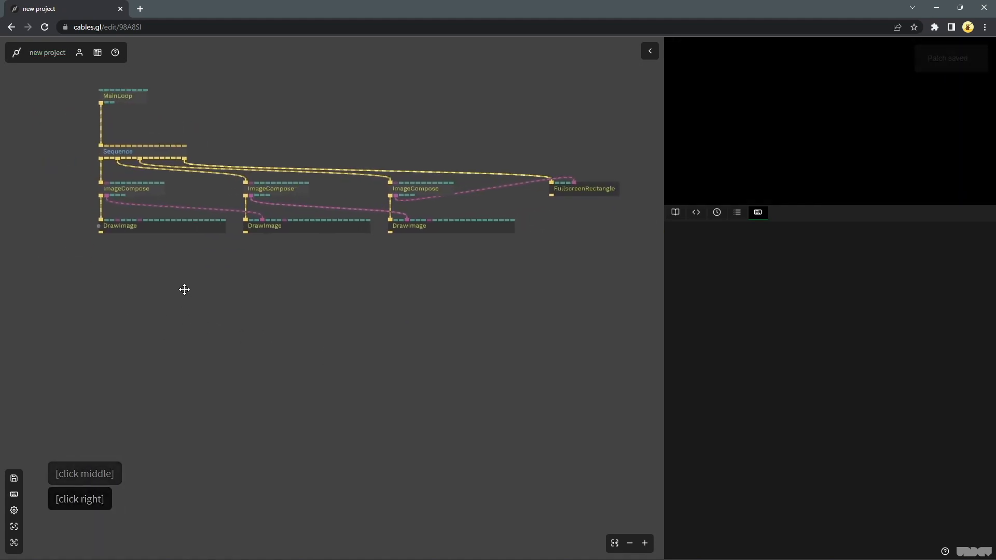
pyautogui.scroll(2, 131, 287)
pyautogui.scroll(-1, 143, 290)
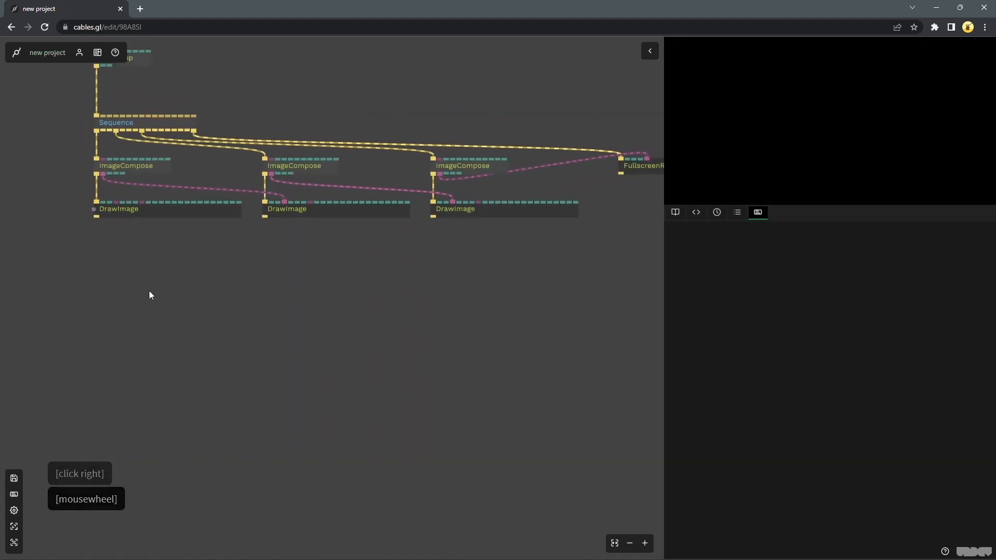
# Open the Unsplash website in a new browser tab
pyautogui.click(141, 9)
pyautogui.write('unsplash')
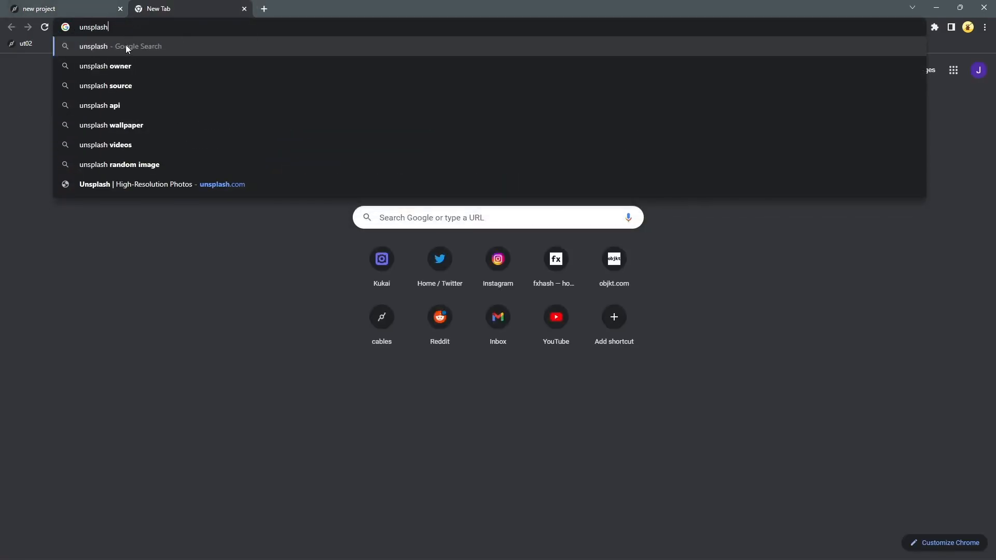
pyautogui.click(126, 46)
pyautogui.click(183, 148)
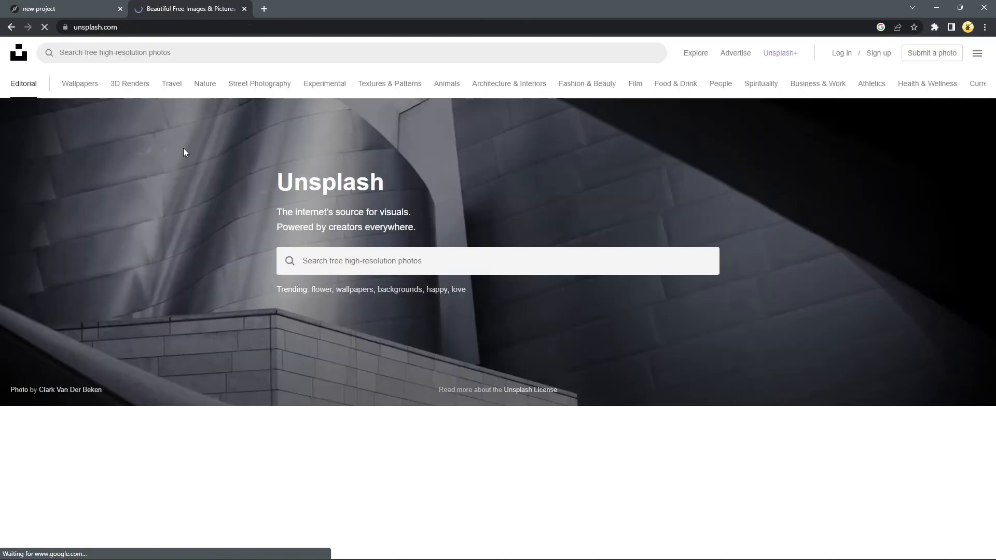
# Search Unsplash for "greek" photos and refine the search to "greek statue"
pyautogui.scroll(-10, 212, 133)
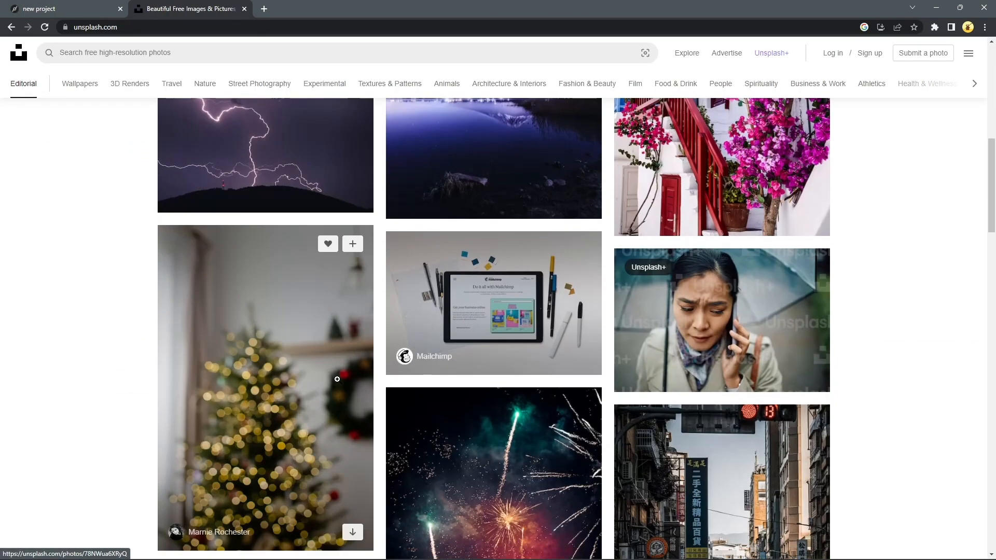
pyautogui.scroll(5, 338, 380)
pyautogui.click(218, 53)
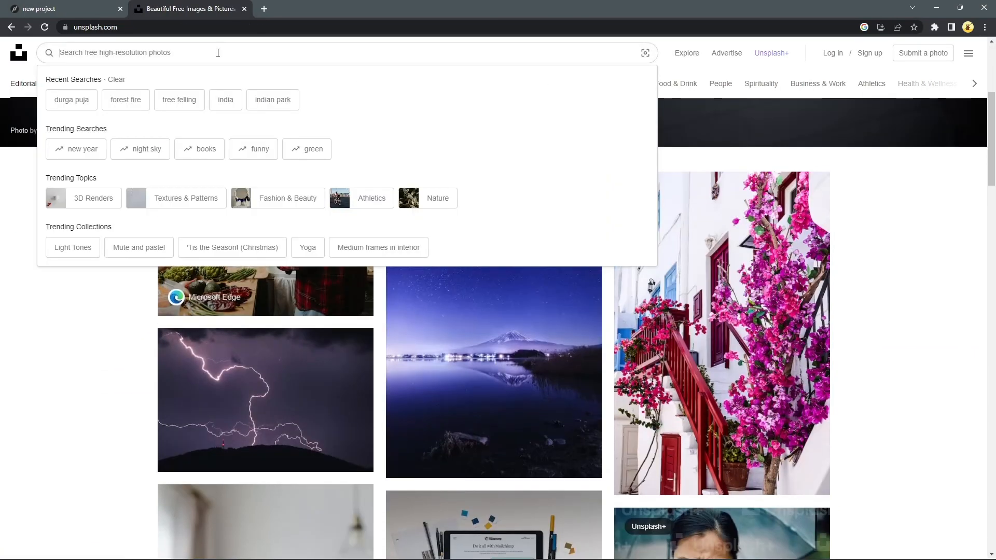
pyautogui.write('gi')
pyautogui.press('Return')
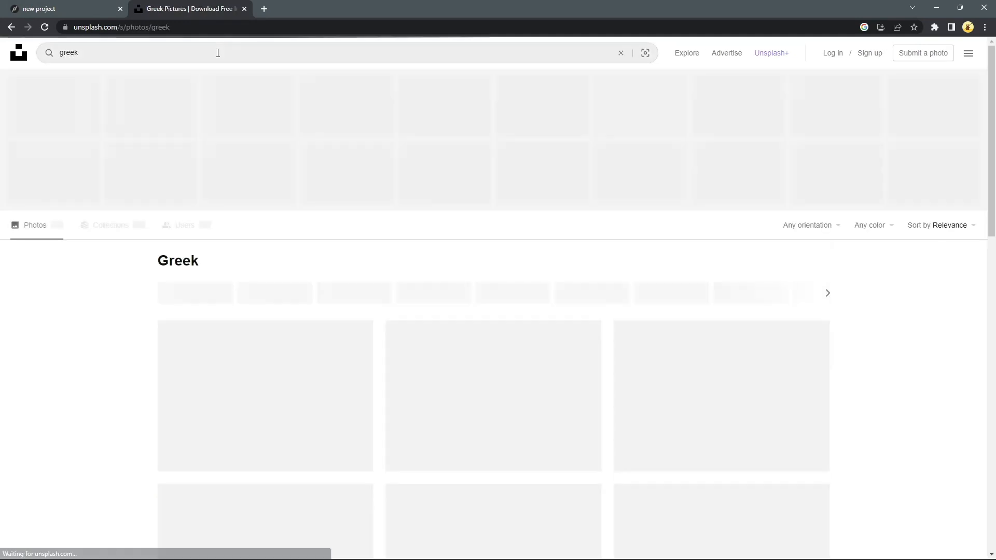
pyautogui.click(195, 56)
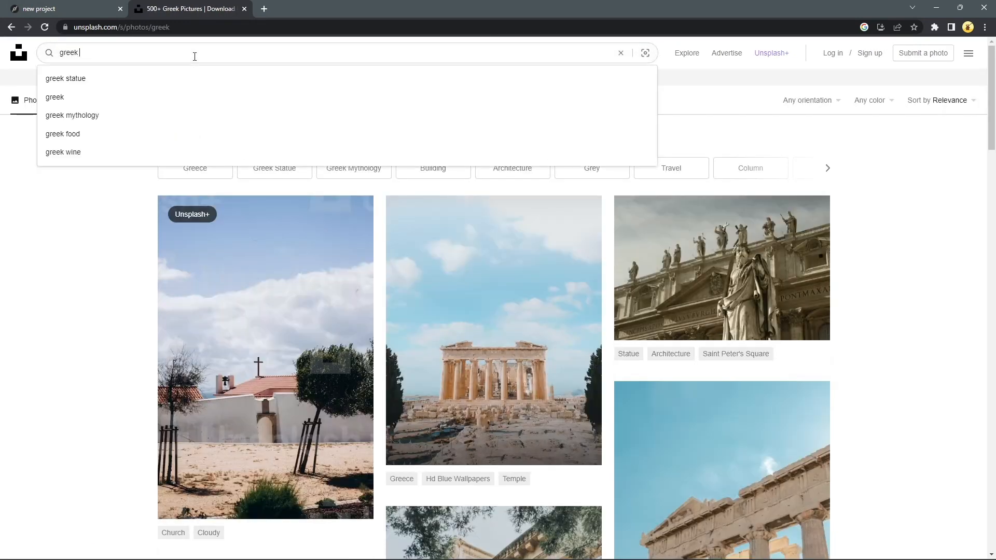
pyautogui.click(194, 80)
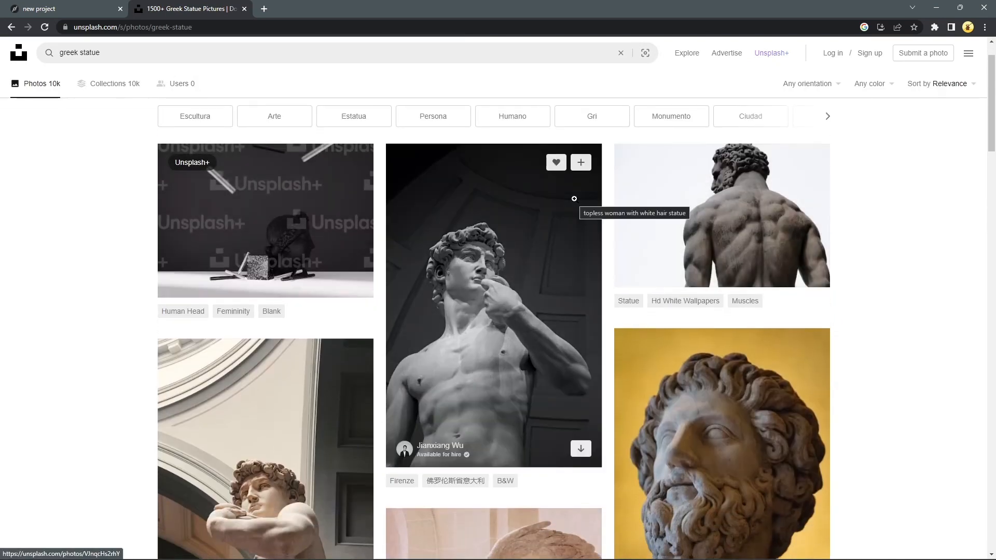
# Browse the "greek statue" search results for suitable statue photos
pyautogui.rightClick(574, 199)
pyautogui.scroll(-5, 921, 271)
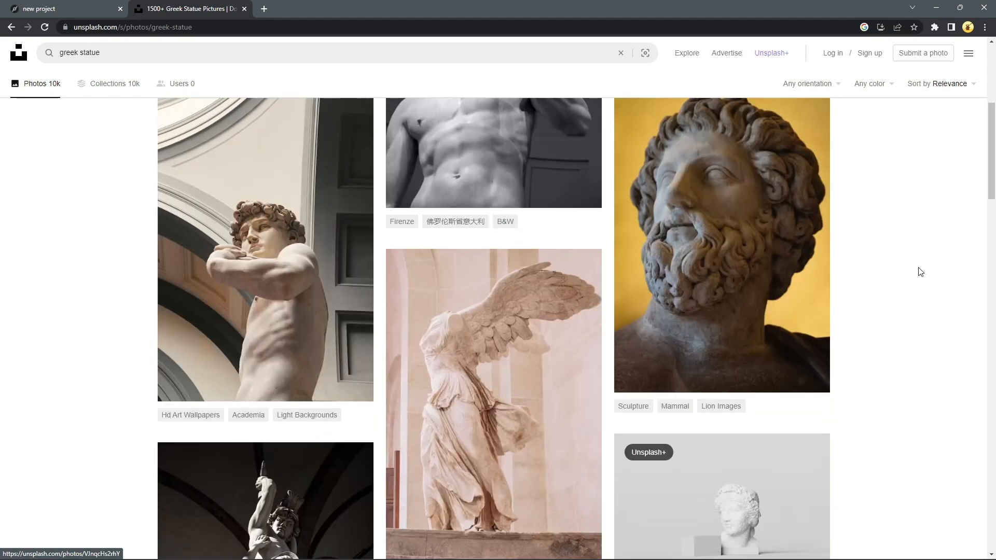
pyautogui.scroll(-3, 920, 271)
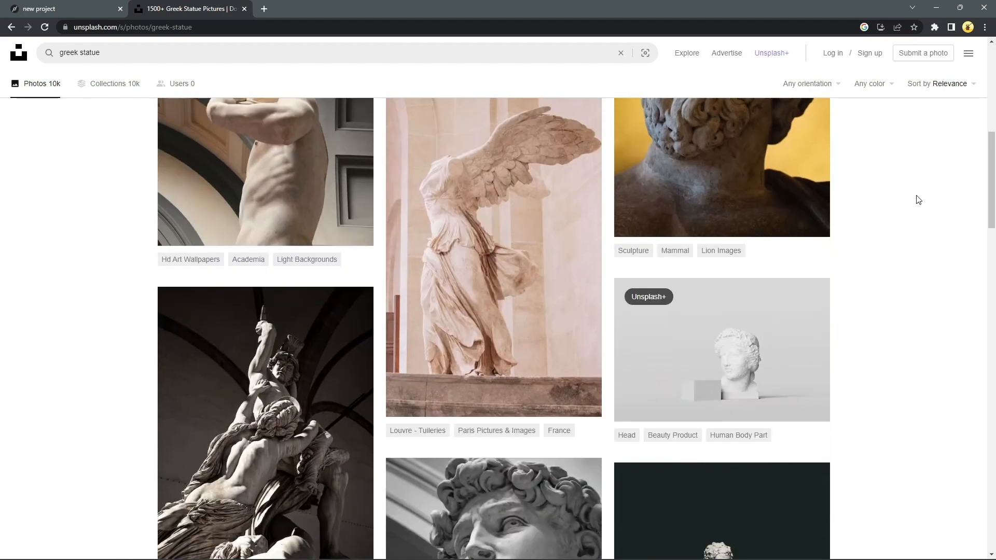
pyautogui.scroll(-6, 919, 200)
pyautogui.scroll(3, 917, 202)
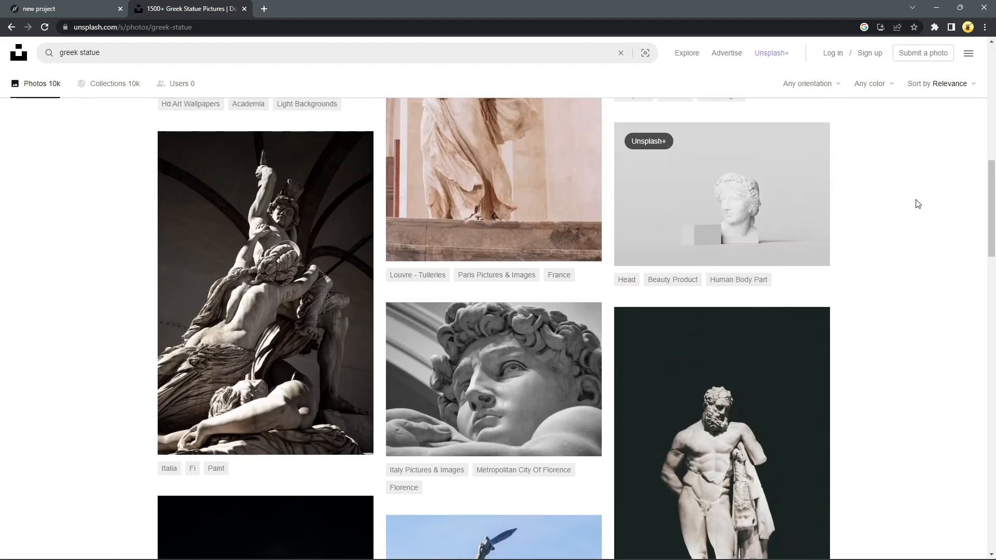
pyautogui.scroll(-6, 918, 204)
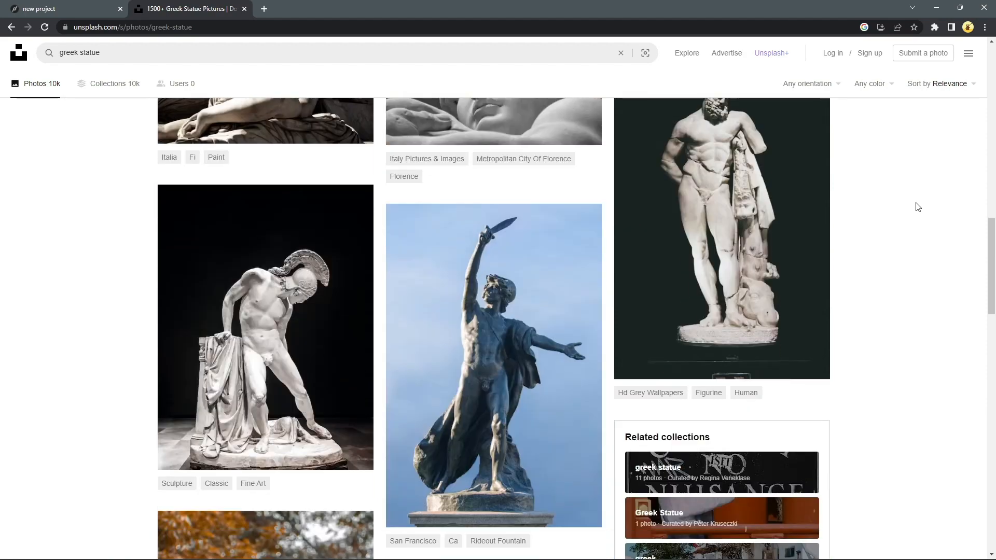
pyautogui.scroll(-4, 918, 207)
pyautogui.scroll(2, 918, 207)
pyautogui.scroll(-5, 918, 207)
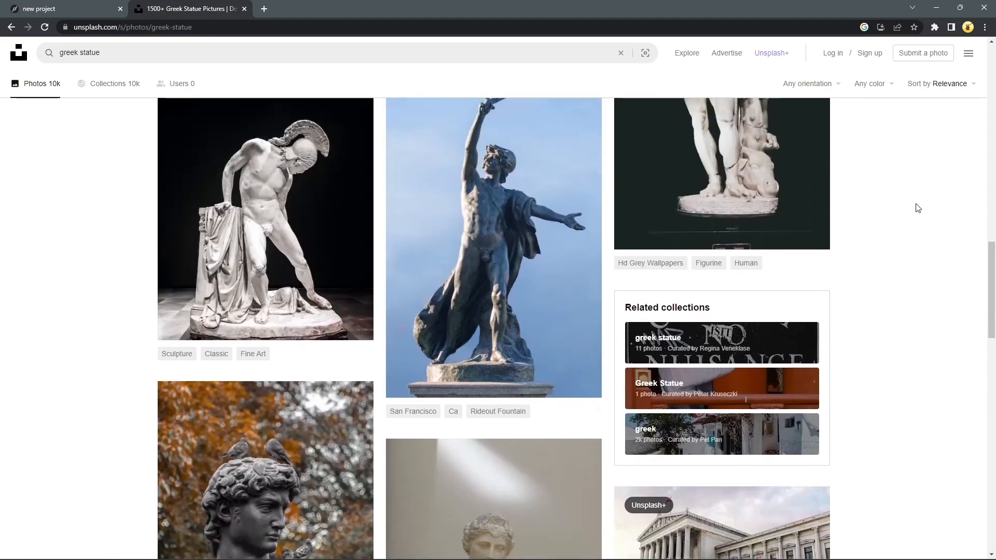
pyautogui.scroll(-10, 918, 207)
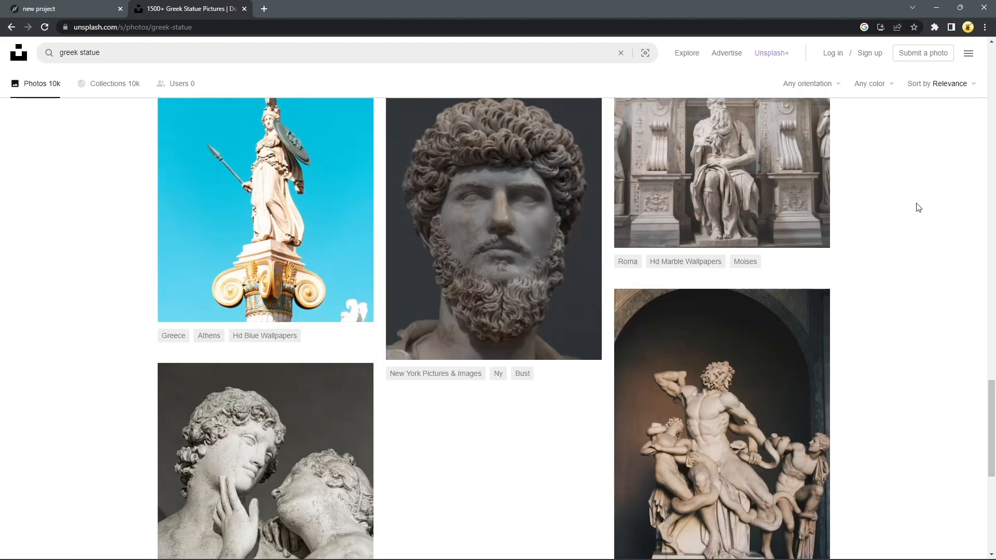
pyautogui.scroll(4, 916, 208)
pyautogui.scroll(-6, 915, 200)
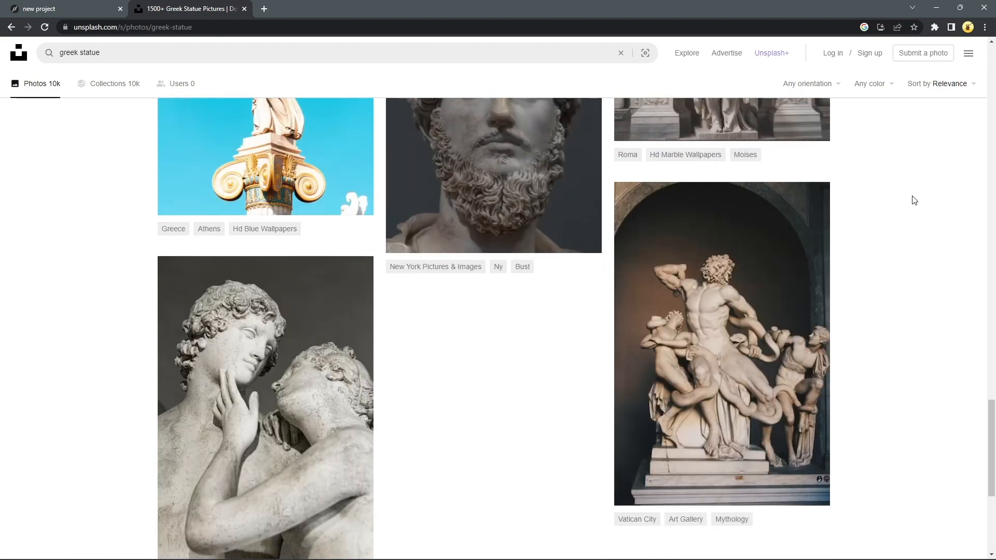
pyautogui.scroll(6, 915, 201)
pyautogui.scroll(-12, 914, 200)
pyautogui.scroll(12, 915, 200)
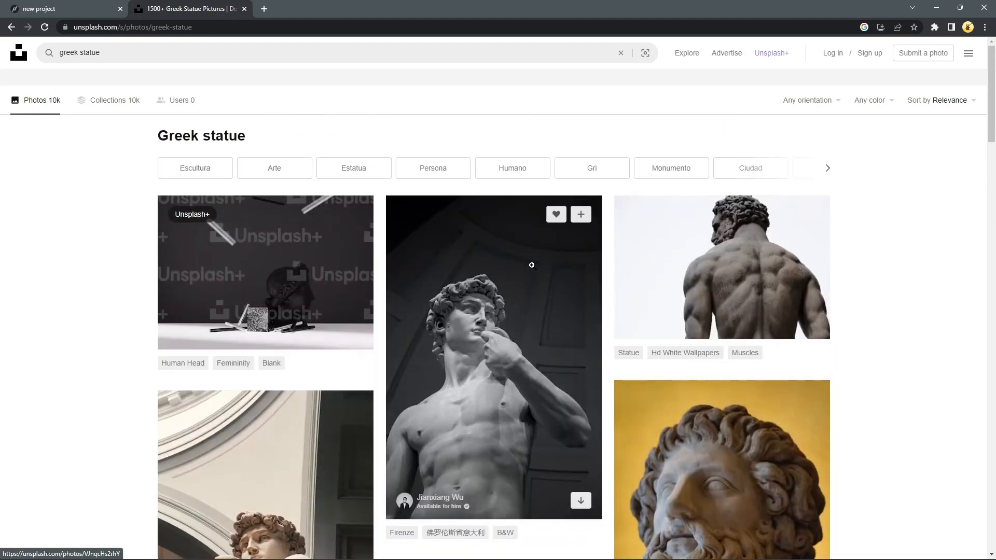
# Open the black-and-white photo of the statue with its hand near its face and download it as a JPEG into the Genuary folder
pyautogui.click(531, 265)
pyautogui.rightClick(566, 163)
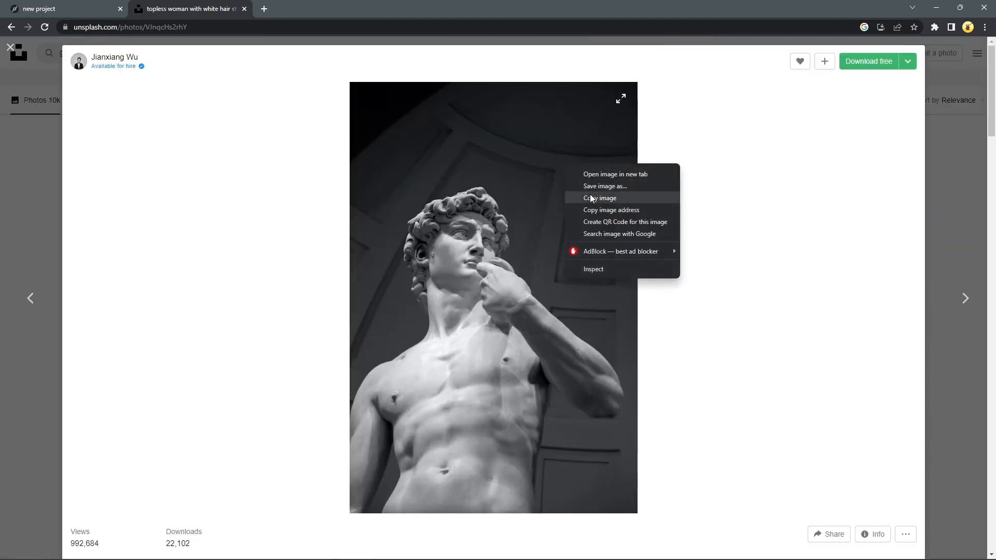
pyautogui.click(593, 201)
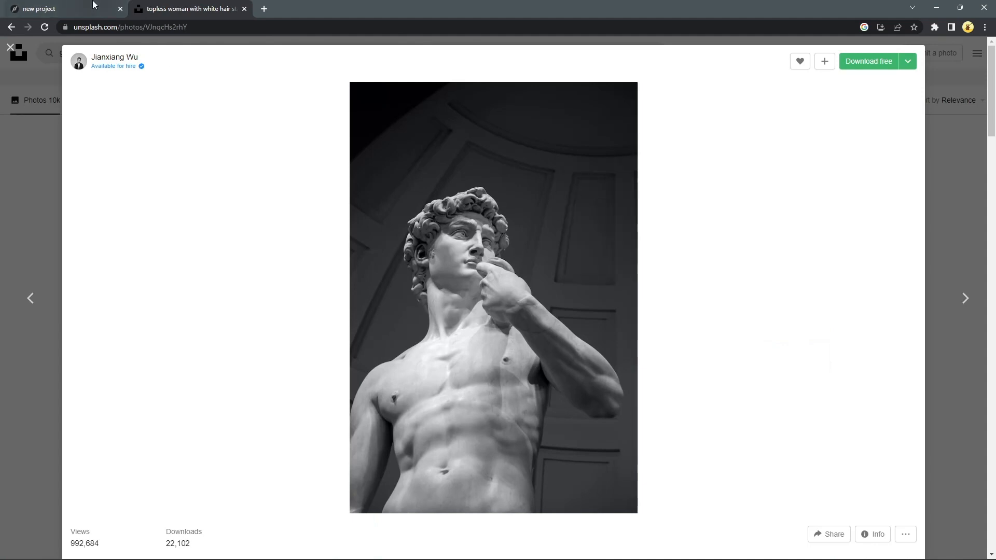
pyautogui.click(870, 62)
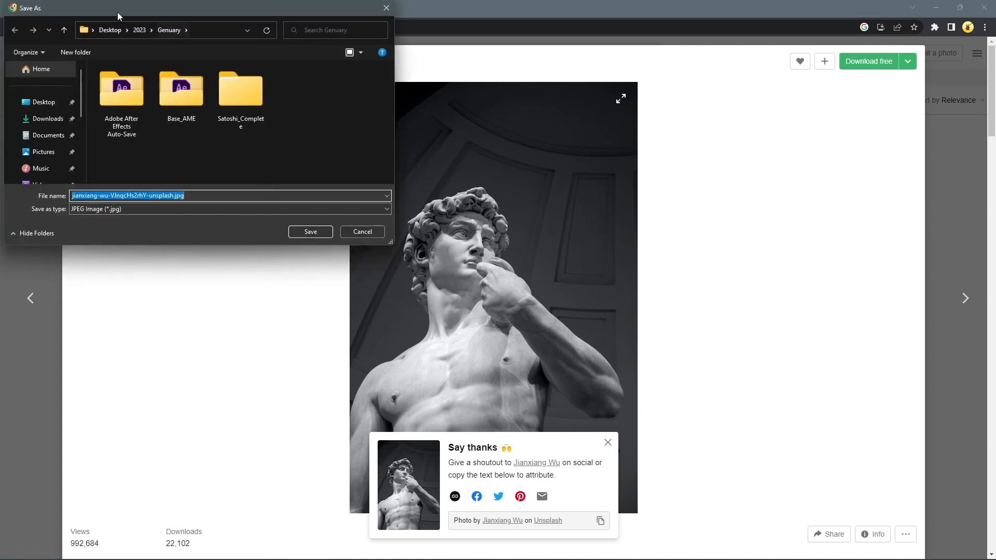
pyautogui.click(310, 231)
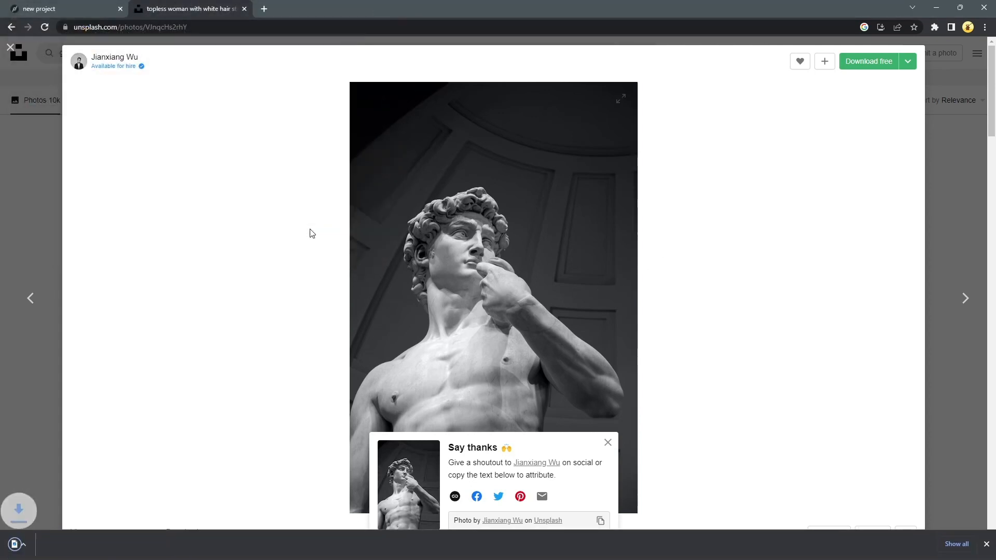
# Find the "statue of man with hat" photo against a black background and save it as a JPEG in the same folder
pyautogui.click(946, 255)
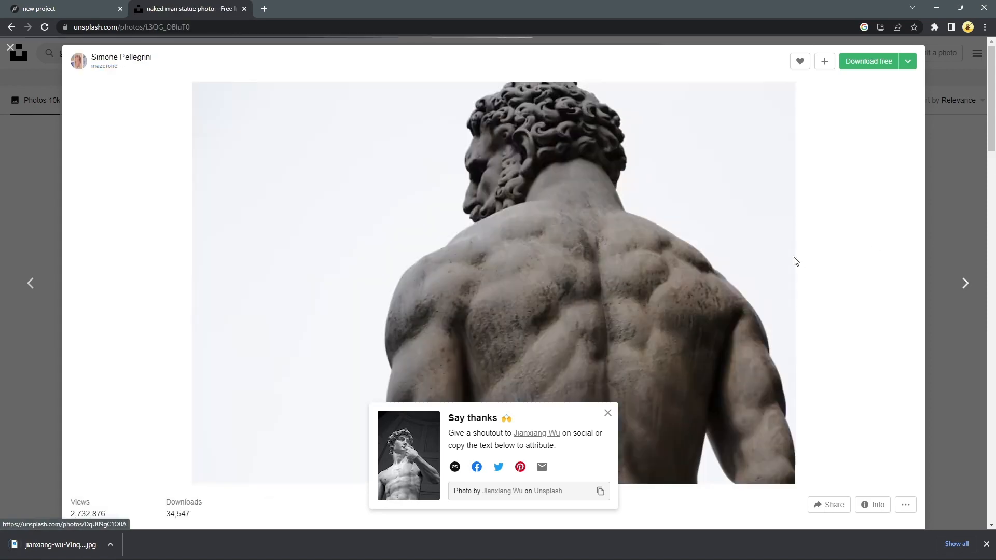
pyautogui.click(949, 193)
pyautogui.scroll(-6, 545, 352)
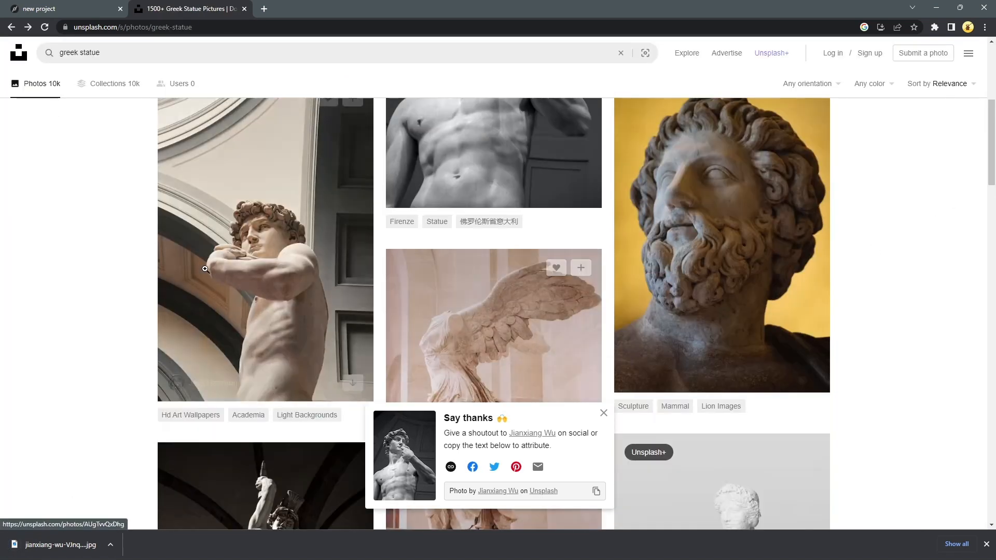
pyautogui.scroll(-9, 265, 234)
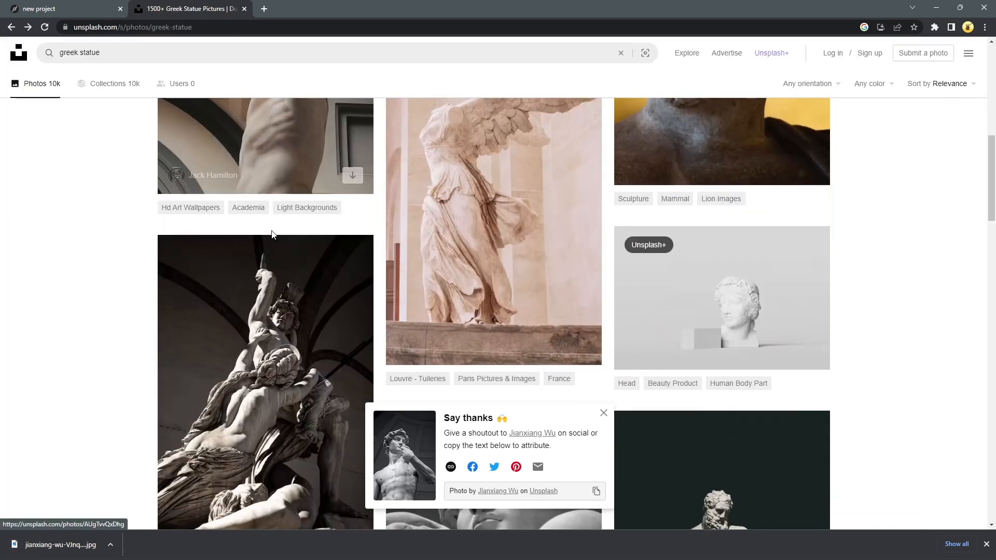
pyautogui.scroll(-7, 272, 231)
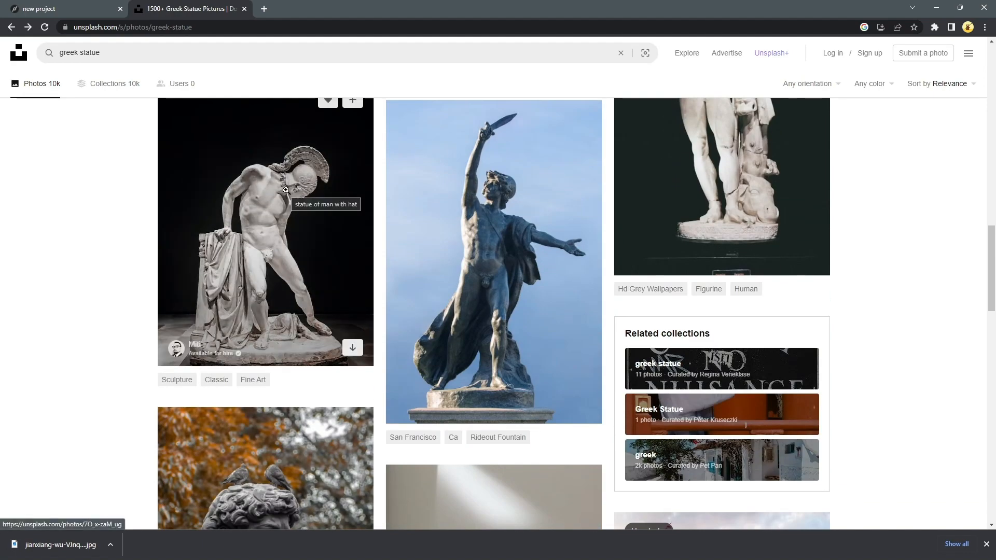
pyautogui.click(286, 190)
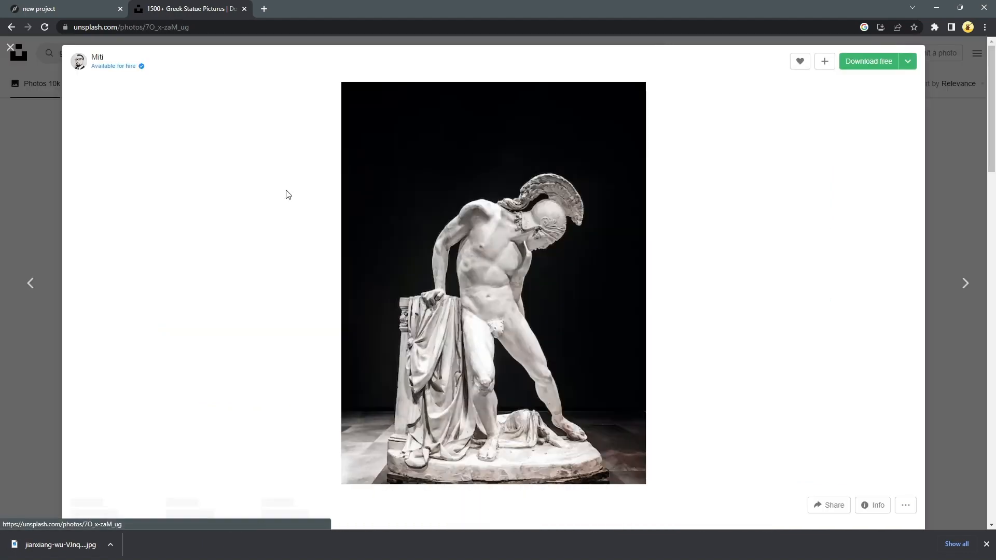
pyautogui.click(869, 66)
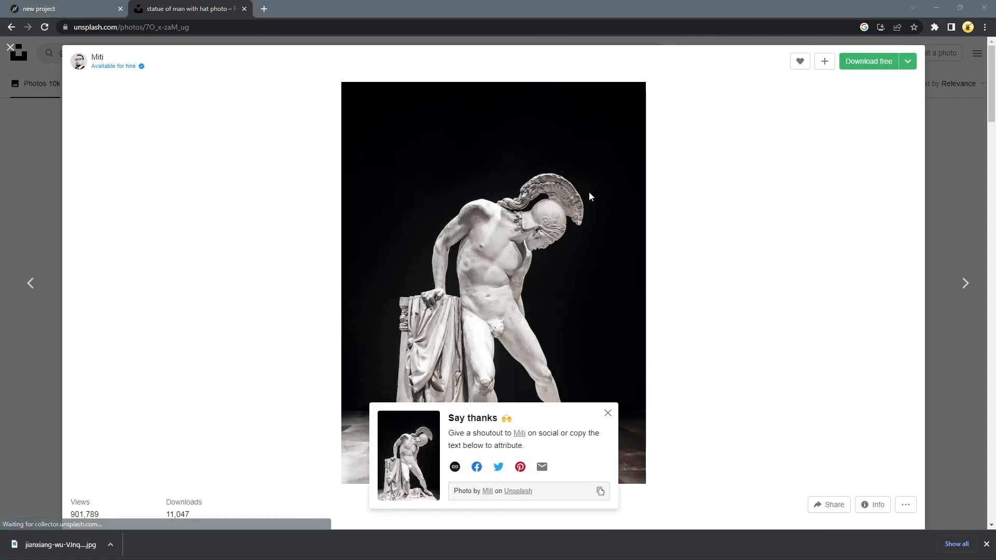
pyautogui.click(329, 235)
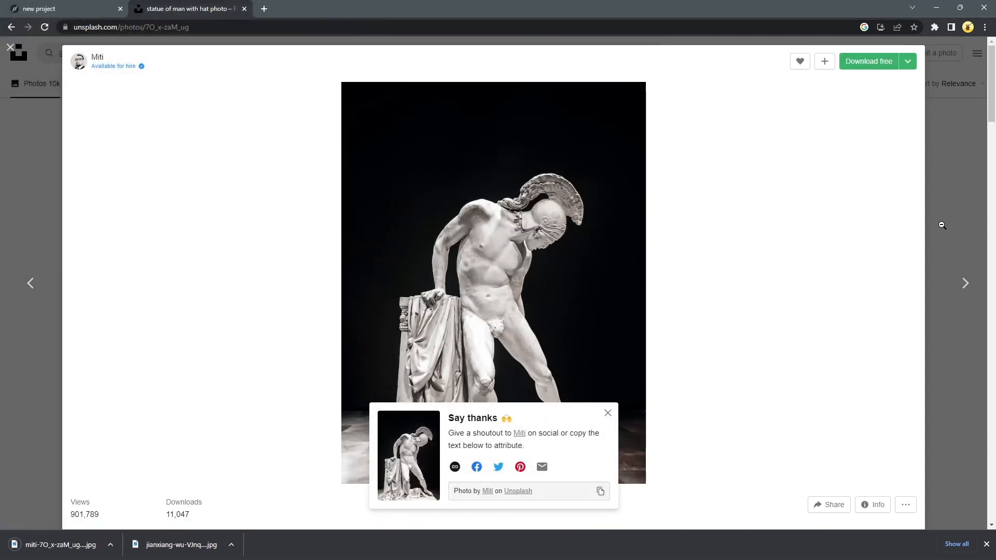
# Download the Vatican City photo of the three-figure statue group in front of a dark arch into the Genuary folder
pyautogui.press('Escape')
pyautogui.scroll(-8, 567, 327)
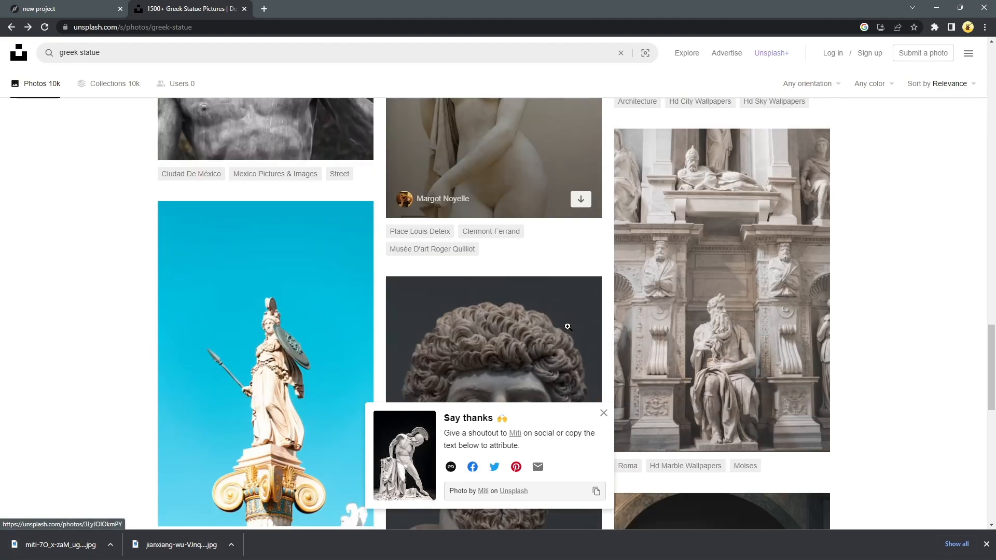
pyautogui.scroll(-5, 567, 326)
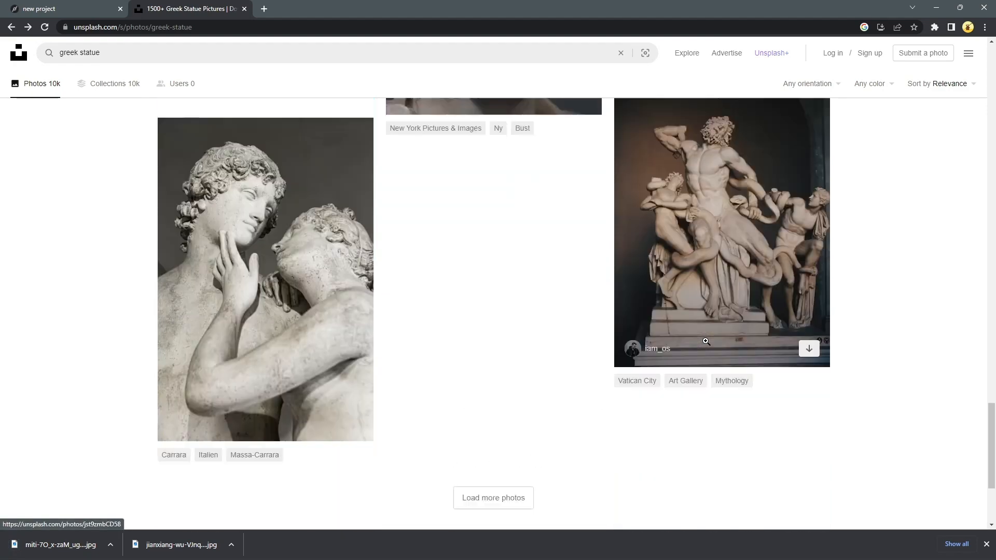
pyautogui.scroll(2, 760, 288)
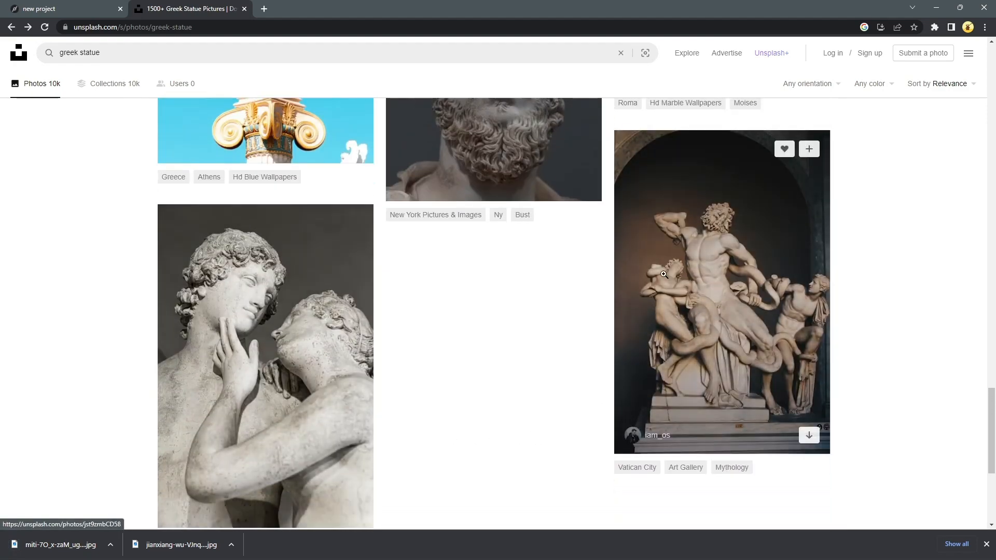
pyautogui.click(665, 274)
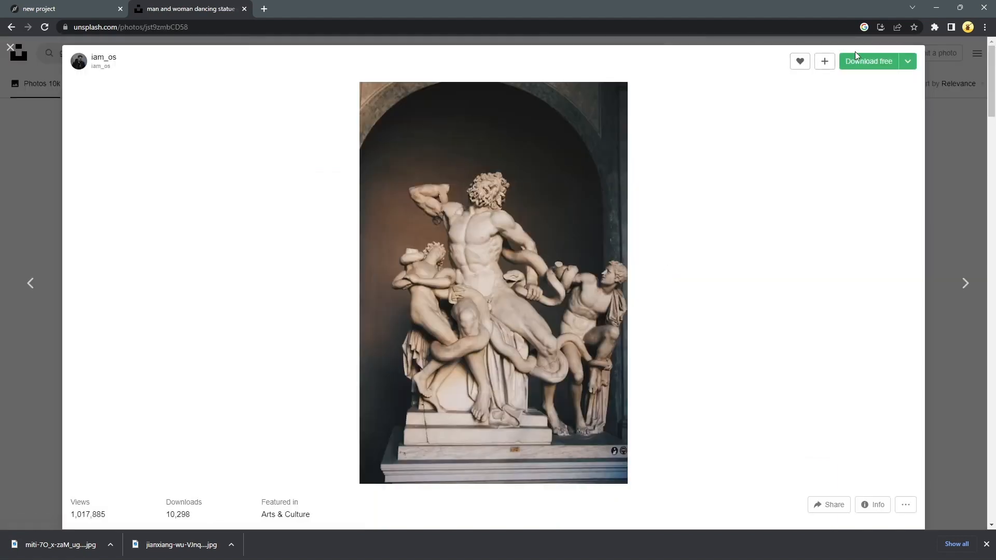
pyautogui.click(864, 63)
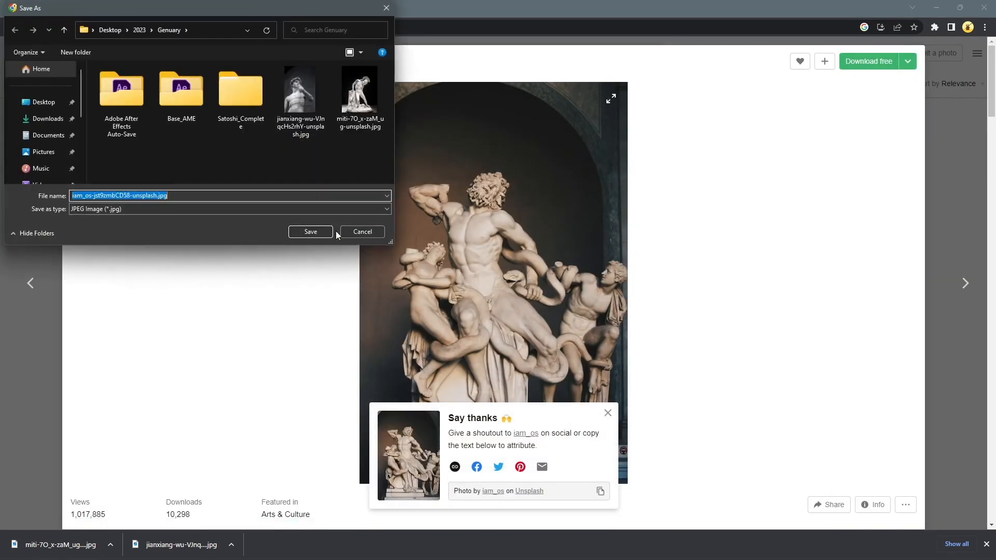
pyautogui.click(311, 232)
pyautogui.press('Escape')
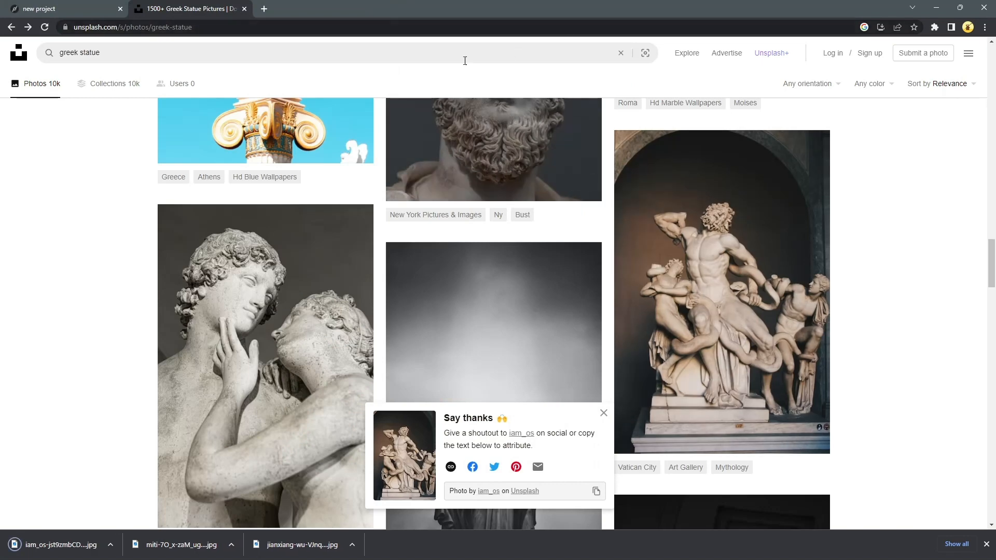
# Close the Unsplash tab and upload the three downloaded statue photos to the cables.gl patch files
pyautogui.click(245, 8)
pyautogui.click(404, 294)
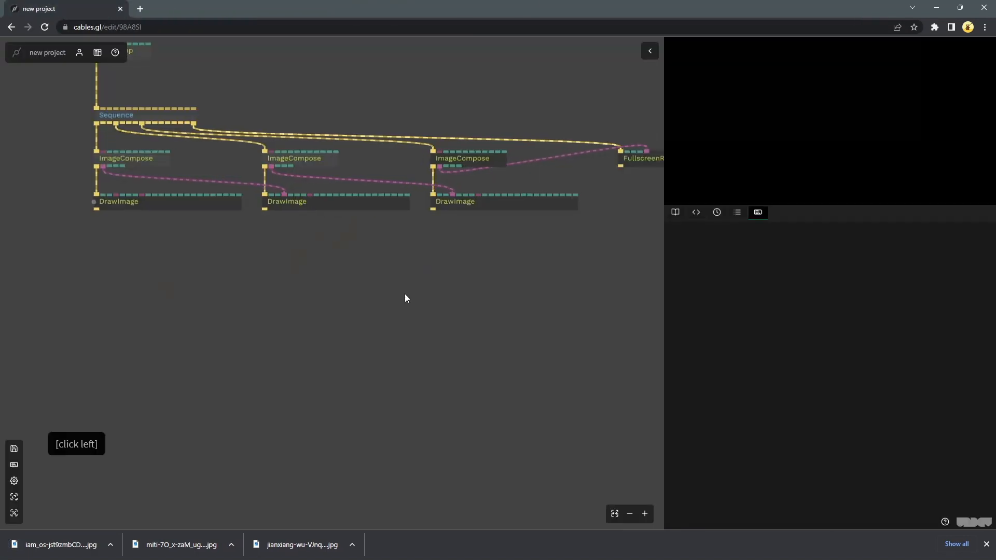
pyautogui.scroll(-2, 405, 294)
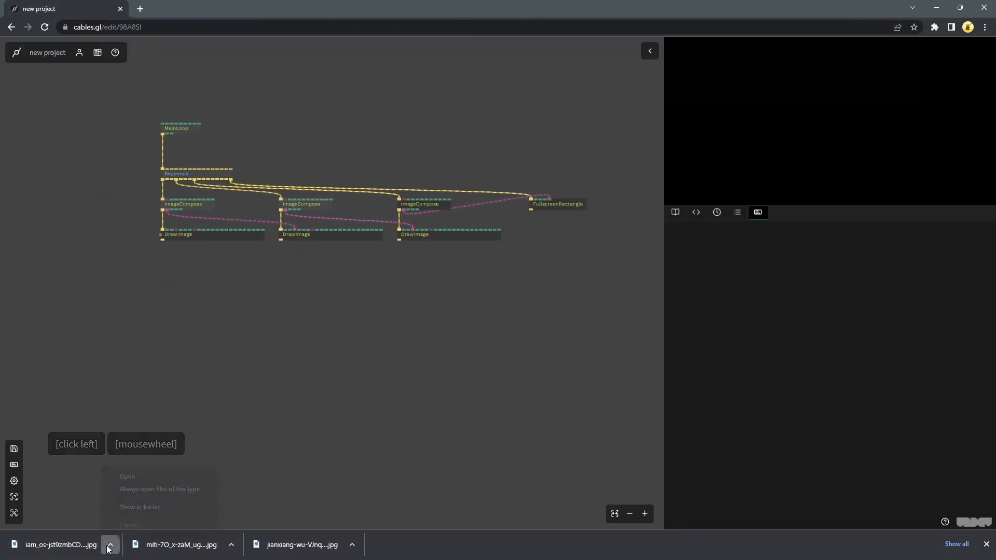
pyautogui.click(120, 506)
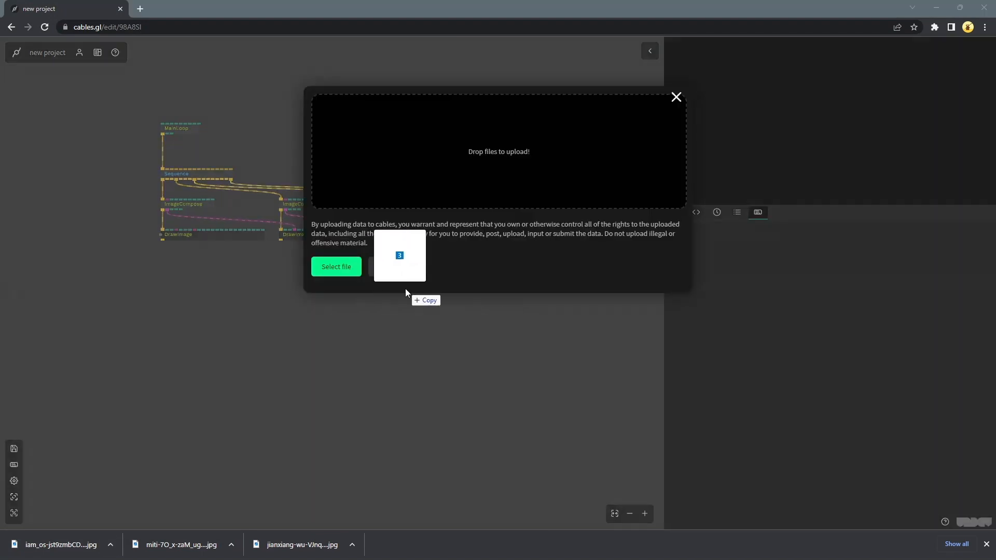
pyautogui.moveTo(406, 289); pyautogui.dragTo(484, 175)
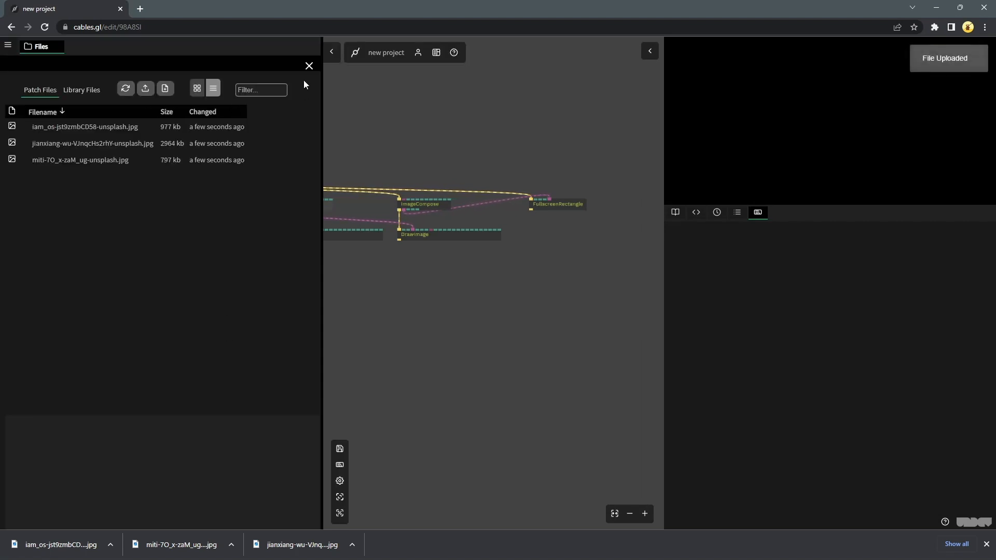
pyautogui.click(309, 66)
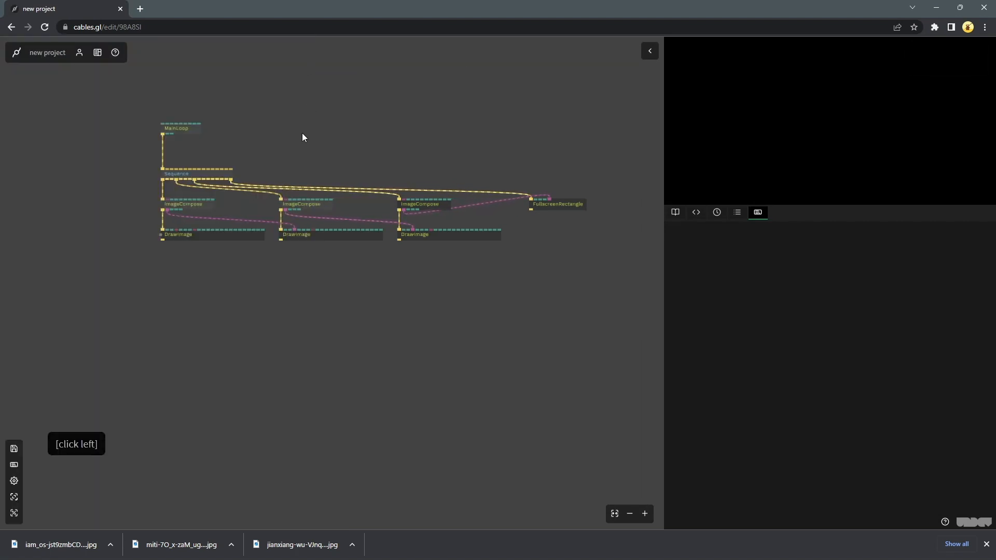
# Review the input parameters of the first ImageCompose op and the DrawImage op beneath it
pyautogui.click(302, 134)
pyautogui.scroll(5, 190, 226)
pyautogui.click(197, 192)
pyautogui.click(197, 196)
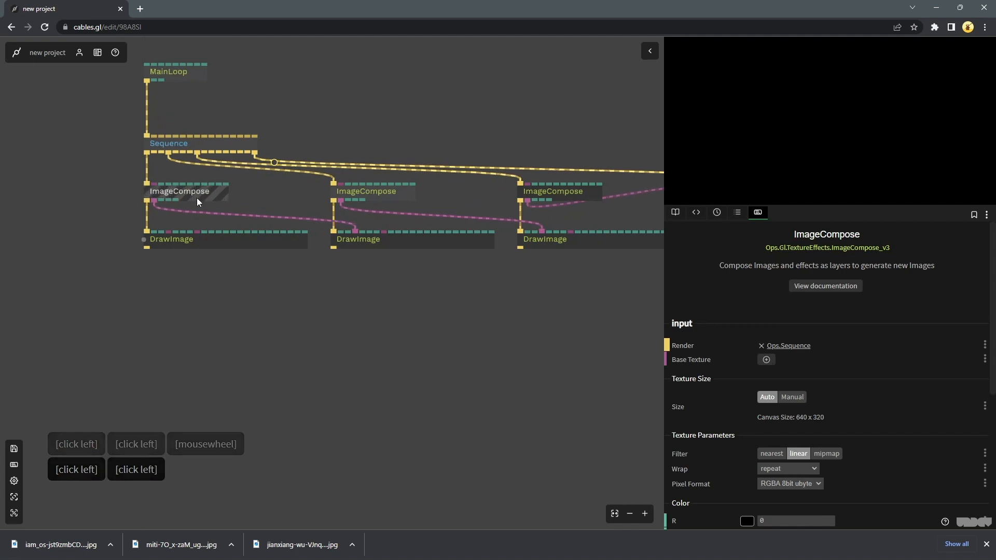
pyautogui.click(191, 245)
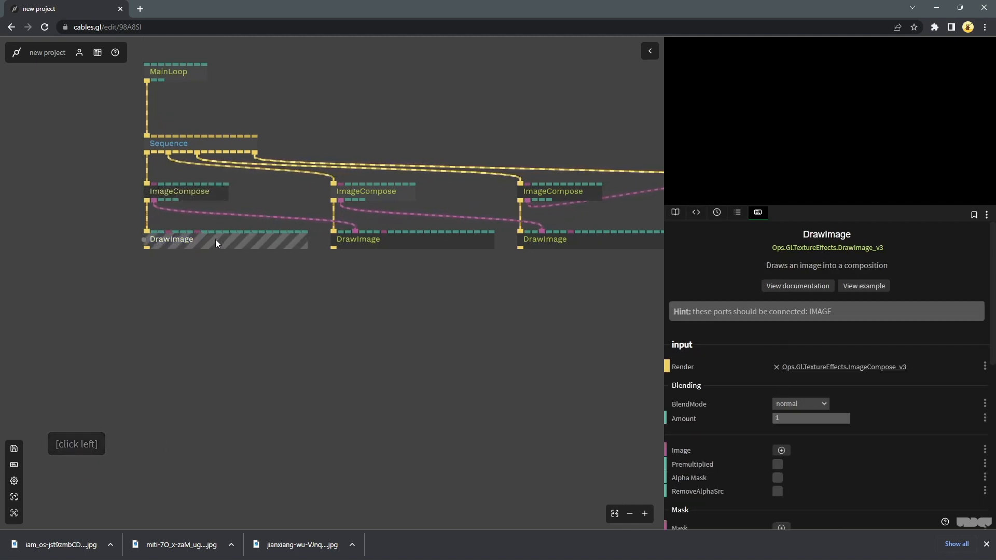
pyautogui.click(177, 241)
# Add a Texture op to the free area beside the first ImageCompose
pyautogui.click(74, 180)
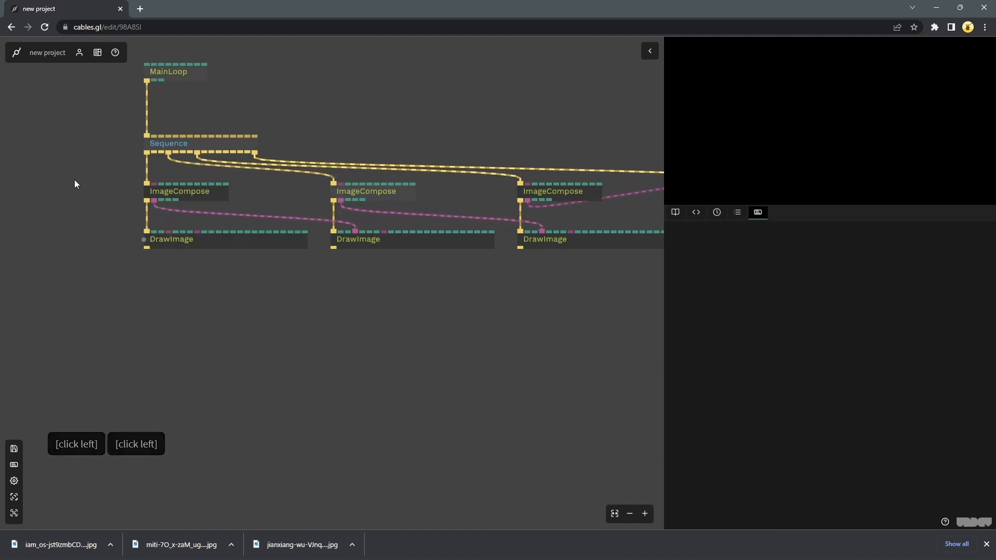
pyautogui.press('Tab')
pyautogui.write('texture')
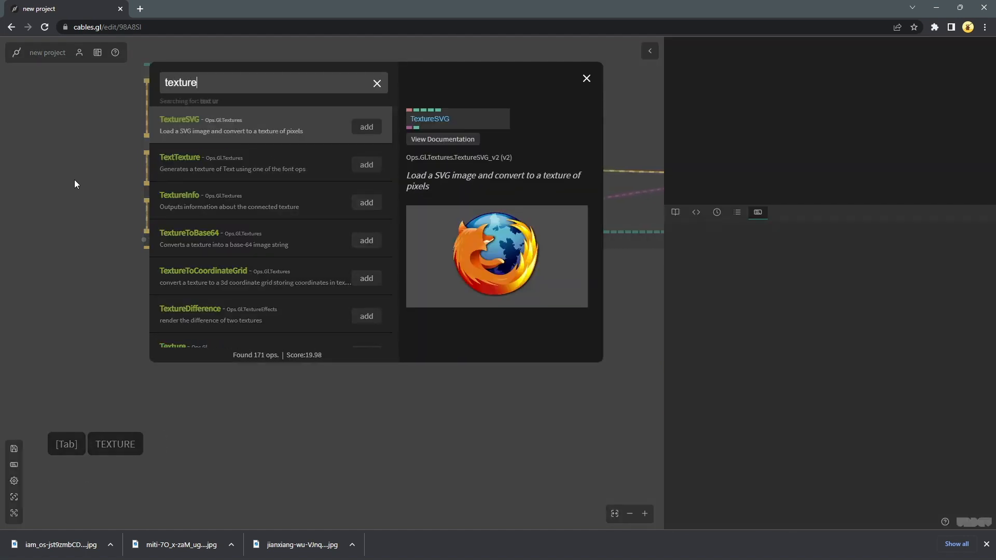
pyautogui.click(367, 126)
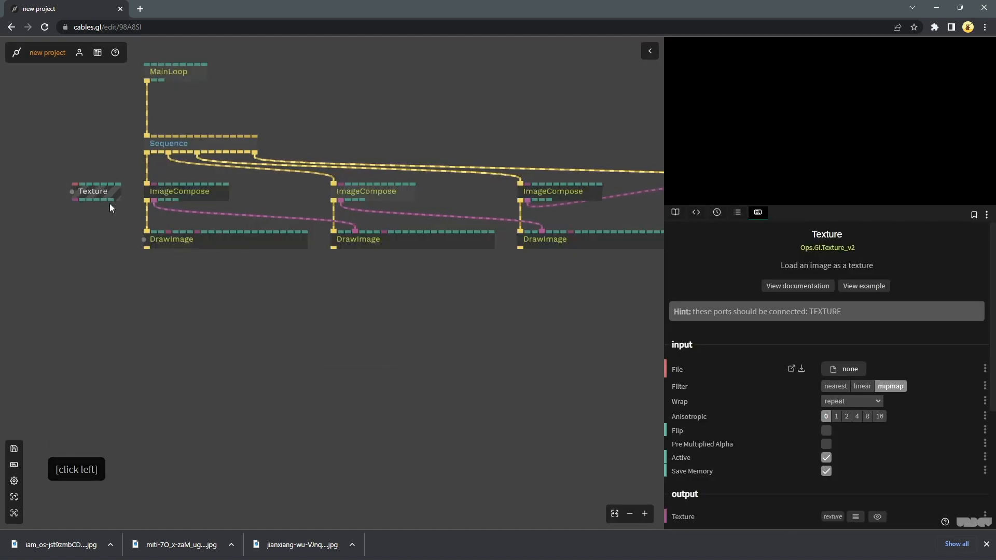
# Connect the Texture op to the first DrawImage's Image input, load iam_os-jst9zmbCD58-unsplash.jpg, and move the Texture clear of the ImageCompose
pyautogui.moveTo(96, 192); pyautogui.dragTo(169, 231)
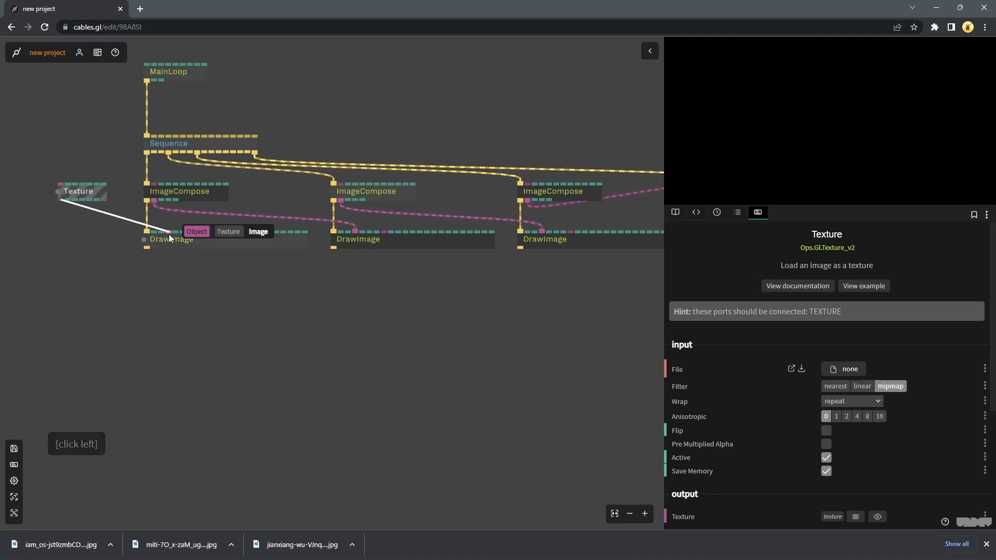
pyautogui.click(817, 348)
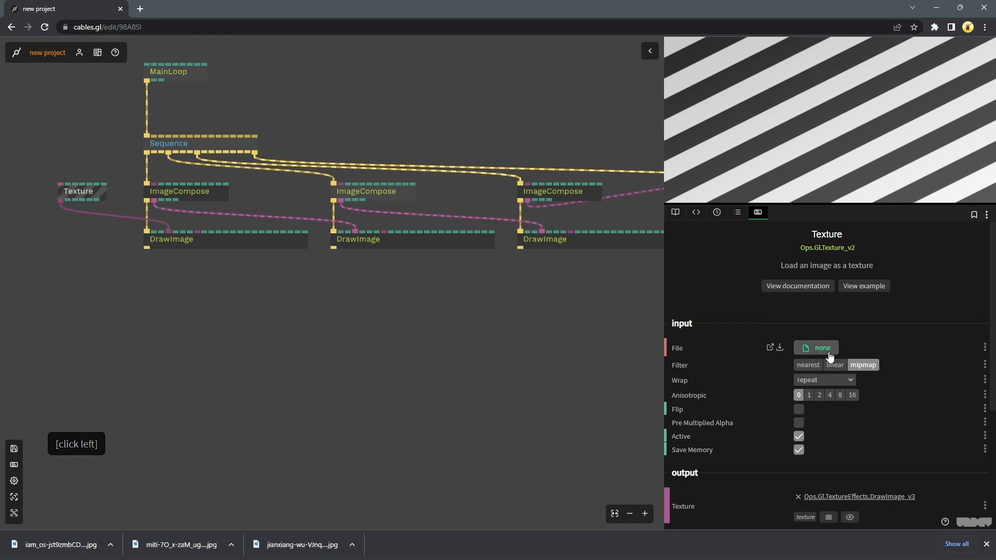
pyautogui.click(136, 163)
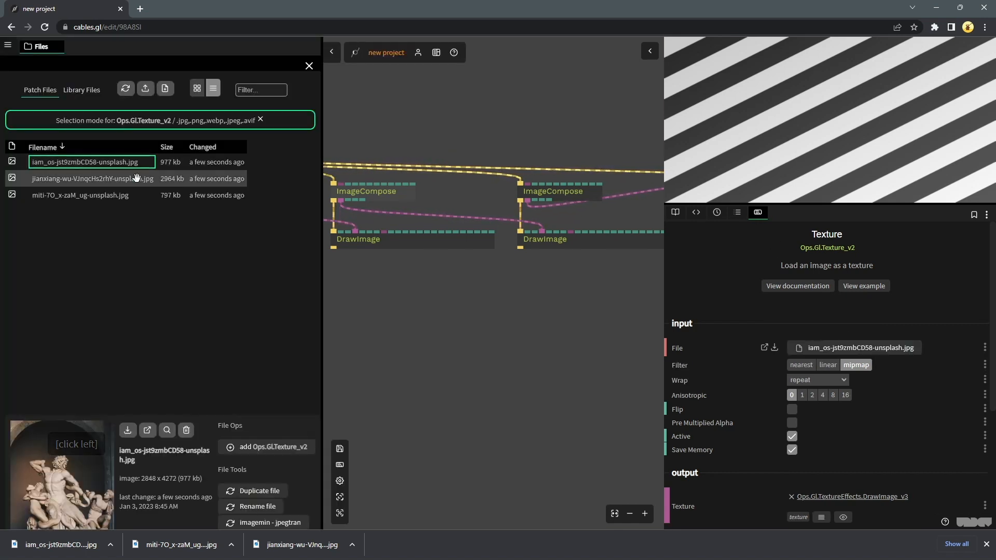
pyautogui.click(310, 66)
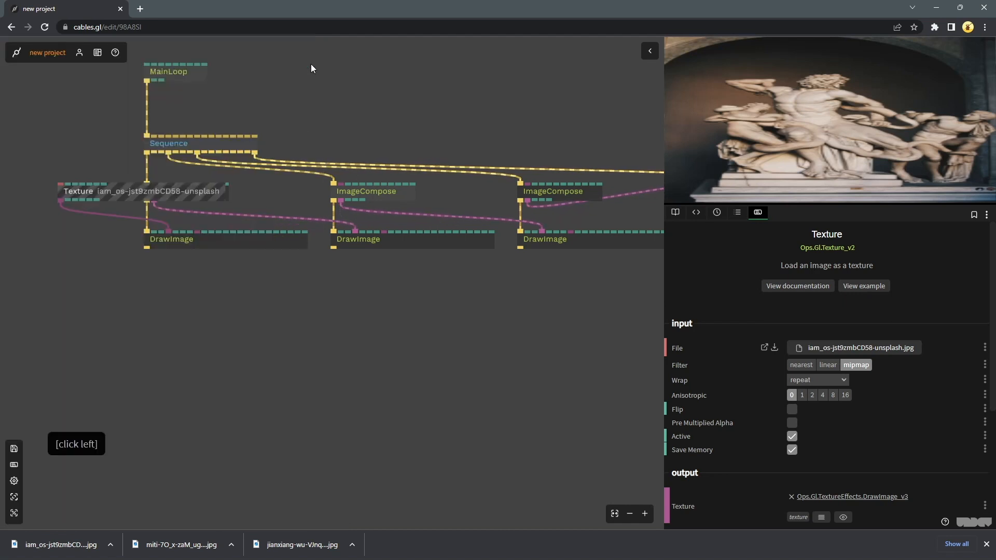
pyautogui.moveTo(123, 191); pyautogui.dragTo(30, 191)
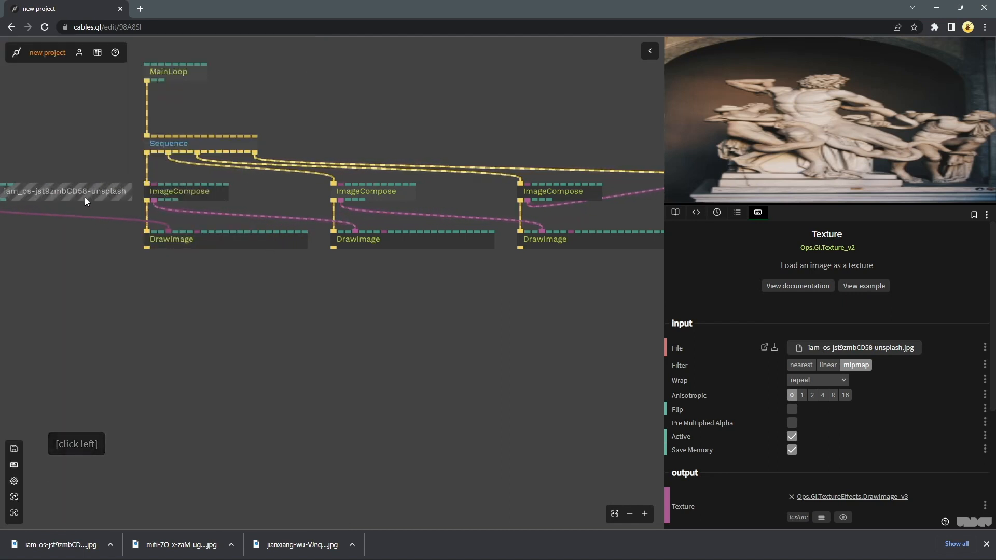
# Enable Aspect Ratio on the first DrawImage and adjust its Position until the central statue's head and torso are in frame
pyautogui.scroll(-3, 151, 269)
pyautogui.moveTo(151, 269); pyautogui.dragTo(189, 277)
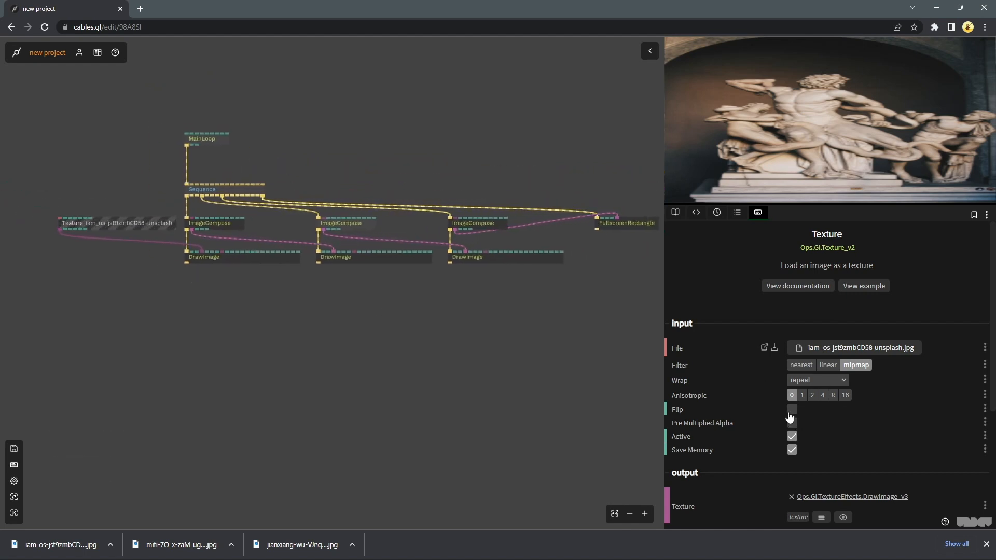
pyautogui.scroll(-3, 855, 449)
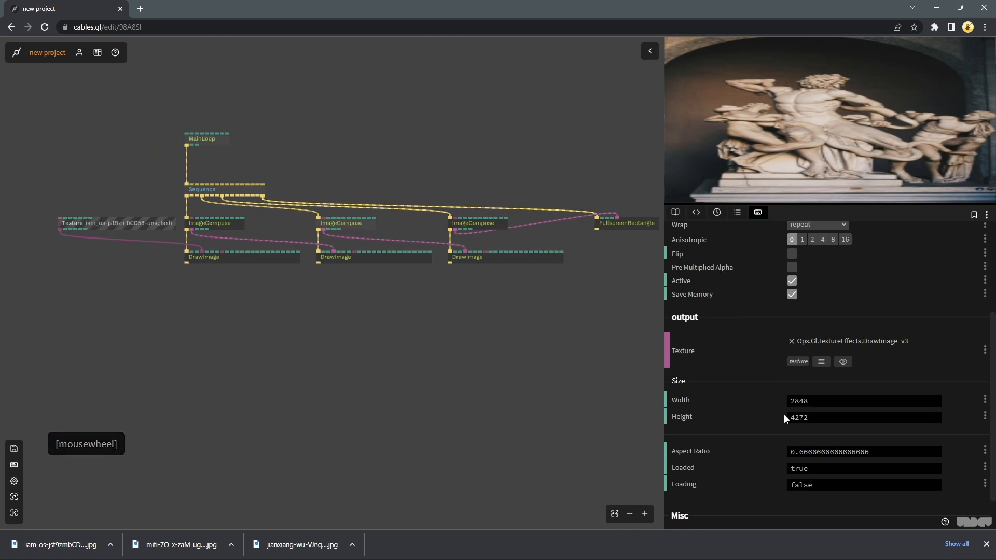
pyautogui.click(213, 262)
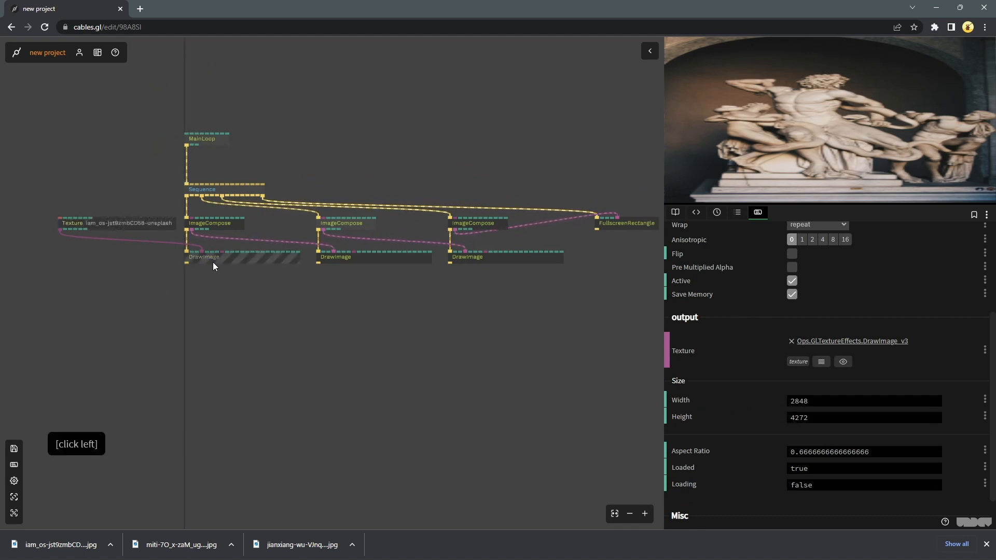
pyautogui.scroll(3, 757, 311)
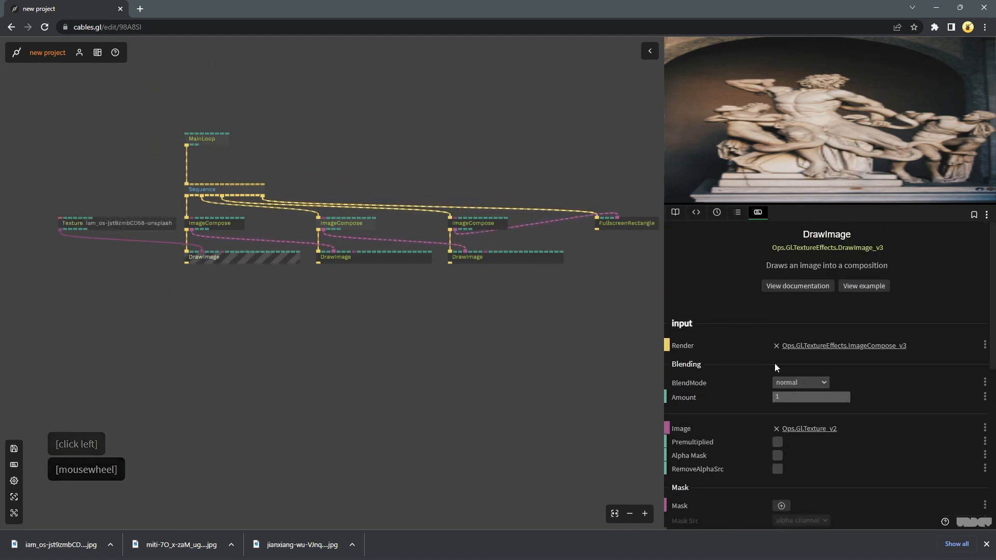
pyautogui.scroll(-3, 792, 370)
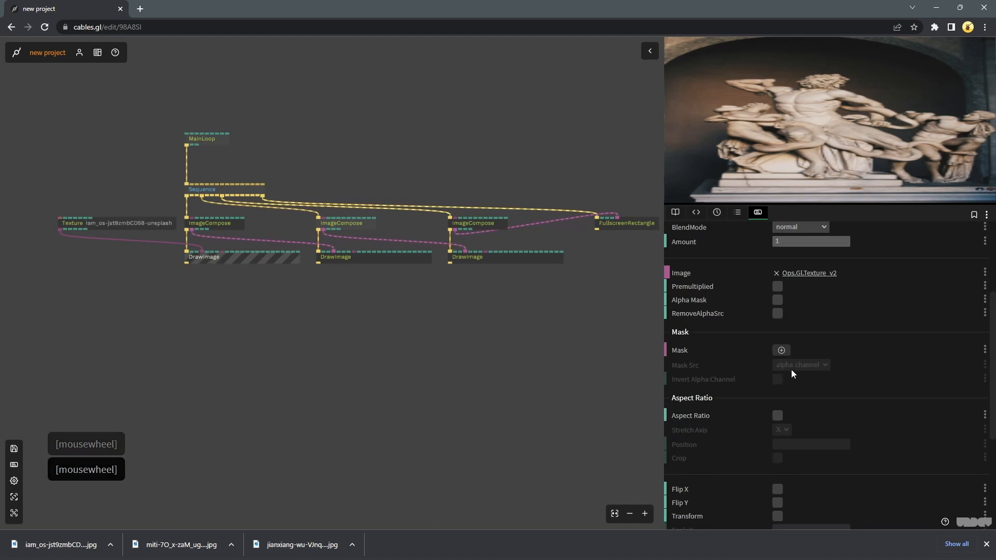
pyautogui.click(777, 417)
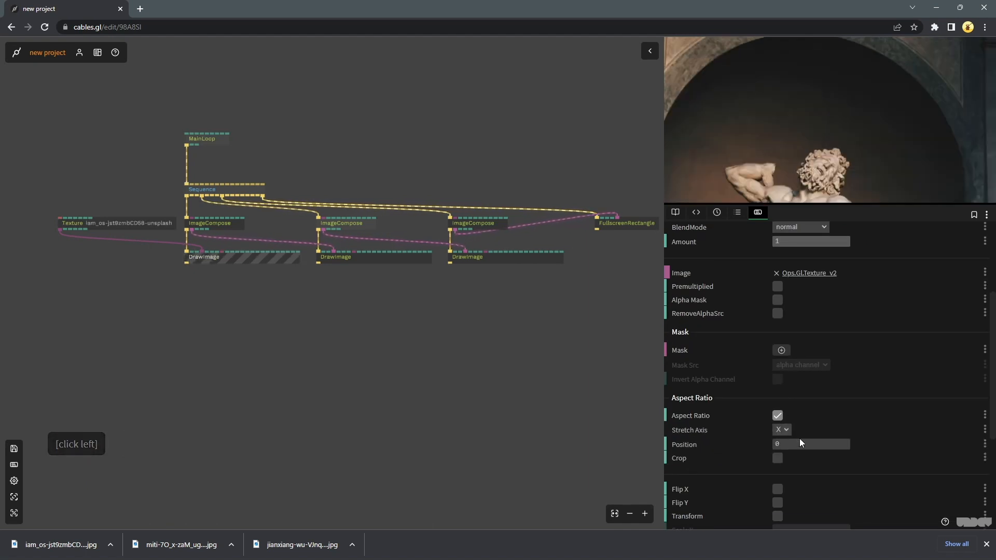
pyautogui.moveTo(797, 444); pyautogui.dragTo(818, 444)
# Preview the rendered statue image in fullscreen and return to the patch editor
pyautogui.click(556, 394)
pyautogui.click(744, 98)
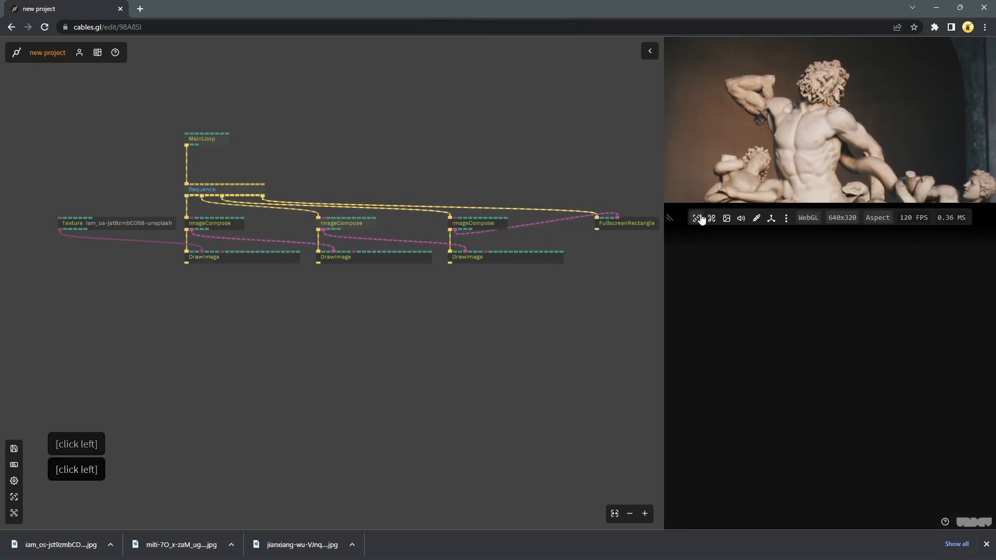
pyautogui.click(698, 218)
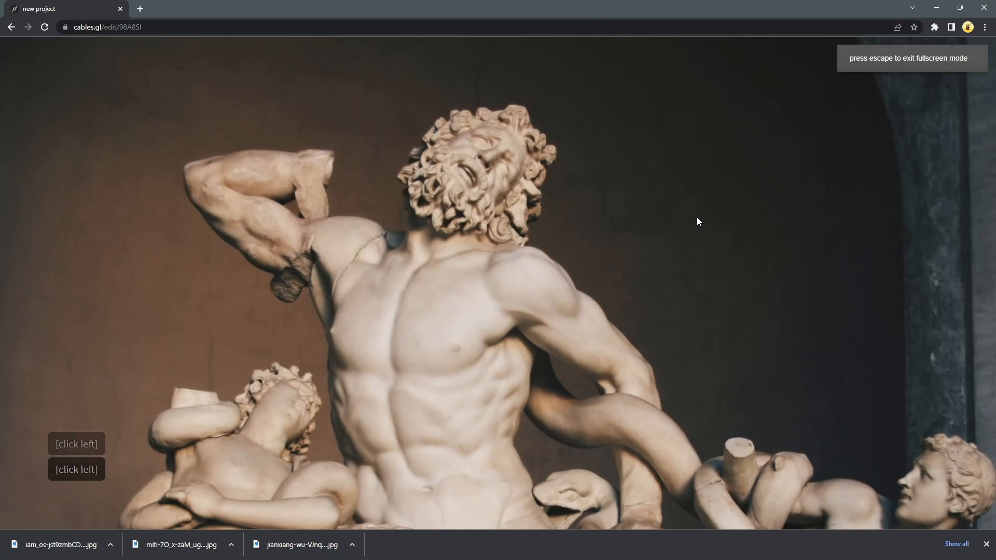
pyautogui.press('Escape')
# Review the texture size, color and output parameters of the first ImageCompose op
pyautogui.scroll(-2, 431, 310)
pyautogui.scroll(3, 356, 323)
pyautogui.scroll(-2, 356, 323)
pyautogui.moveTo(293, 318); pyautogui.dragTo(225, 284)
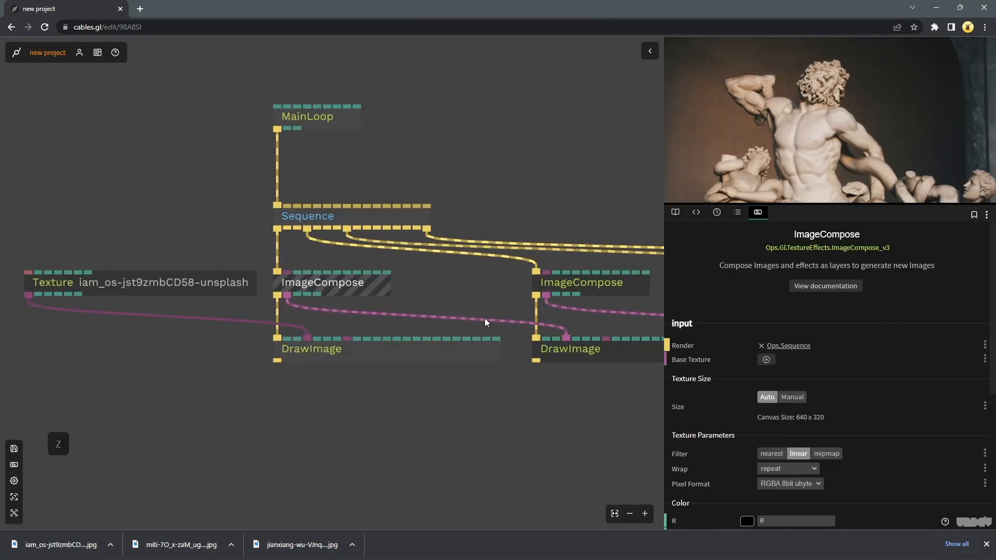
pyautogui.scroll(-3, 854, 444)
pyautogui.scroll(-2, 458, 404)
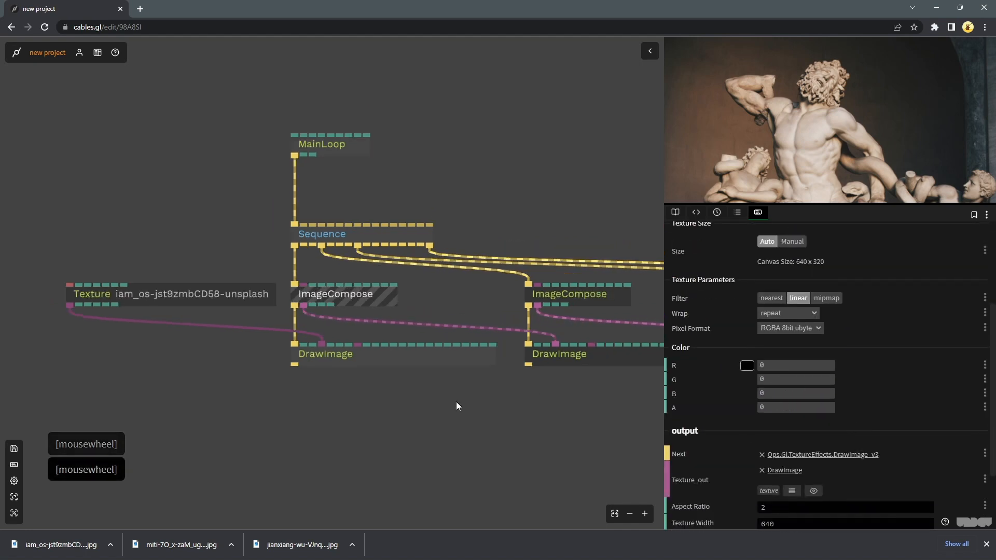
# Add a GlitchNoise op connected to the output trigger of the second DrawImage
pyautogui.moveTo(465, 403); pyautogui.dragTo(249, 359)
pyautogui.scroll(1, 316, 336)
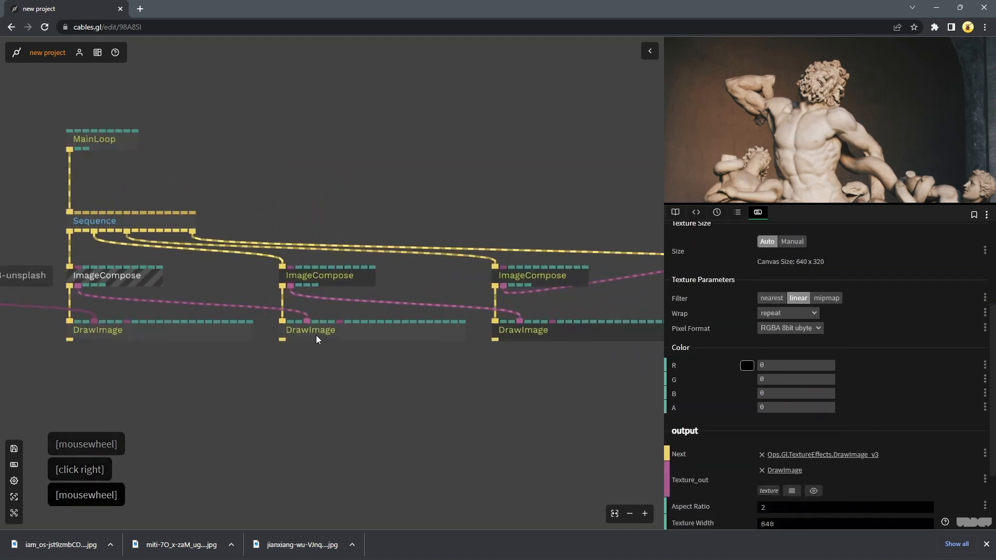
pyautogui.click(282, 337)
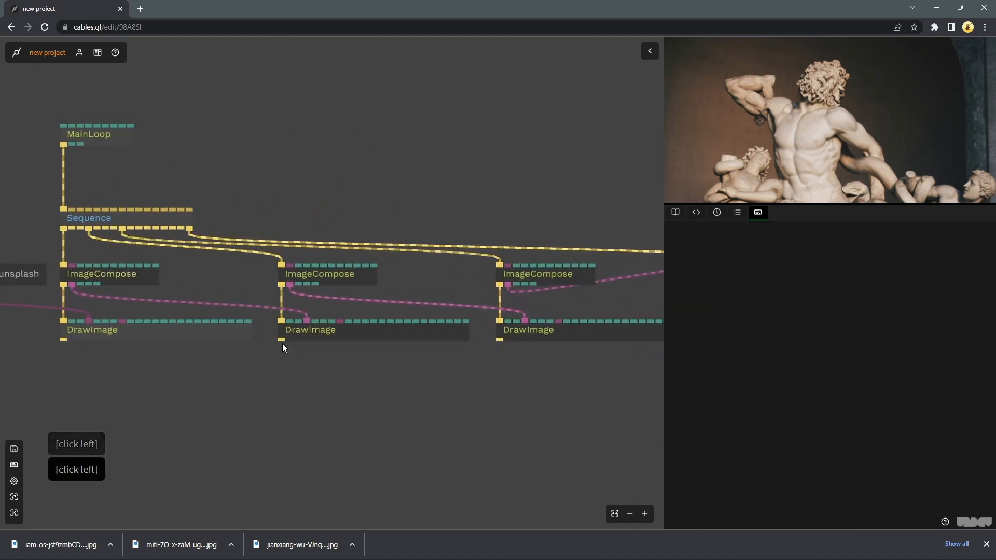
pyautogui.moveTo(283, 342); pyautogui.dragTo(285, 380)
pyautogui.write('glitch')
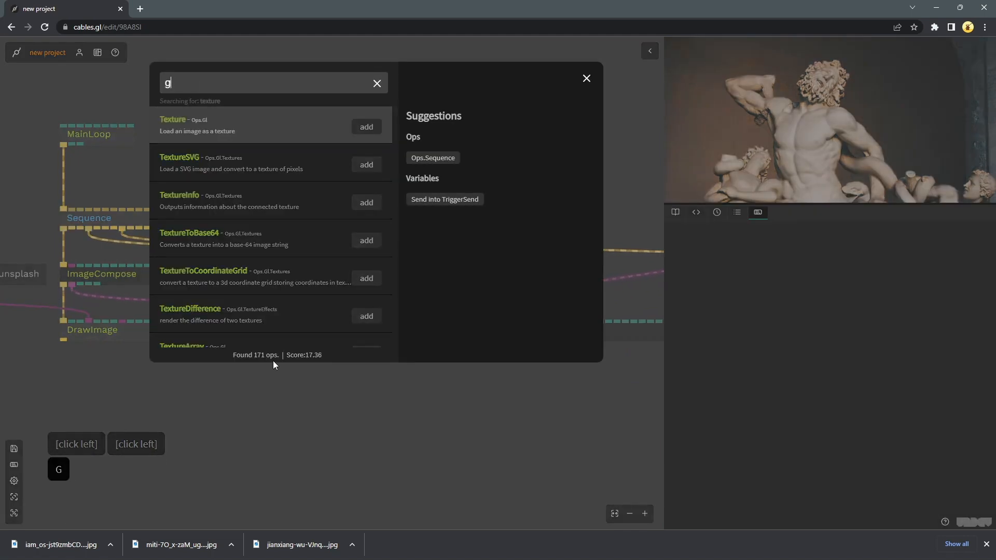
pyautogui.click(371, 130)
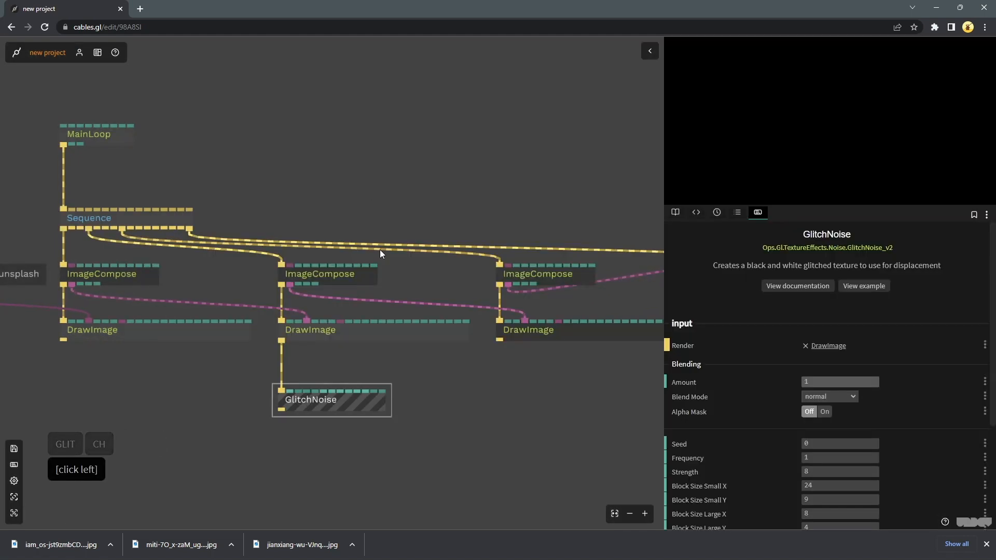
# Try the lighten and multiply blend modes on the GlitchNoise op and return it to normal with Alpha Mask off
pyautogui.click(832, 395)
pyautogui.click(831, 420)
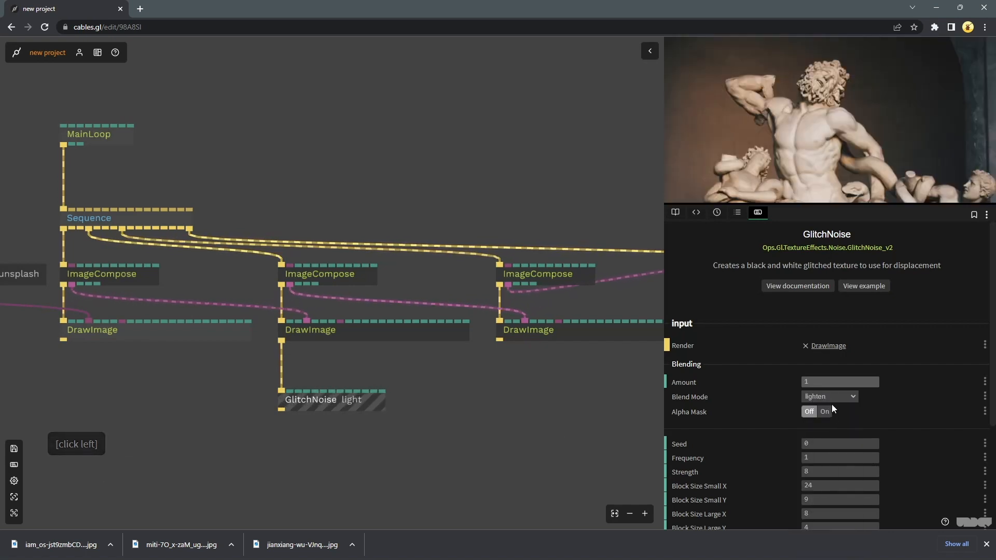
pyautogui.click(846, 397)
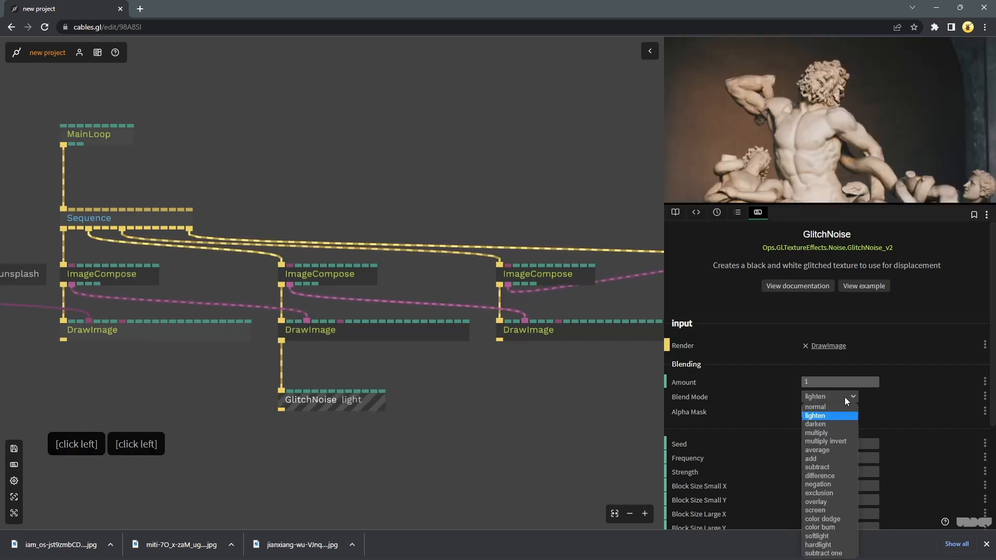
pyautogui.click(840, 431)
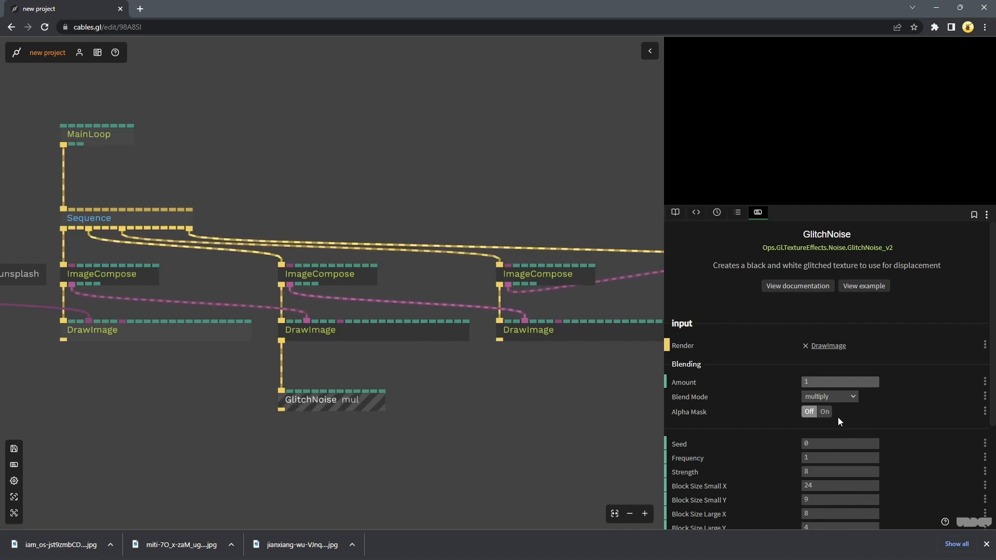
pyautogui.click(826, 412)
pyautogui.click(833, 398)
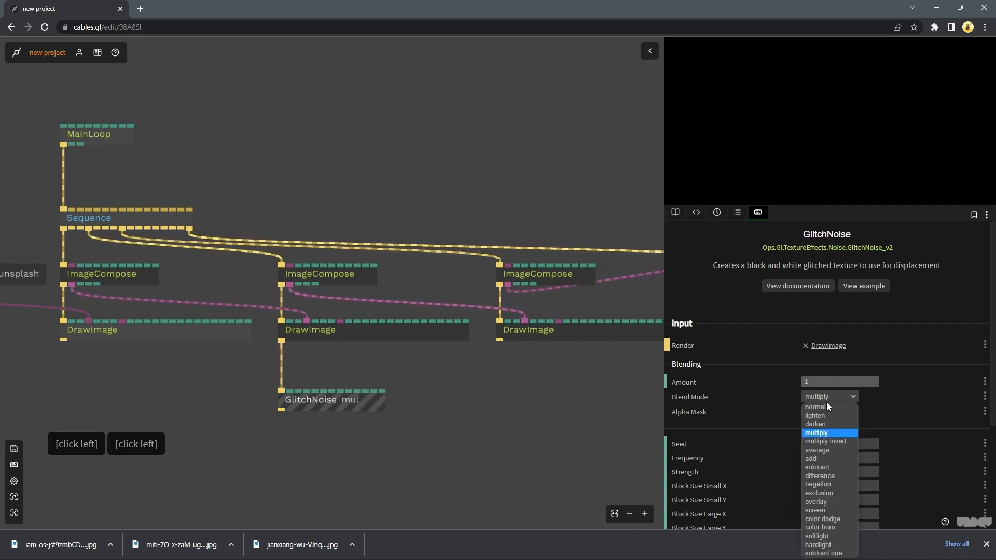
pyautogui.click(828, 407)
pyautogui.click(819, 411)
pyautogui.click(814, 411)
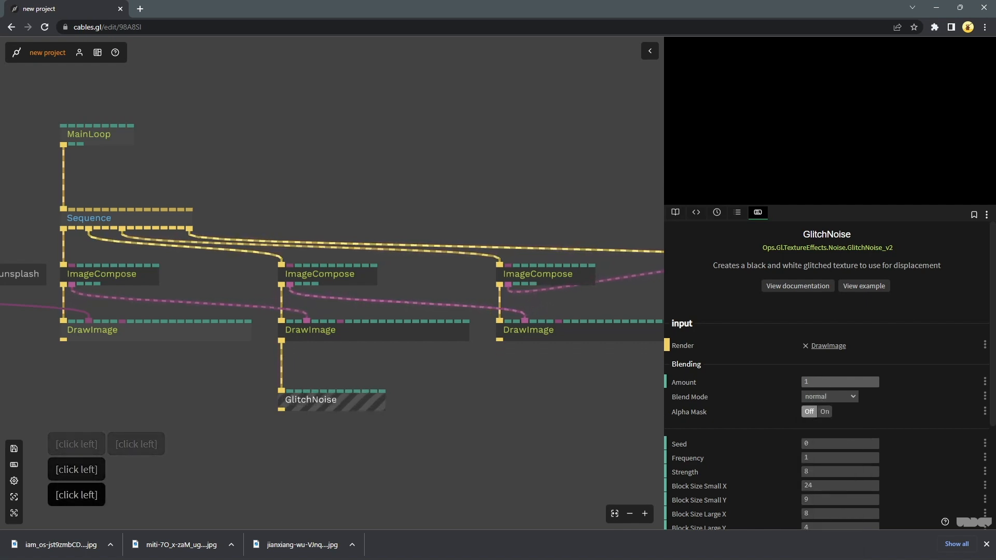
# Set the GlitchNoise Seed to 1.75 and its Frequency to 9.74
pyautogui.scroll(-1, 818, 429)
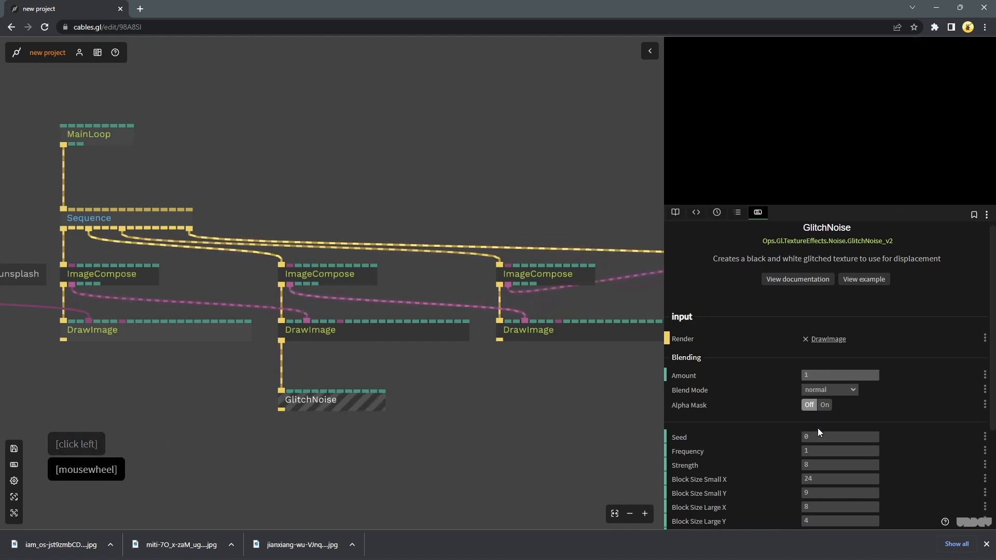
pyautogui.scroll(-1, 818, 428)
pyautogui.moveTo(819, 341)
pyautogui.mouseDown()
pyautogui.moveTo(862, 340)
pyautogui.moveTo(782, 355)
pyautogui.moveTo(815, 359)
pyautogui.mouseUp()
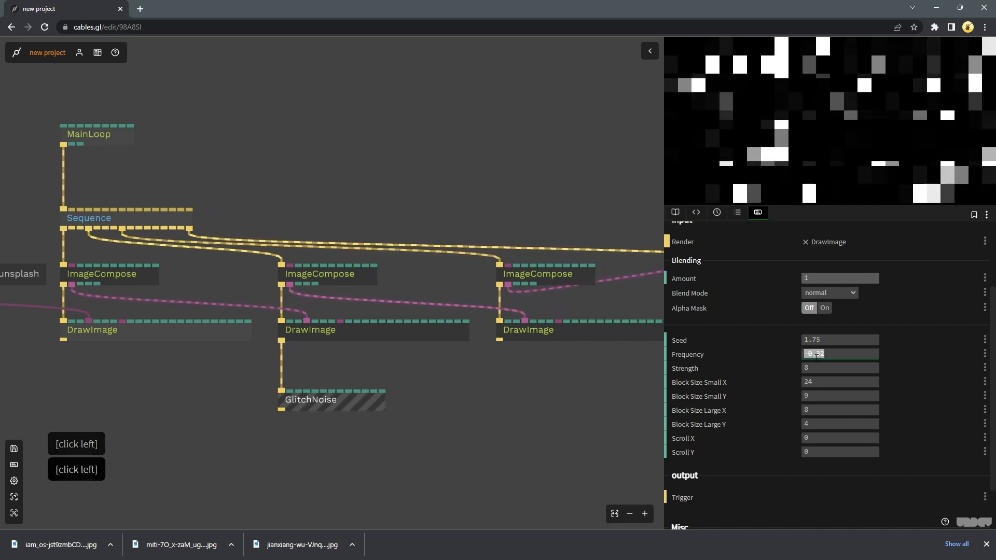
pyautogui.write('0')
pyautogui.click(880, 377)
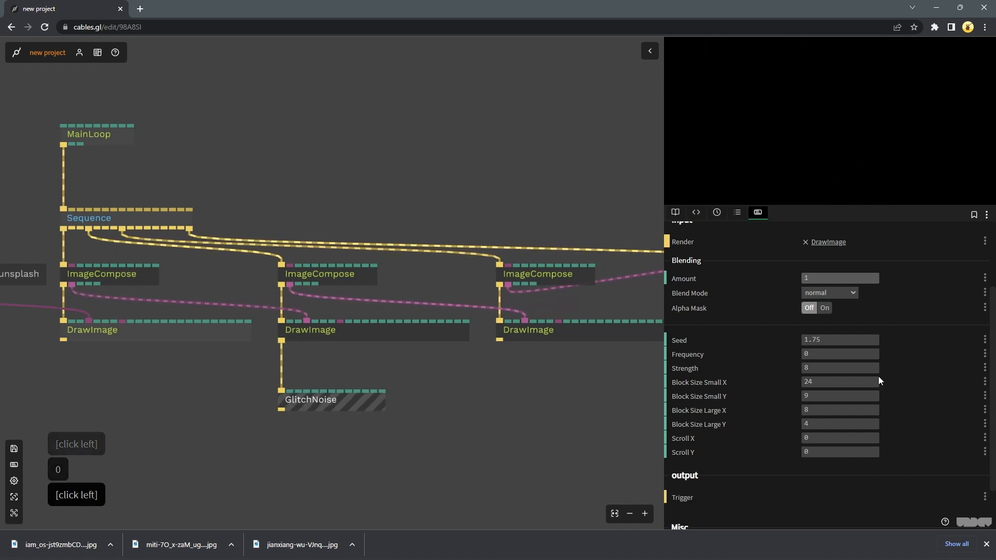
pyautogui.moveTo(818, 357); pyautogui.dragTo(994, 357)
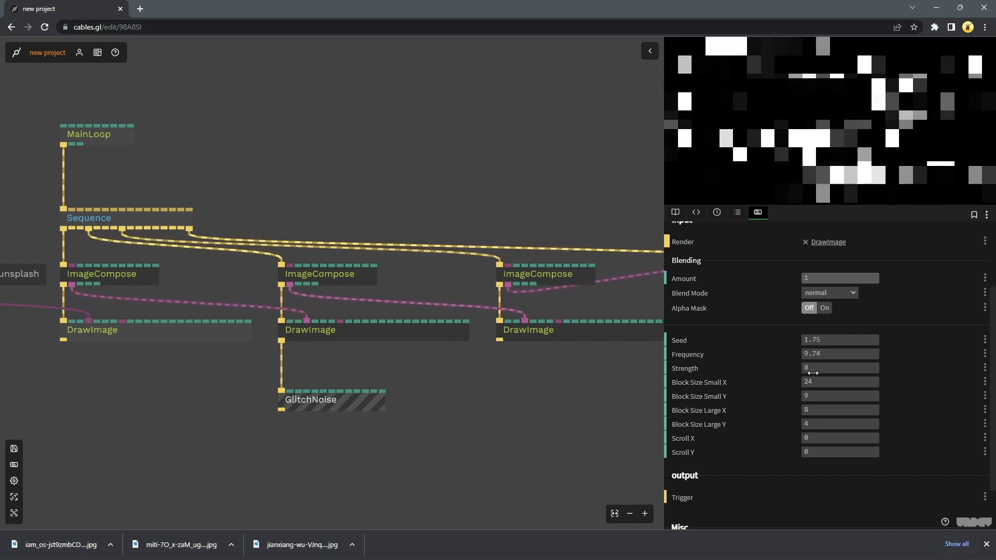
# Set the GlitchNoise Strength to 20.48, small block size to 56.44 by 0.78, and large block size to 61.02 by 0.73
pyautogui.moveTo(813, 373); pyautogui.dragTo(877, 373)
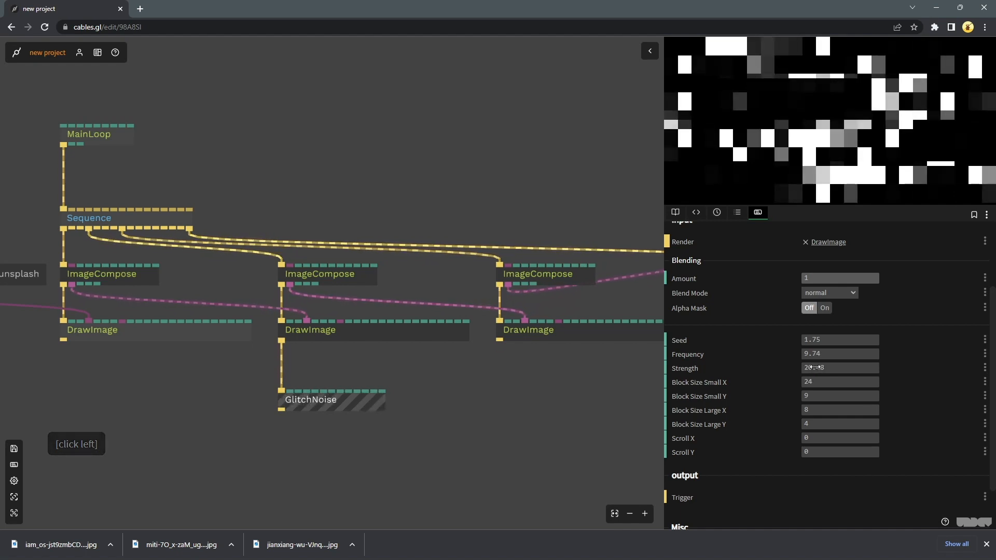
pyautogui.moveTo(812, 382); pyautogui.dragTo(913, 383)
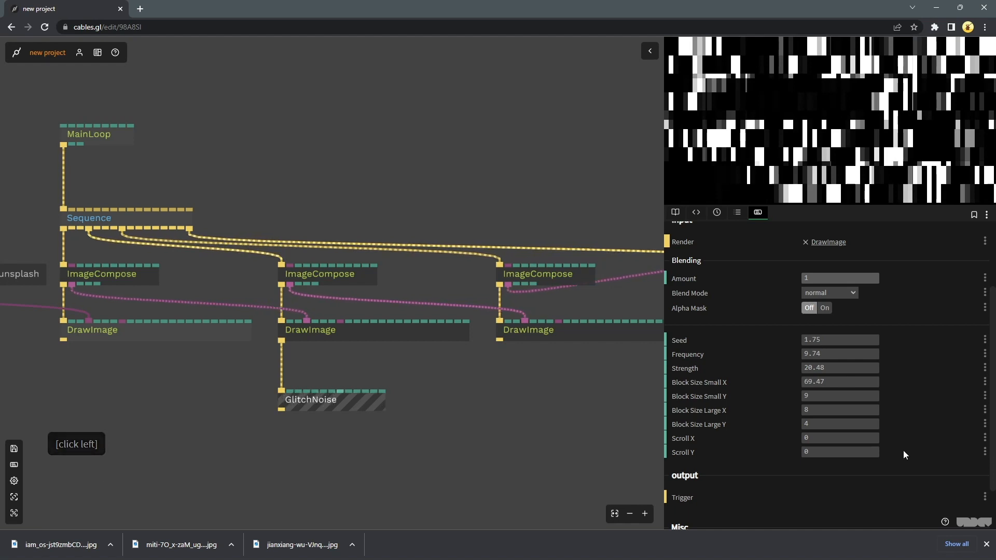
pyautogui.moveTo(813, 396); pyautogui.dragTo(785, 396)
# Try the lighten, multiply, multiply invert and average blend modes on the GlitchNoise op, and settle on subtract
pyautogui.click(337, 383)
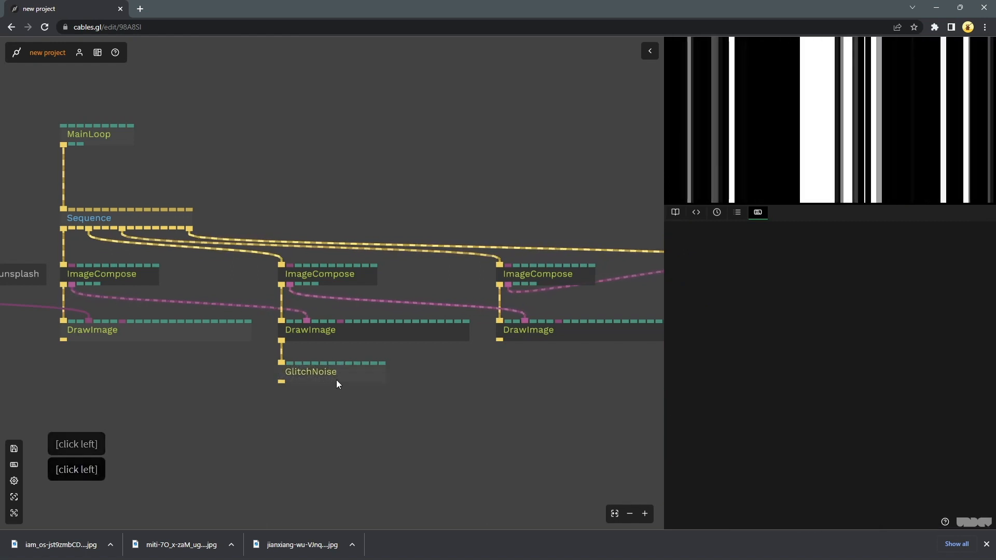
pyautogui.click(337, 384)
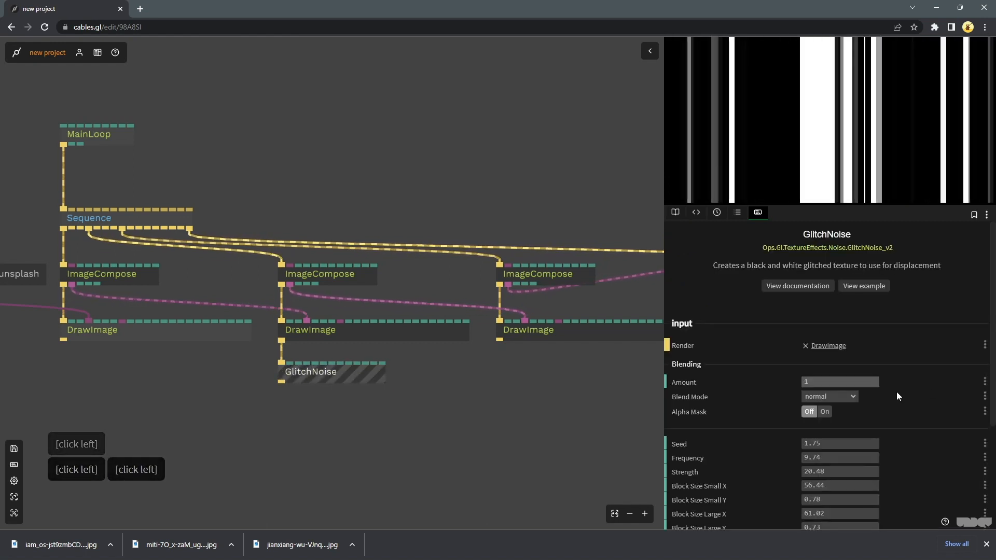
pyautogui.click(836, 397)
pyautogui.click(830, 415)
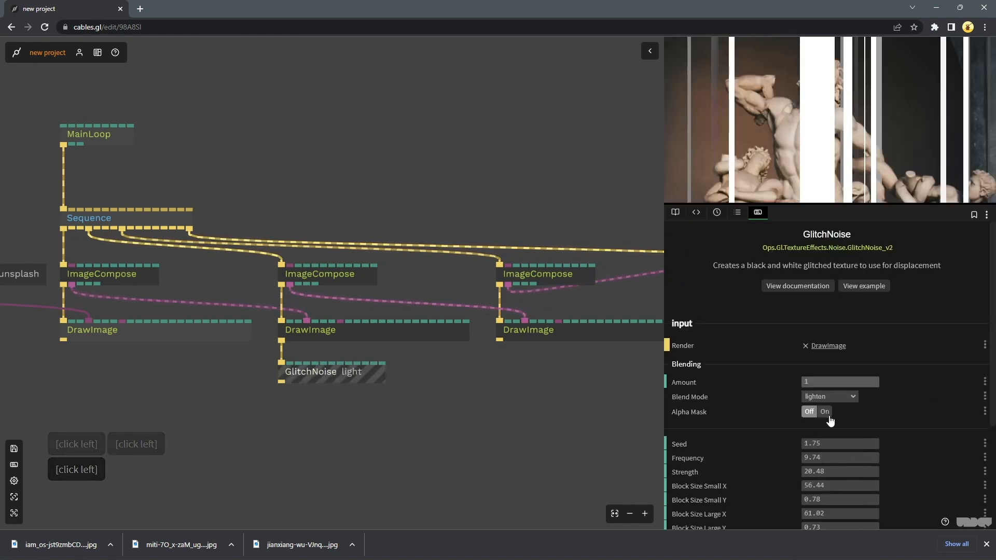
pyautogui.click(828, 396)
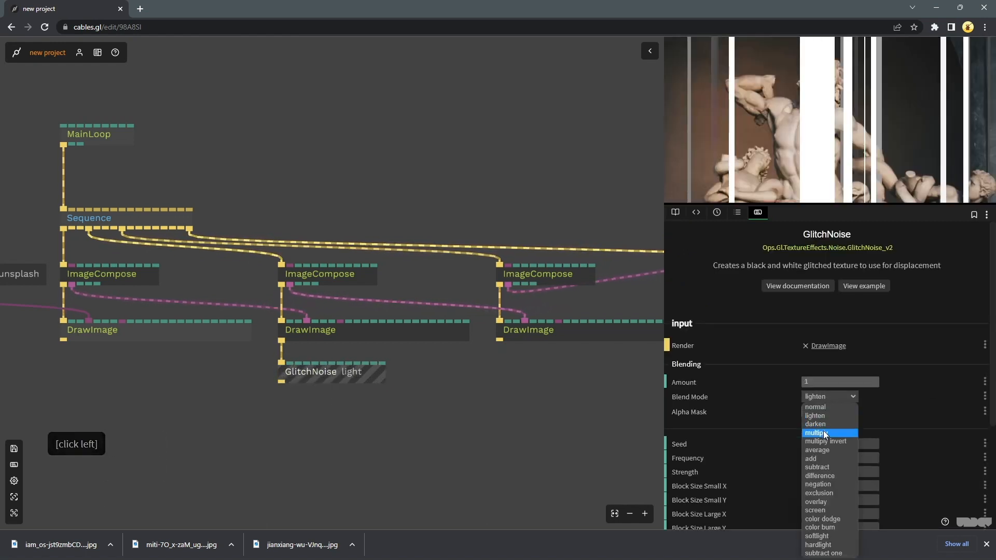
pyautogui.click(825, 433)
pyautogui.click(829, 400)
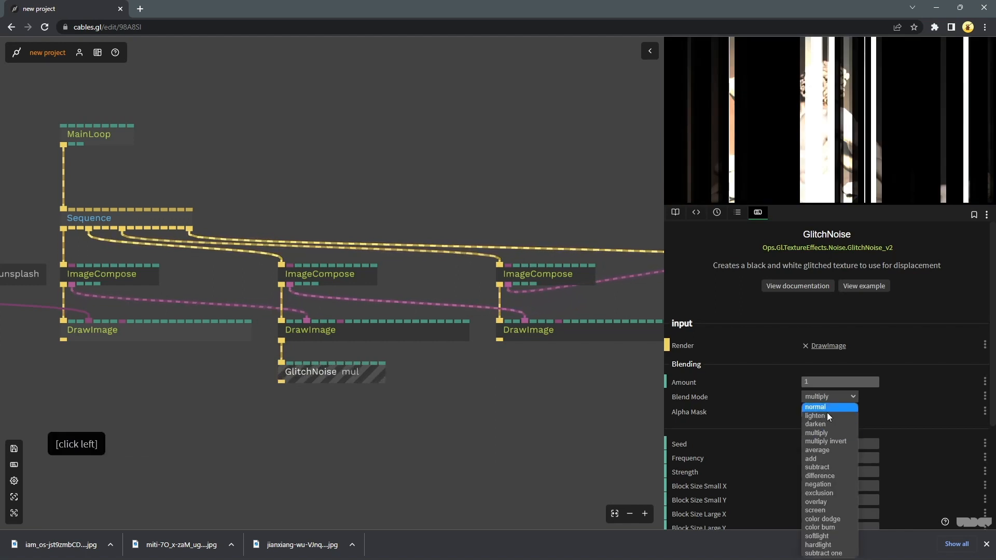
pyautogui.click(827, 443)
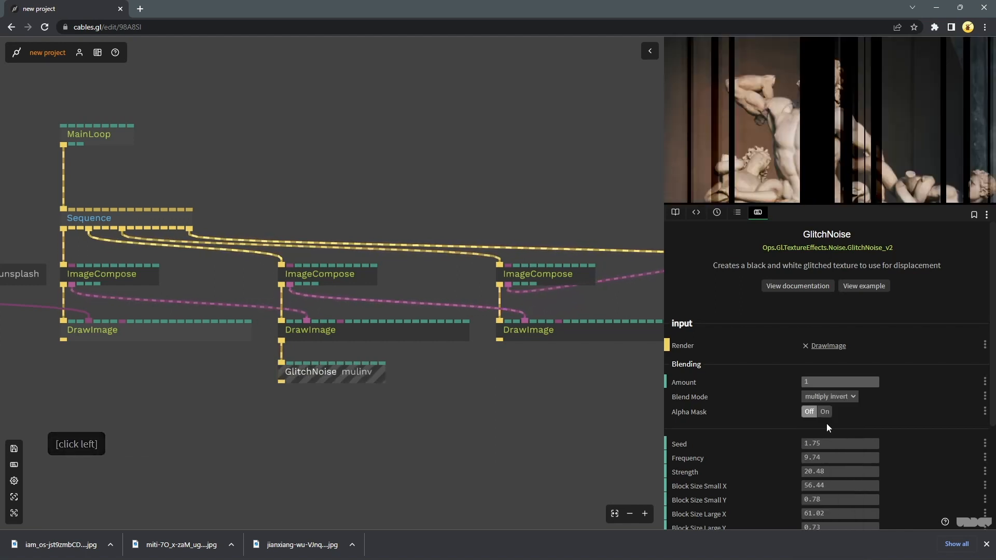
pyautogui.click(826, 395)
pyautogui.click(829, 451)
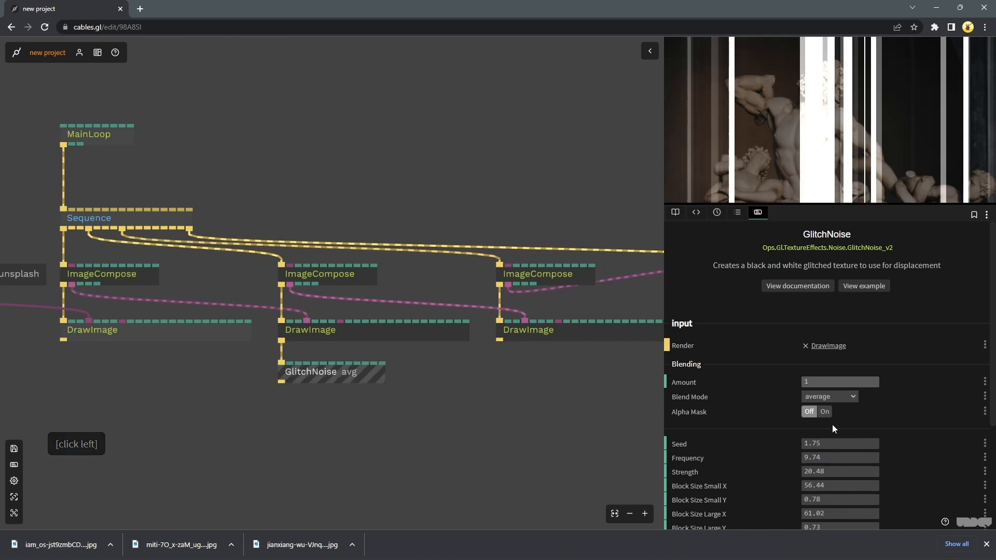
pyautogui.click(834, 395)
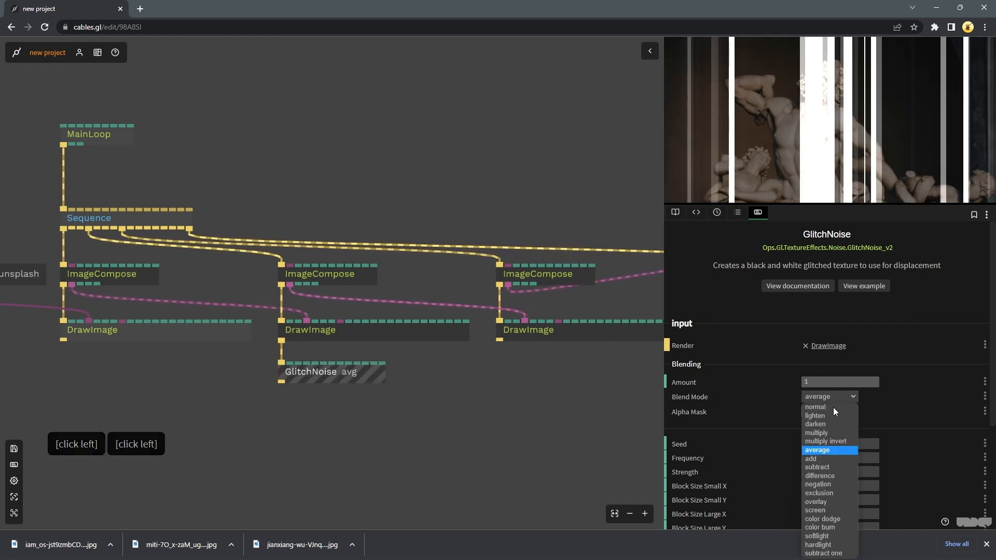
pyautogui.click(829, 468)
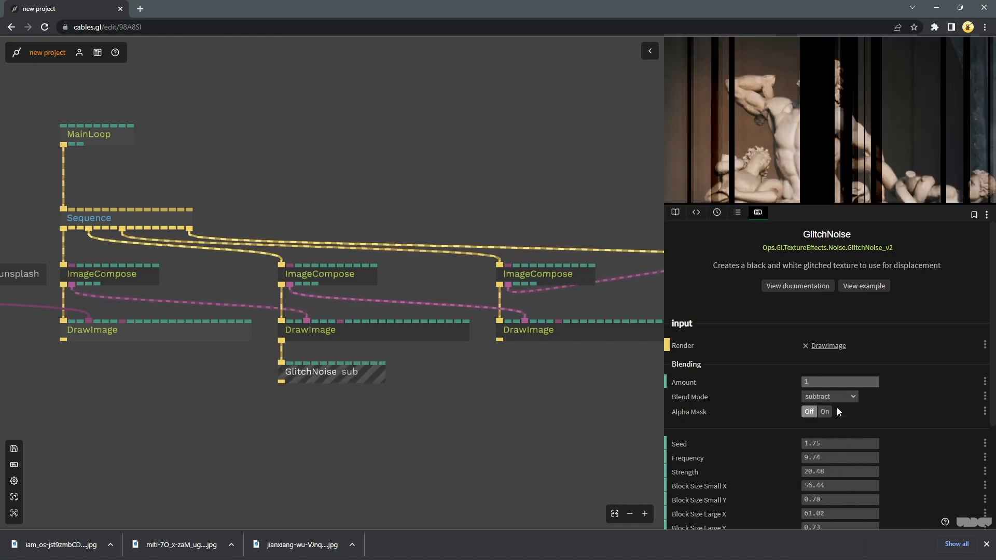
# Add a PixelDisplacement op connected to the output trigger of the GlitchNoise op
pyautogui.scroll(-2, 503, 418)
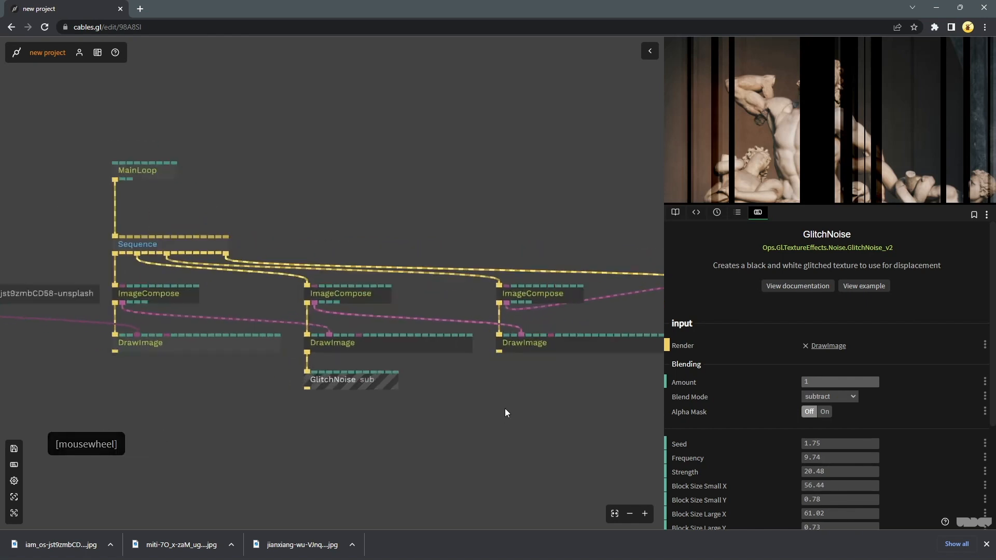
pyautogui.scroll(2, 505, 409)
pyautogui.middleClick(454, 377)
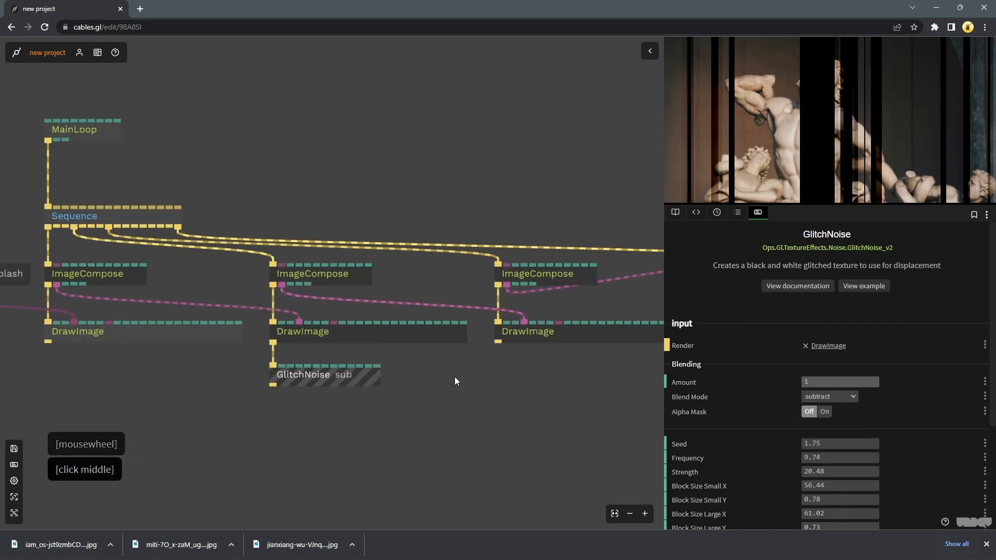
pyautogui.click(416, 383)
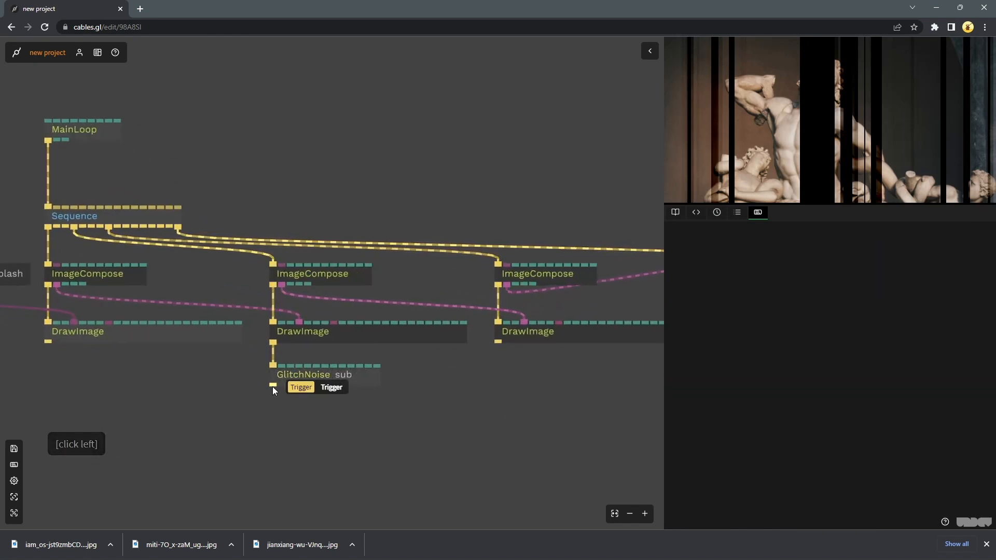
pyautogui.moveTo(273, 387); pyautogui.dragTo(275, 419)
pyautogui.write('pixeld')
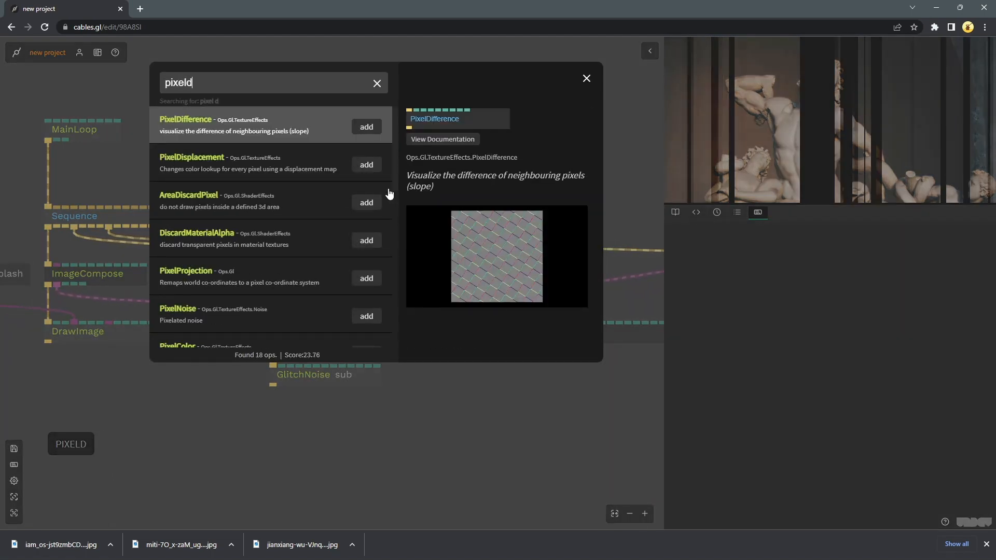
pyautogui.click(367, 164)
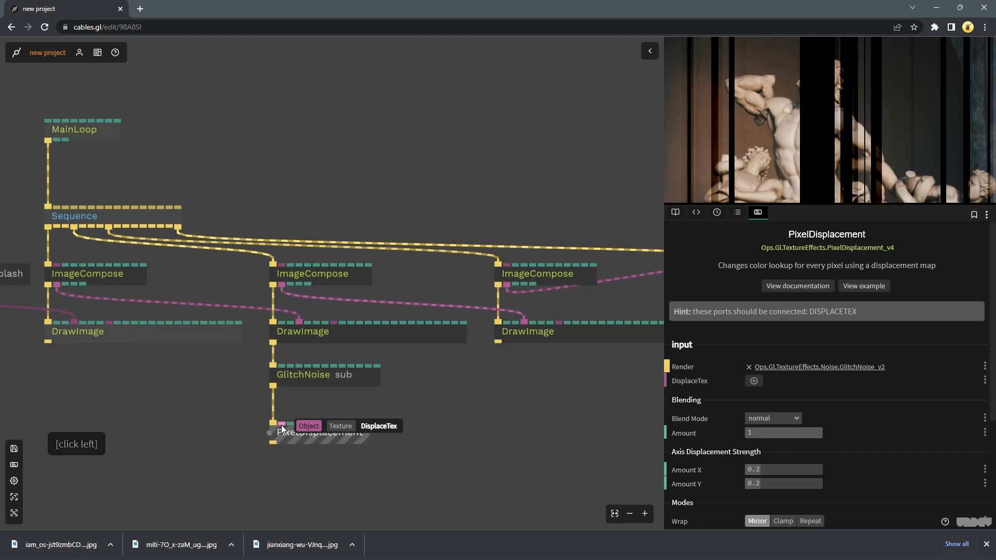
pyautogui.moveTo(282, 424); pyautogui.dragTo(357, 277)
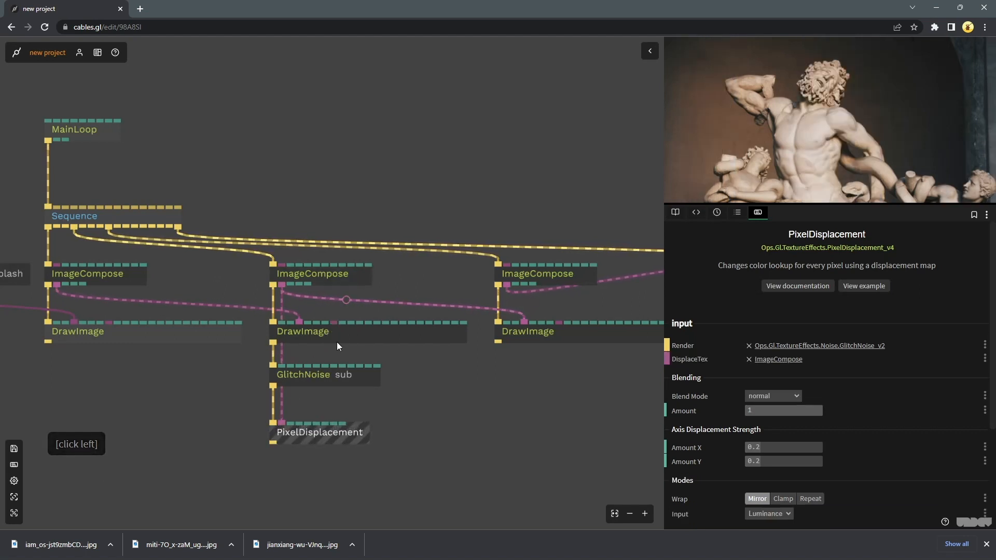
pyautogui.rightClick(282, 415)
pyautogui.rightClick(281, 412)
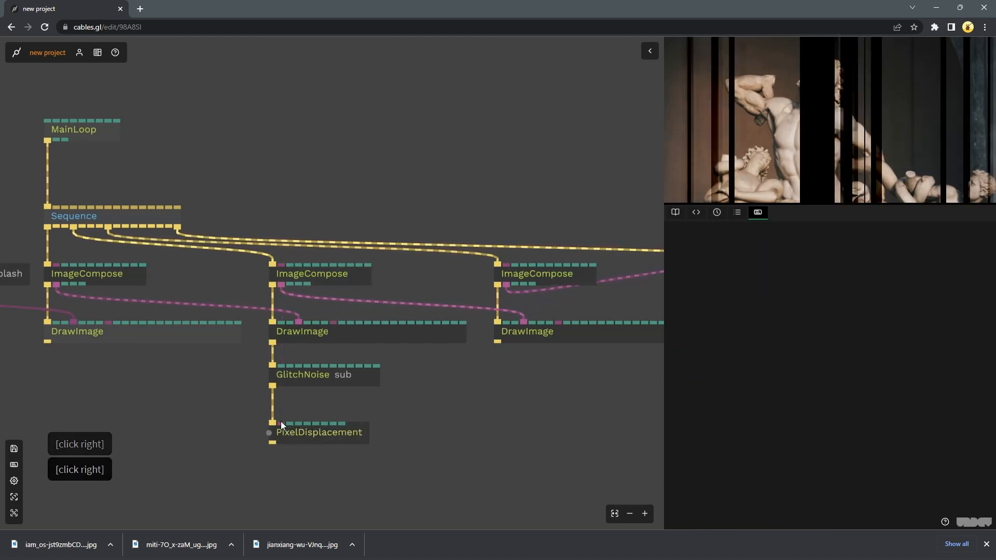
# Connect the DisplaceTex input of the PixelDisplacement op to the texture output of the first ImageCompose
pyautogui.click(282, 424)
pyautogui.moveTo(281, 424); pyautogui.dragTo(87, 276)
# Set the PixelDisplacement Amount X to 1, Amount Y to 0 and Wrap mode to Clamp
pyautogui.click(350, 440)
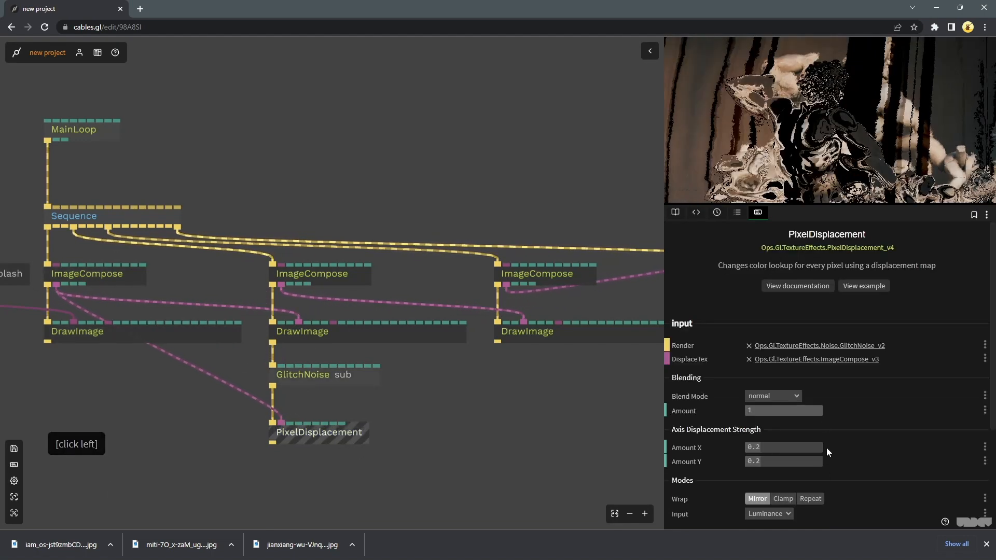
pyautogui.moveTo(786, 452); pyautogui.dragTo(820, 447)
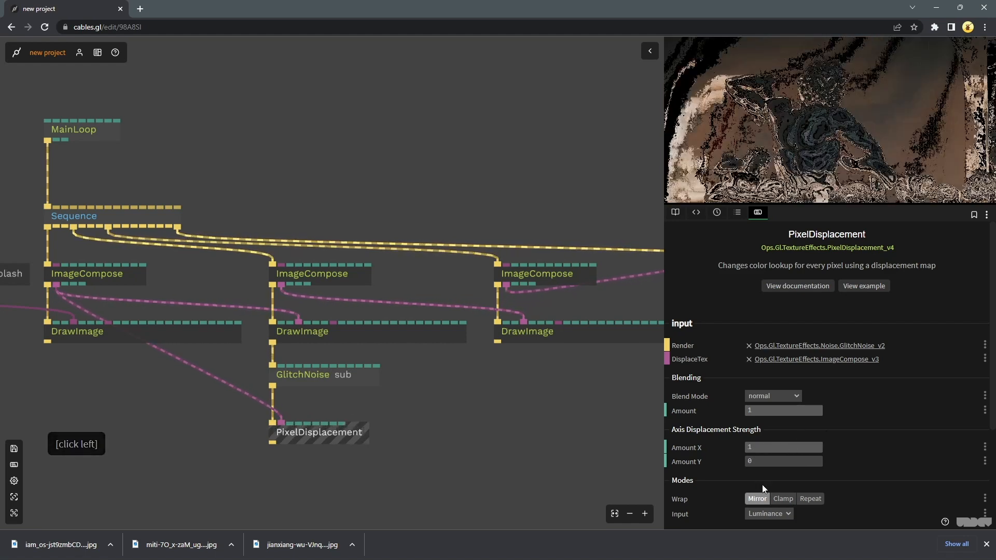
pyautogui.click(783, 498)
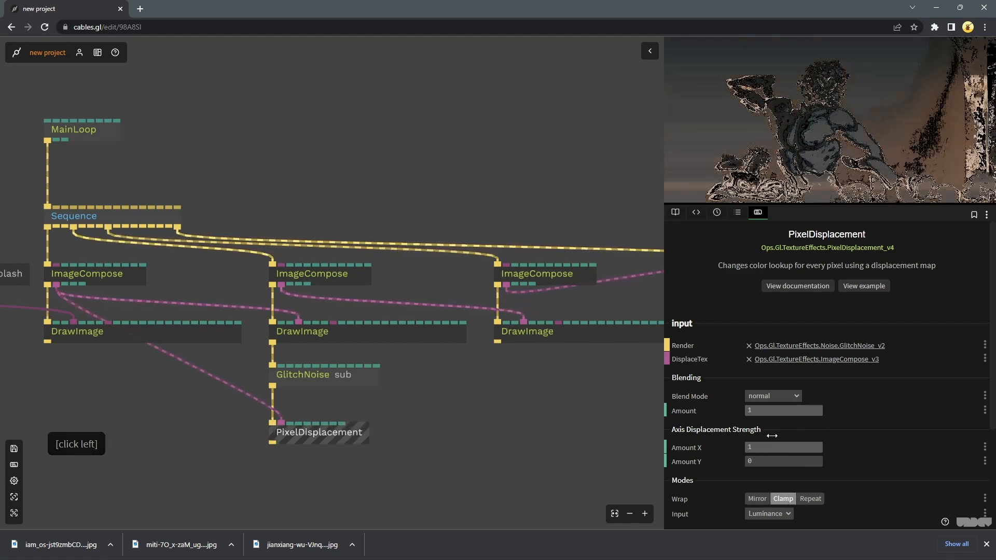
# Try the lighten, multiply, multiply invert and average blend modes on the PixelDisplacement op
pyautogui.click(770, 396)
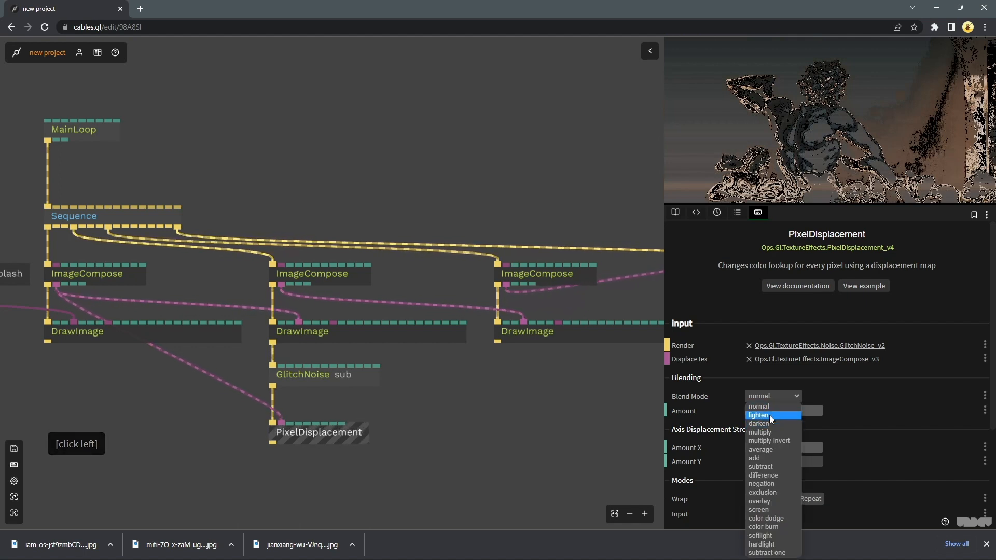
pyautogui.click(770, 415)
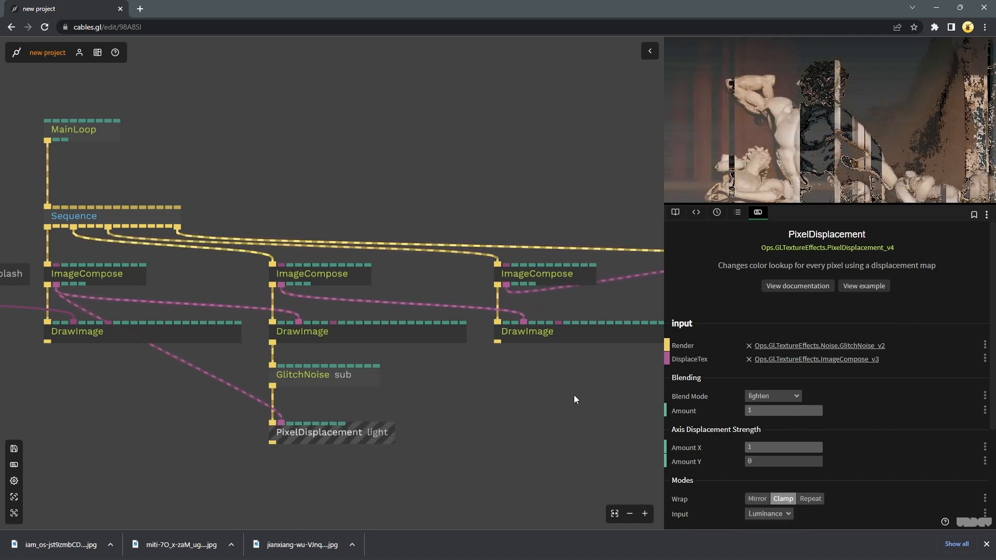
pyautogui.click(791, 398)
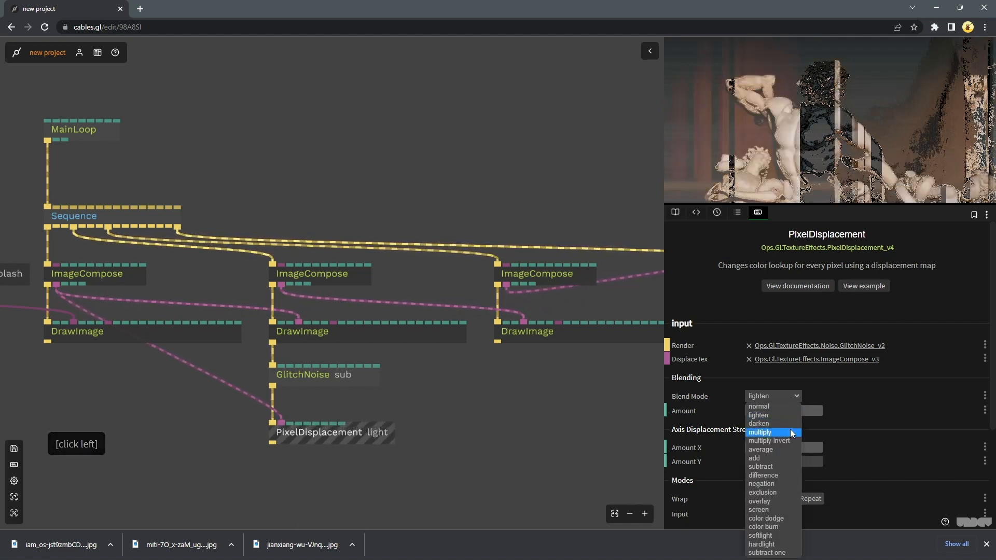
pyautogui.click(790, 429)
pyautogui.click(783, 399)
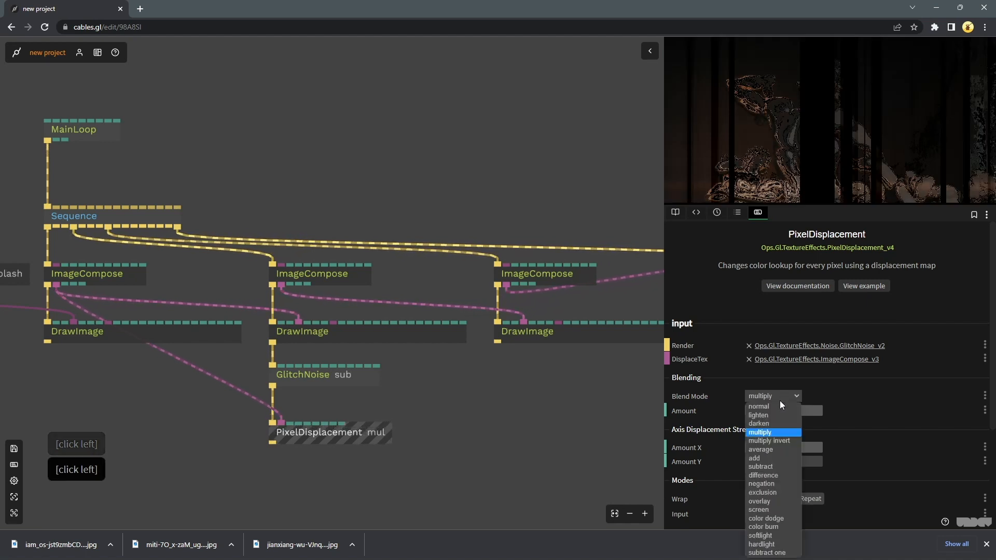
pyautogui.click(777, 437)
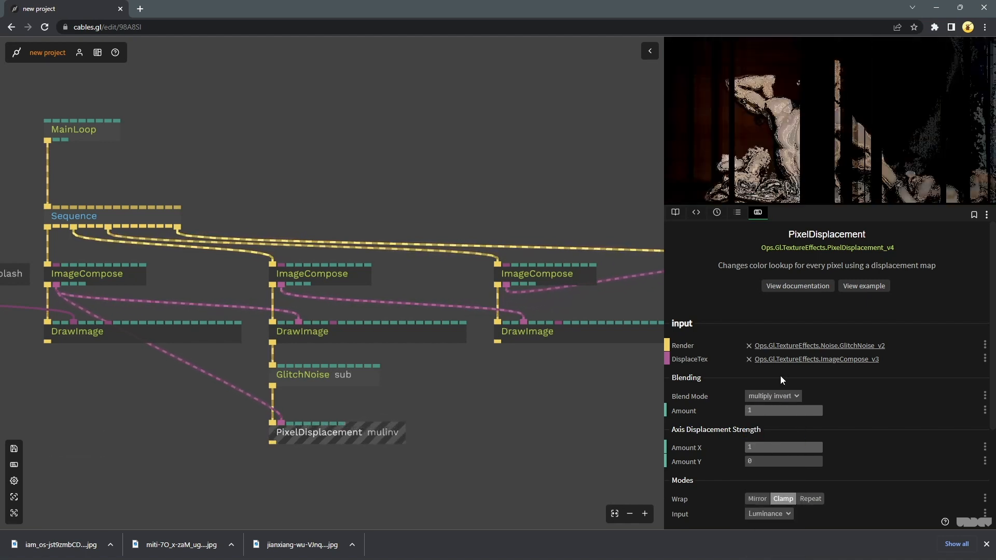
pyautogui.click(782, 397)
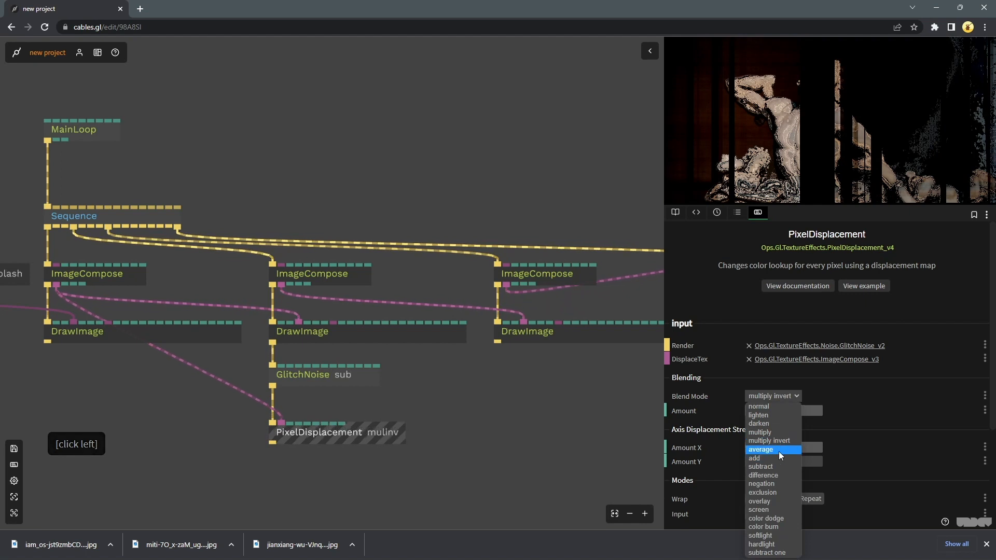
pyautogui.click(780, 451)
# Try the add, subtract, difference, negation and overlay blend modes on the PixelDisplacement op
pyautogui.click(771, 397)
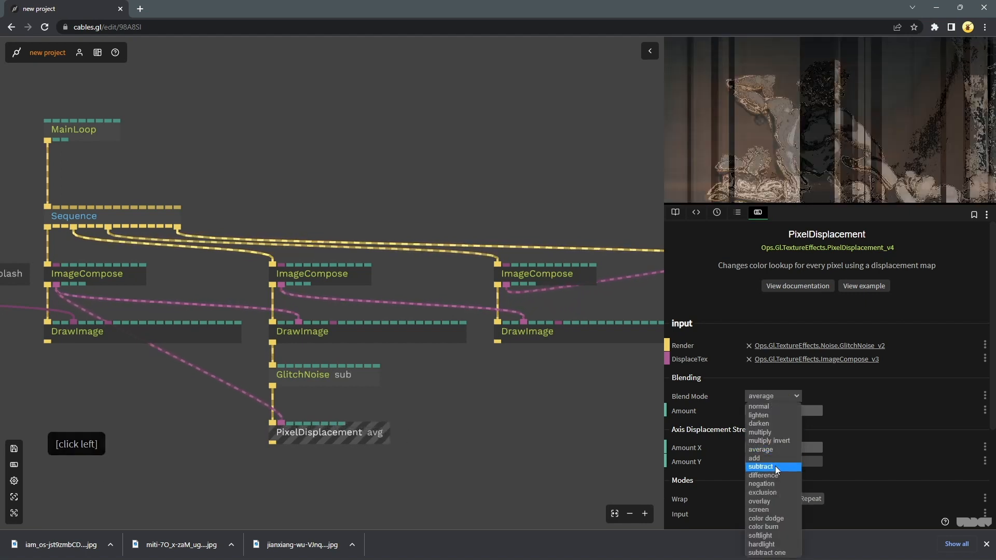
pyautogui.click(771, 459)
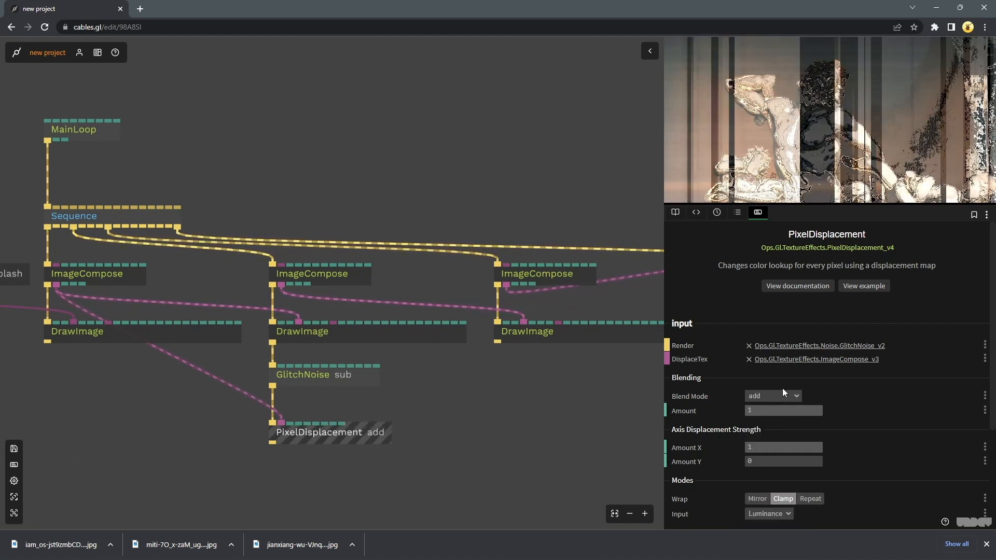
pyautogui.click(783, 396)
pyautogui.click(785, 469)
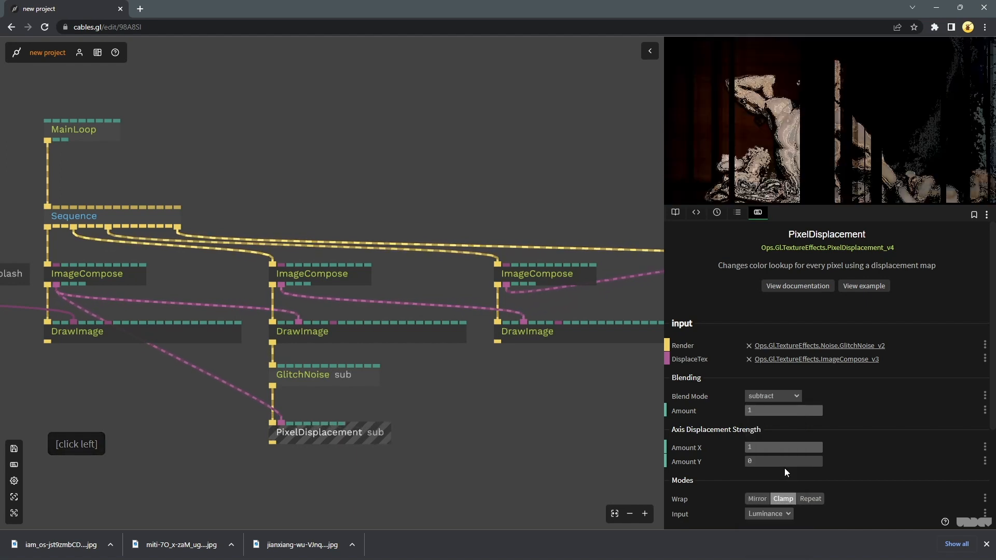
pyautogui.click(773, 397)
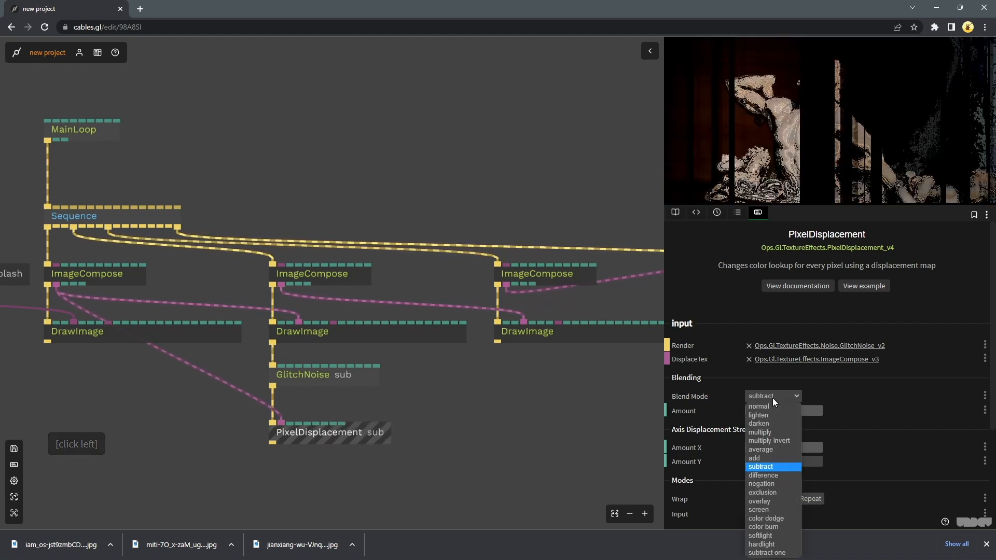
pyautogui.click(772, 476)
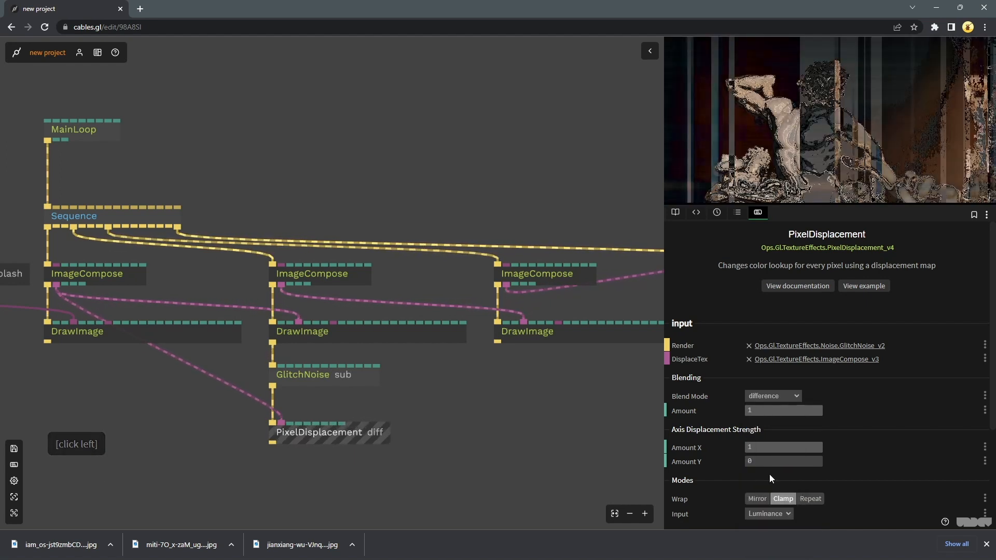
pyautogui.click(775, 398)
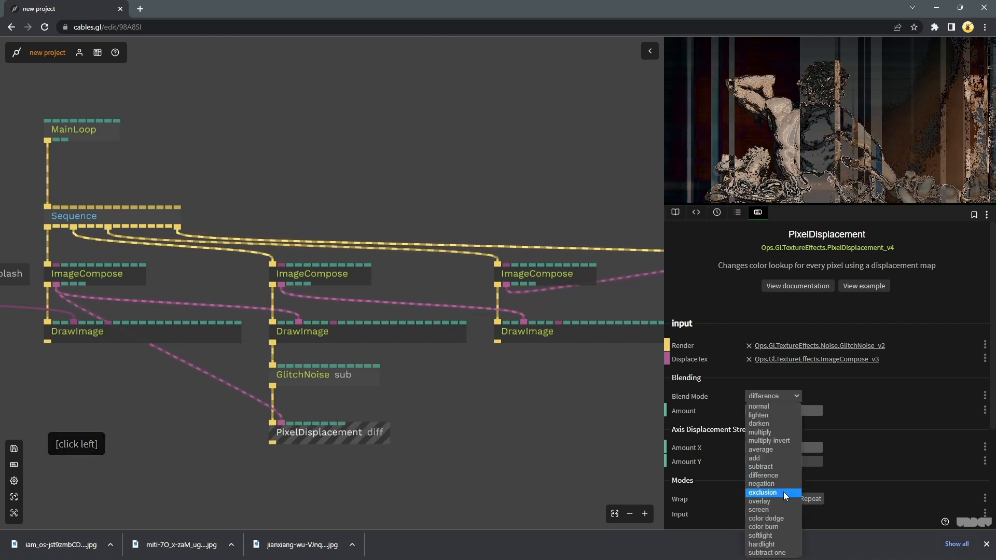
pyautogui.click(784, 492)
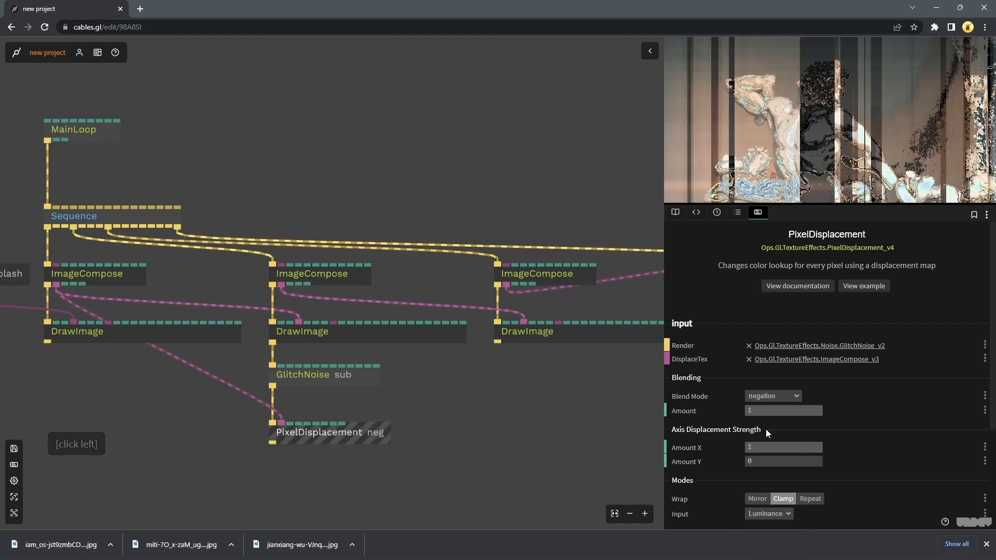
pyautogui.click(773, 397)
pyautogui.click(780, 500)
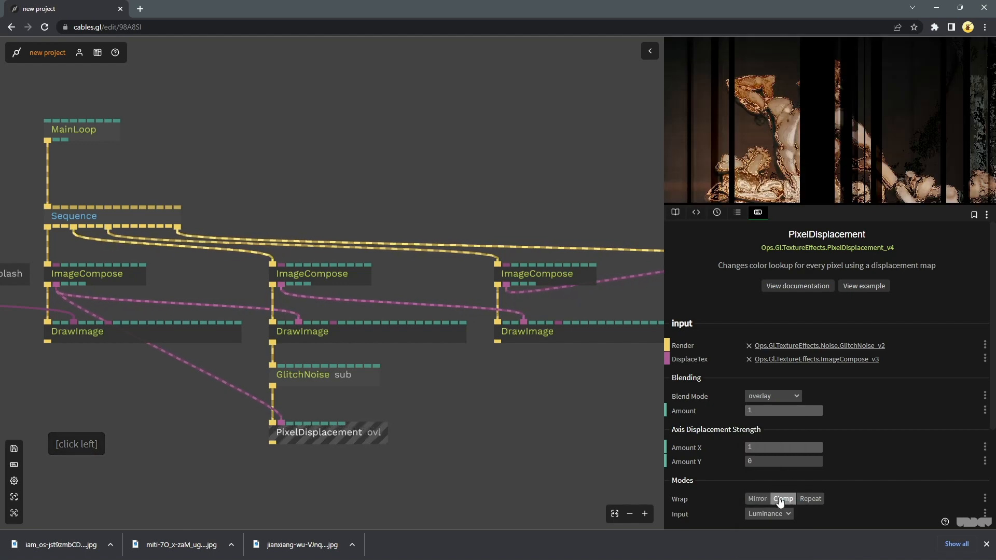
# Set the blend mode of the PixelDisplacement op to screen
pyautogui.click(773, 397)
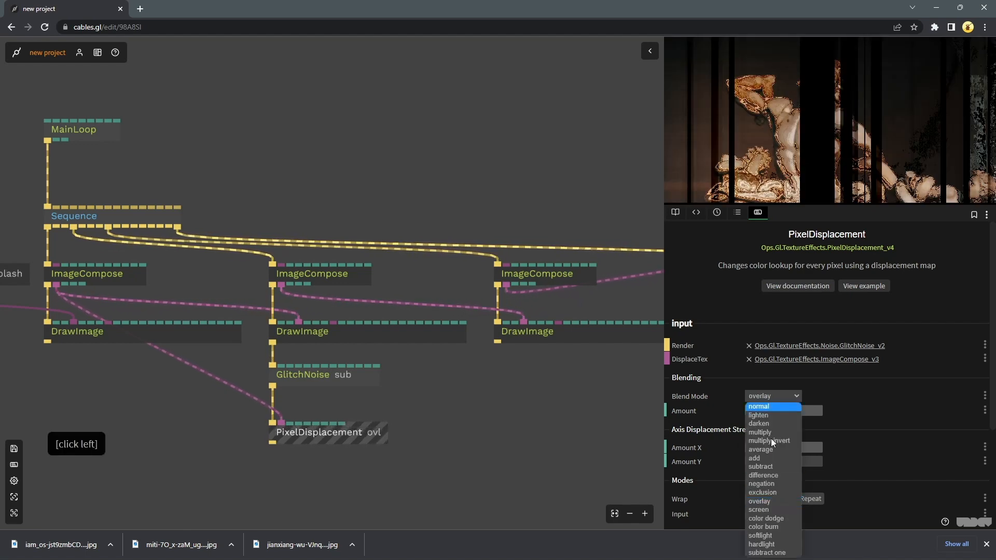
pyautogui.click(780, 510)
pyautogui.scroll(-3, 509, 419)
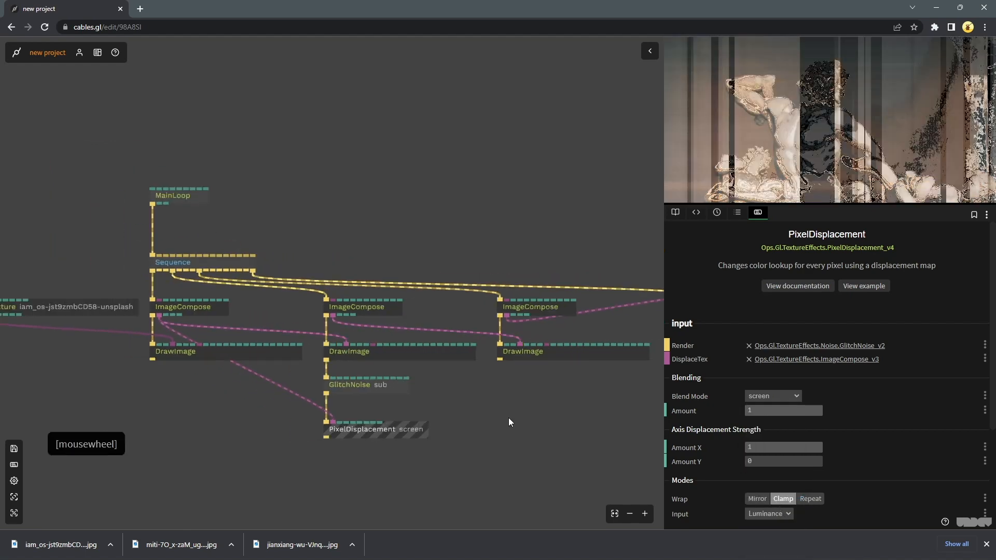
# Try the Repeat wrap mode on PixelDisplacement, set it to Mirror, and move the op directly beneath GlitchNoise
pyautogui.rightClick(509, 418)
pyautogui.moveTo(508, 398); pyautogui.dragTo(449, 361)
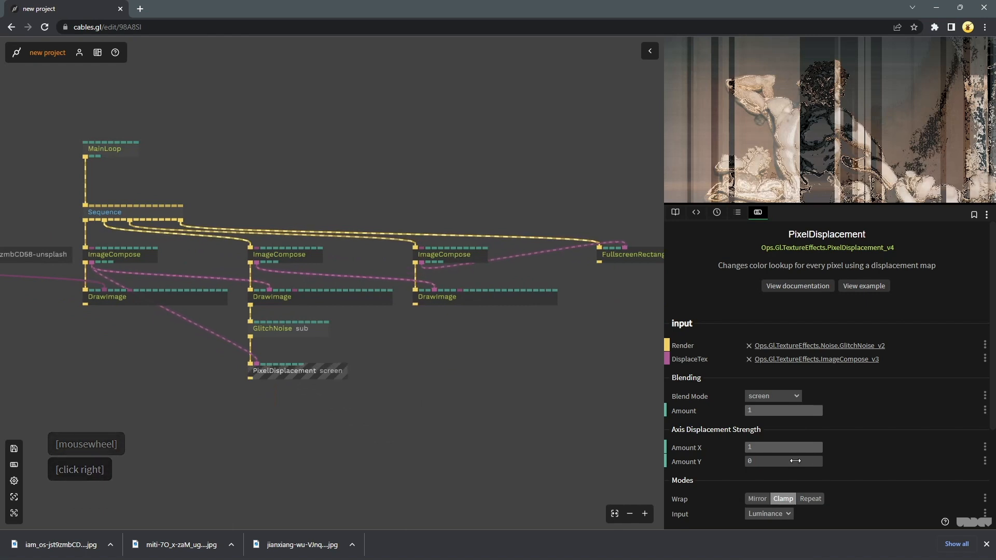
pyautogui.click(808, 501)
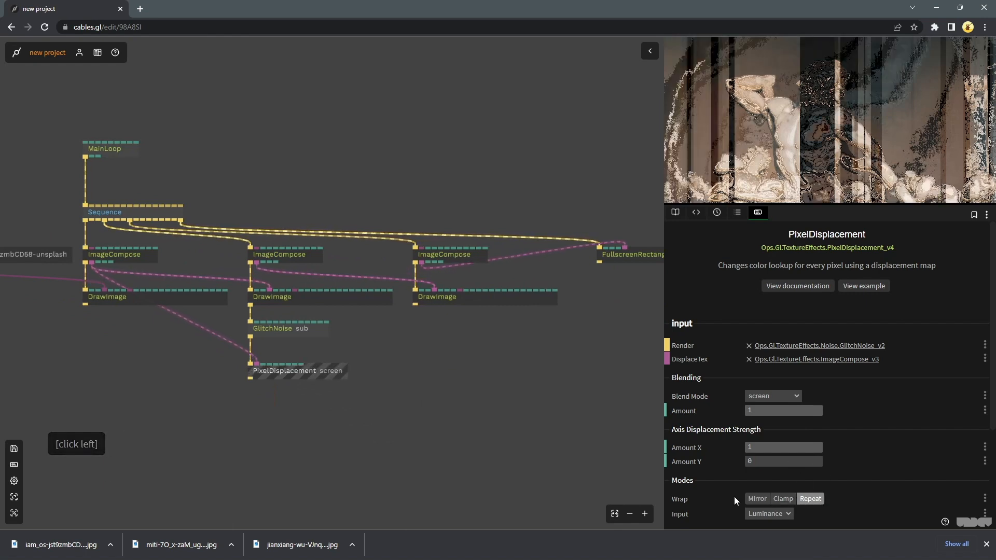
pyautogui.click(756, 499)
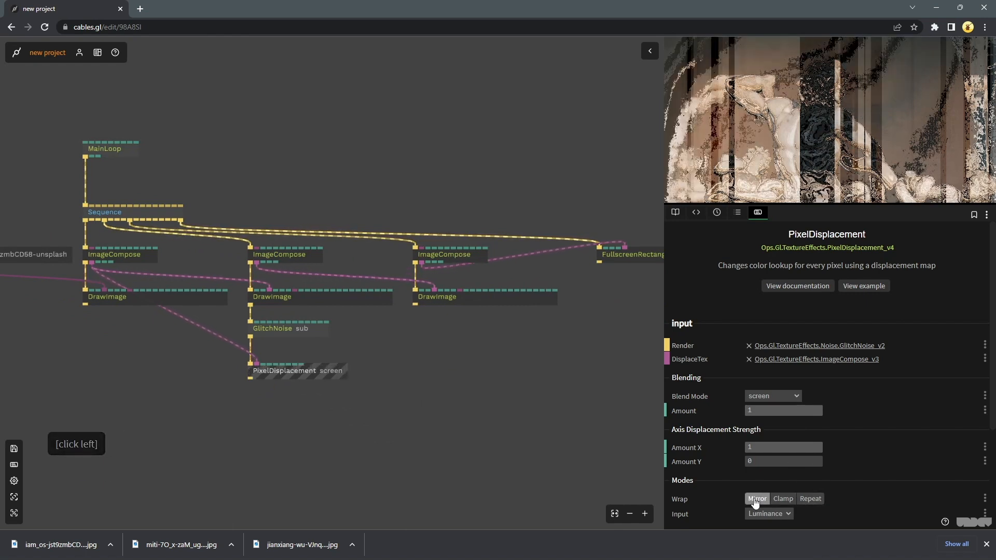
pyautogui.click(581, 377)
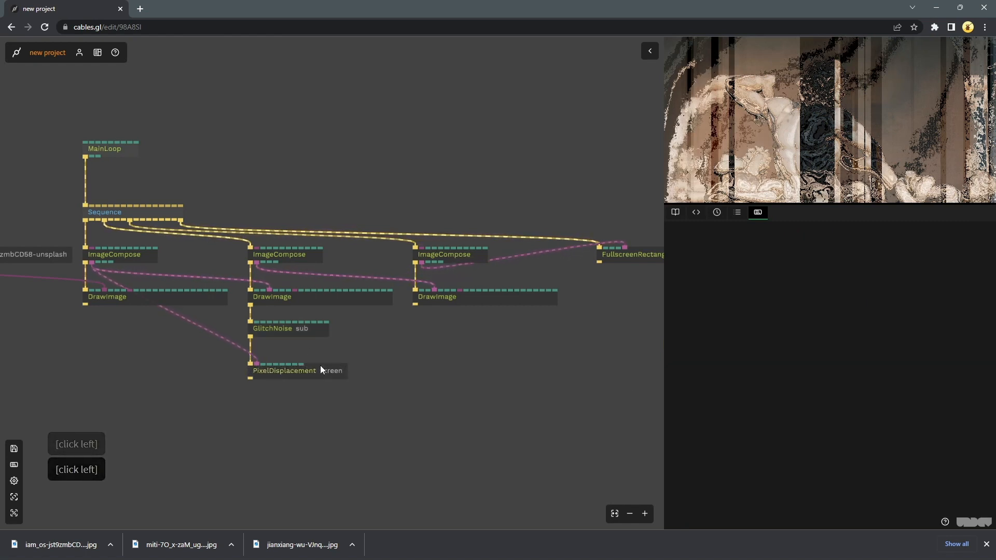
pyautogui.moveTo(320, 365); pyautogui.dragTo(312, 345)
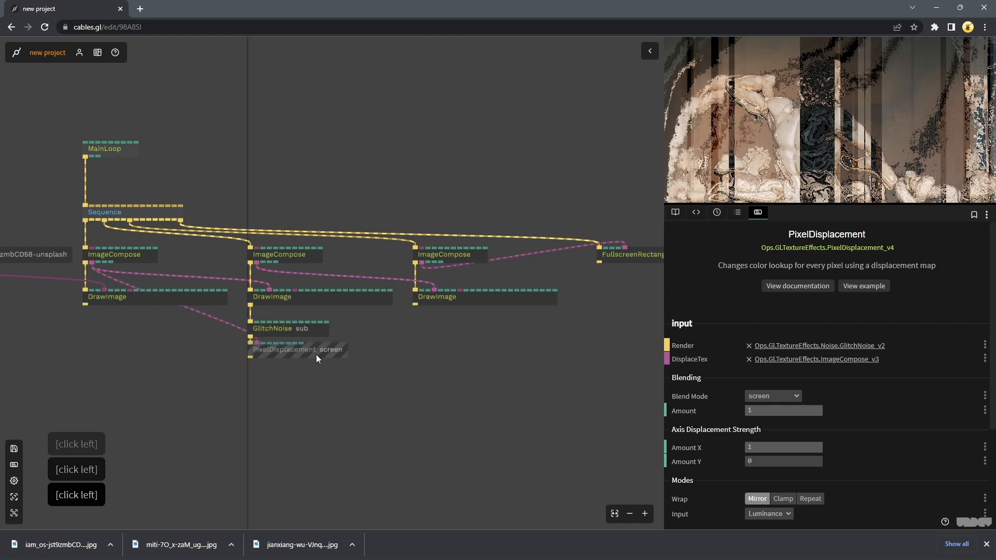
# Duplicate the GlitchNoise op and connect the copy beneath PixelDisplacement
pyautogui.click(300, 330)
pyautogui.hotkey('ctrl', 'c')
pyautogui.hotkey('ctrl', 'v')
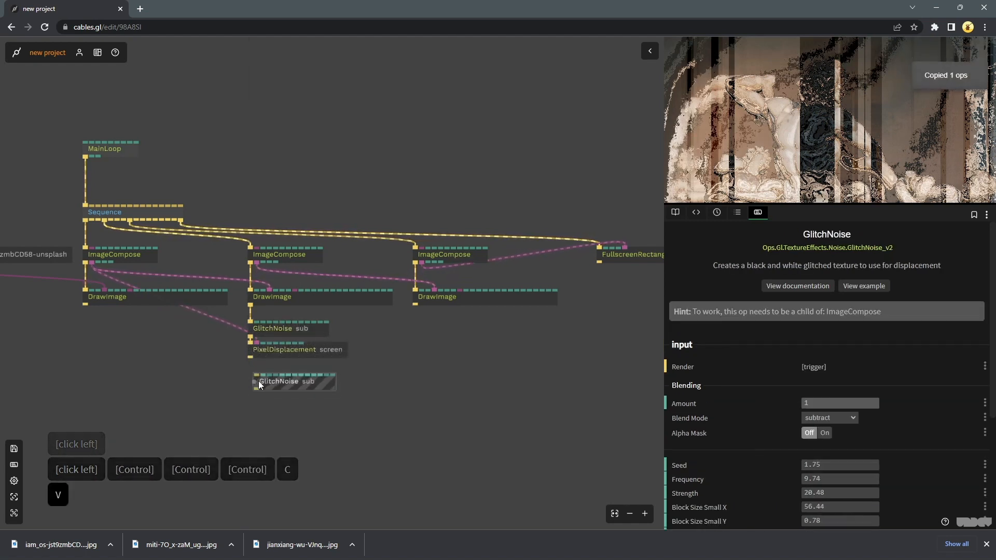
pyautogui.click(254, 379)
pyautogui.click(251, 375)
pyautogui.moveTo(251, 375); pyautogui.dragTo(266, 355)
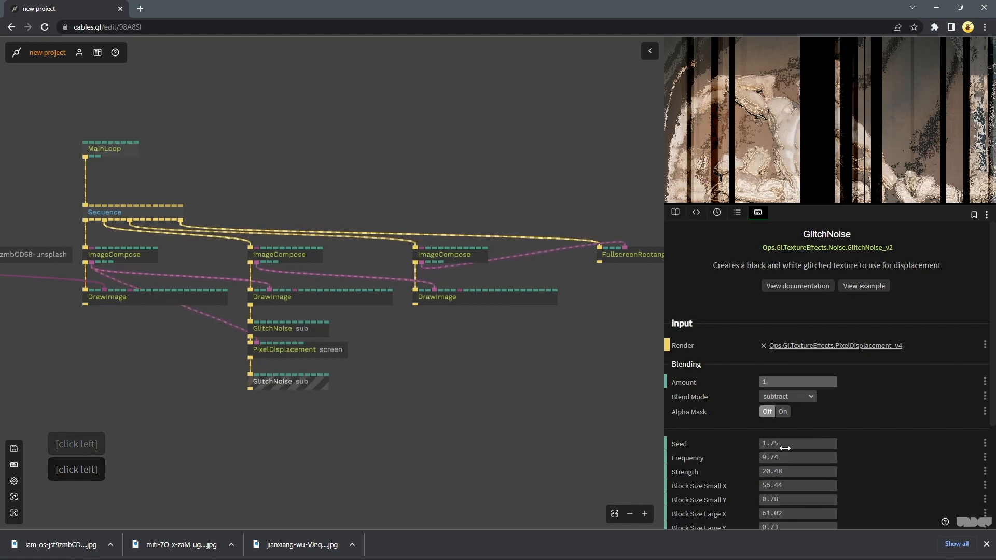
# Set the copied GlitchNoise to Seed 2.48, Frequency 11.39, Block Size Small X 30.78, Y 29.08, Large X 0.67, Y -4.63 and Scroll X 6.48
pyautogui.moveTo(785, 448)
pyautogui.mouseDown()
pyautogui.moveTo(830, 448)
pyautogui.moveTo(799, 459)
pyautogui.mouseUp()
pyautogui.scroll(-2, 840, 482)
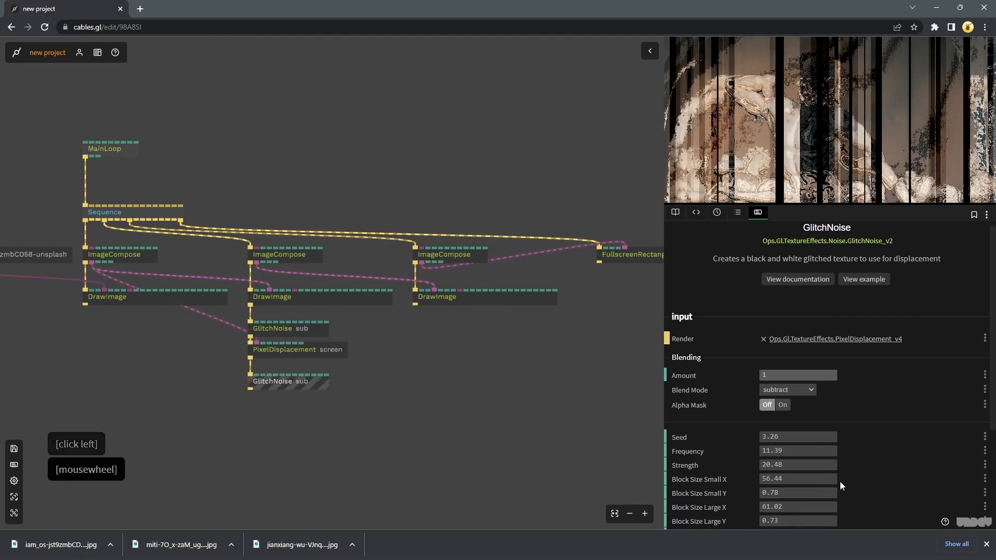
pyautogui.moveTo(775, 381)
pyautogui.mouseDown()
pyautogui.moveTo(799, 382)
pyautogui.moveTo(773, 381)
pyautogui.mouseUp()
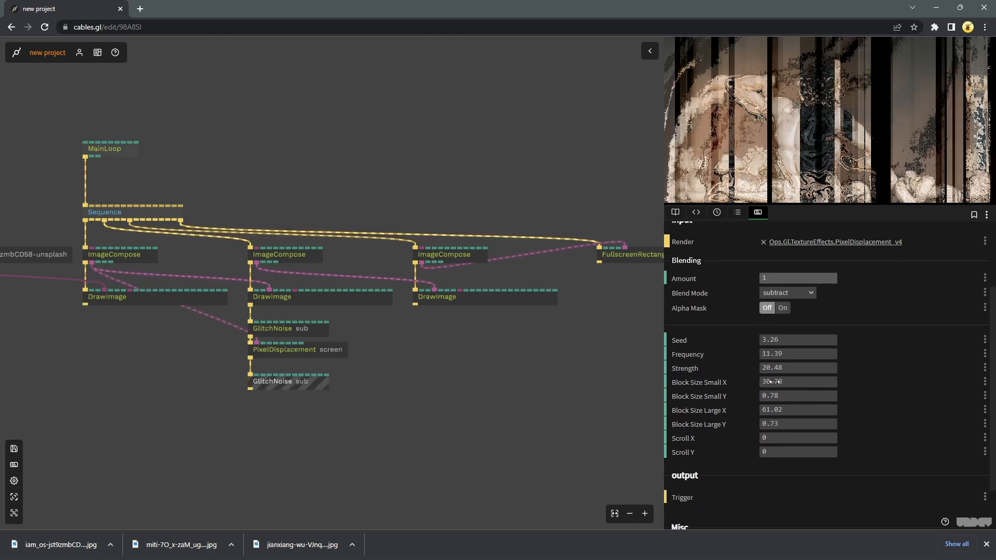
pyautogui.click(788, 396)
pyautogui.moveTo(788, 395); pyautogui.dragTo(803, 395)
pyautogui.moveTo(798, 340); pyautogui.dragTo(795, 339)
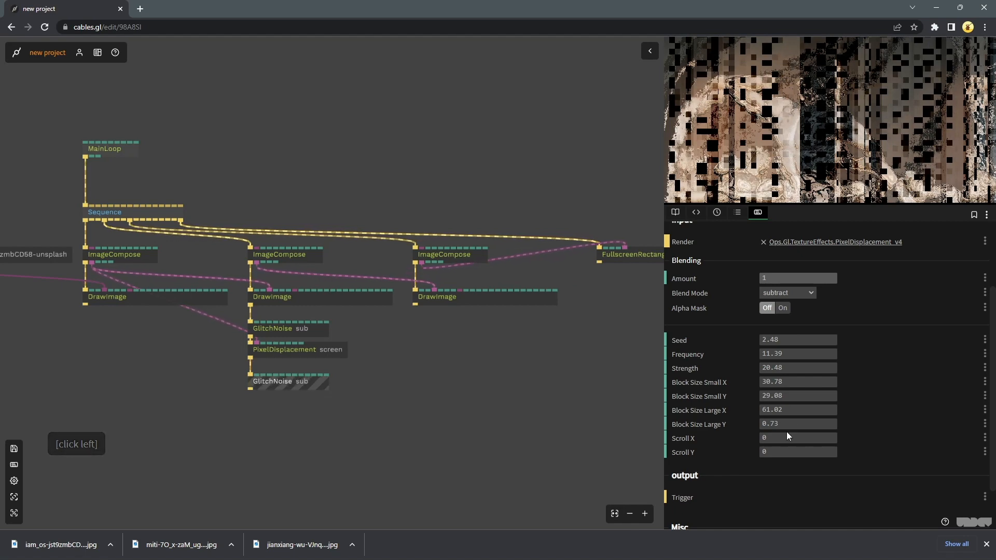
pyautogui.moveTo(786, 437); pyautogui.dragTo(784, 410)
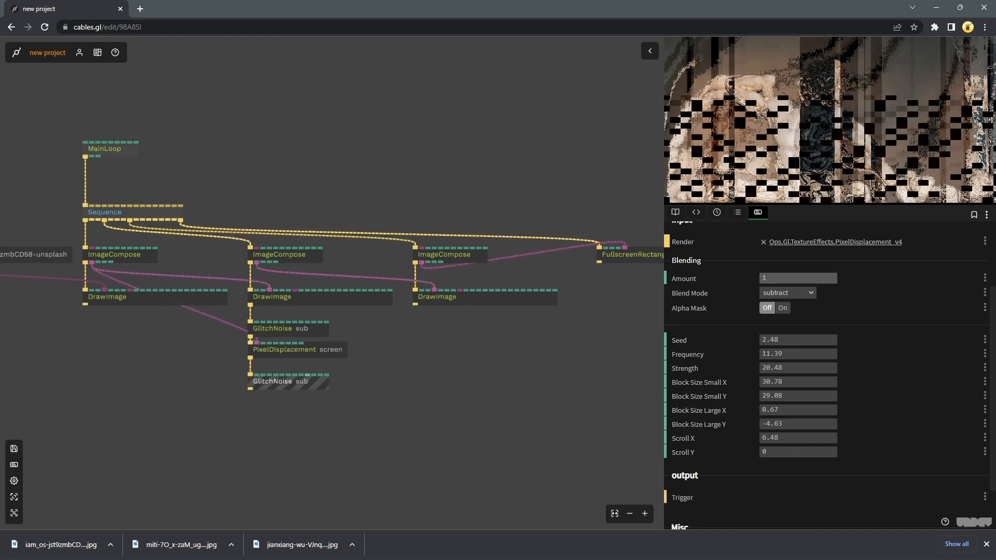
# Move the lower GlitchNoise op up so it sits directly beneath PixelDisplacement
pyautogui.click(369, 357)
pyautogui.moveTo(284, 383); pyautogui.dragTo(284, 373)
pyautogui.click(219, 368)
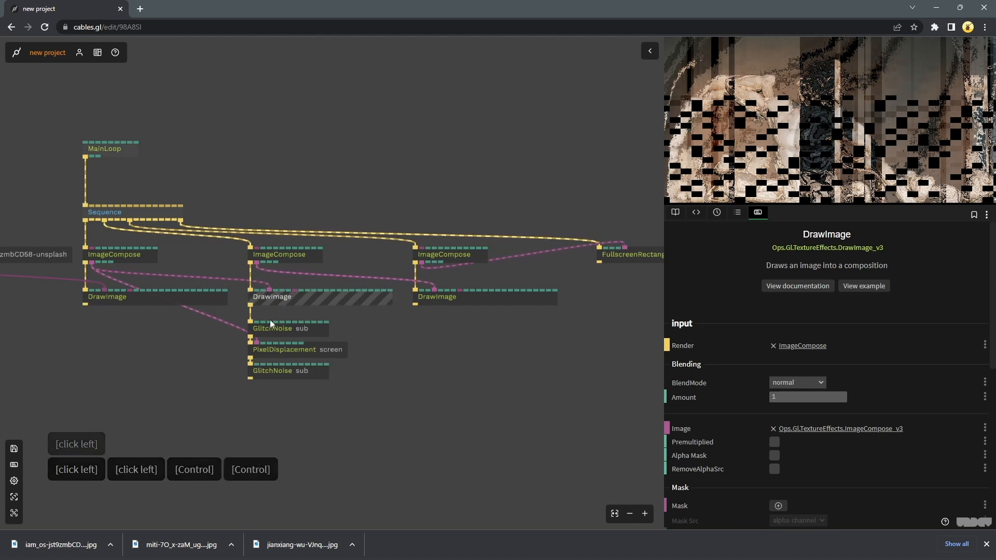
# Connect a copy of DrawImage beneath the lower GlitchNoise, using the first ImageCompose texture as its image and the lighten blend mode
pyautogui.hotkey('ctrl', 'c')
pyautogui.hotkey('ctrl', 'v')
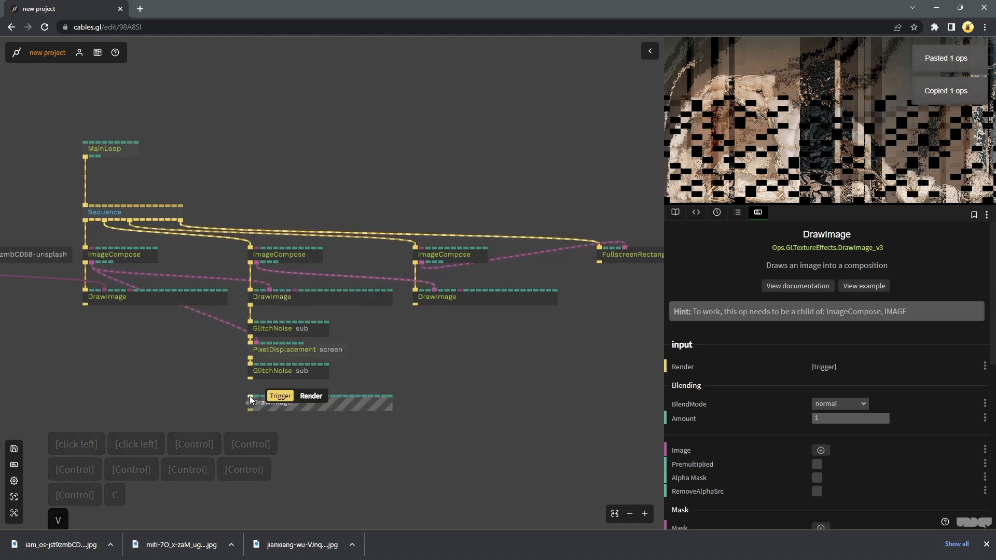
pyautogui.moveTo(250, 396); pyautogui.dragTo(124, 257)
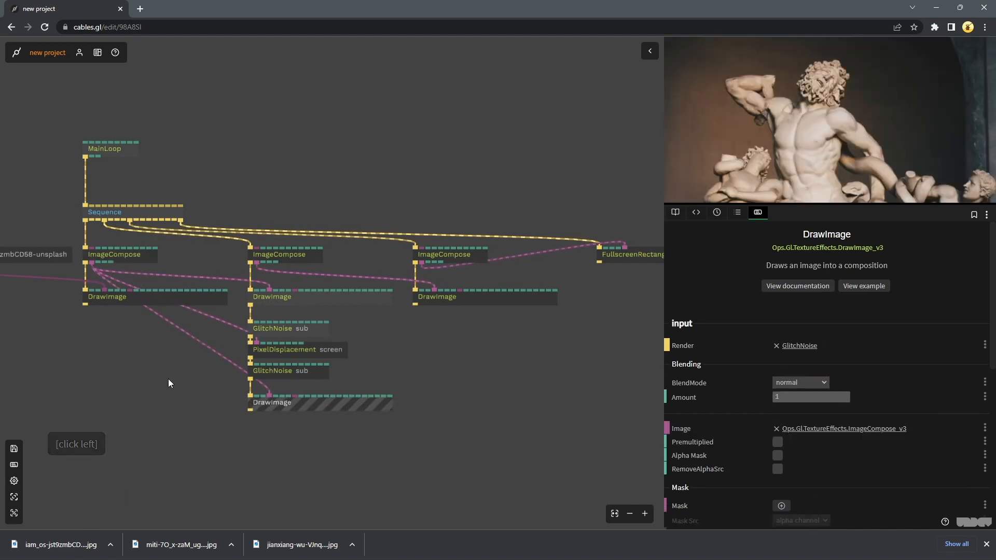
pyautogui.click(794, 382)
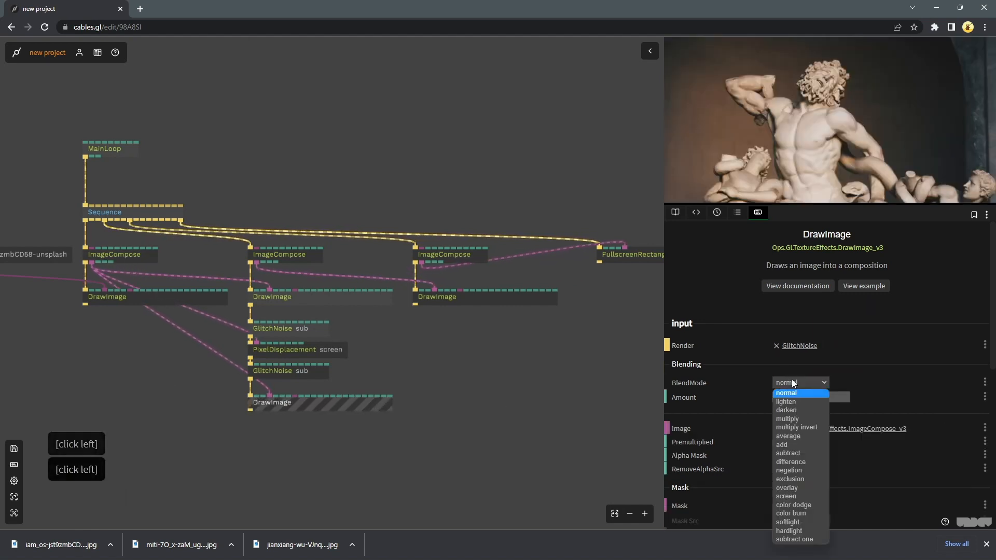
pyautogui.click(791, 405)
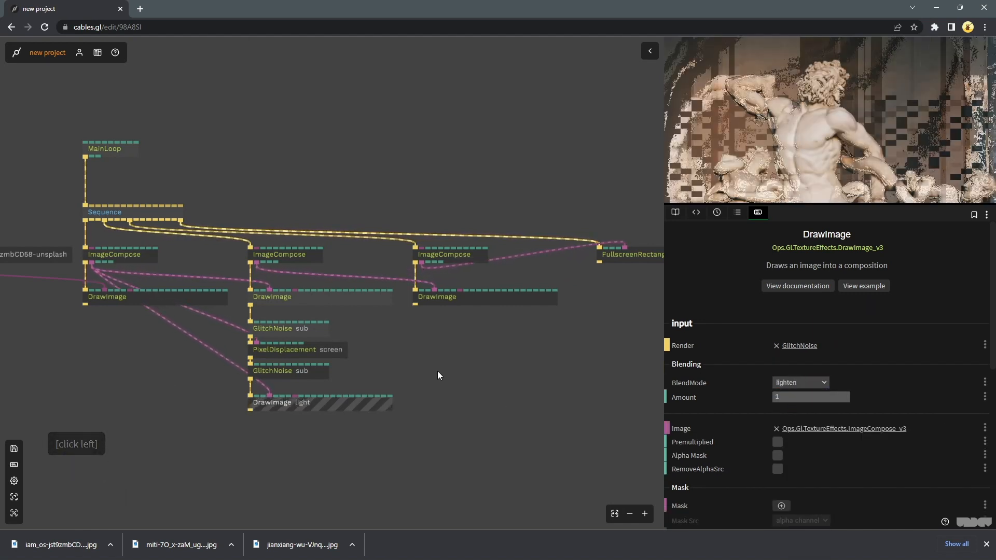
# Duplicate the PixelDisplacement op and connect the copy's render input beneath the lighten DrawImage
pyautogui.scroll(-1, 472, 379)
pyautogui.scroll(2, 472, 378)
pyautogui.moveTo(473, 378); pyautogui.dragTo(485, 349)
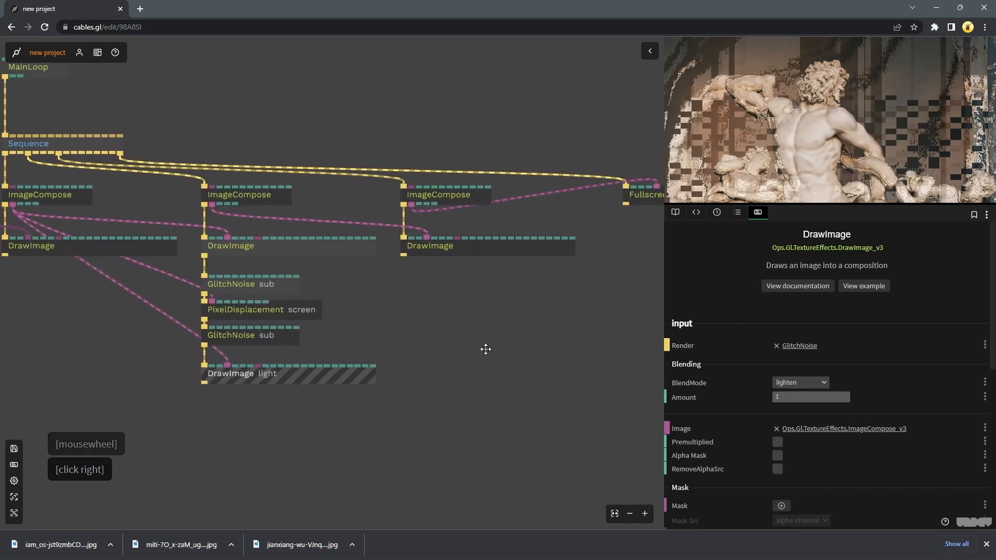
pyautogui.click(352, 331)
pyautogui.click(293, 318)
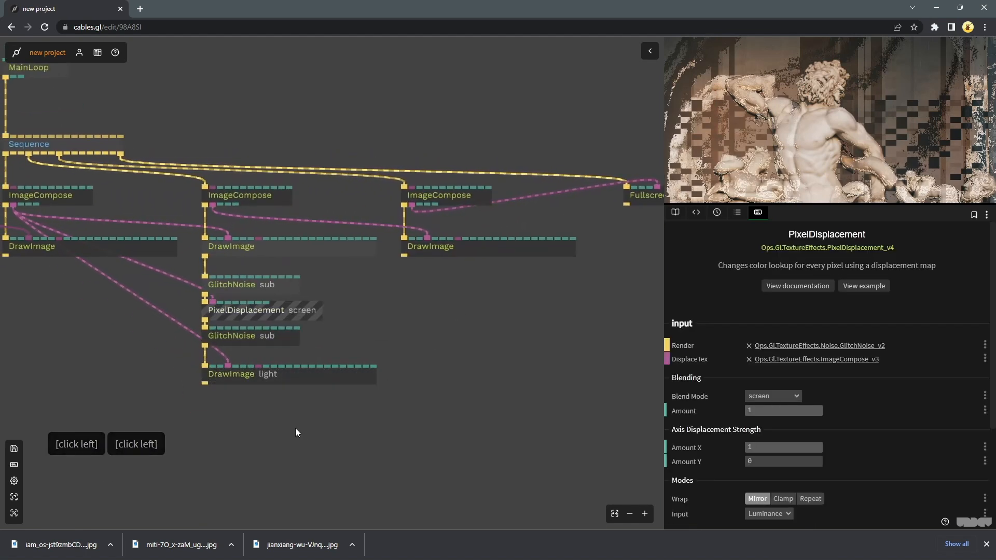
pyautogui.hotkey('ctrl', 'c')
pyautogui.hotkey('ctrl', 'v')
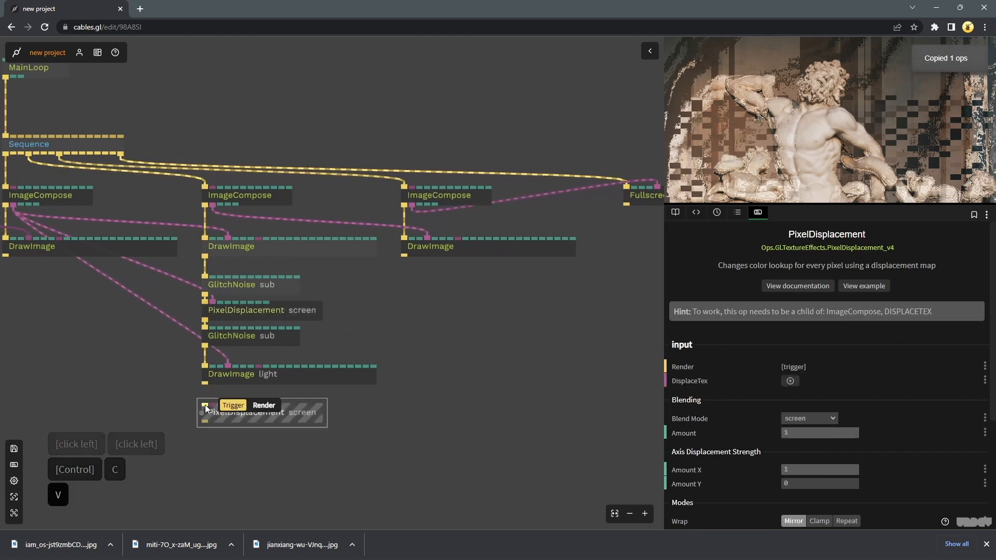
pyautogui.moveTo(205, 405); pyautogui.dragTo(239, 444)
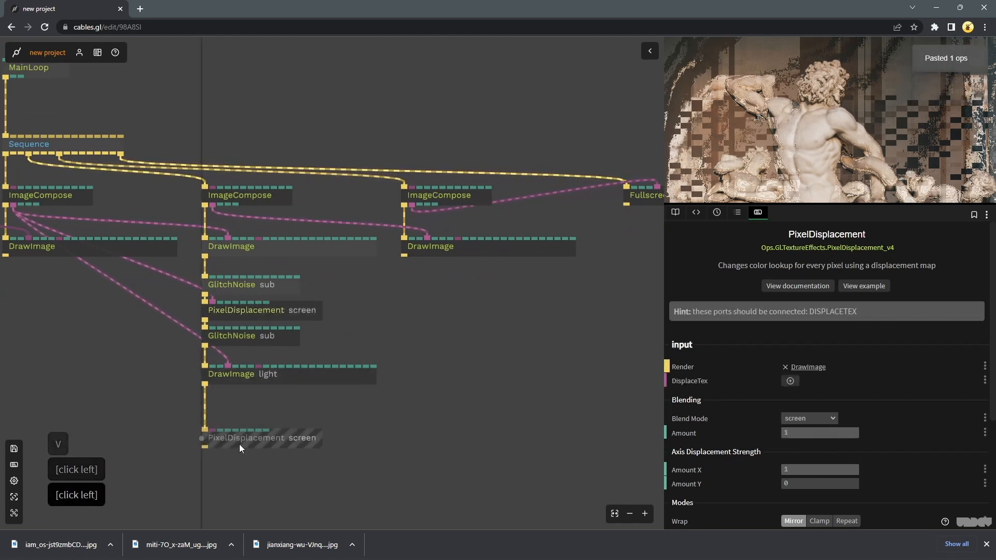
# Insert an ImageComposeSnapshot op between the lower GlitchNoise and DrawImage, and link its texture to the lower PixelDisplacement's DisplaceTex
pyautogui.moveTo(273, 377); pyautogui.dragTo(272, 403)
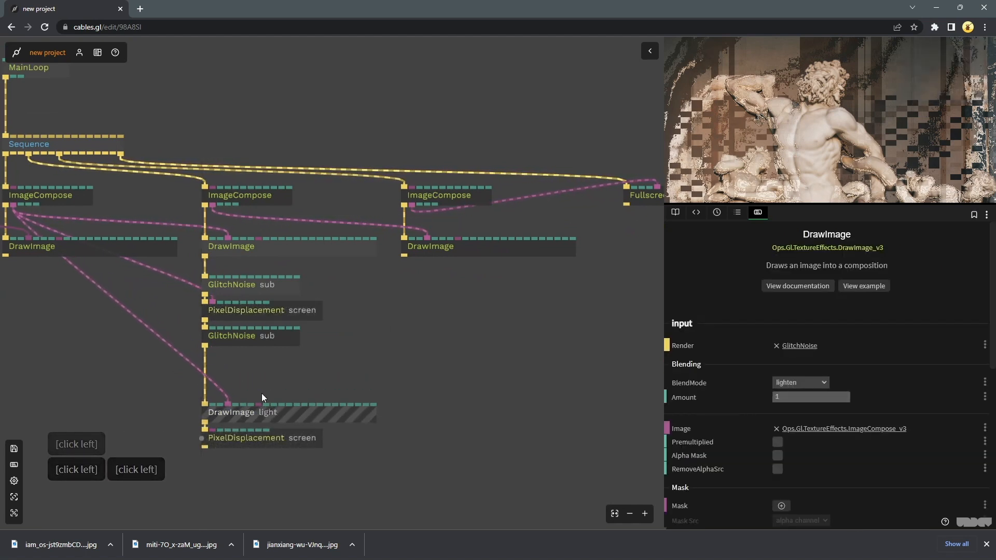
pyautogui.click(205, 360)
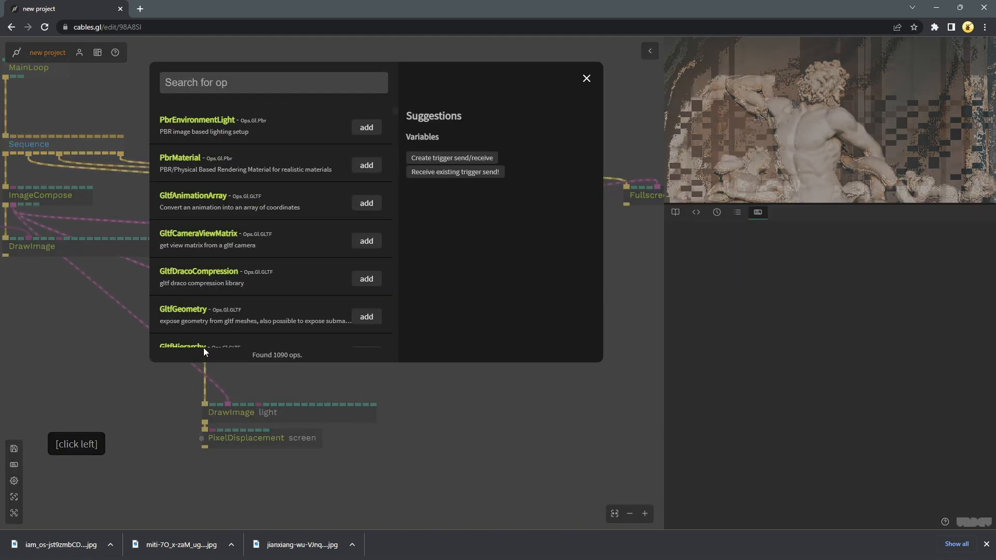
pyautogui.write('imagecompose')
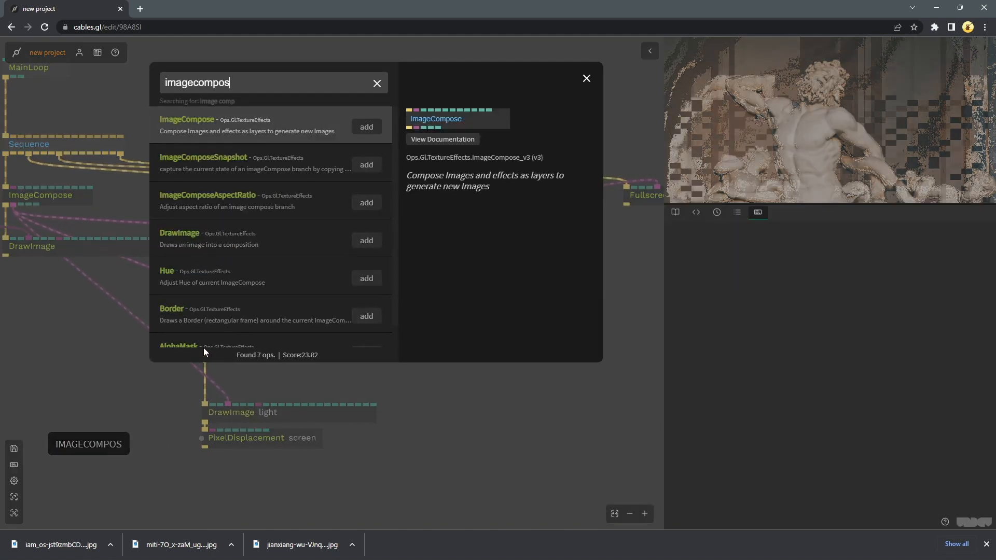
pyautogui.click(363, 164)
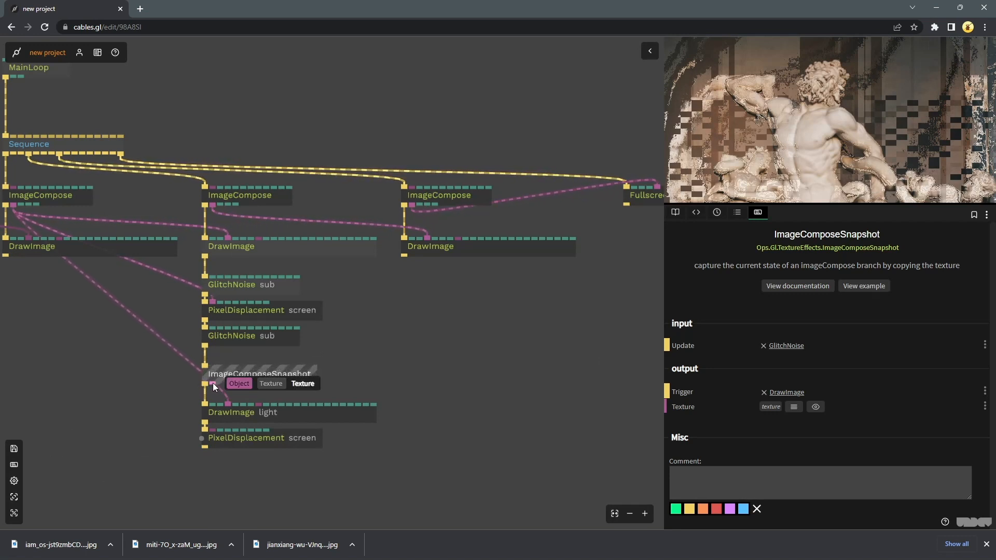
pyautogui.moveTo(213, 383); pyautogui.dragTo(231, 441)
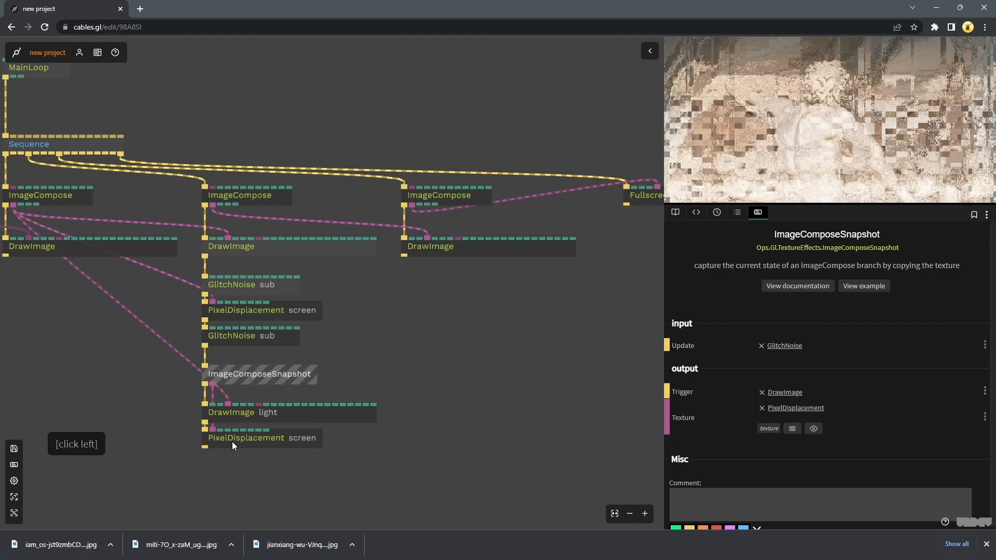
# Set the lower PixelDisplacement's Amount X to 0 and Amount Y to 1
pyautogui.click(266, 446)
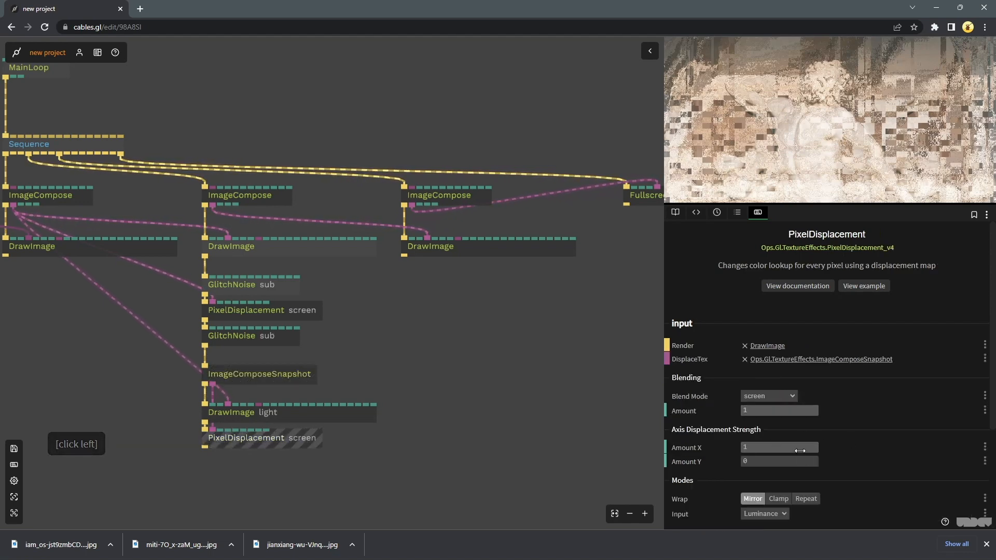
pyautogui.moveTo(800, 449); pyautogui.dragTo(741, 449)
pyautogui.moveTo(810, 461); pyautogui.dragTo(882, 461)
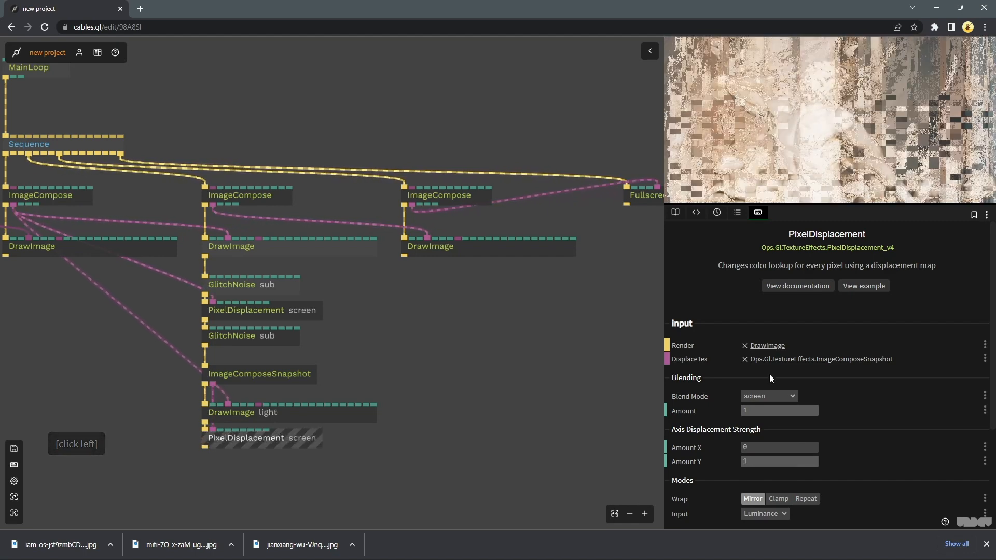
# Try the lighten, multiply, average and add blend modes on the lower PixelDisplacement op
pyautogui.click(774, 397)
pyautogui.click(765, 413)
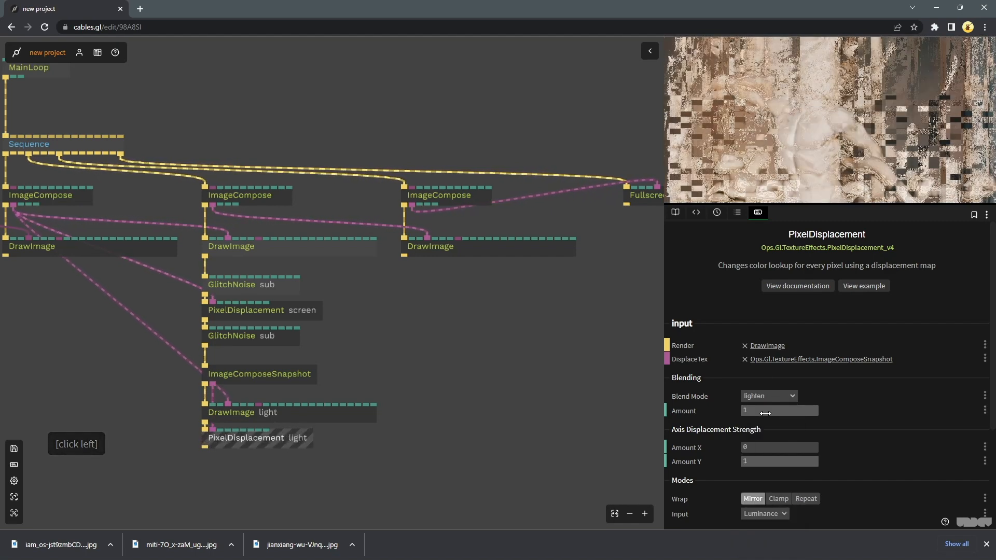
pyautogui.click(768, 397)
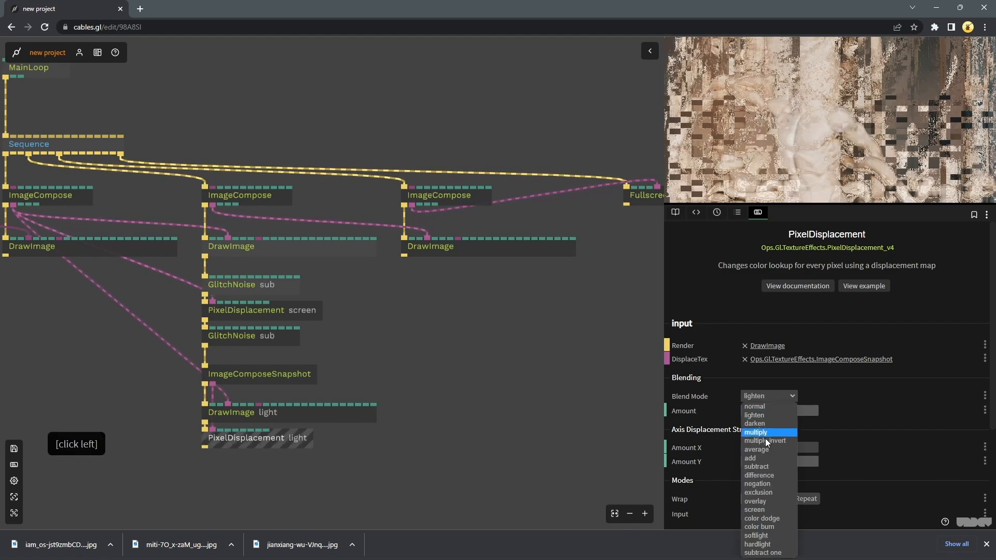
pyautogui.click(763, 434)
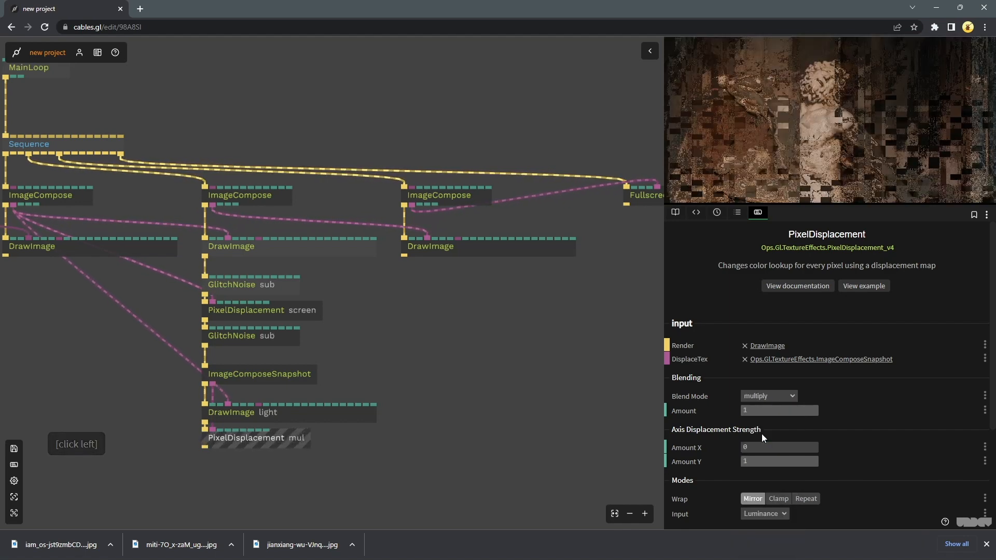
pyautogui.click(764, 398)
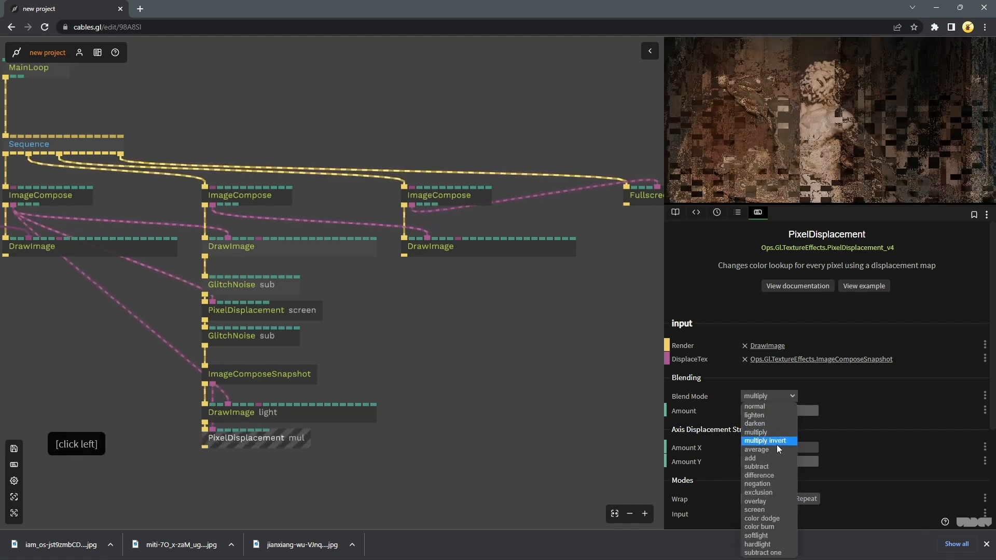
pyautogui.click(779, 451)
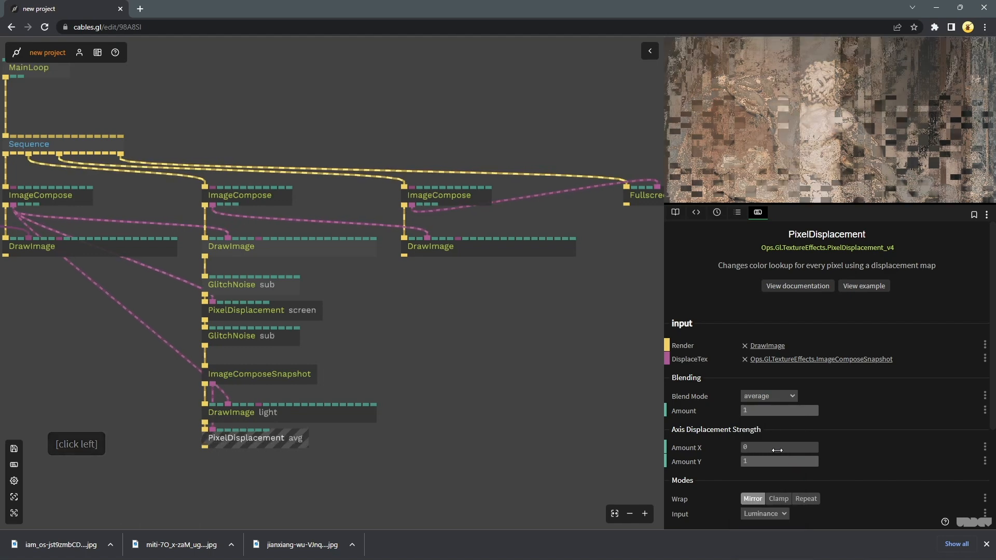
pyautogui.click(773, 399)
pyautogui.click(772, 467)
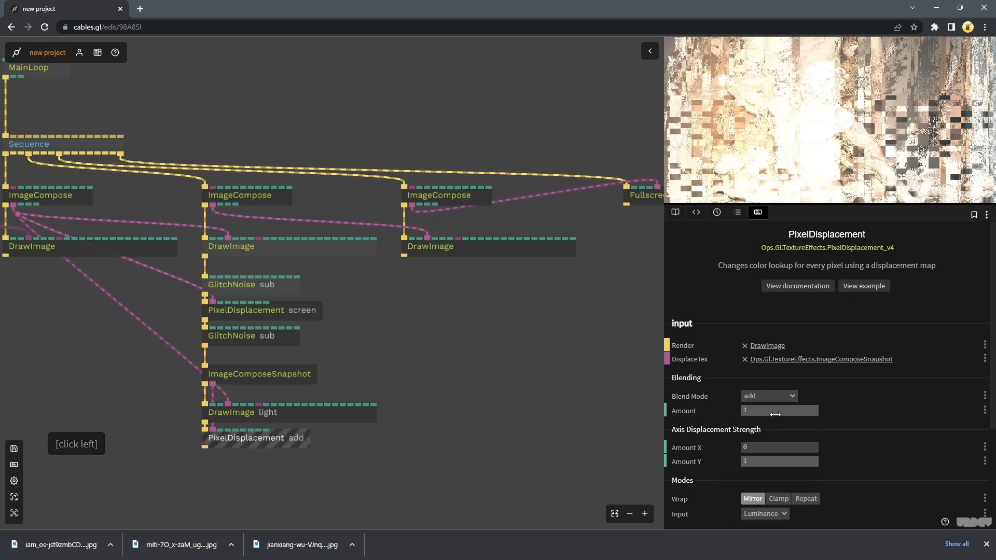
# Try the subtract, difference, exclusion and overlay blend modes on the lower PixelDisplacement op
pyautogui.click(775, 398)
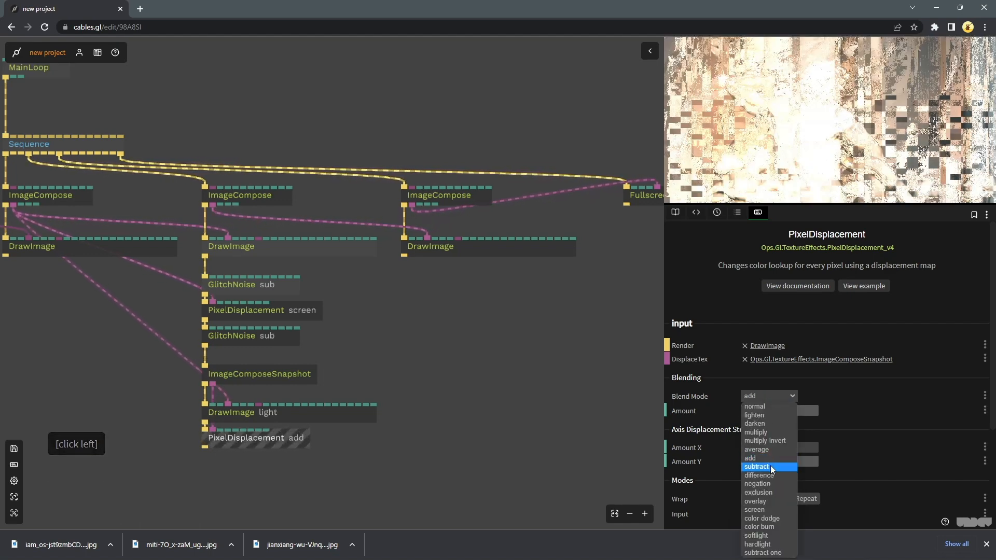
pyautogui.click(772, 467)
pyautogui.click(776, 397)
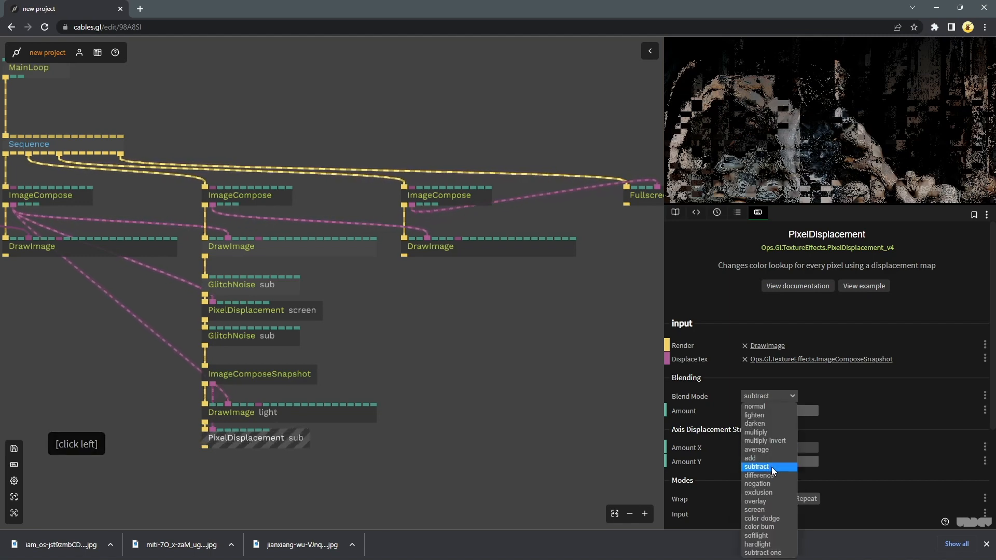
pyautogui.click(771, 477)
pyautogui.click(767, 397)
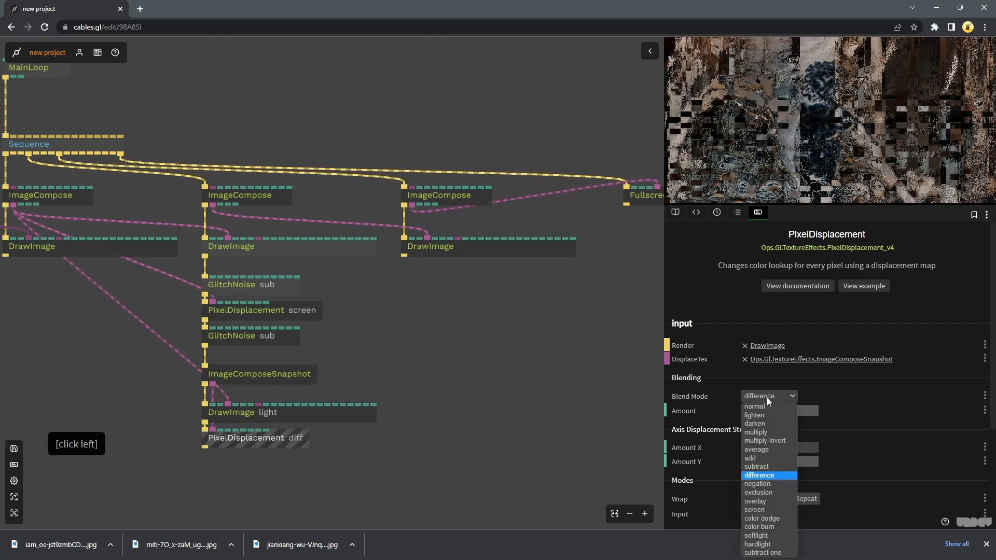
pyautogui.click(772, 493)
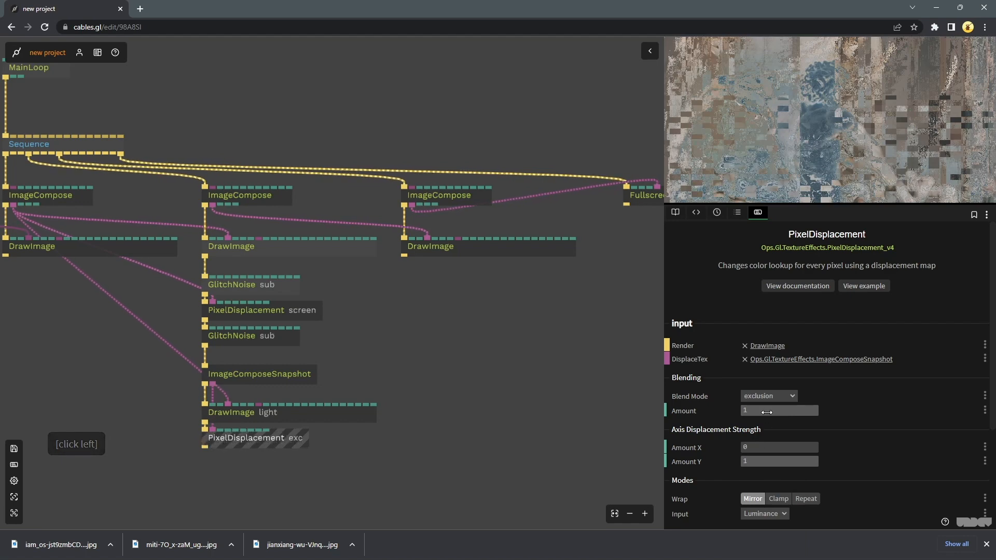
pyautogui.click(771, 396)
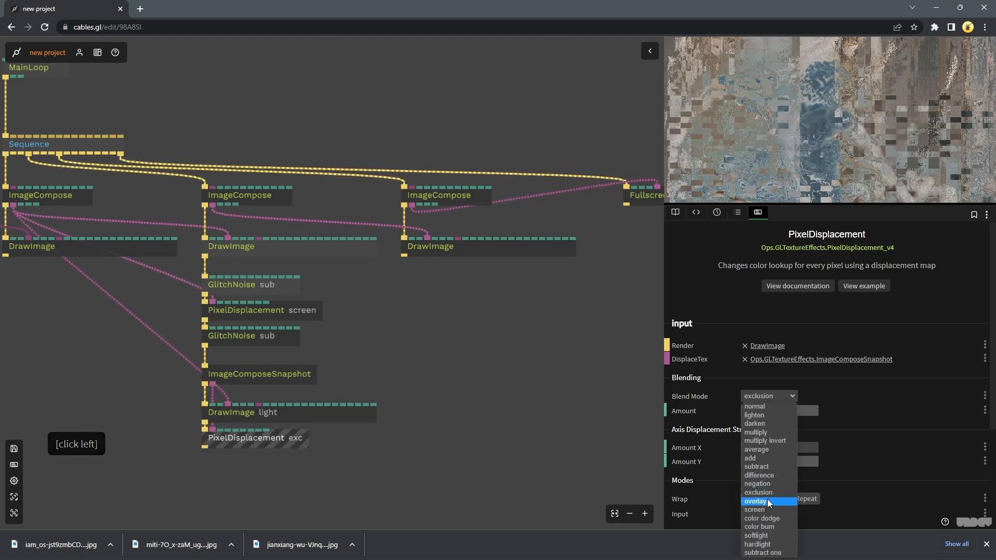
pyautogui.click(768, 499)
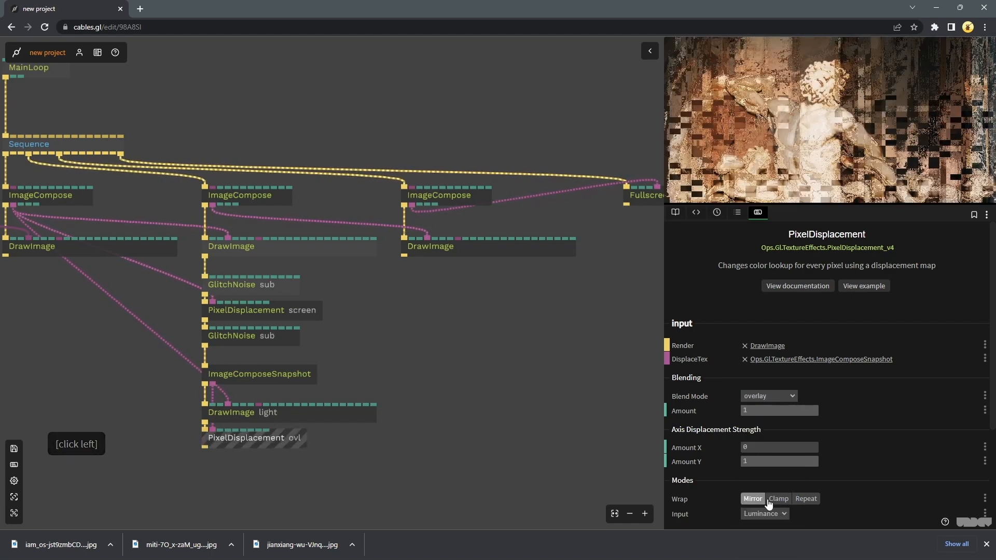
# Compare the exclusion, color burn, overlay and softlight blend modes on the lower PixelDisplacement op
pyautogui.click(770, 396)
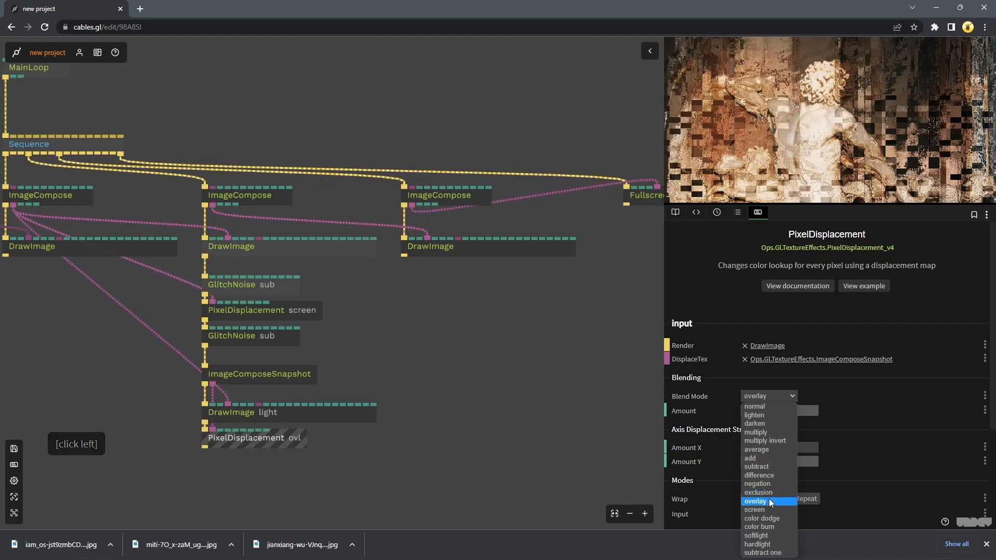
pyautogui.click(771, 493)
pyautogui.click(770, 397)
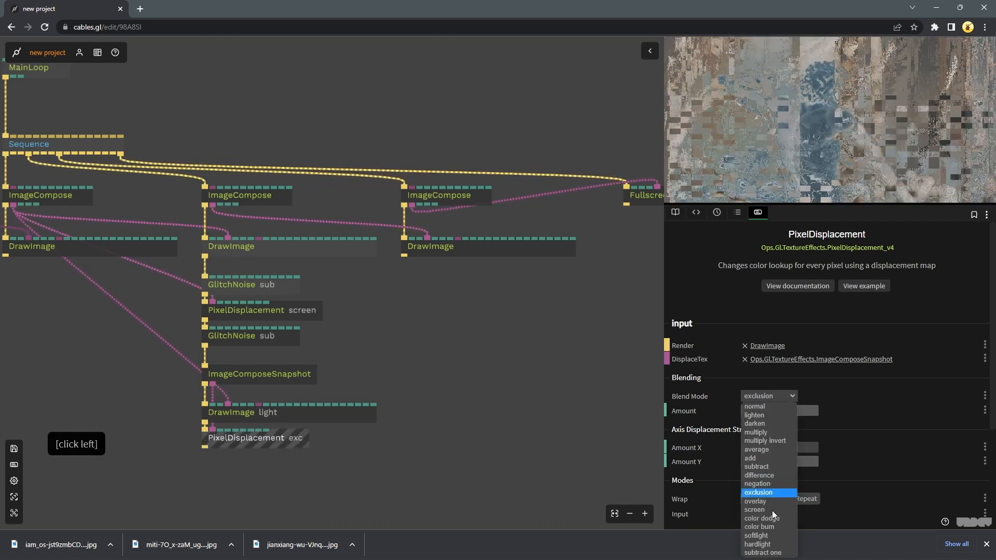
pyautogui.click(772, 527)
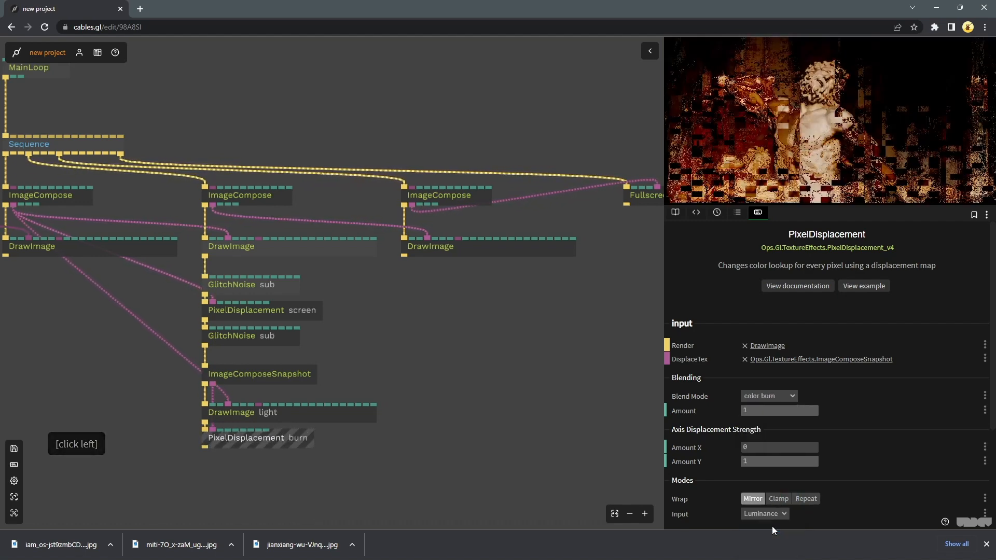
pyautogui.click(767, 398)
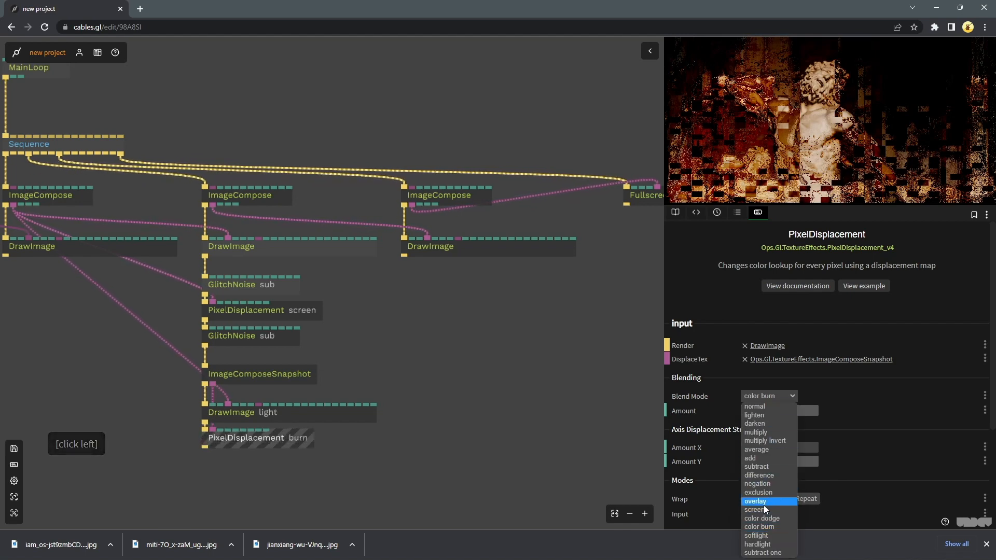
pyautogui.click(764, 503)
pyautogui.click(770, 397)
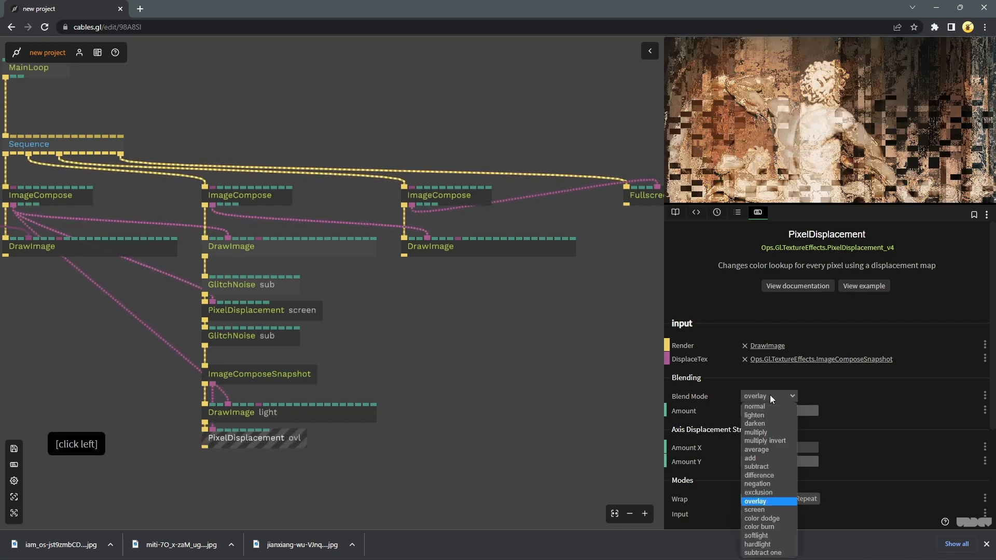
pyautogui.click(773, 535)
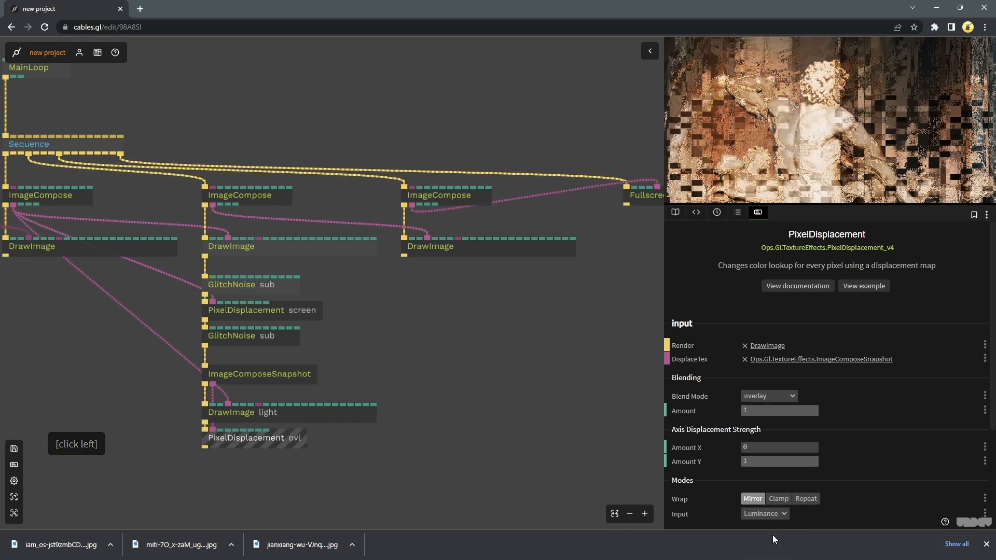
# Set the lower PixelDisplacement's Blend Mode to exclusion and deselect the op
pyautogui.click(772, 396)
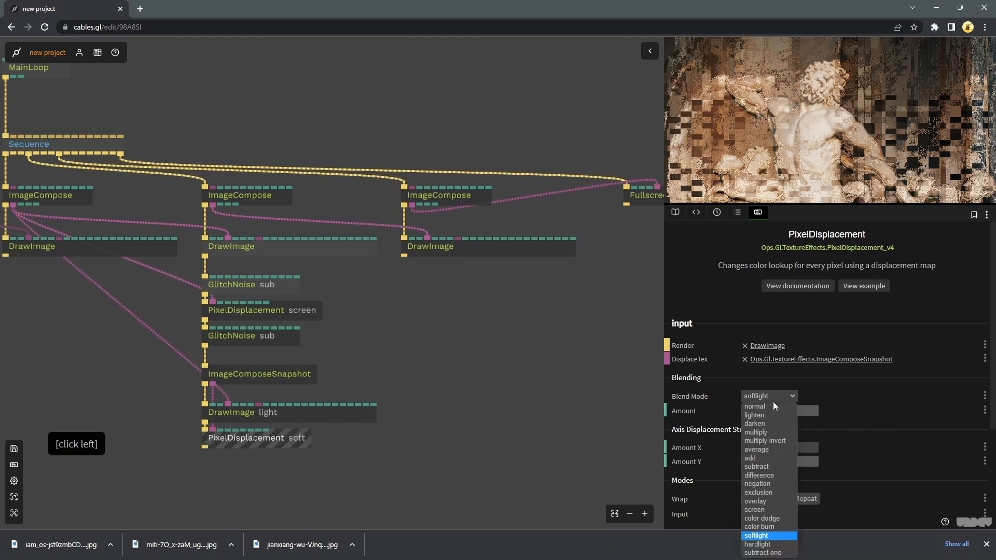
pyautogui.click(767, 493)
pyautogui.click(472, 347)
# View the rendered output in fullscreen, then return to the patch editor
pyautogui.scroll(-3, 481, 340)
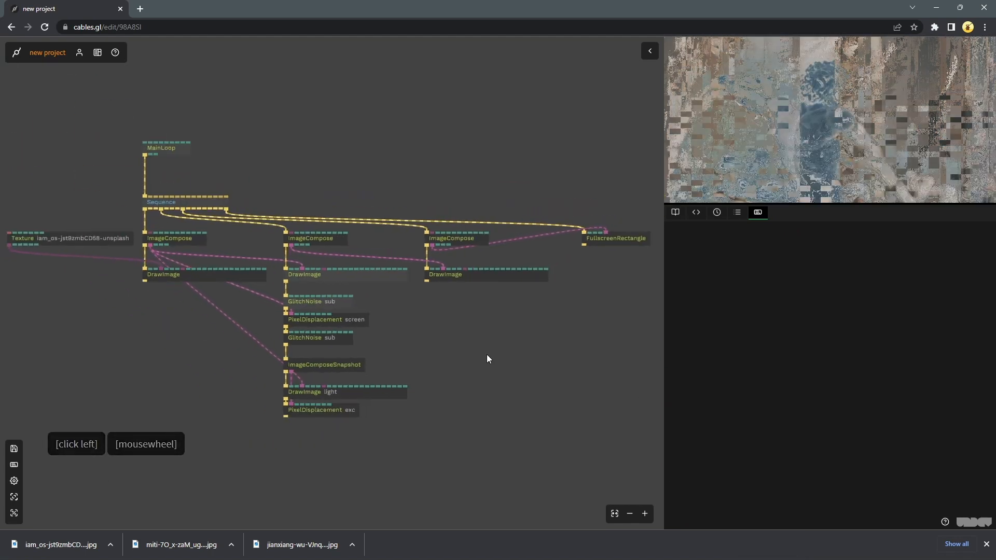
pyautogui.middleClick(501, 311)
pyautogui.click(473, 342)
pyautogui.click(718, 163)
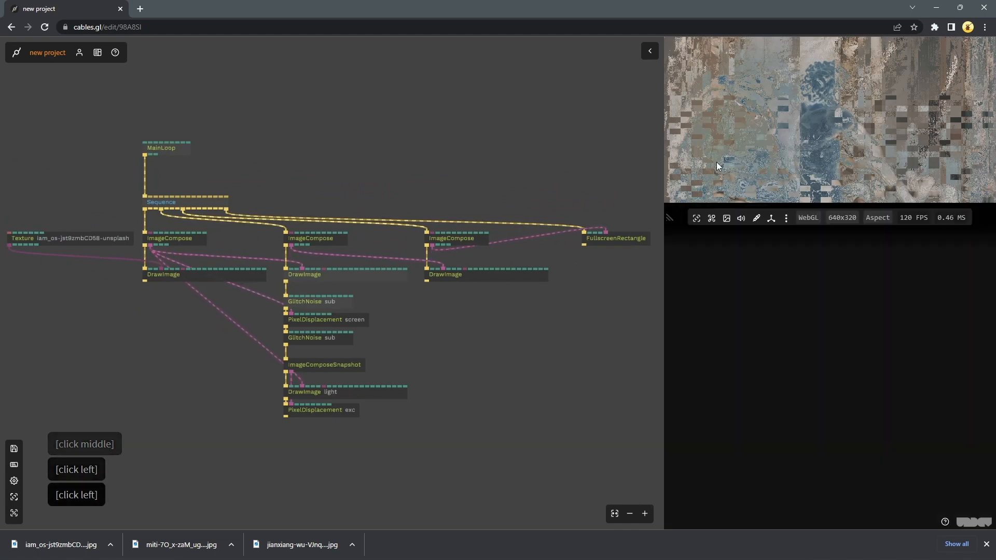
pyautogui.click(700, 219)
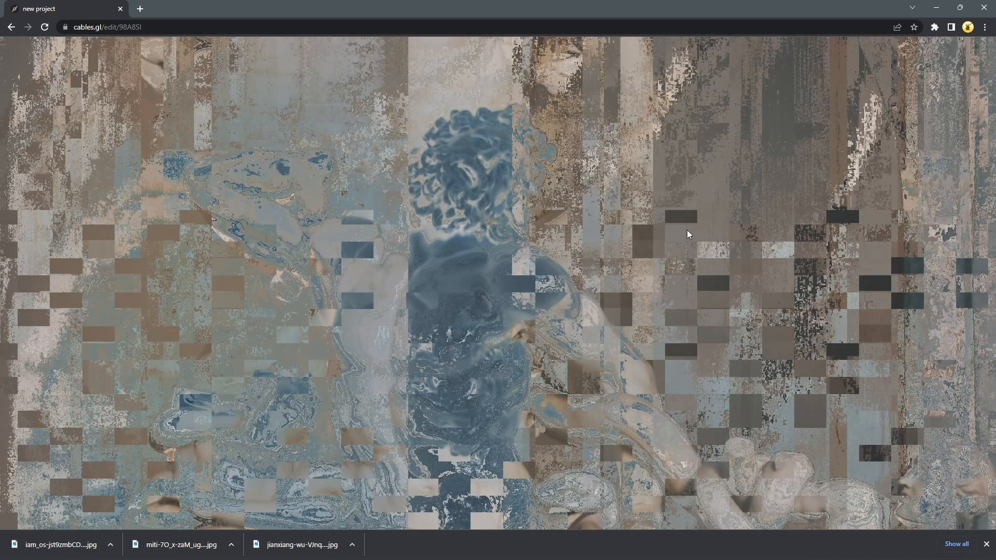
pyautogui.press('Escape')
# Set the lower GlitchNoise op's Seed to 1.4
pyautogui.scroll(3, 499, 337)
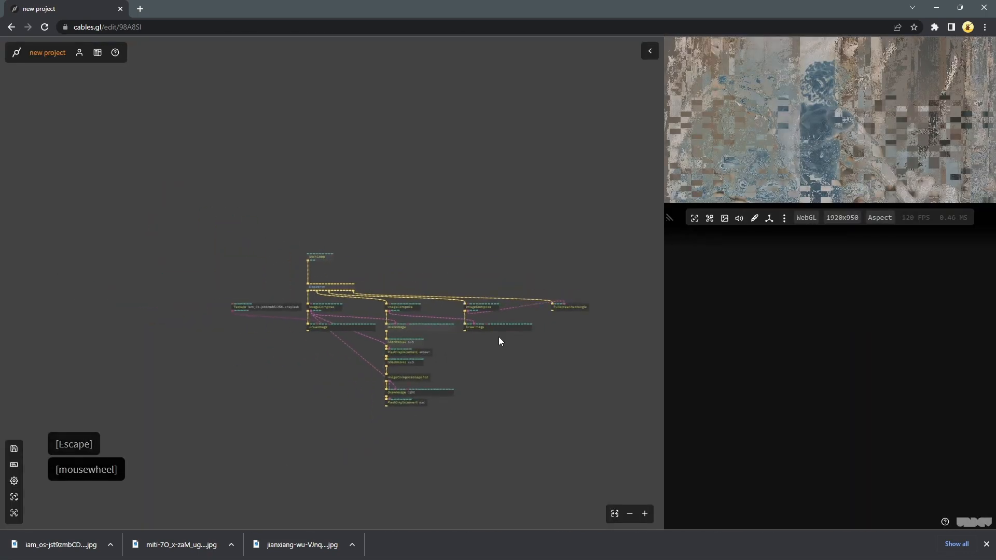
pyautogui.rightClick(487, 366)
pyautogui.scroll(3, 395, 337)
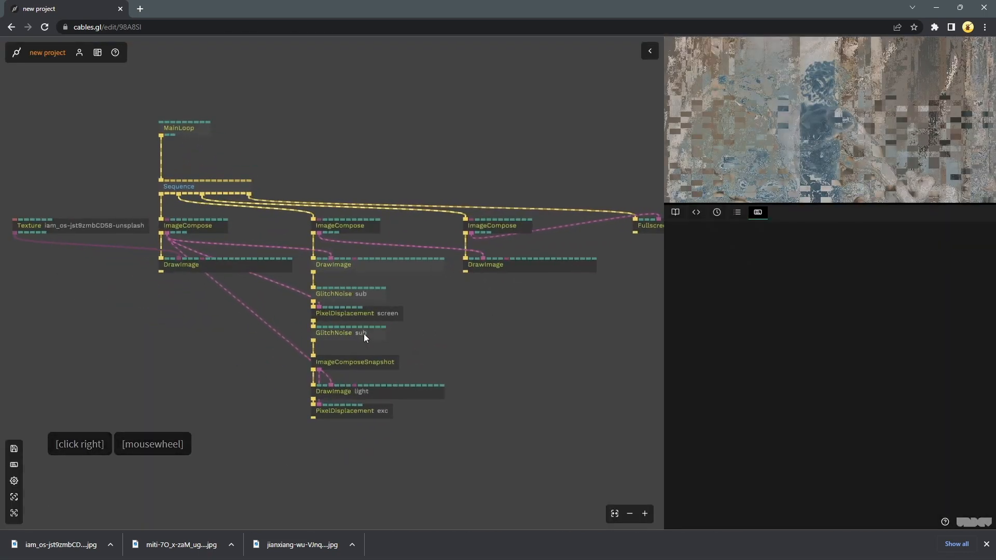
pyautogui.click(363, 334)
pyautogui.scroll(-3, 867, 448)
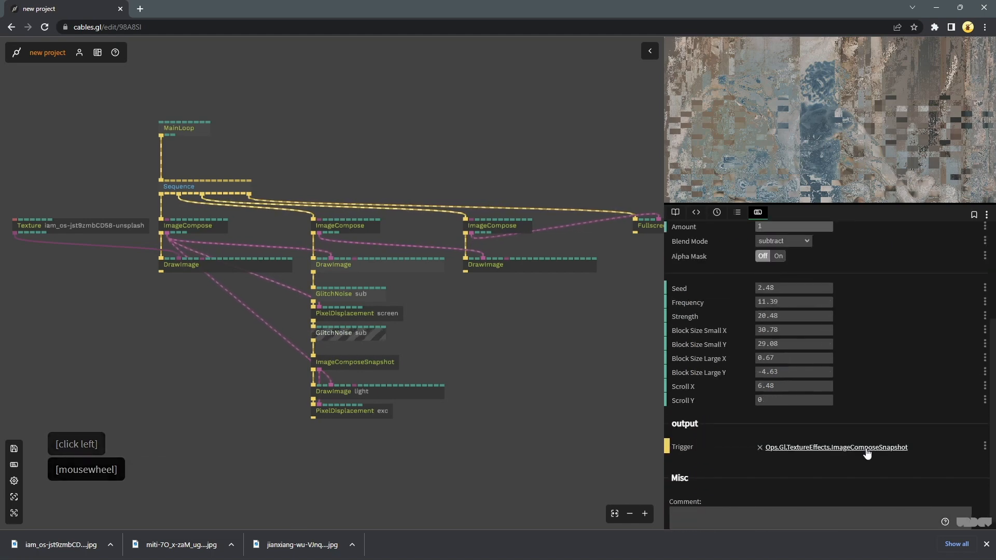
pyautogui.moveTo(768, 341); pyautogui.dragTo(602, 340)
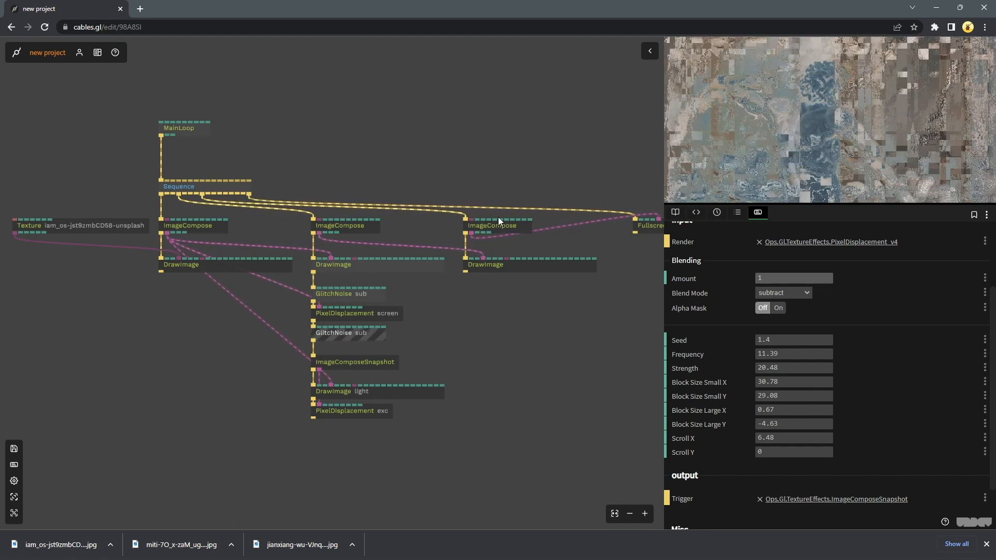
# Add a RandomNumbers op in the empty area above the middle ImageCompose
pyautogui.click(331, 173)
pyautogui.press('Tab')
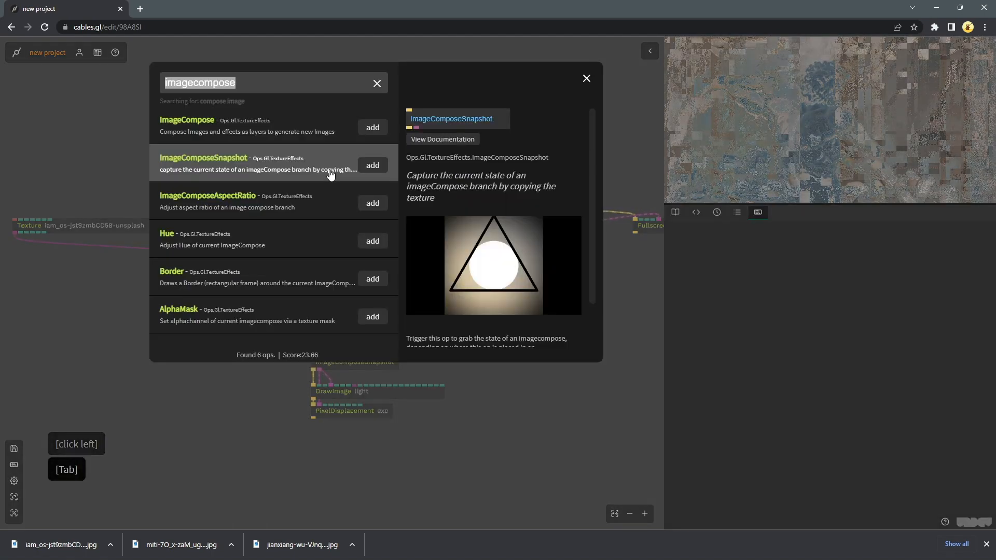
pyautogui.write('randomn')
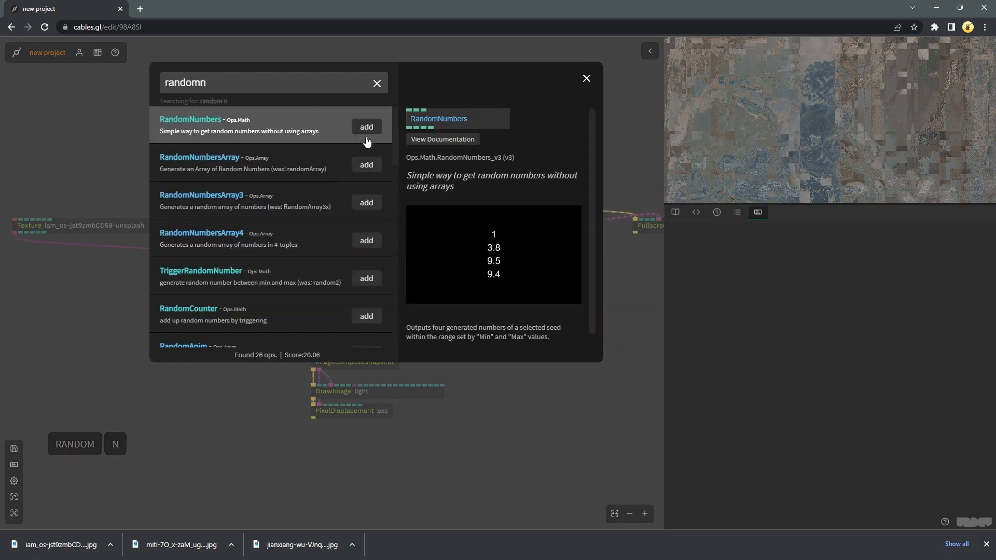
pyautogui.click(365, 134)
pyautogui.click(356, 180)
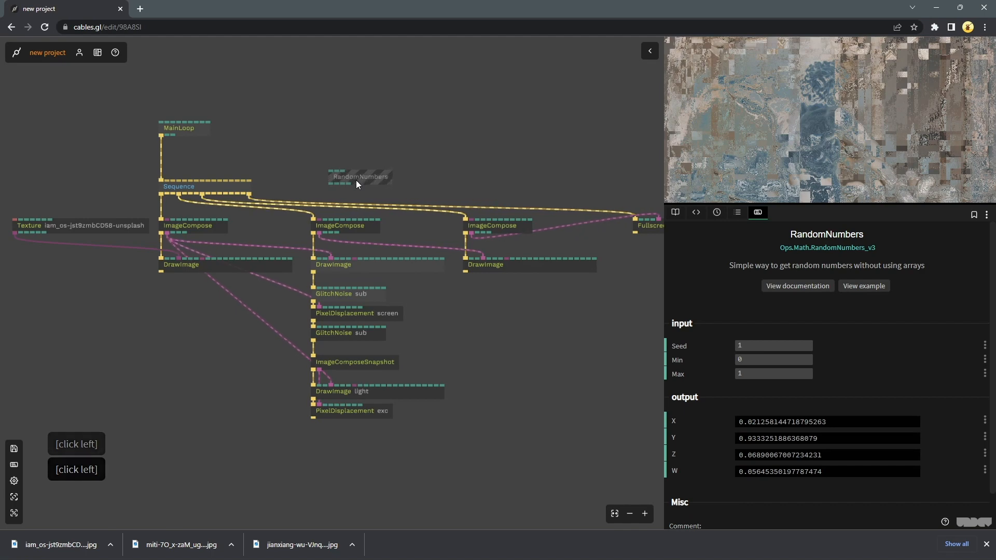
# Add a Timer op above RandomNumbers, linked to its Seed input
pyautogui.moveTo(328, 172); pyautogui.dragTo(329, 149)
pyautogui.write('timer')
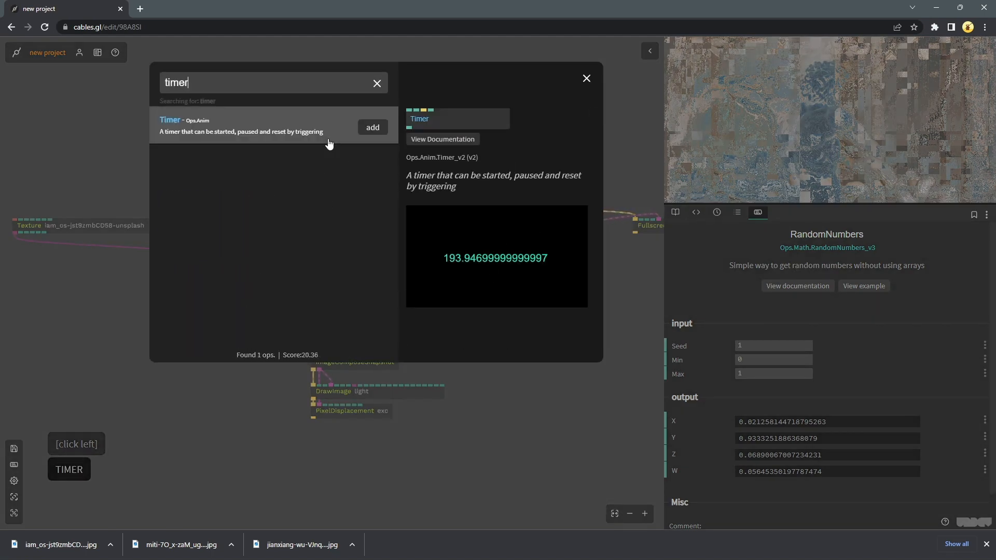
pyautogui.click(367, 134)
# Link RandomNumbers' X output to the upper GlitchNoise's Seed and its Y output to the lower GlitchNoise's Seed
pyautogui.click(353, 177)
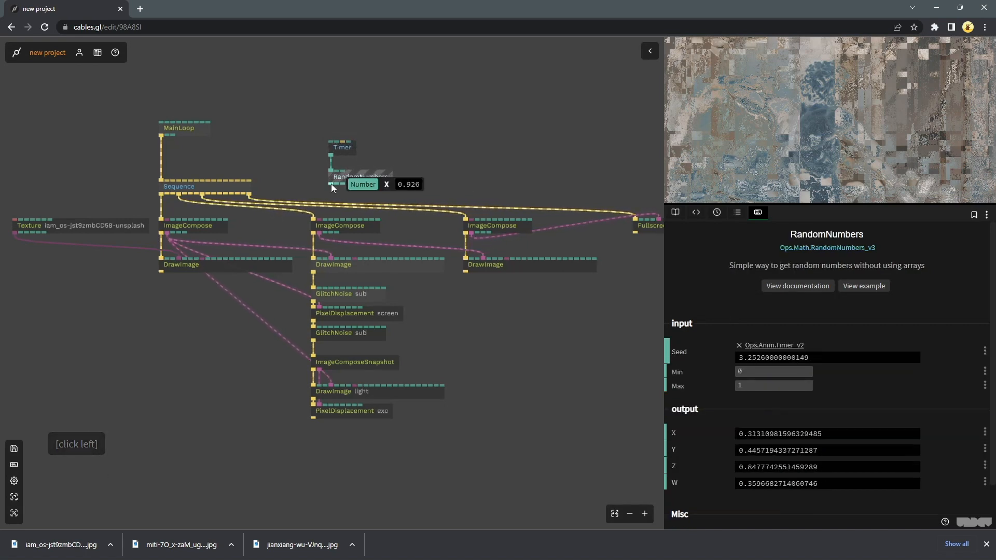
pyautogui.moveTo(331, 183); pyautogui.dragTo(347, 287)
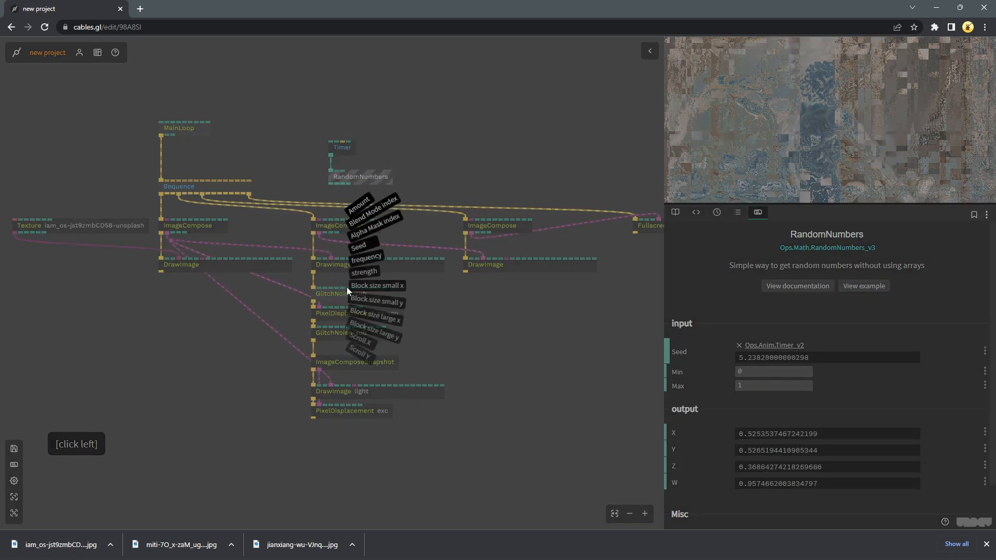
pyautogui.click(367, 247)
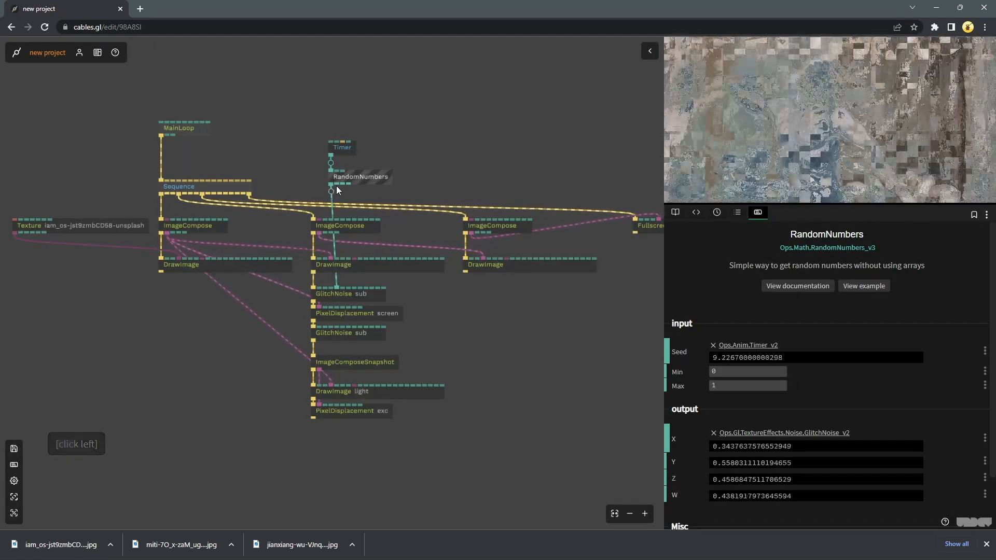
pyautogui.moveTo(337, 185); pyautogui.dragTo(359, 332)
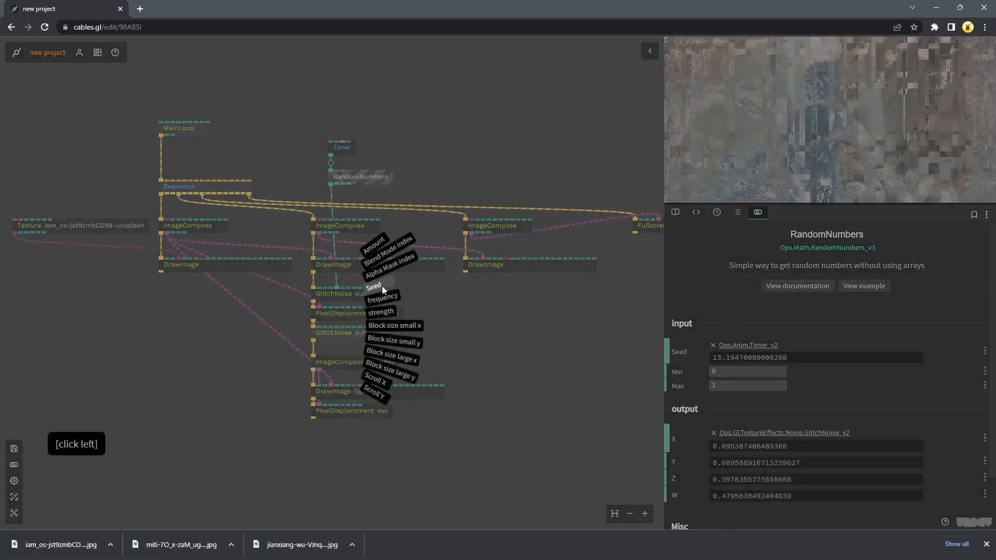
pyautogui.click(382, 286)
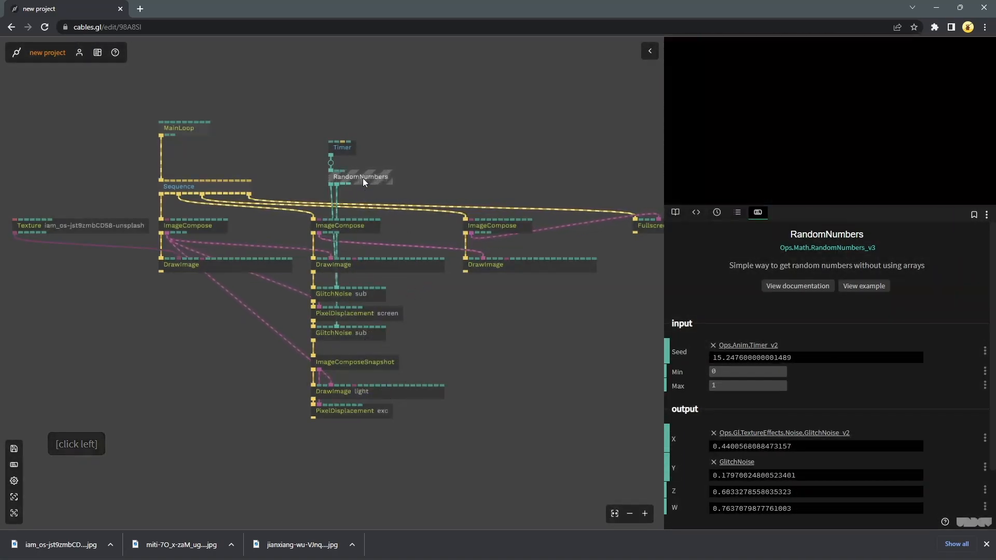
# Move the RandomNumbers and Timer ops to the right, keeping Timer directly above RandomNumbers
pyautogui.moveTo(362, 179); pyautogui.dragTo(400, 180)
pyautogui.moveTo(348, 151); pyautogui.dragTo(385, 158)
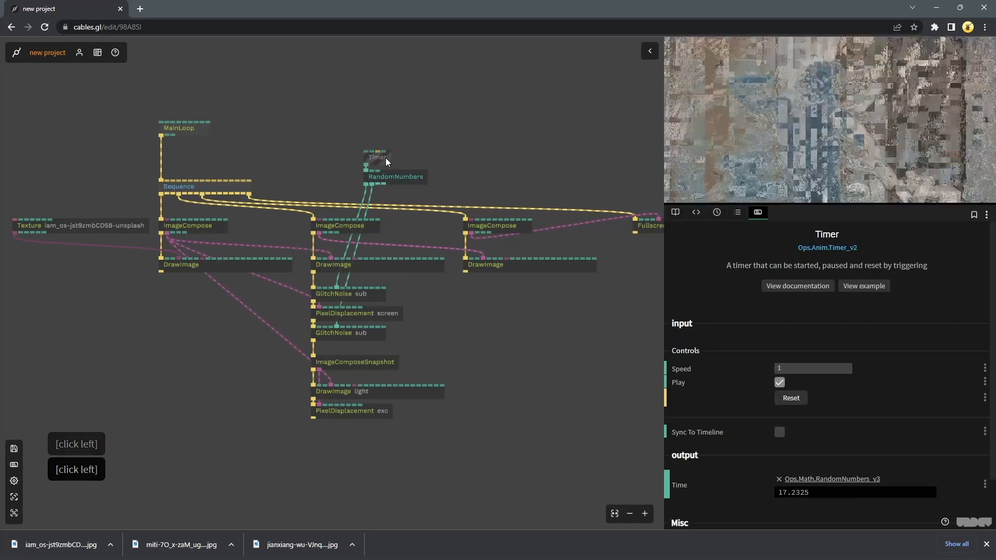
pyautogui.click(441, 347)
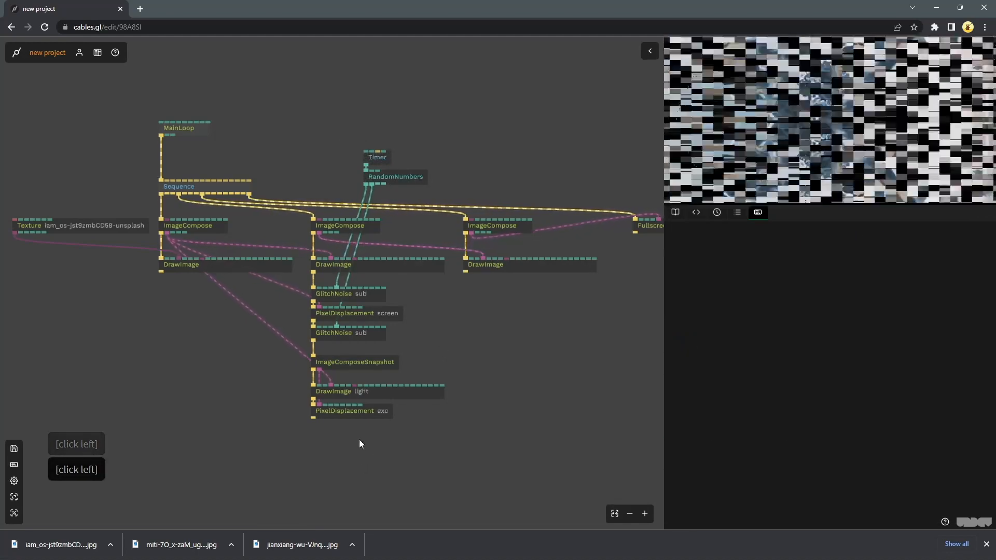
# Set the lower PixelDisplacement's Amount Y to 0.703
pyautogui.click(372, 410)
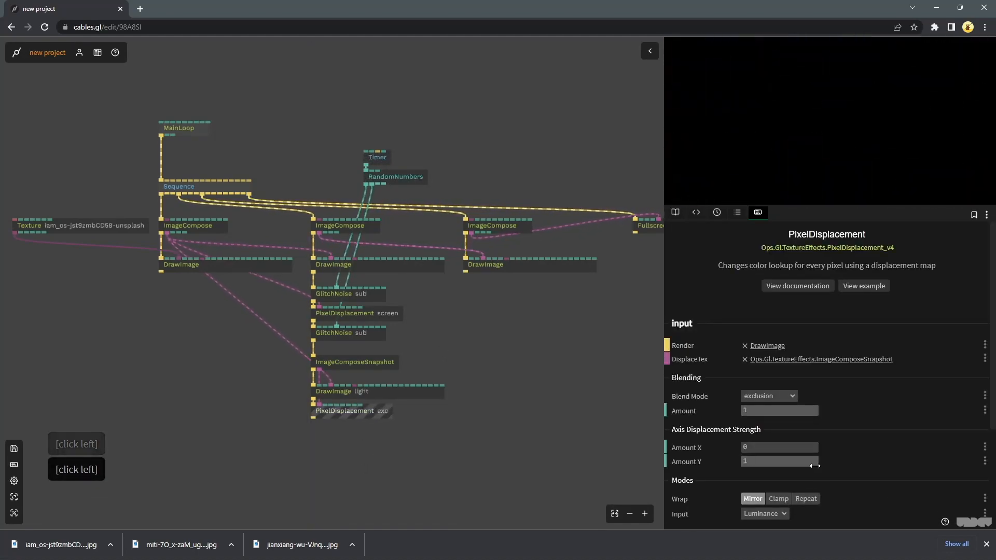
pyautogui.moveTo(813, 464)
pyautogui.mouseDown()
pyautogui.moveTo(741, 463)
pyautogui.moveTo(819, 463)
pyautogui.moveTo(796, 463)
pyautogui.mouseUp()
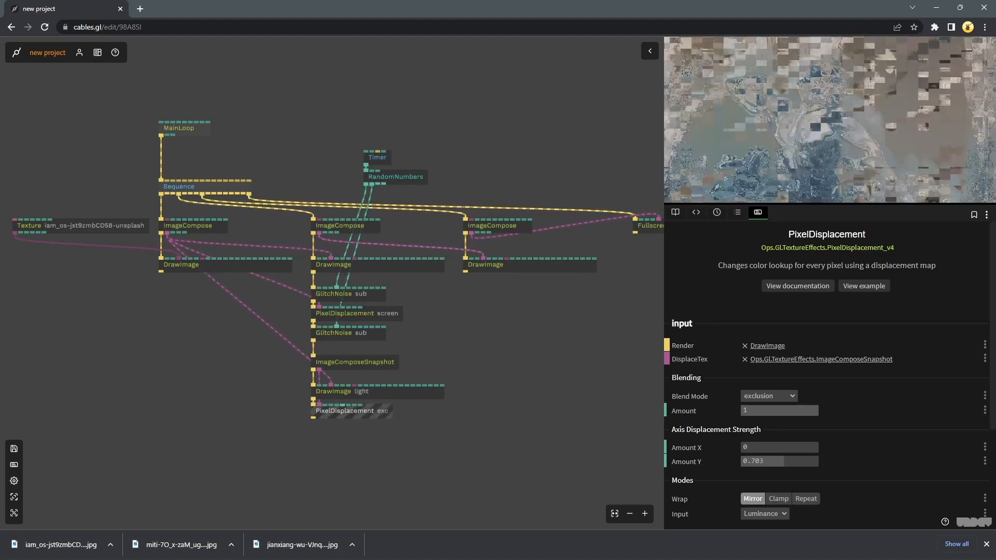
pyautogui.click(441, 207)
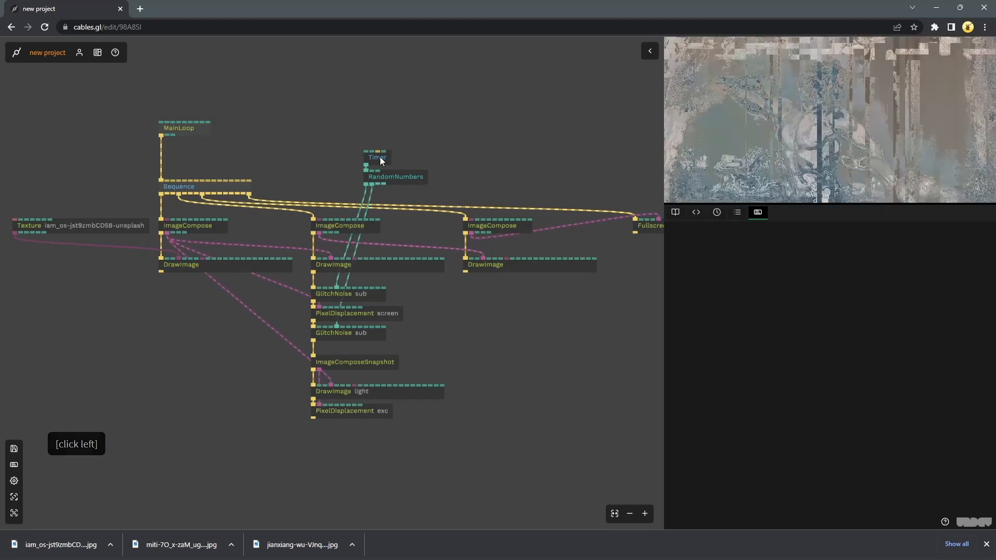
# Set the Timer's Speed to 0.1 and turn off its Play option to freeze the random seeds
pyautogui.click(380, 157)
pyautogui.click(796, 368)
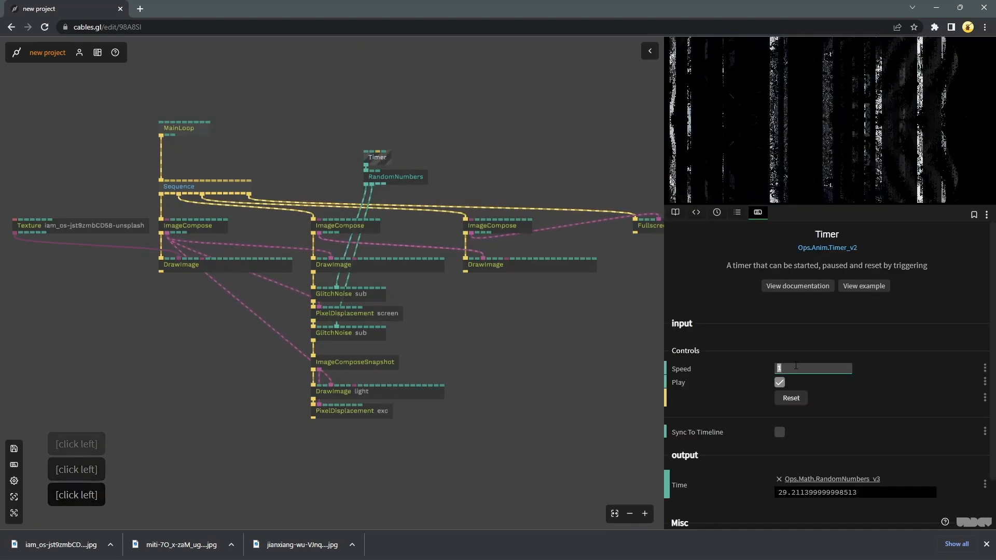
pyautogui.write('0.1')
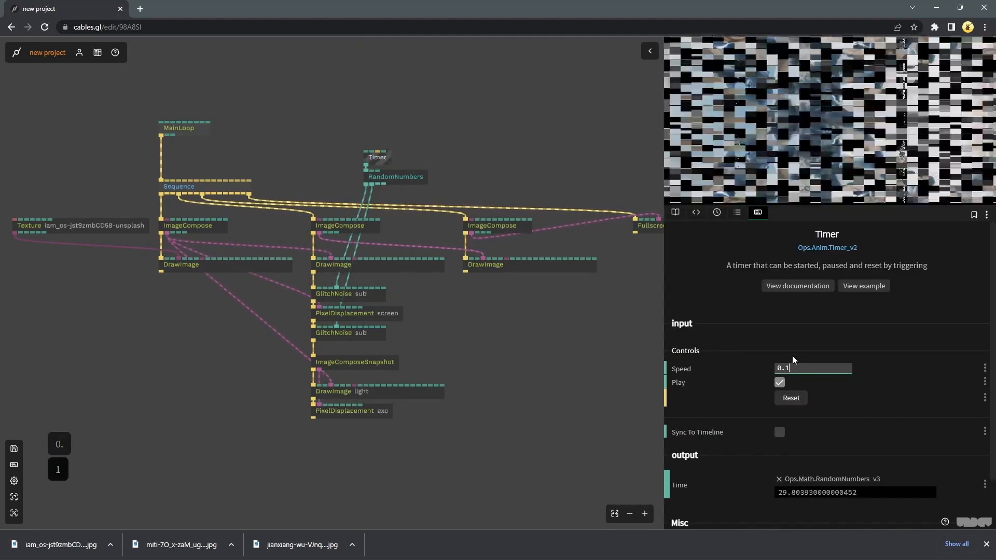
pyautogui.click(780, 383)
pyautogui.click(536, 354)
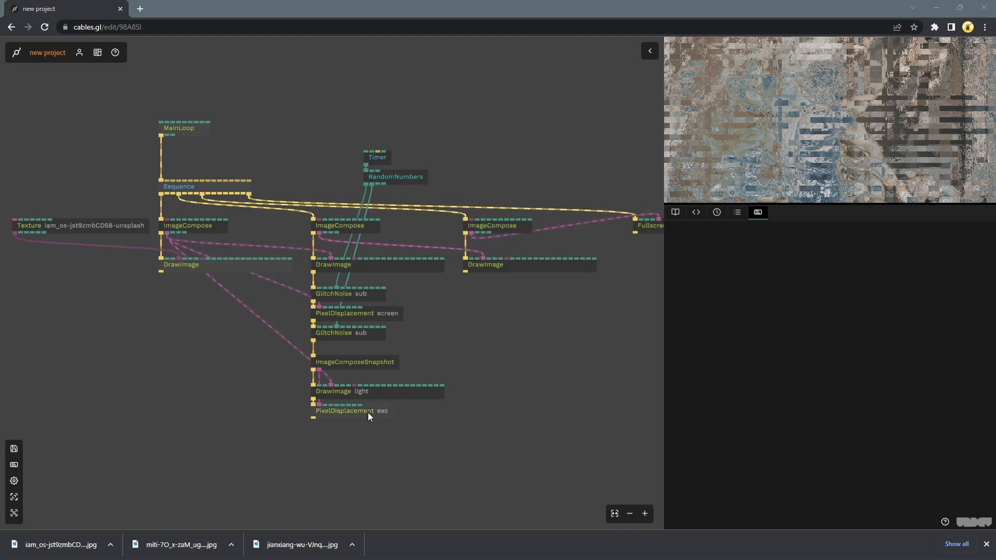
pyautogui.click(450, 335)
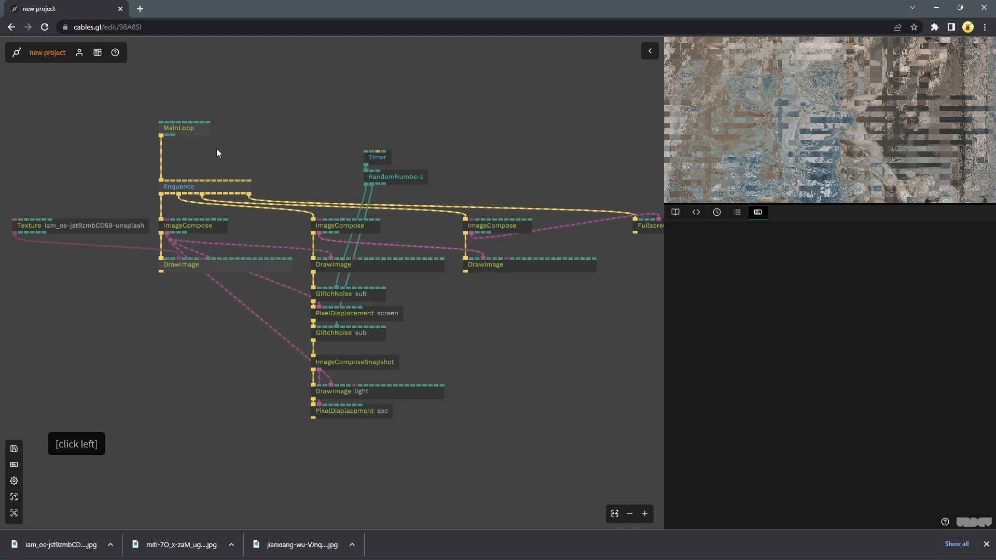
# Switch the Texture op's file to the uploaded black-and-white photo of the David statue
pyautogui.click(125, 223)
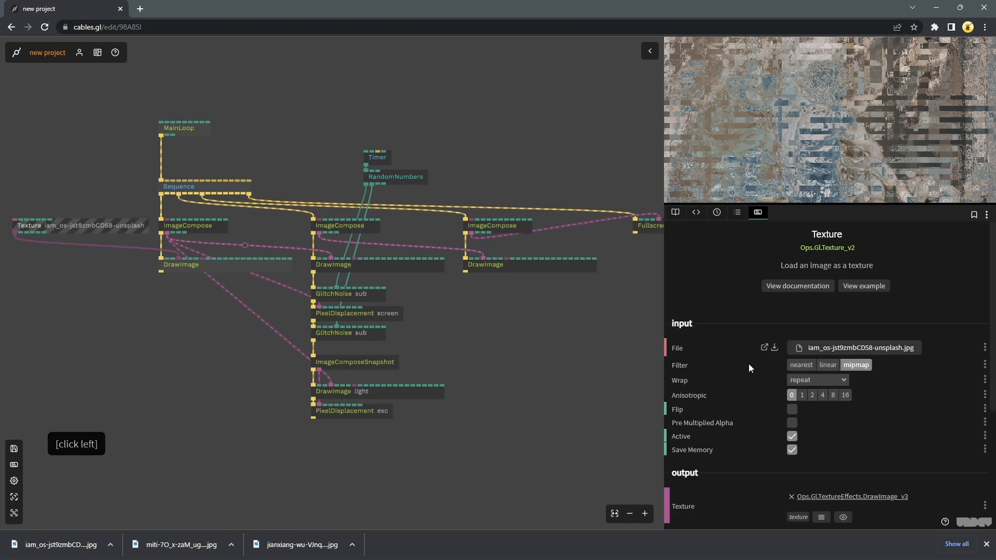
pyautogui.click(832, 348)
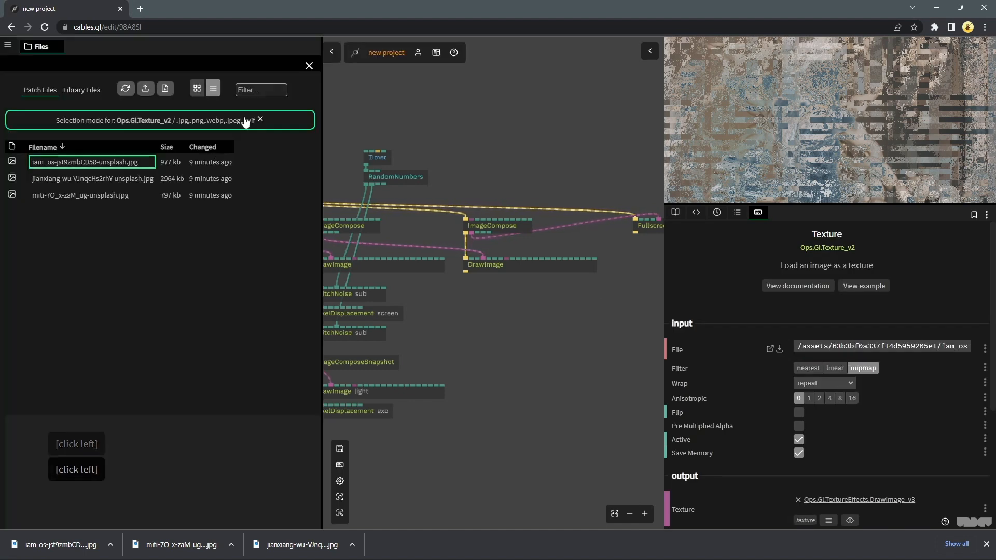
pyautogui.click(102, 179)
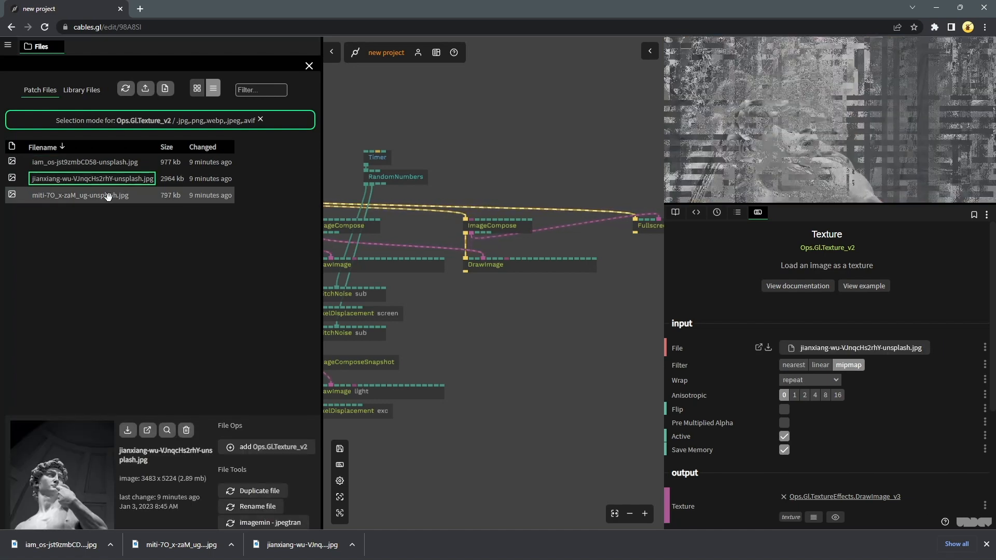
# Run the Timer briefly by enabling Play, and stop it again on a different glitch pattern
pyautogui.click(375, 158)
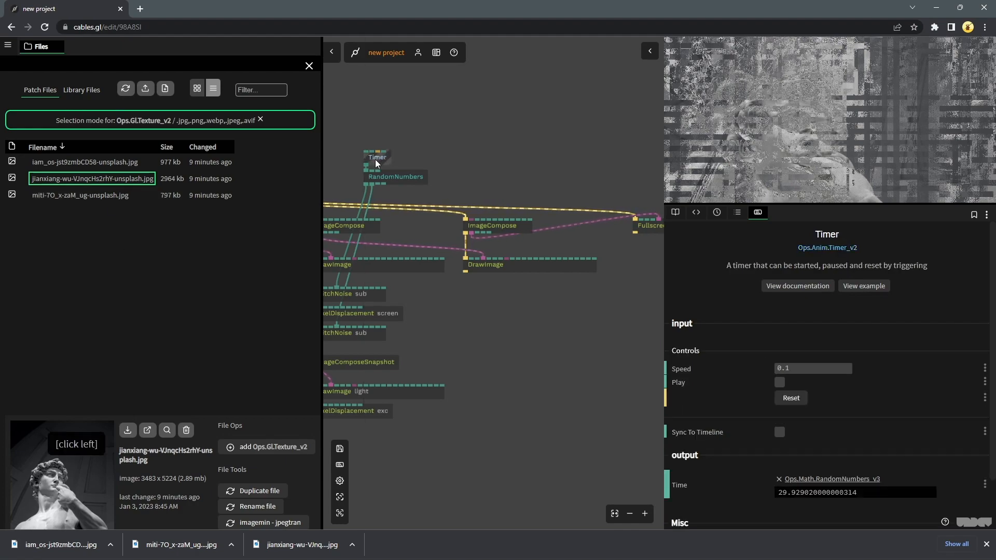
pyautogui.click(782, 384)
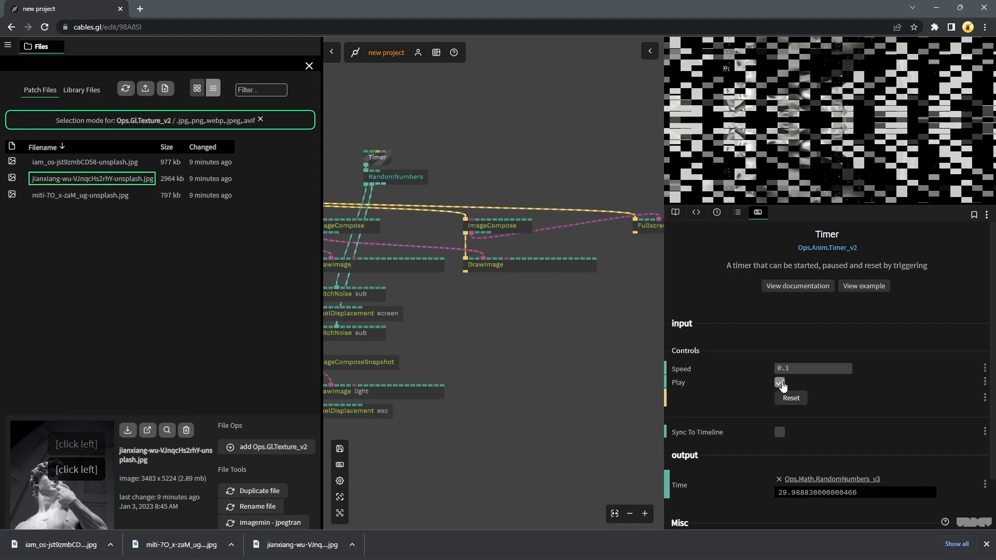
pyautogui.click(780, 383)
# Try miti-7O_x-zaM_ug-unsplash.jpg as the Texture file, restore iam_os-jst9zmbCD58-unsplash.jpg, and close the file browser
pyautogui.click(81, 195)
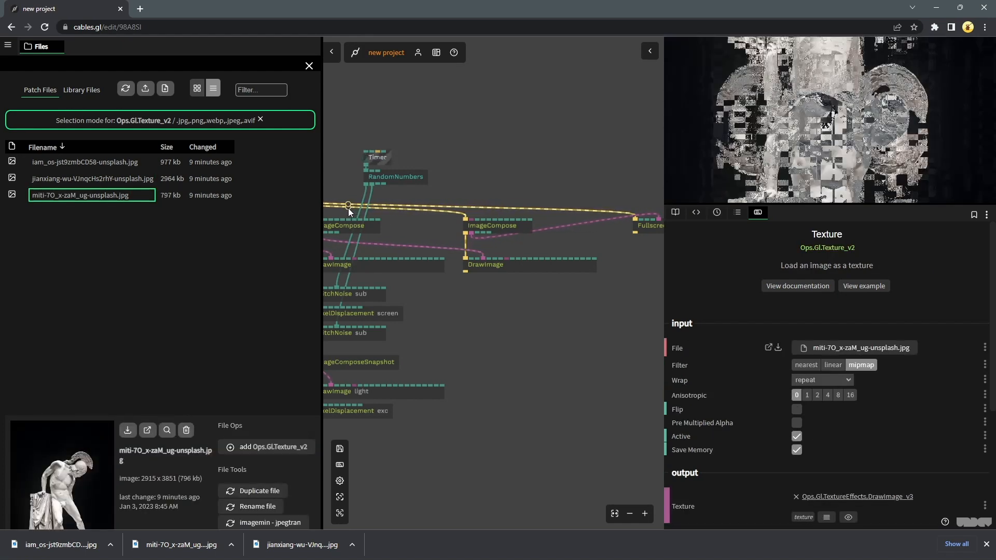
pyautogui.click(103, 163)
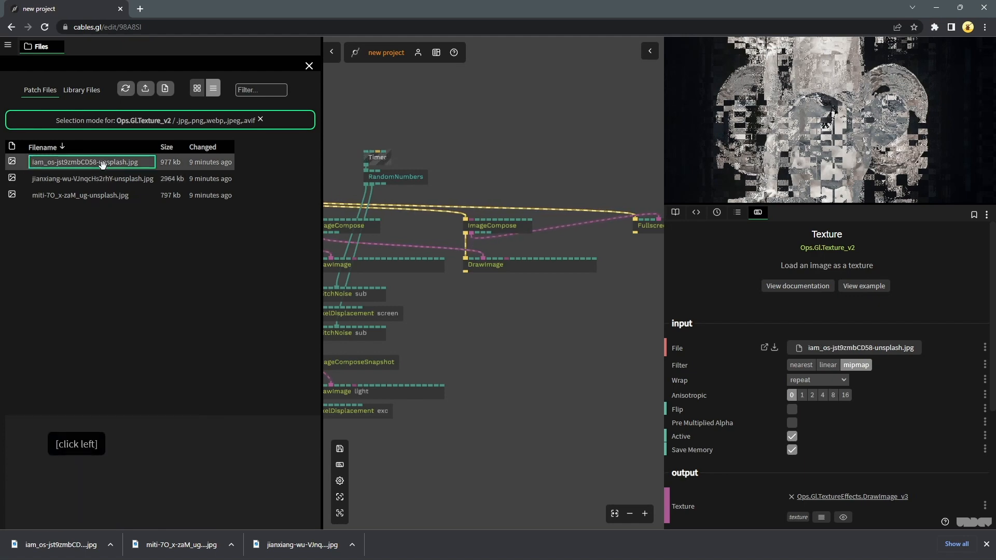
pyautogui.click(332, 148)
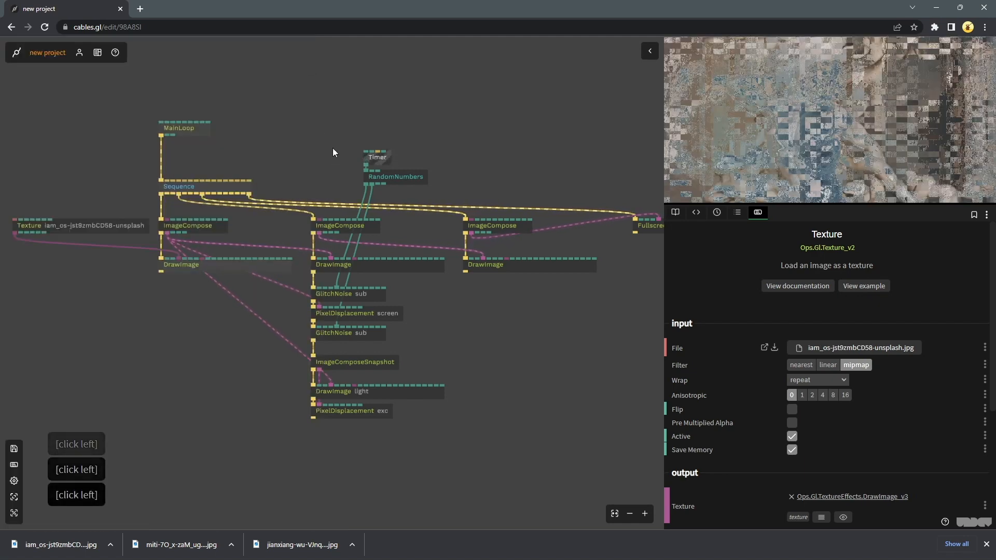
# Add a VizTexture op below the first DrawImage, linked to the first ImageCompose's texture output
pyautogui.scroll(-4, 289, 131)
pyautogui.scroll(3, 502, 272)
pyautogui.scroll(-2, 104, 210)
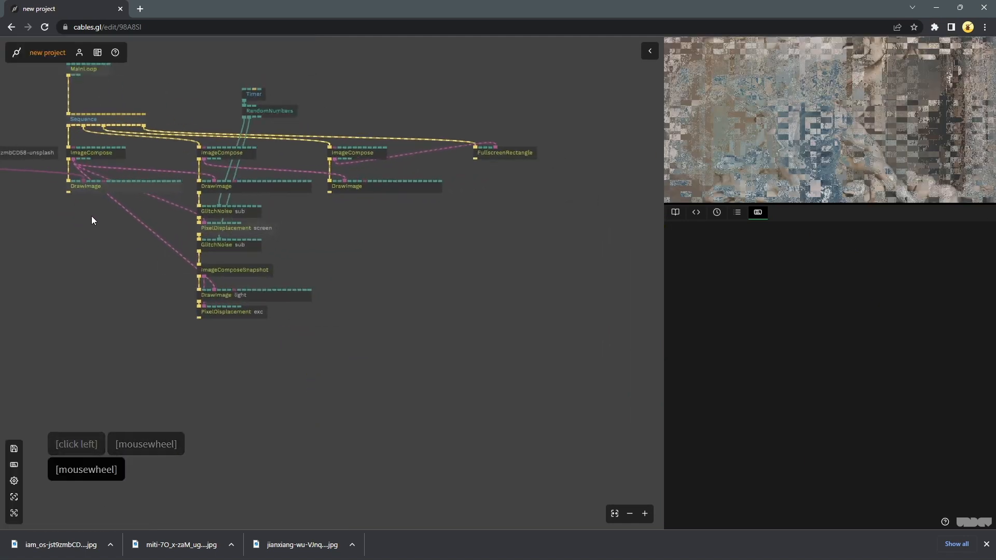
pyautogui.moveTo(92, 217); pyautogui.dragTo(177, 235)
pyautogui.scroll(4, 177, 223)
pyautogui.moveTo(163, 153); pyautogui.dragTo(142, 232)
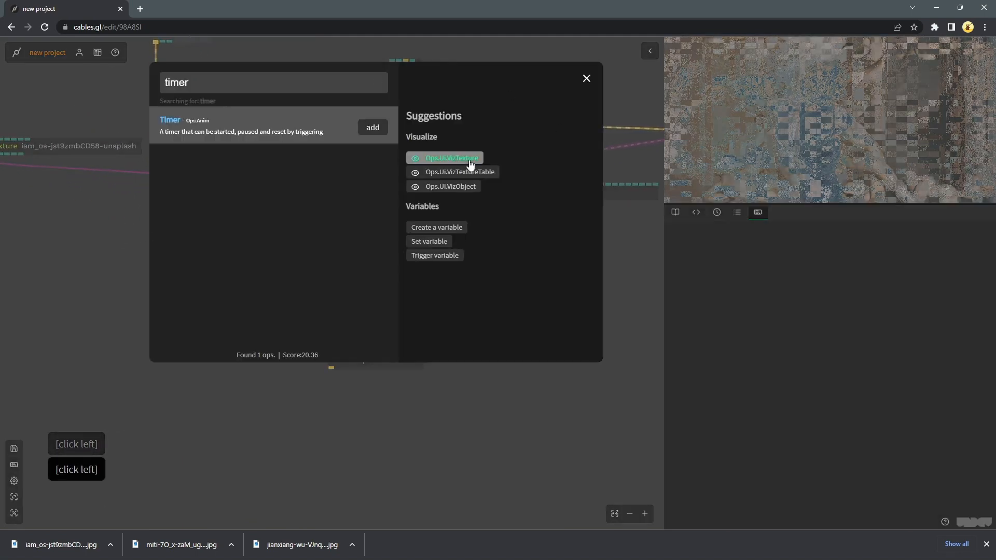
pyautogui.click(470, 164)
pyautogui.click(175, 232)
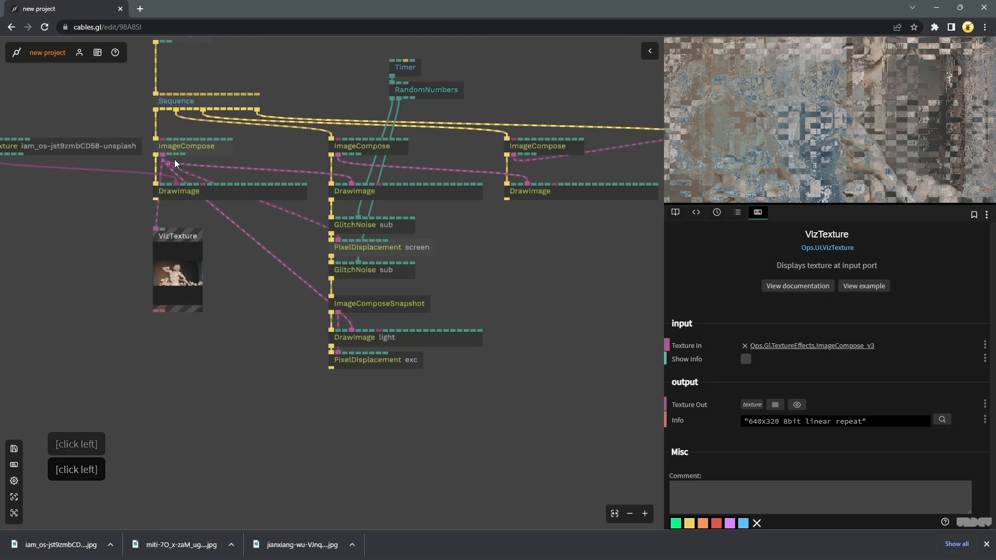
# Copy the VizTexture op for reuse on other texture outputs
pyautogui.moveTo(164, 156); pyautogui.dragTo(195, 350)
pyautogui.click(344, 422)
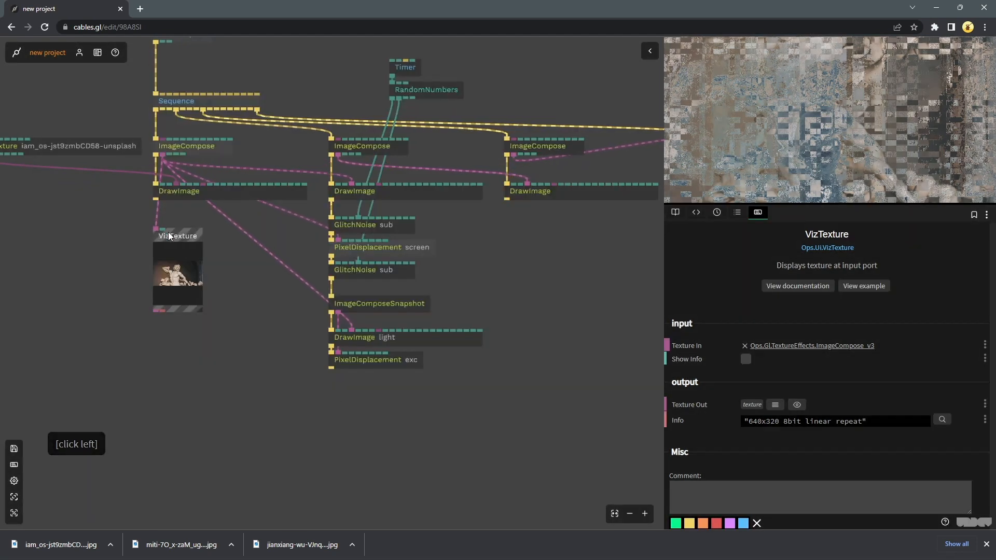
pyautogui.hotkey('ctrl', 'c')
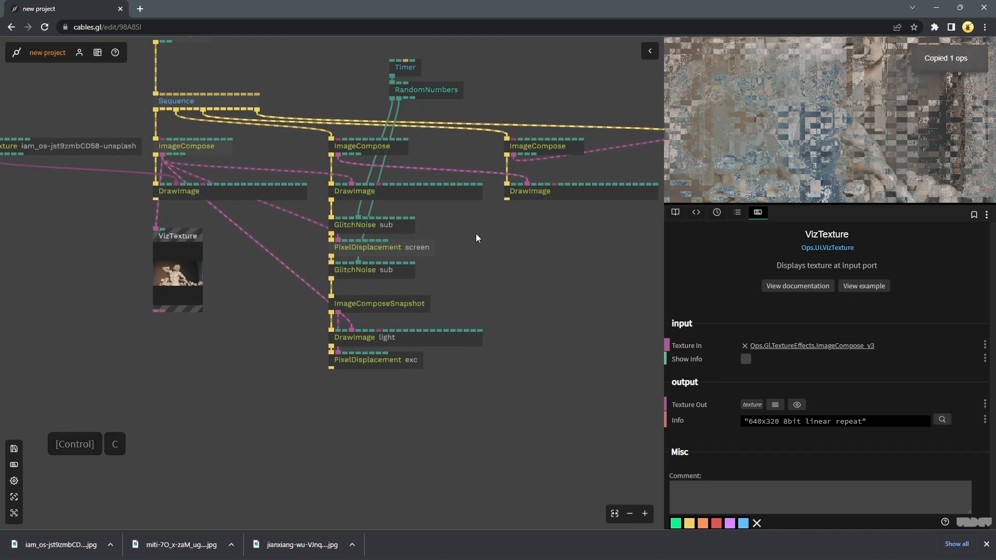
# Paste two VizTexture copies side by side in the empty area beneath the third ImageCompose branch and nudge the original VizTexture under its DrawImage
pyautogui.hotkey('ctrl', 'v')
pyautogui.middleClick(591, 279)
pyautogui.moveTo(546, 349); pyautogui.dragTo(324, 374)
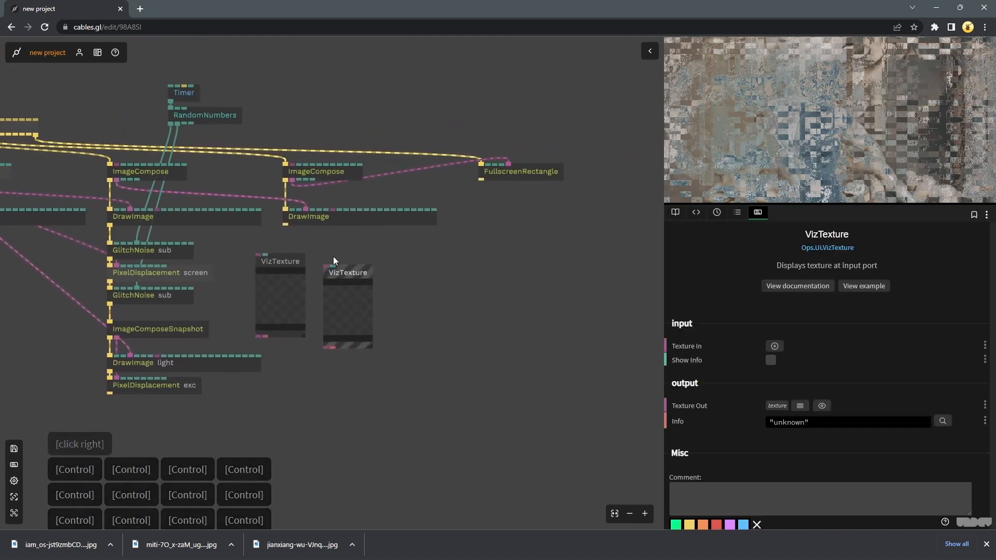
pyautogui.hotkey('ctrl', 'v')
pyautogui.middleClick(488, 313)
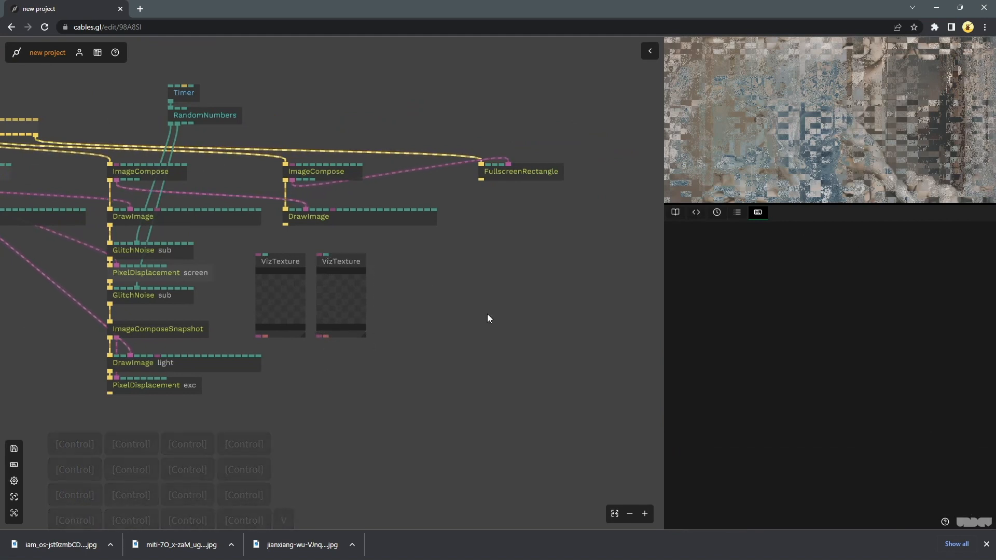
pyautogui.moveTo(488, 313); pyautogui.dragTo(590, 294)
pyautogui.moveTo(59, 242)
pyautogui.mouseDown()
pyautogui.moveTo(92, 247)
pyautogui.moveTo(64, 246)
pyautogui.moveTo(67, 229)
pyautogui.mouseUp()
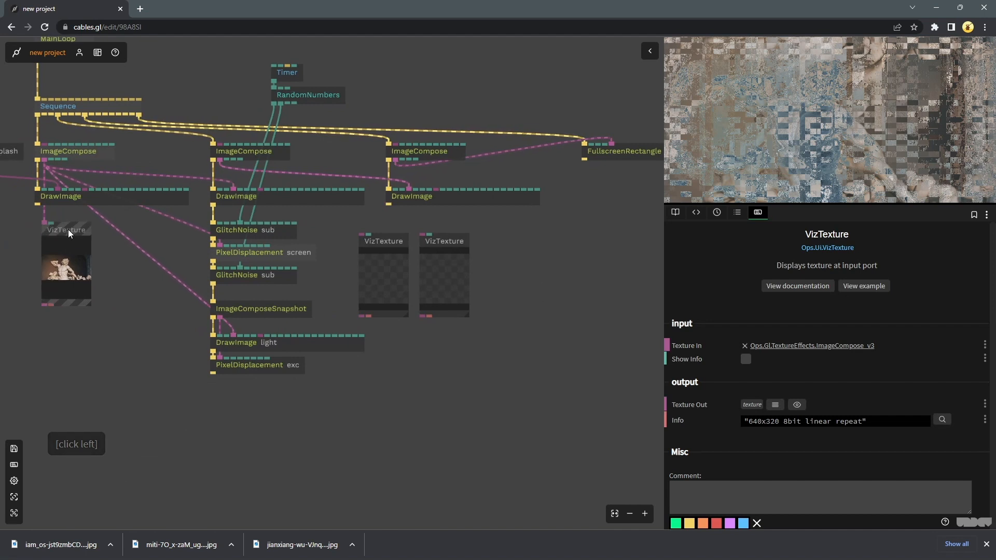
pyautogui.click(114, 276)
# Add a new ImageCompose op triggered by the Sequence and place it beneath the VizTexture that previews the statue image
pyautogui.moveTo(114, 276); pyautogui.dragTo(241, 259)
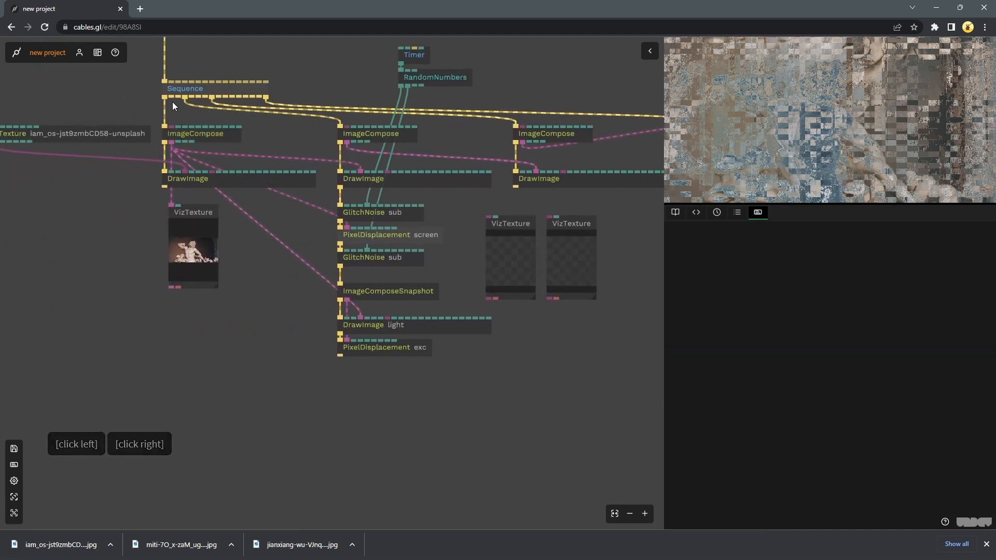
pyautogui.moveTo(171, 96); pyautogui.dragTo(155, 309)
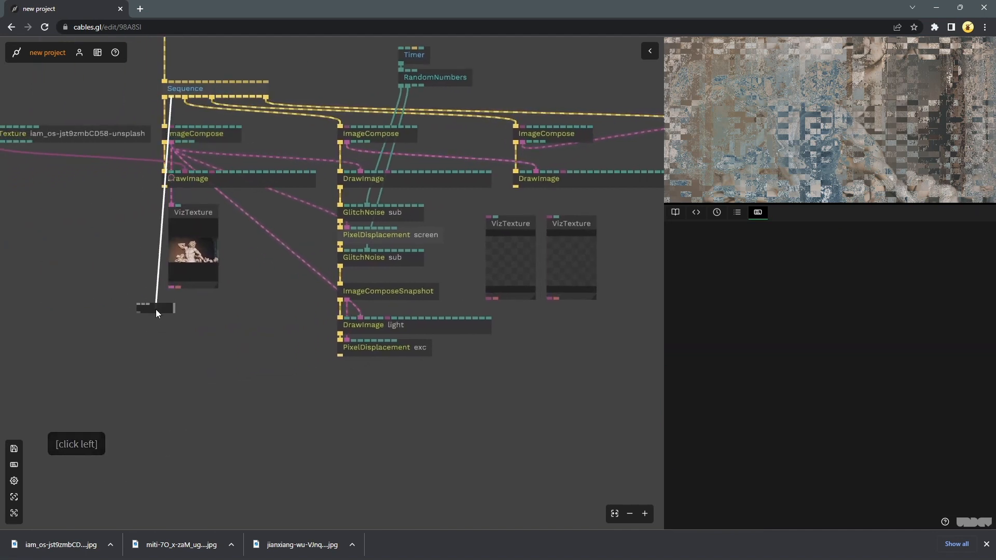
pyautogui.write('imag')
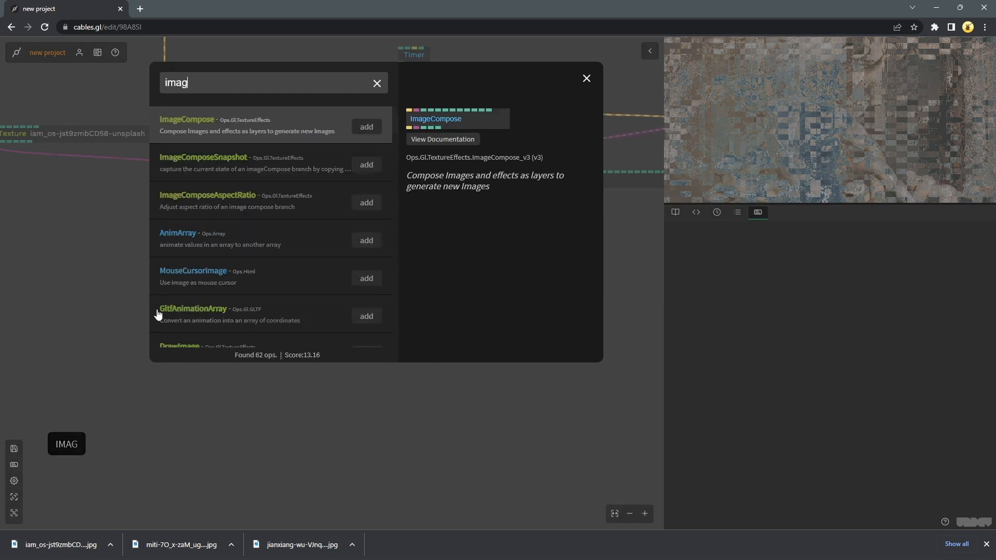
pyautogui.write('ecompose')
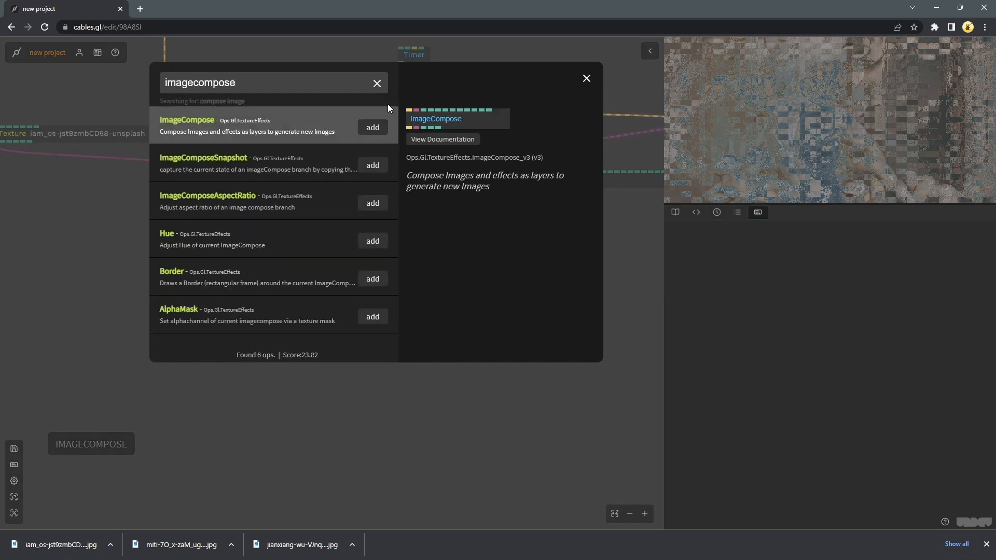
pyautogui.press('Return')
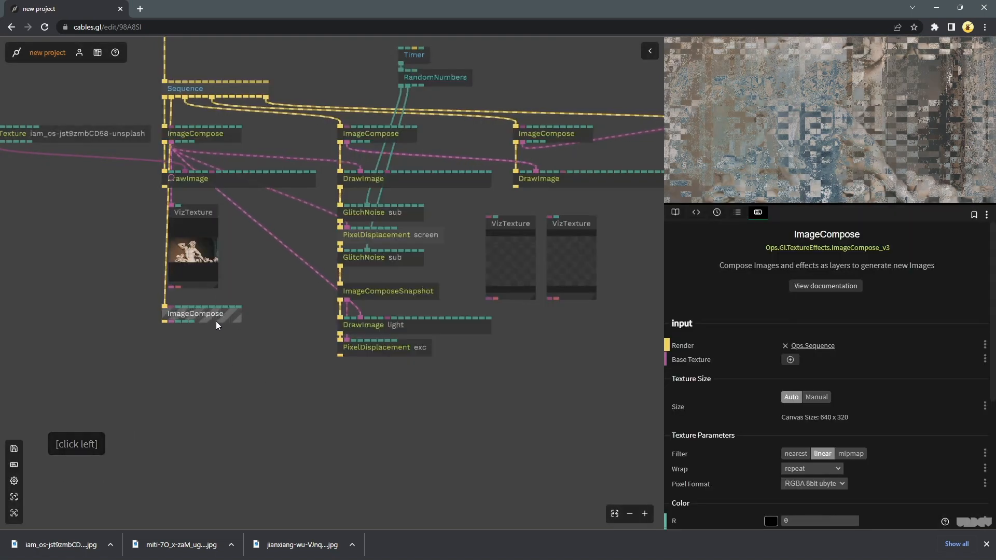
pyautogui.moveTo(216, 322); pyautogui.dragTo(223, 324)
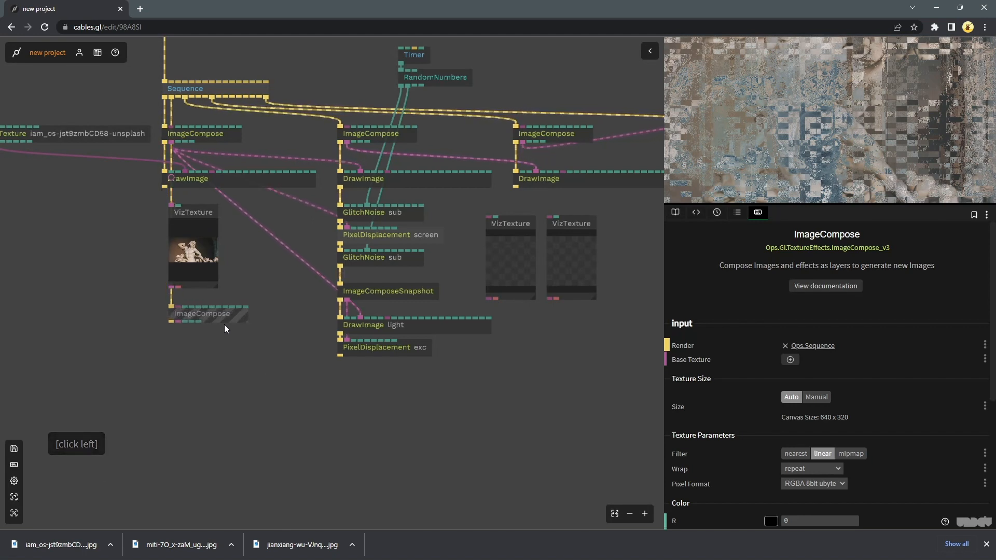
pyautogui.click(225, 325)
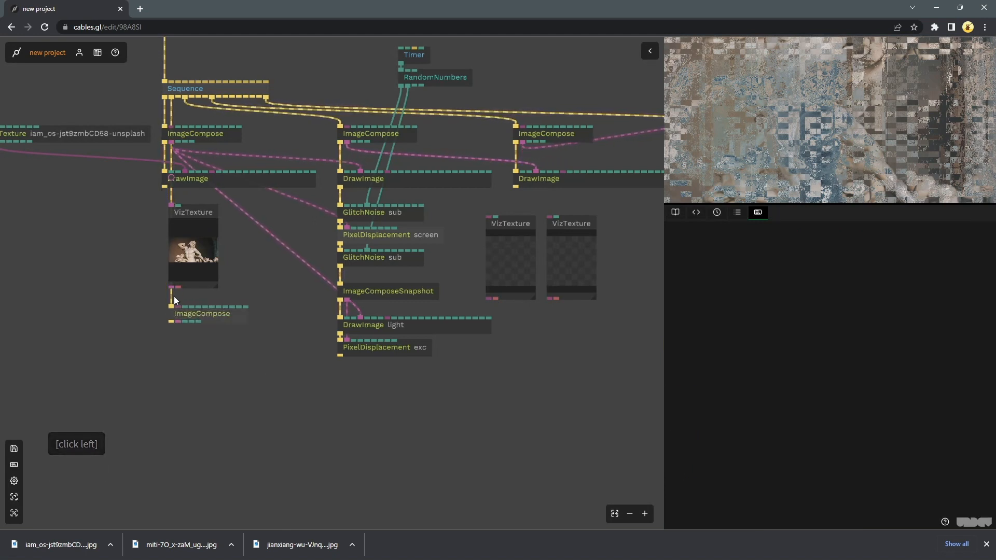
# Duplicate the first branch's DrawImage beneath the new ImageCompose and connect the first ImageCompose's texture output to its image input
pyautogui.click(183, 179)
pyautogui.hotkey('ctrl', 'c')
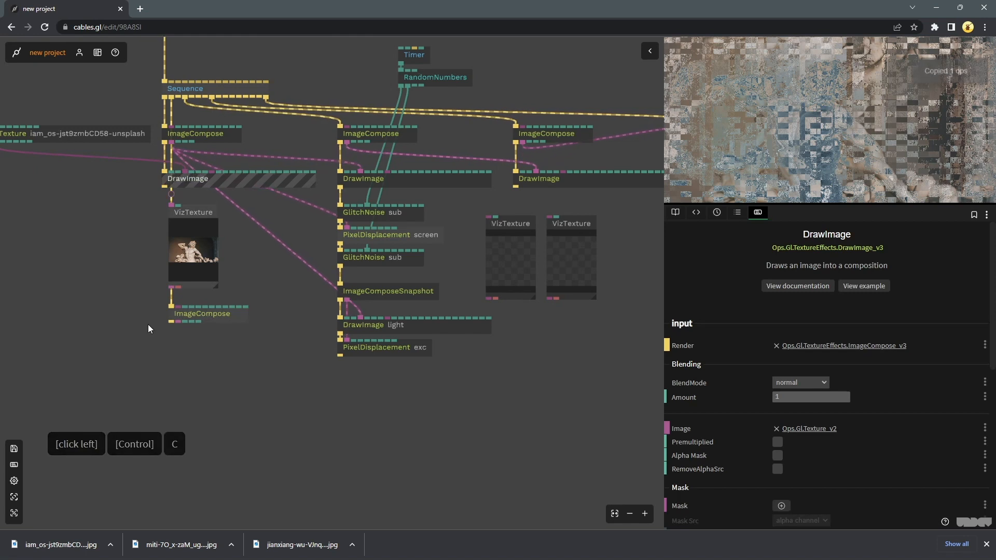
pyautogui.hotkey('ctrl', 'v')
pyautogui.moveTo(172, 341); pyautogui.dragTo(223, 135)
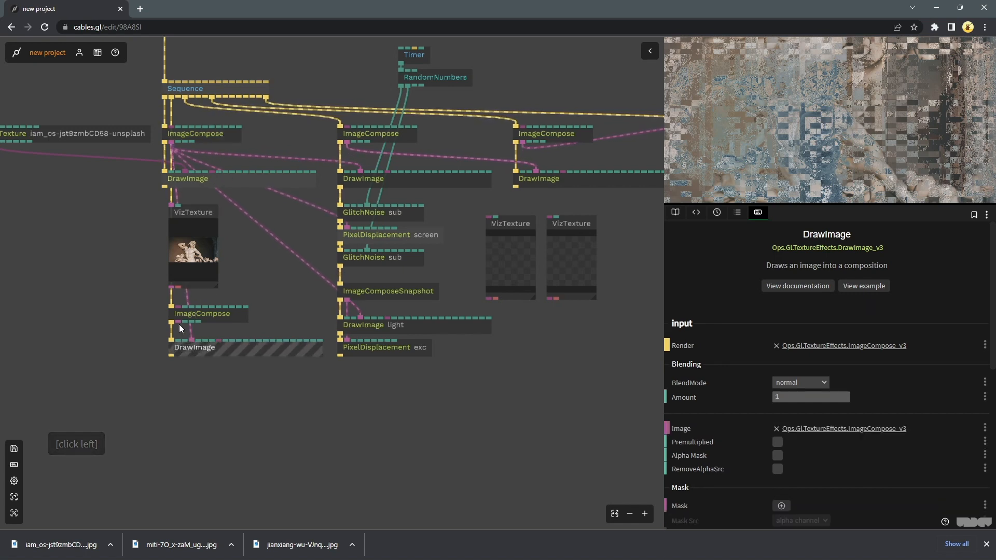
# Duplicate the lighten DrawImage, attach it below the exclusion PixelDisplacement, and feed its image input from the new ImageCompose's texture
pyautogui.click(366, 329)
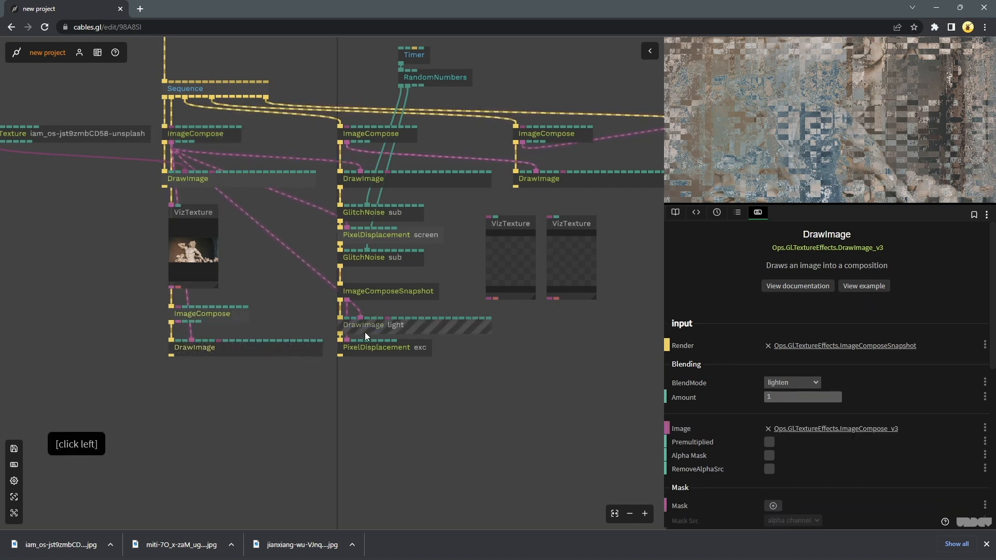
pyautogui.hotkey('ctrl', 'c')
pyautogui.hotkey('ctrl', 'v')
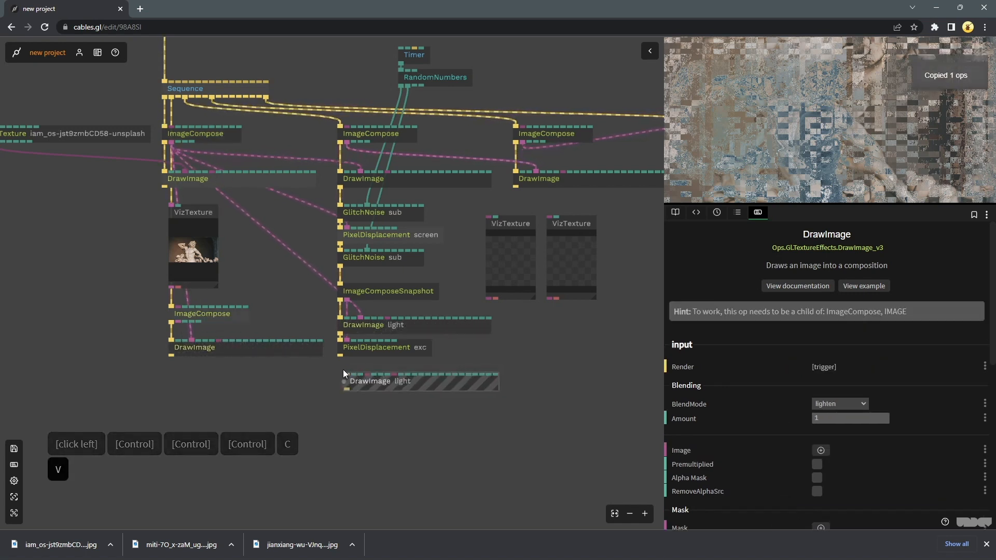
pyautogui.moveTo(360, 384); pyautogui.dragTo(220, 312)
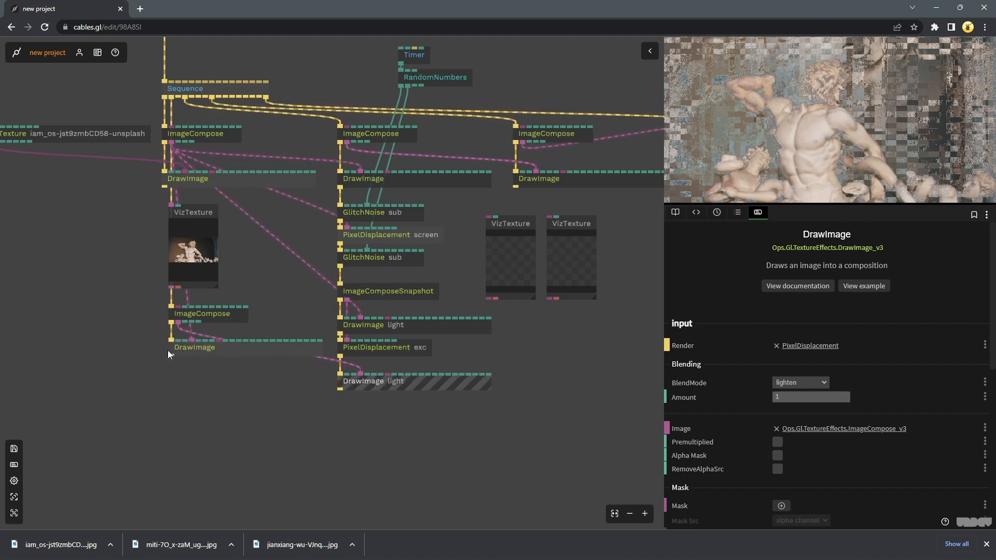
# Add an EdgeDetection op as a child of the DrawImage in the new ImageCompose branch
pyautogui.moveTo(172, 356)
pyautogui.mouseDown()
pyautogui.moveTo(180, 399)
pyautogui.moveTo(169, 373)
pyautogui.mouseUp()
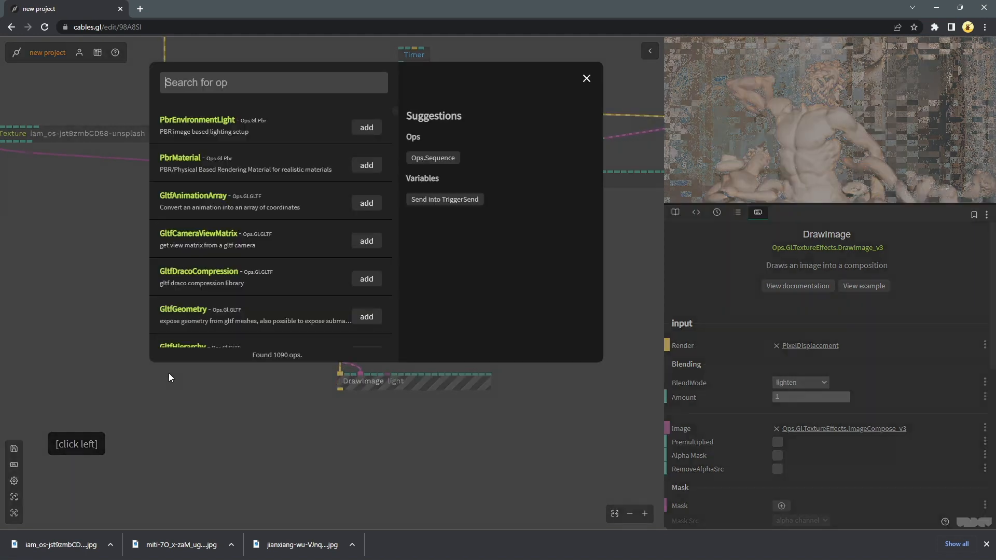
pyautogui.write('edg')
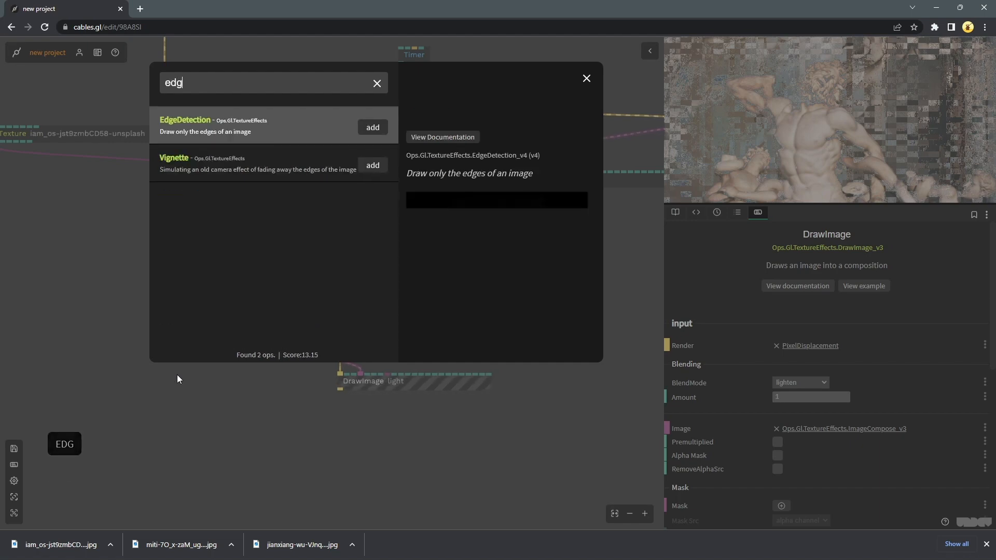
pyautogui.click(372, 128)
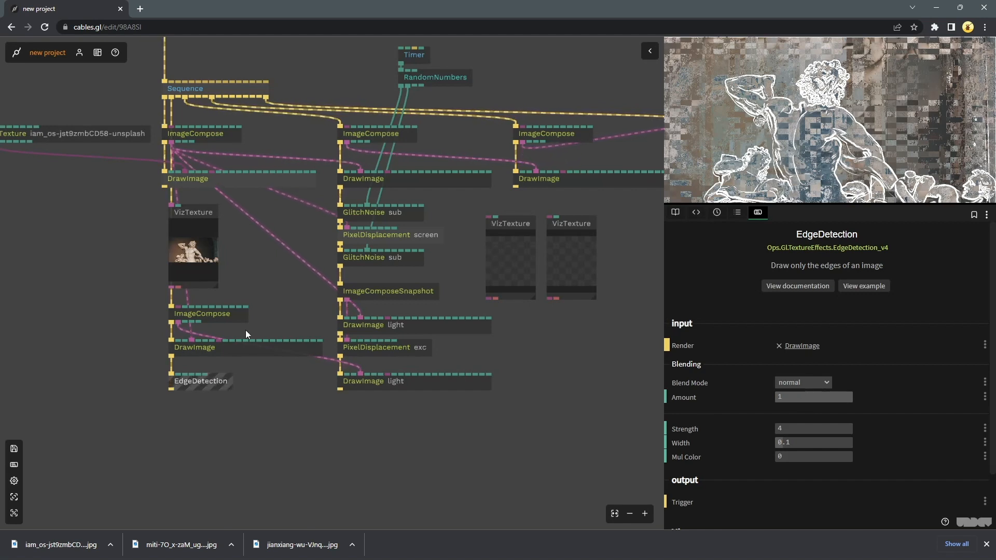
# Move the statue VizTexture clear of the chain, duplicate it below, and connect the copy to the new ImageCompose's texture output
pyautogui.click(192, 238)
pyautogui.moveTo(194, 208); pyautogui.dragTo(120, 204)
pyautogui.hotkey('ctrl', 'c')
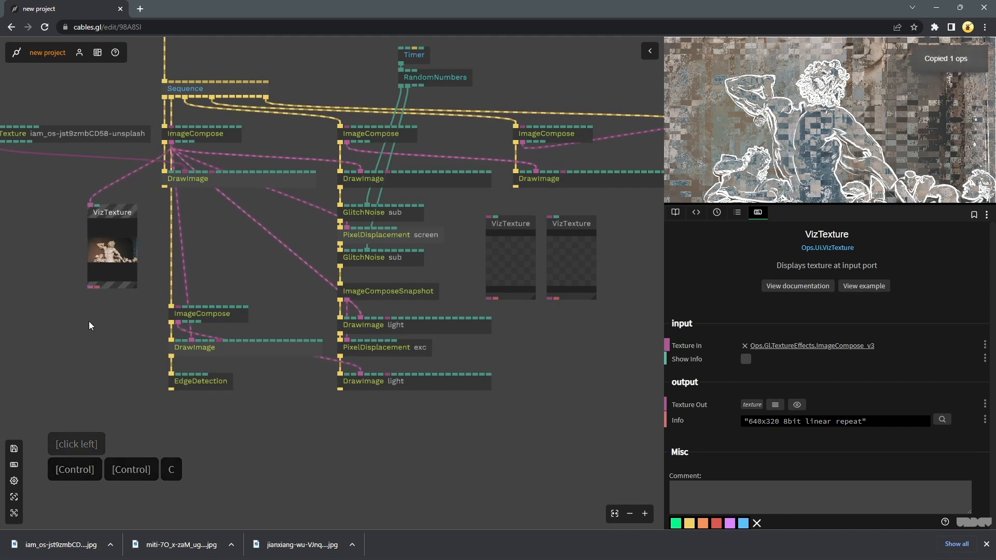
pyautogui.hotkey('ctrl', 'v')
pyautogui.moveTo(178, 323); pyautogui.dragTo(122, 328)
# Set the EdgeDetection op's strength to 2 and its width to 0.01
pyautogui.scroll(8, 103, 356)
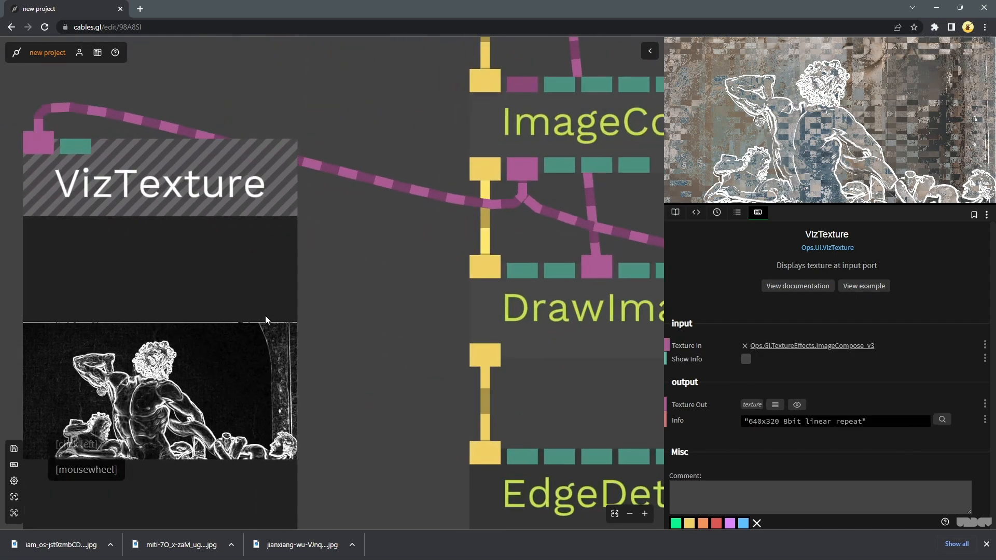
pyautogui.scroll(-2, 275, 319)
pyautogui.rightClick(341, 300)
pyautogui.click(406, 320)
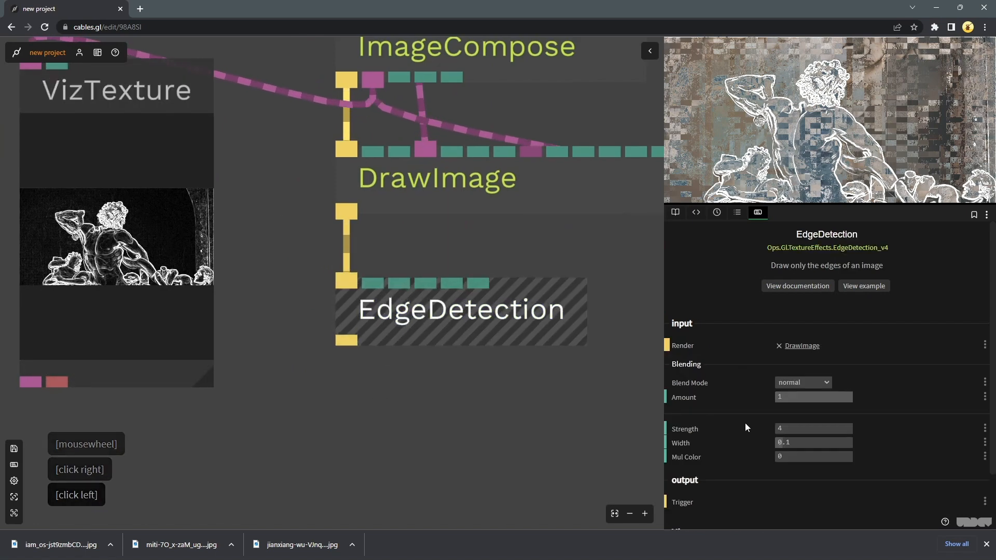
pyautogui.click(803, 428)
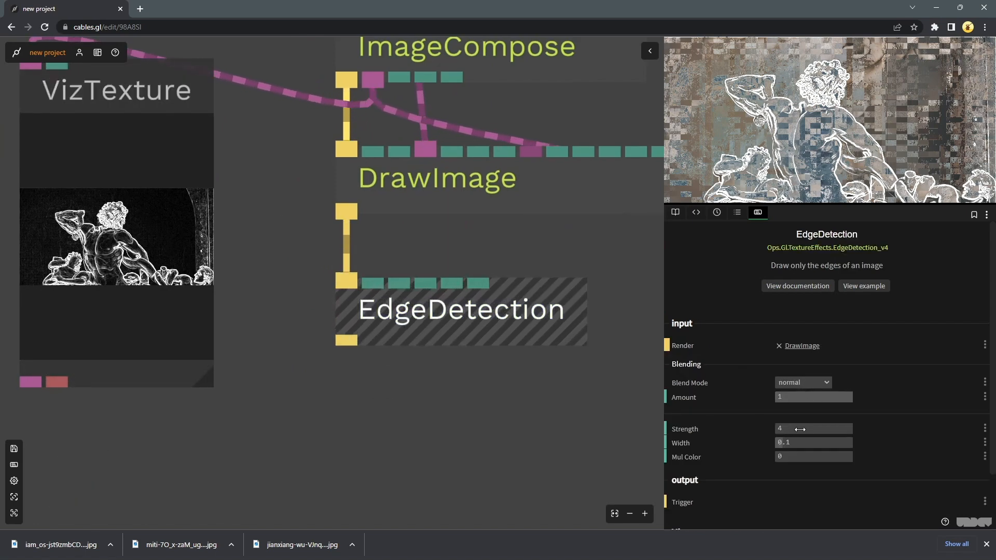
pyautogui.write('2')
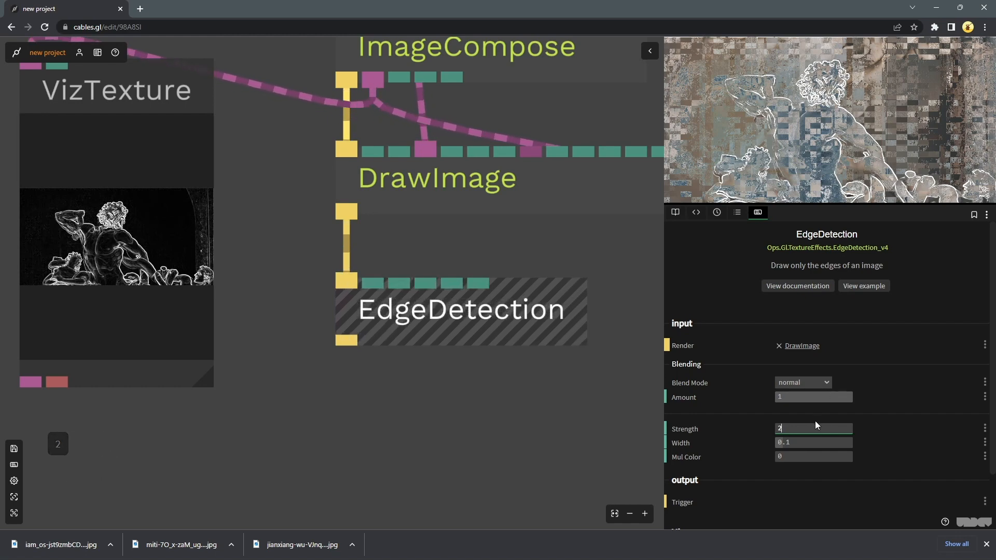
pyautogui.click(810, 445)
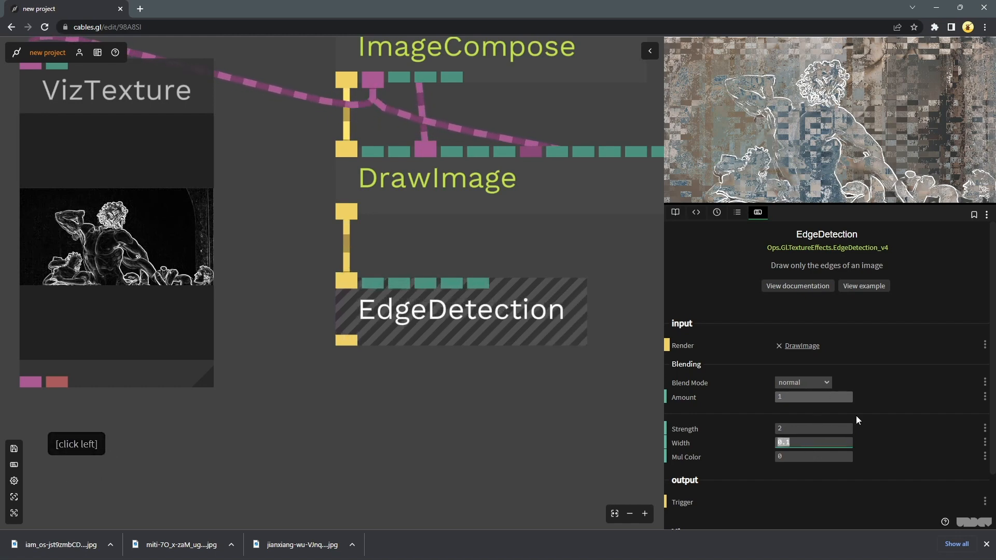
pyautogui.press('Right')
pyautogui.press('Left')
pyautogui.write('0')
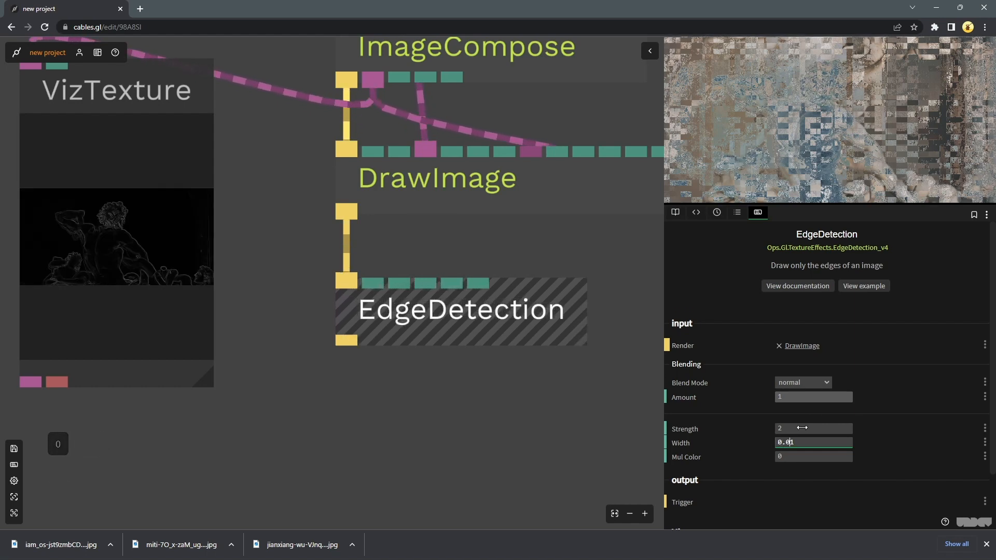
# Set the EdgeDetection strength to 4 and inspect the edge image in the VizTexture preview
pyautogui.click(803, 428)
pyautogui.write('4')
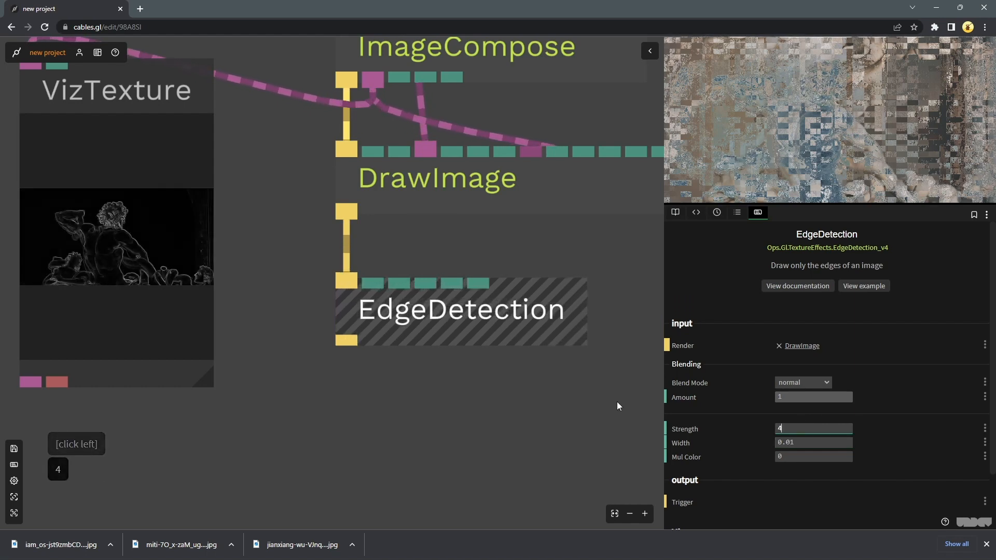
pyautogui.click(572, 405)
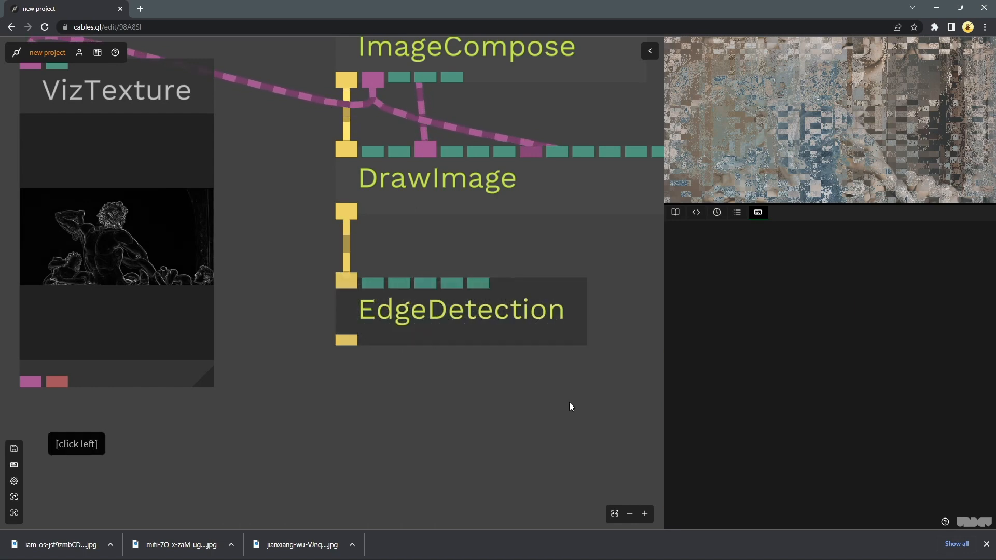
pyautogui.scroll(-1, 521, 378)
pyautogui.scroll(2, 47, 202)
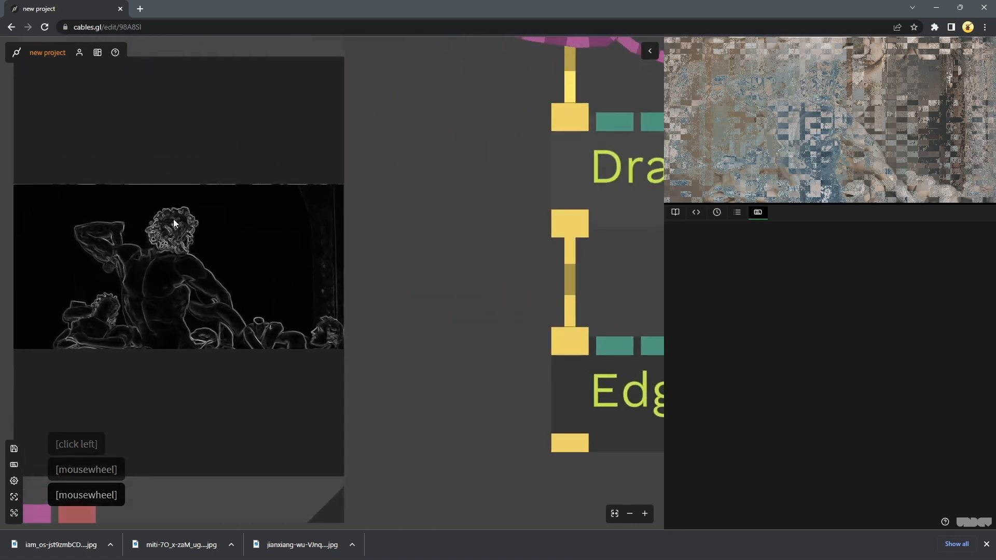
pyautogui.scroll(-3, 458, 293)
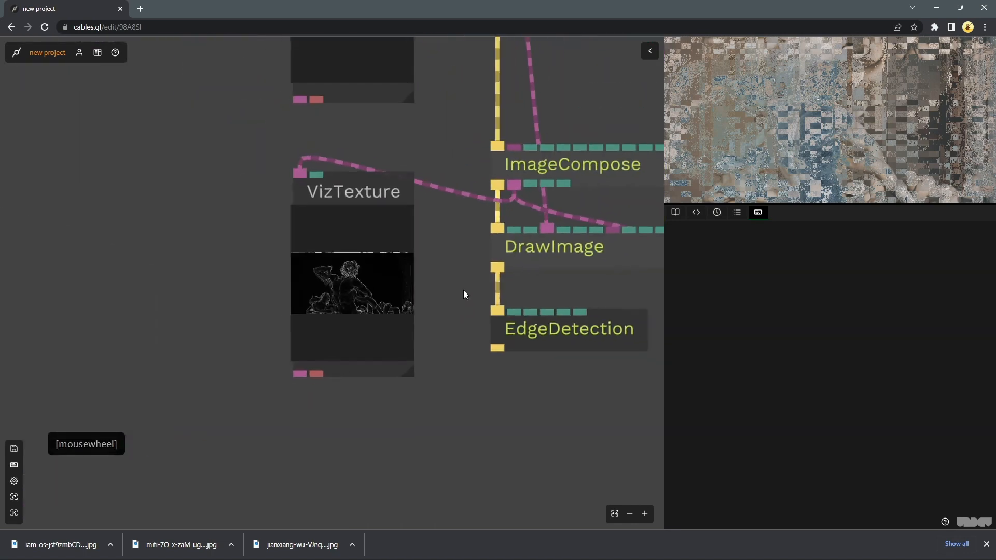
# Change the blend mode of the DrawImage below the exclusion PixelDisplacement to add
pyautogui.moveTo(624, 282); pyautogui.dragTo(244, 283)
pyautogui.scroll(-1, 218, 276)
pyautogui.scroll(-1, 242, 283)
pyautogui.scroll(-1, 243, 284)
pyautogui.scroll(2, 311, 286)
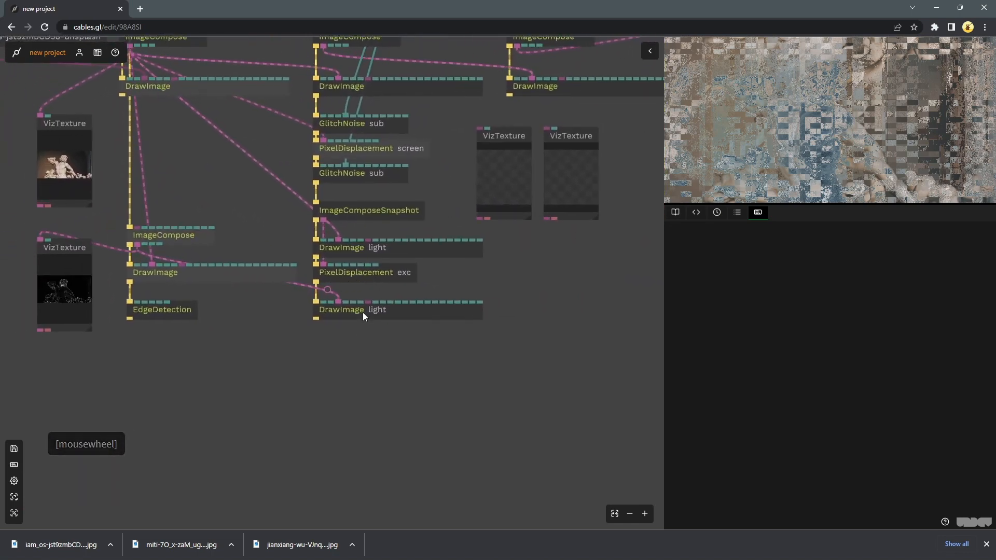
pyautogui.click(362, 310)
pyautogui.click(814, 382)
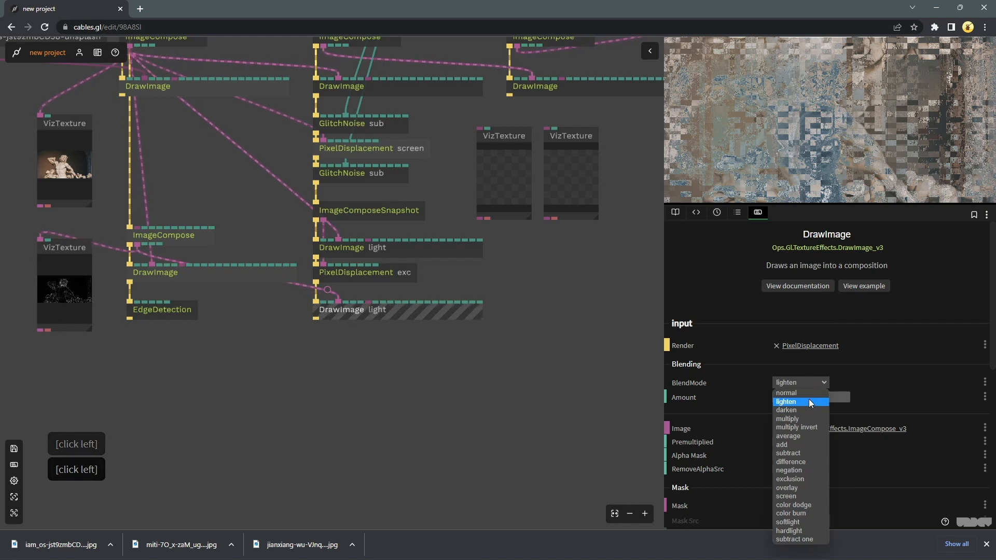
pyautogui.click(817, 443)
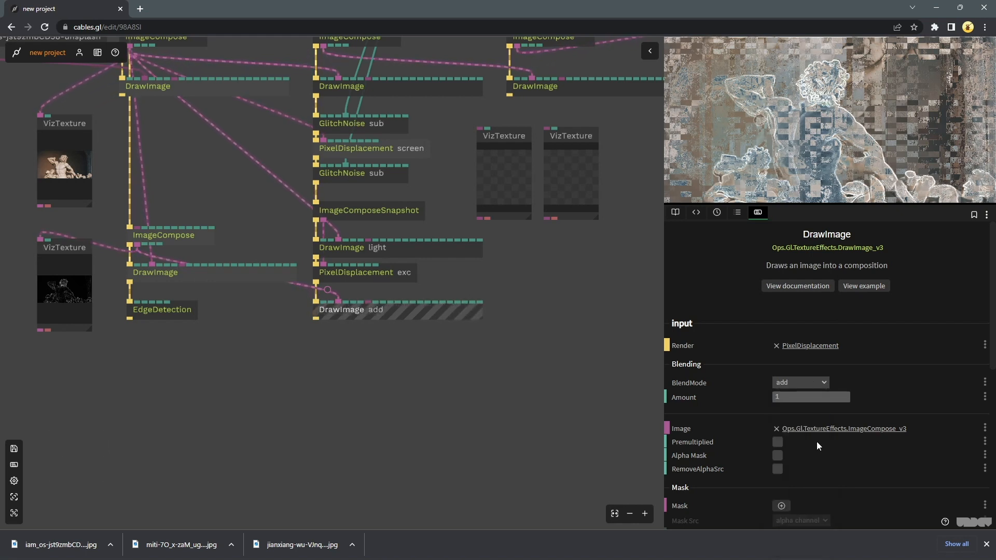
pyautogui.click(550, 335)
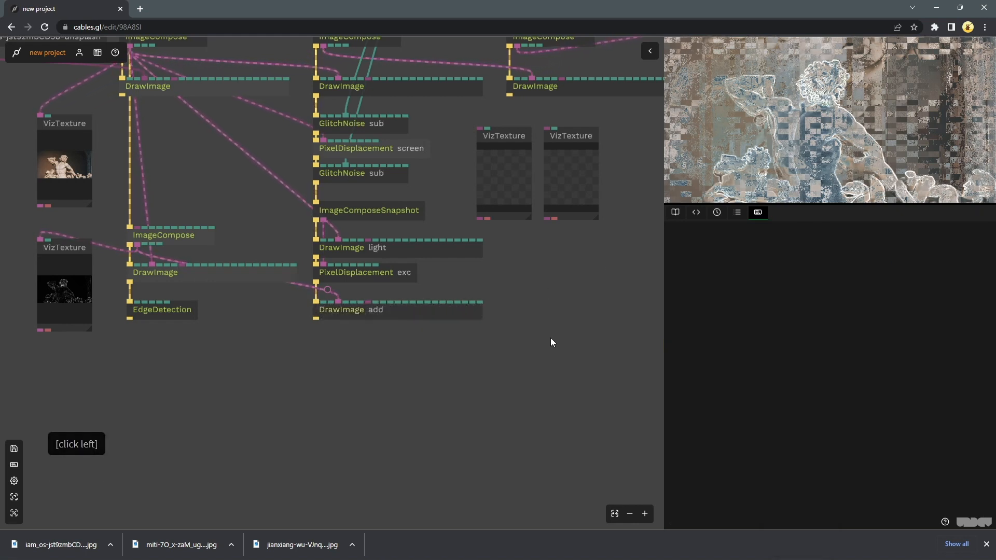
# Duplicate the add DrawImage, attach the copy below it in the chain, and feed it the first ImageCompose's statue texture
pyautogui.click(360, 314)
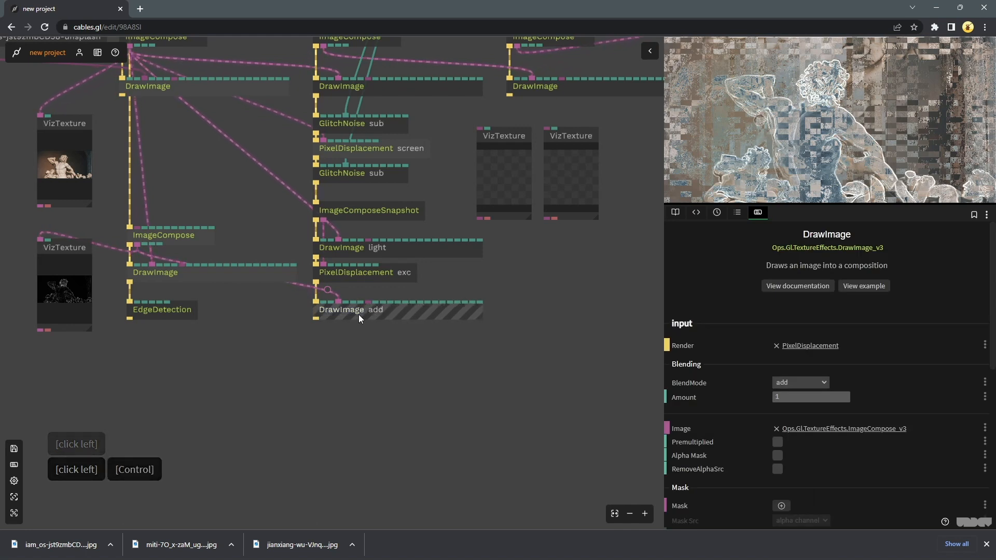
pyautogui.hotkey('ctrl', 'c')
pyautogui.hotkey('ctrl', 'v')
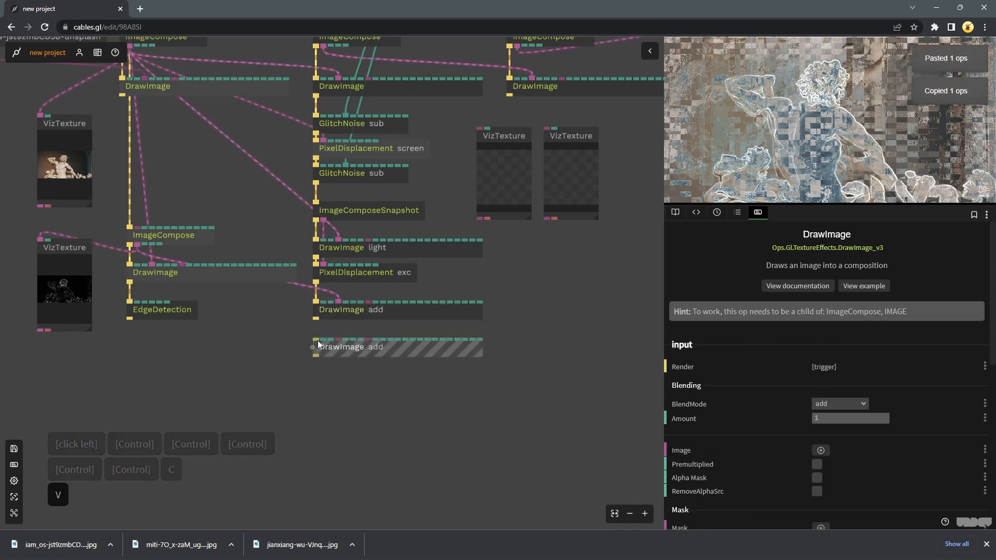
pyautogui.moveTo(318, 341); pyautogui.dragTo(166, 38)
pyautogui.click(339, 341)
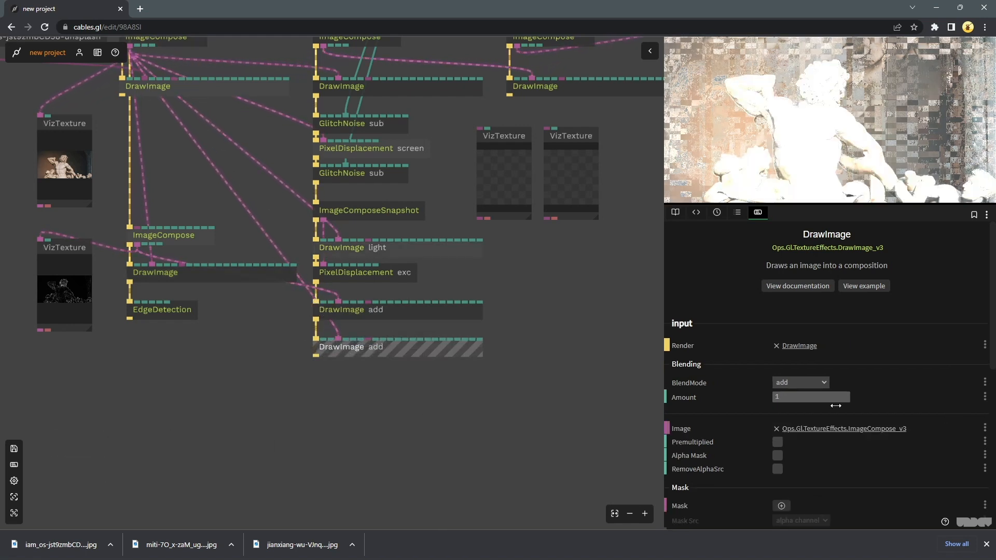
# Try the lowest DrawImage with normal blending at an amount of 0.366, and with darken at 0.999
pyautogui.click(795, 387)
pyautogui.click(795, 397)
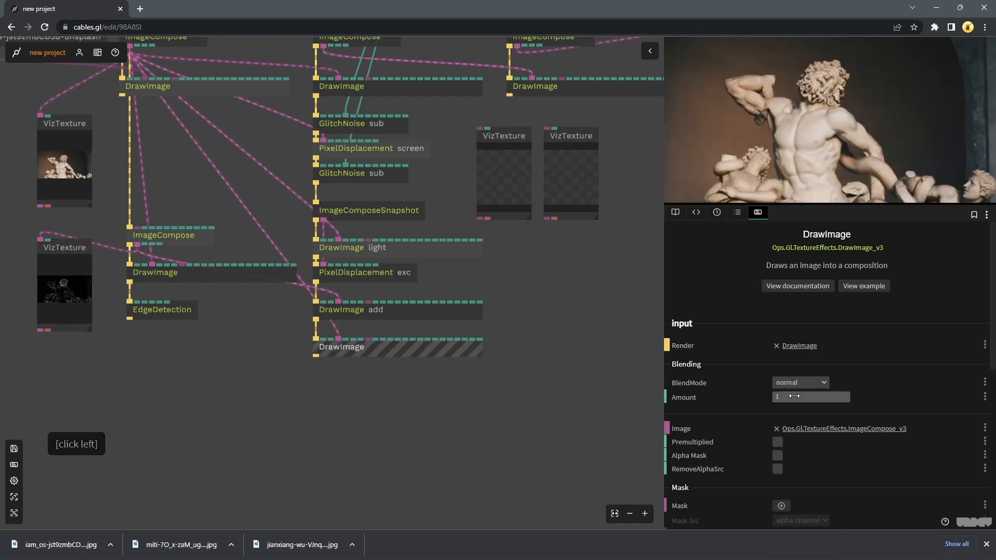
pyautogui.moveTo(803, 398); pyautogui.dragTo(750, 398)
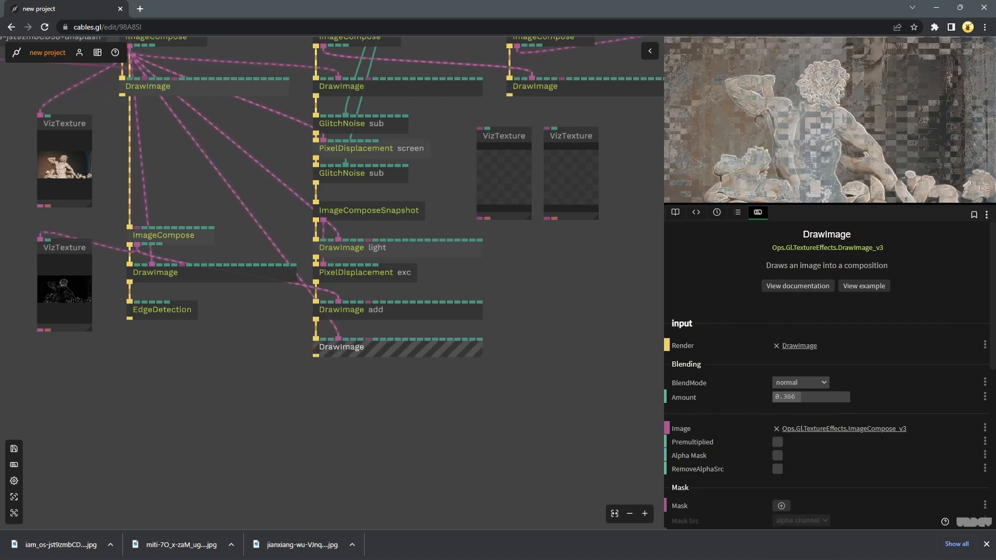
pyautogui.click(804, 382)
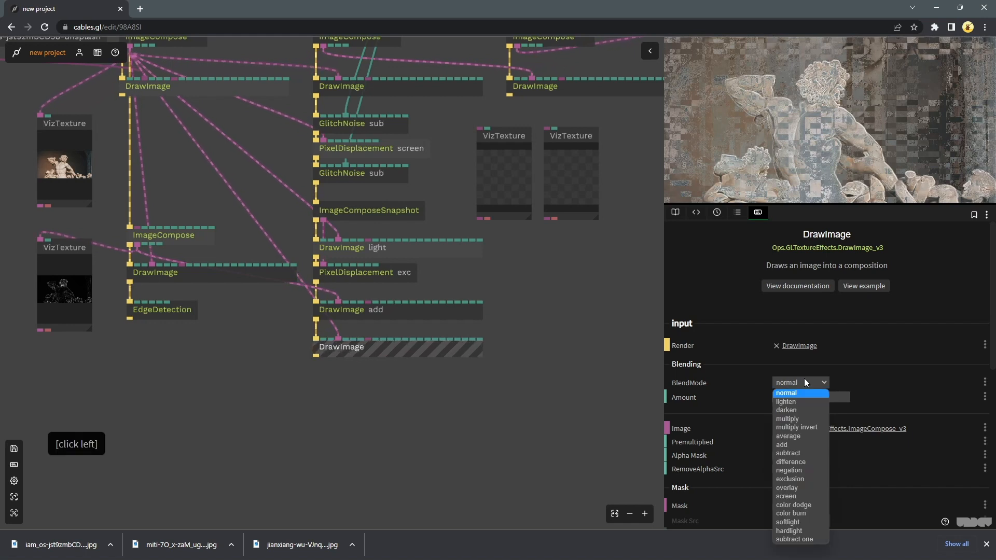
pyautogui.click(805, 410)
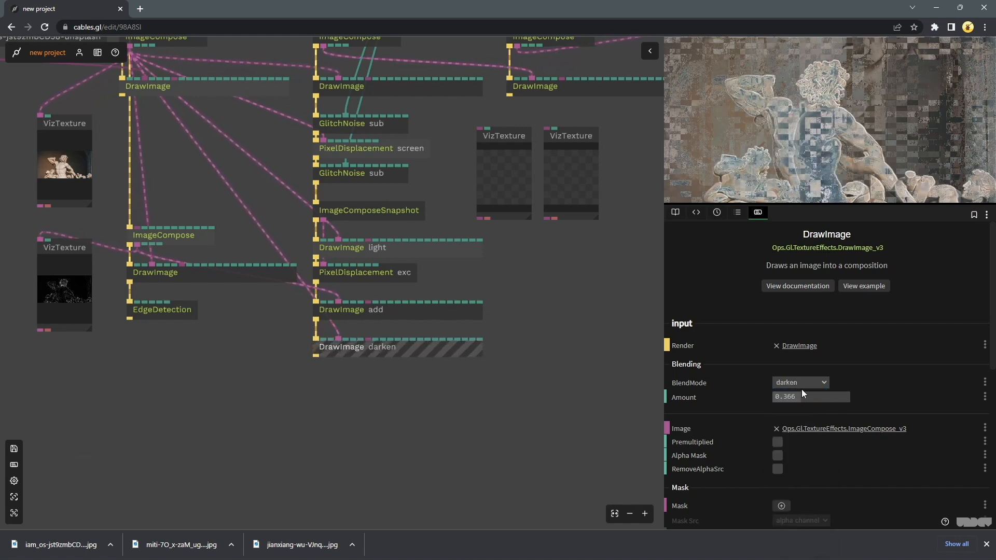
pyautogui.moveTo(803, 401); pyautogui.dragTo(841, 401)
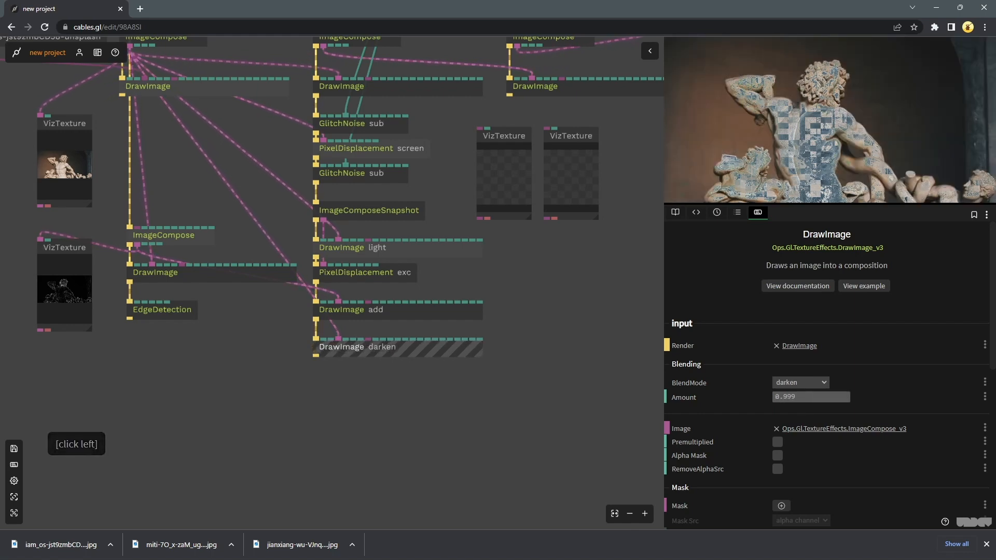
# Try multiply at an amount of 0.703 and multiply invert at 0.261 on the lowest DrawImage
pyautogui.click(786, 383)
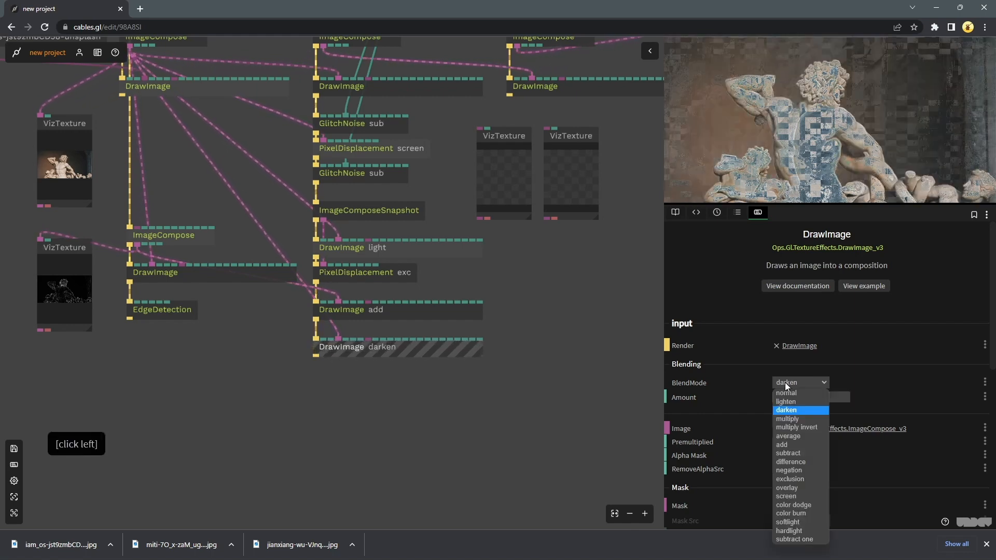
pyautogui.click(796, 421)
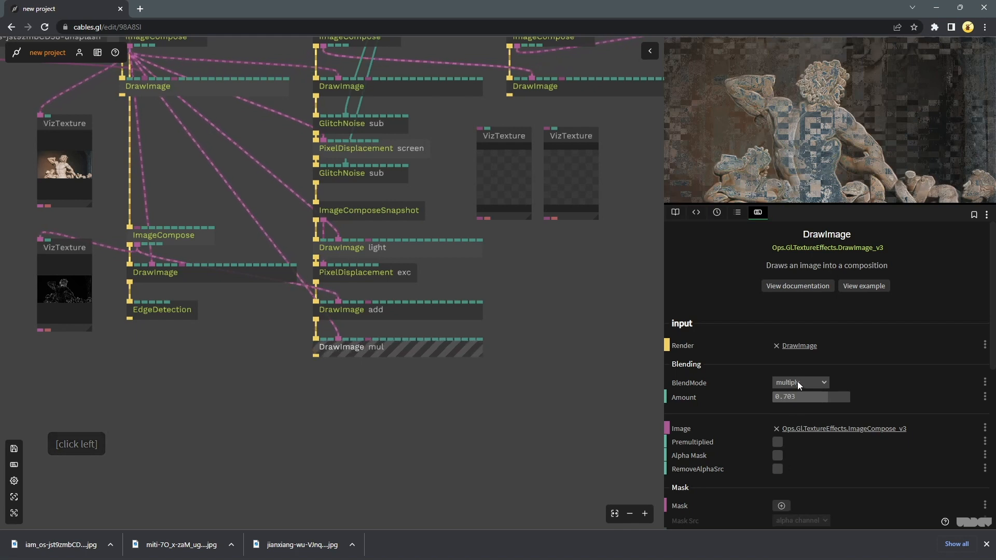
pyautogui.click(806, 384)
pyautogui.click(808, 430)
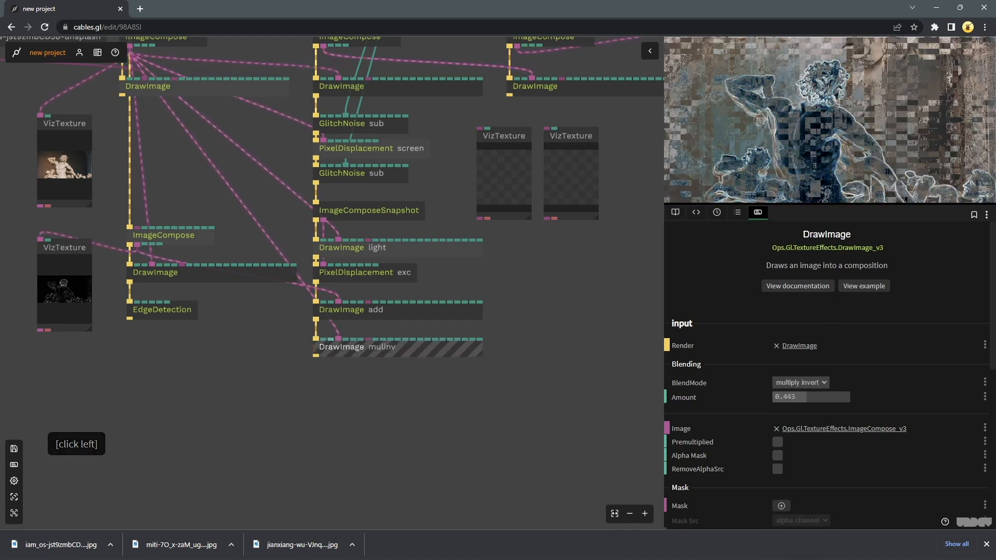
pyautogui.moveTo(830, 398); pyautogui.dragTo(794, 398)
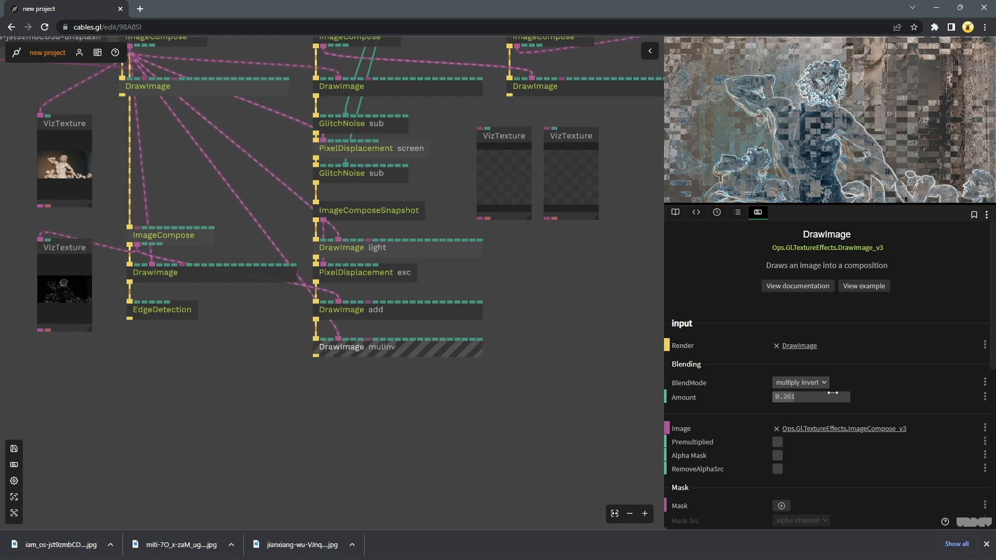
# Try the average, subtract, exclusion, overlay, screen, hardlight, subtract one and lighten blend modes on the lowest DrawImage
pyautogui.click(790, 382)
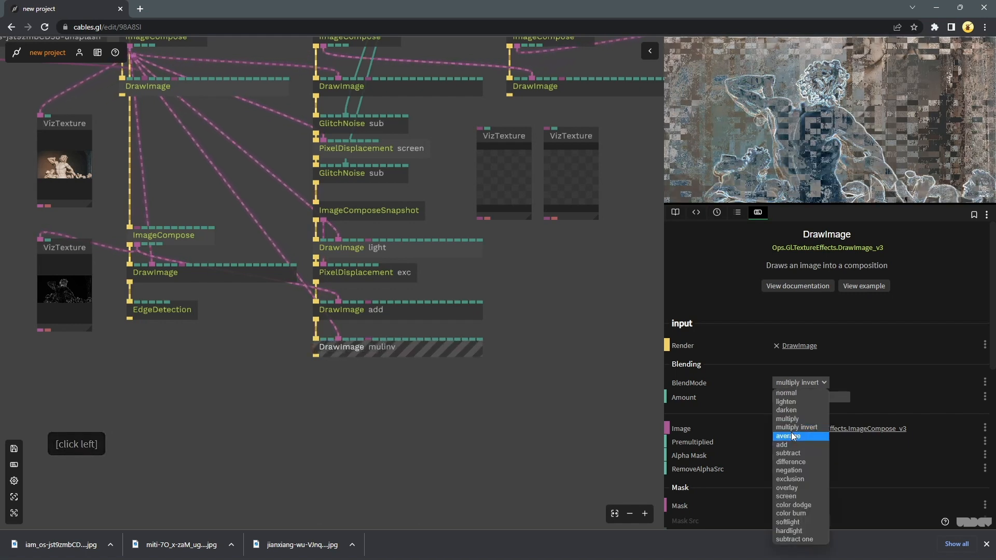
pyautogui.click(792, 434)
pyautogui.click(806, 383)
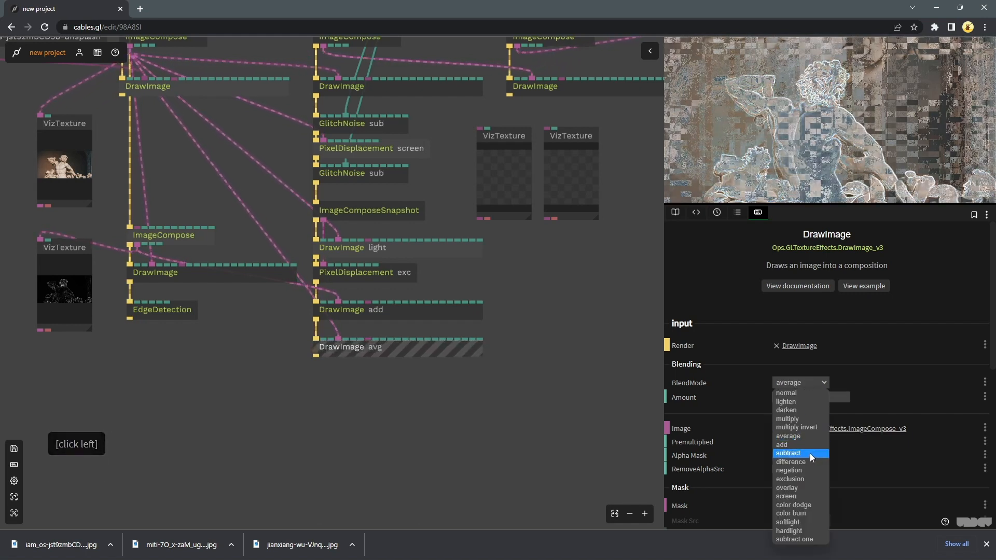
pyautogui.click(810, 454)
pyautogui.click(809, 384)
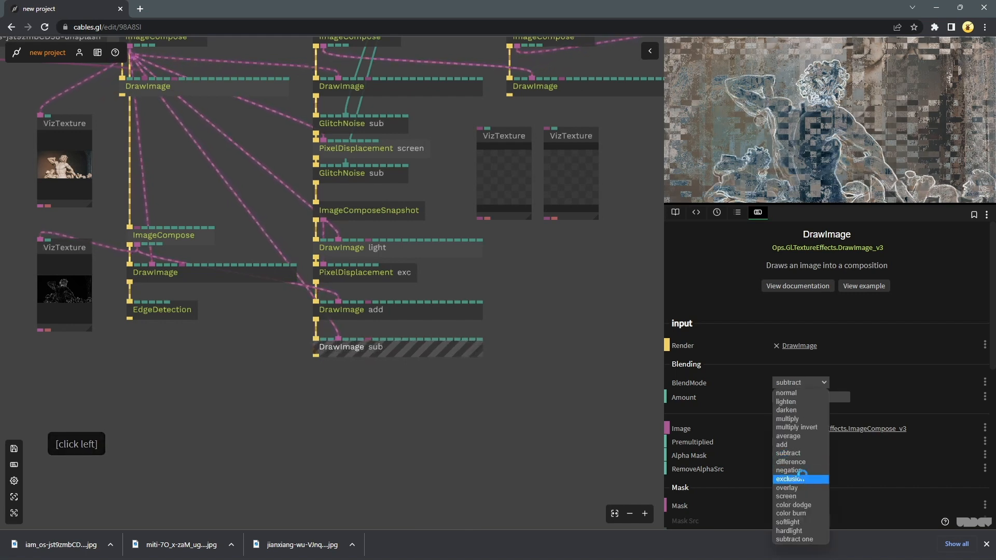
pyautogui.click(802, 478)
pyautogui.click(799, 381)
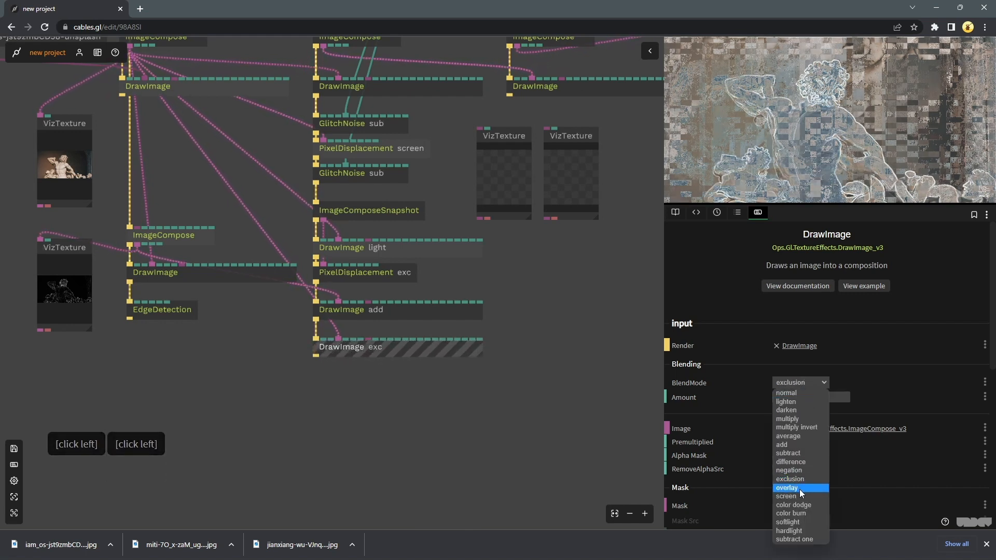
pyautogui.click(806, 450)
pyautogui.click(815, 383)
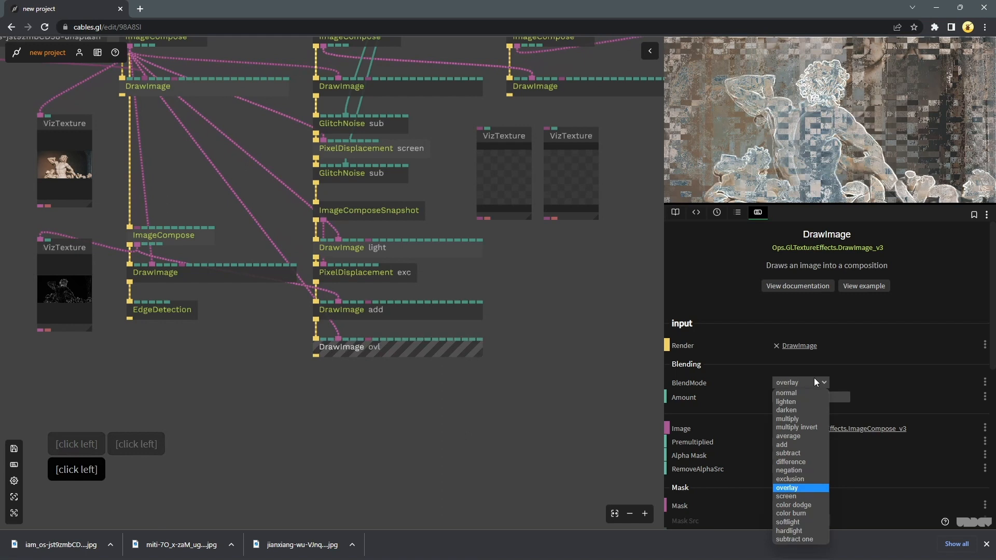
pyautogui.click(808, 497)
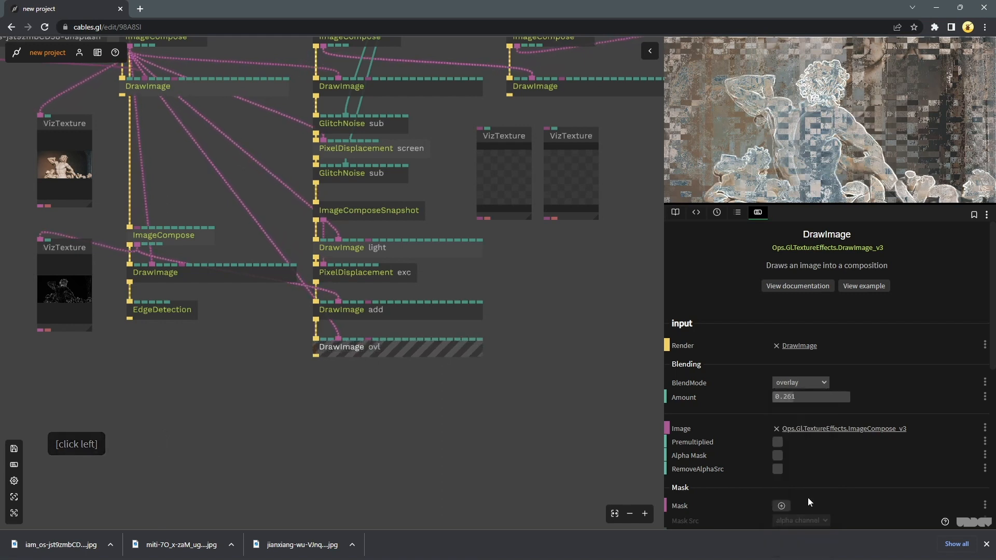
pyautogui.click(795, 390)
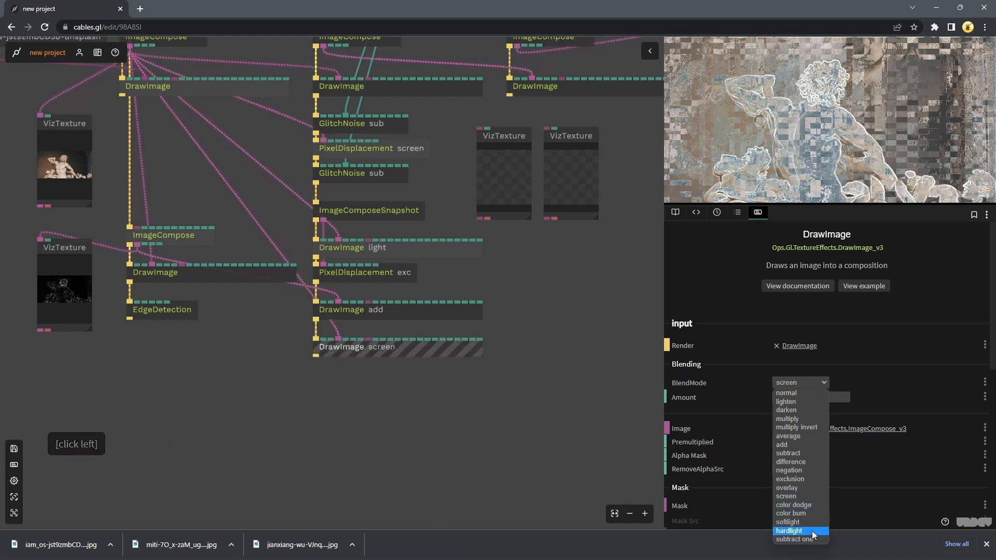
pyautogui.click(811, 531)
pyautogui.click(801, 384)
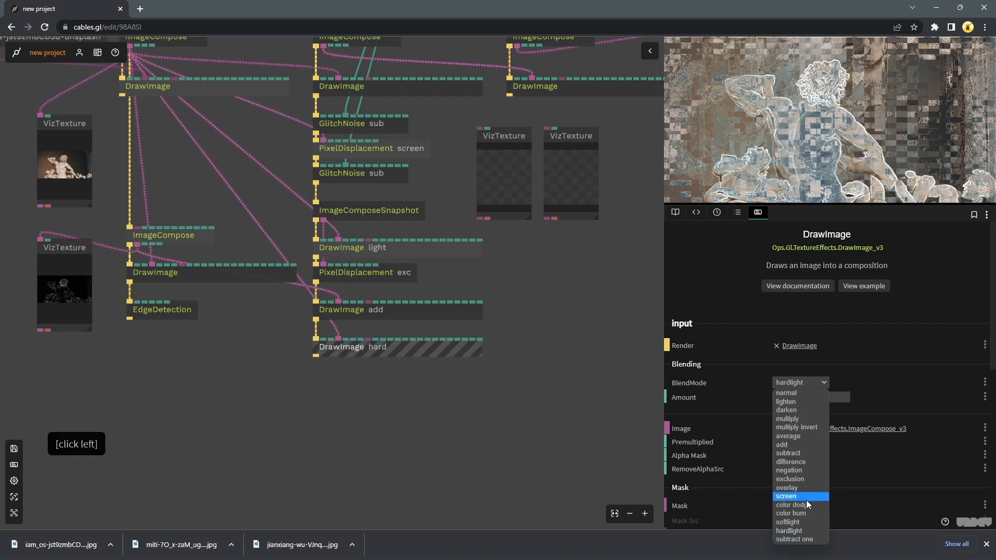
pyautogui.click(812, 540)
pyautogui.click(801, 384)
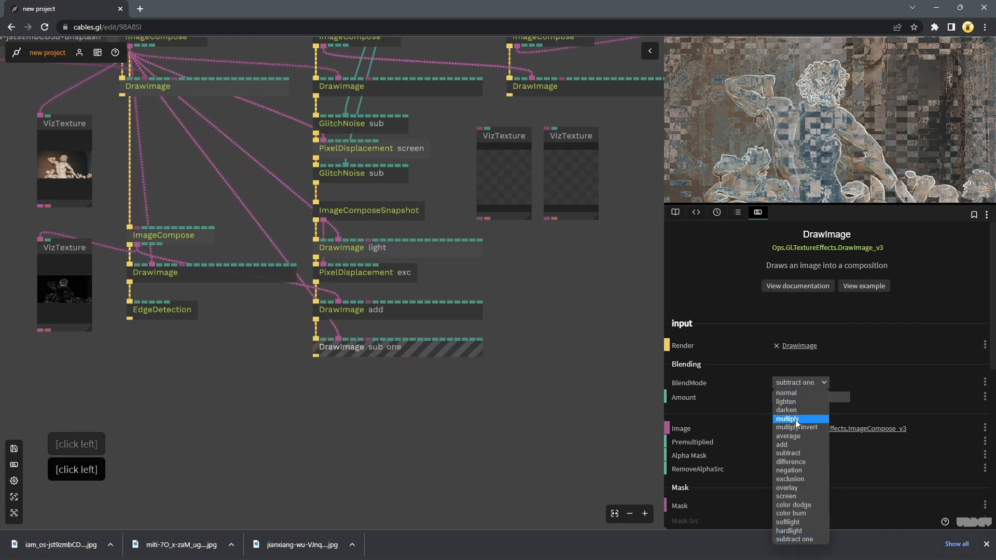
pyautogui.click(794, 405)
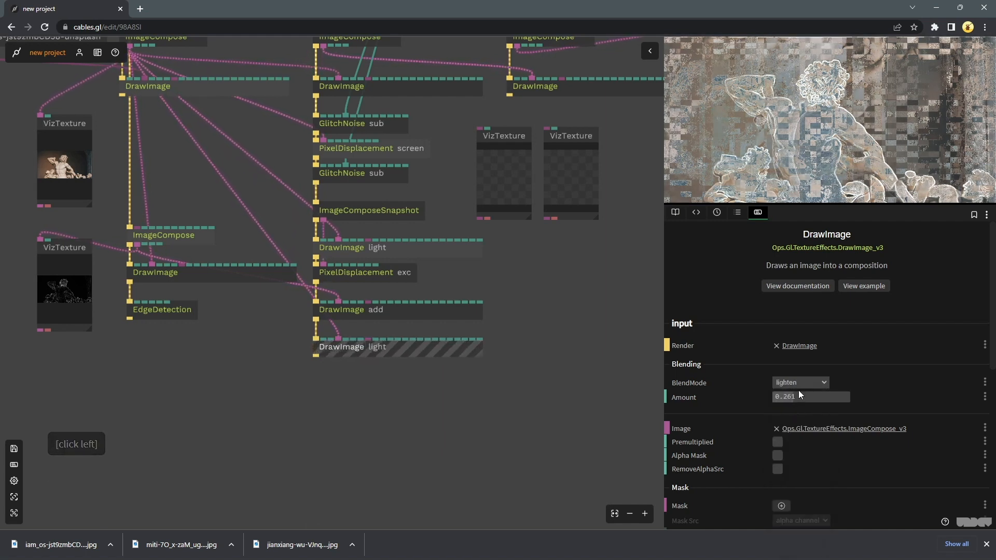
# Set the lowest DrawImage's blend mode to normal and its amount to 0.527
pyautogui.click(801, 384)
pyautogui.click(799, 411)
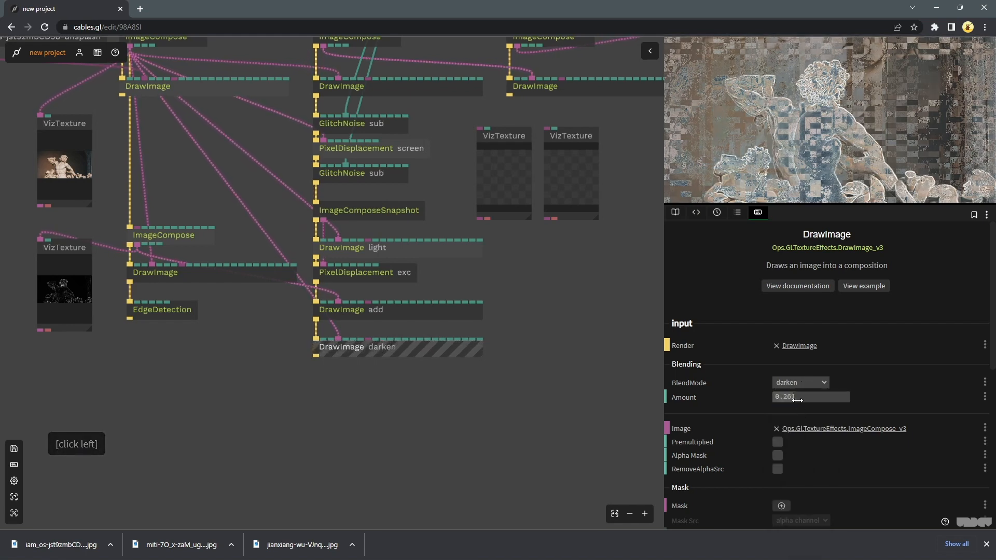
pyautogui.moveTo(796, 398); pyautogui.dragTo(823, 398)
pyautogui.click(804, 385)
pyautogui.click(795, 395)
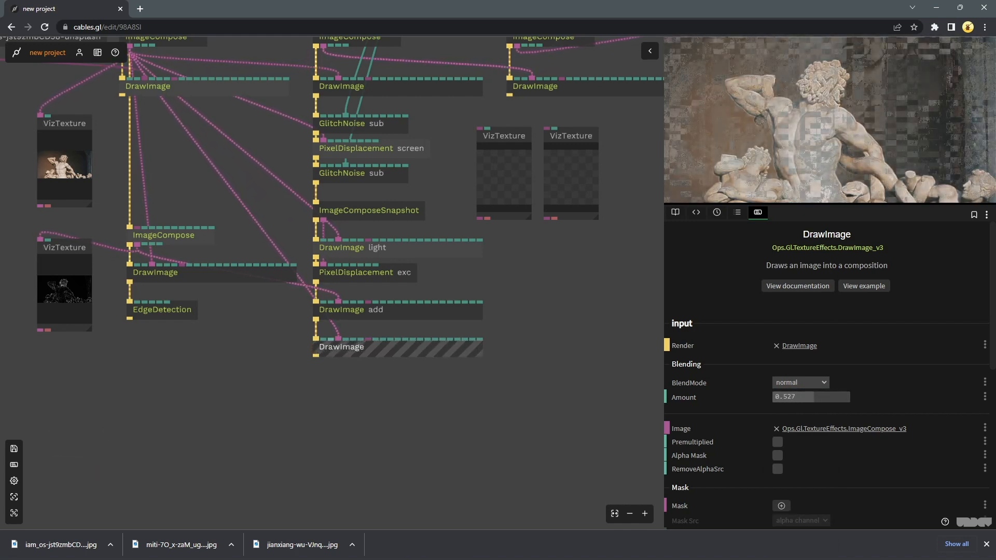
pyautogui.click(275, 340)
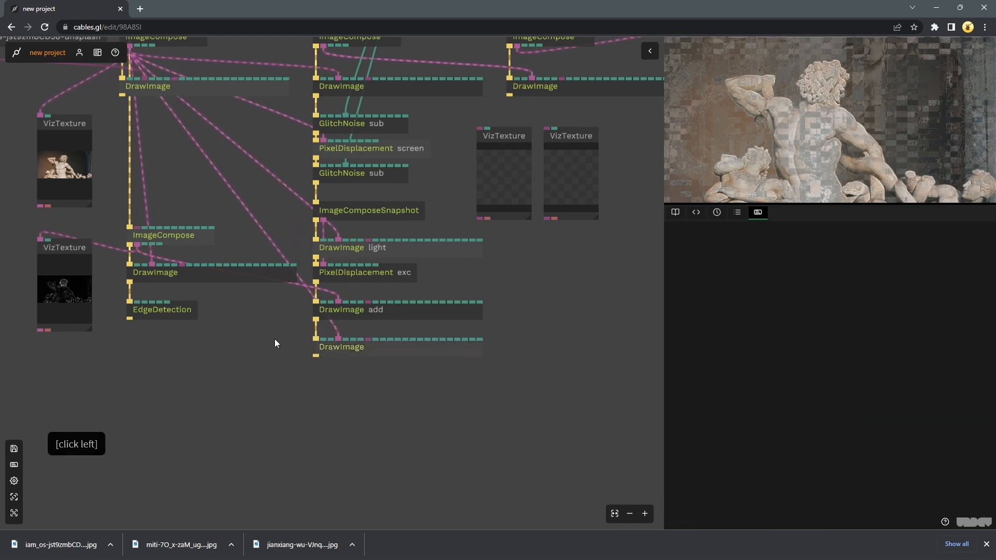
# Stack the two unused VizTextures below the edge preview and connect them to the glitch and final ImageCompose texture outputs
pyautogui.scroll(-3, 513, 343)
pyautogui.rightClick(585, 342)
pyautogui.moveTo(585, 341); pyautogui.dragTo(525, 358)
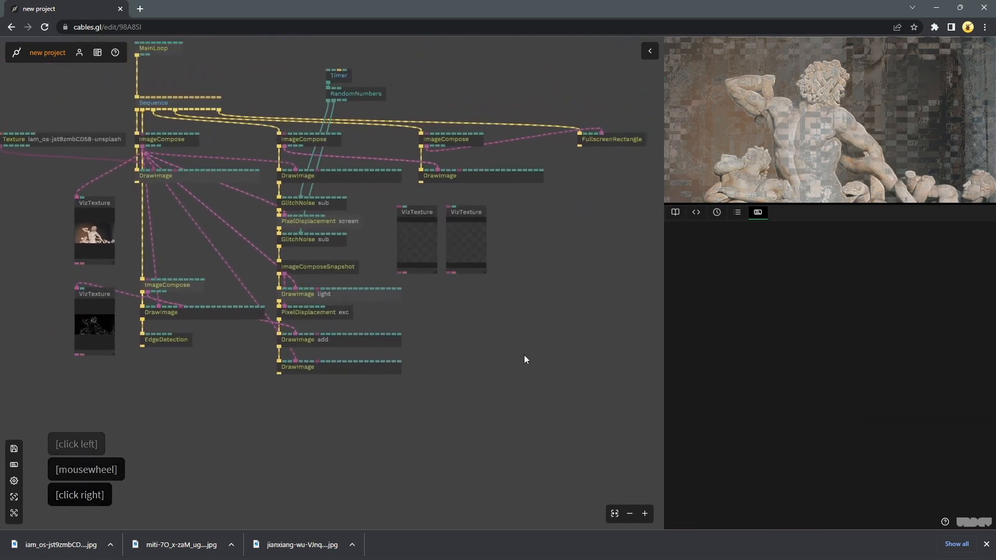
pyautogui.moveTo(280, 146); pyautogui.dragTo(106, 388)
pyautogui.moveTo(491, 217); pyautogui.dragTo(87, 466)
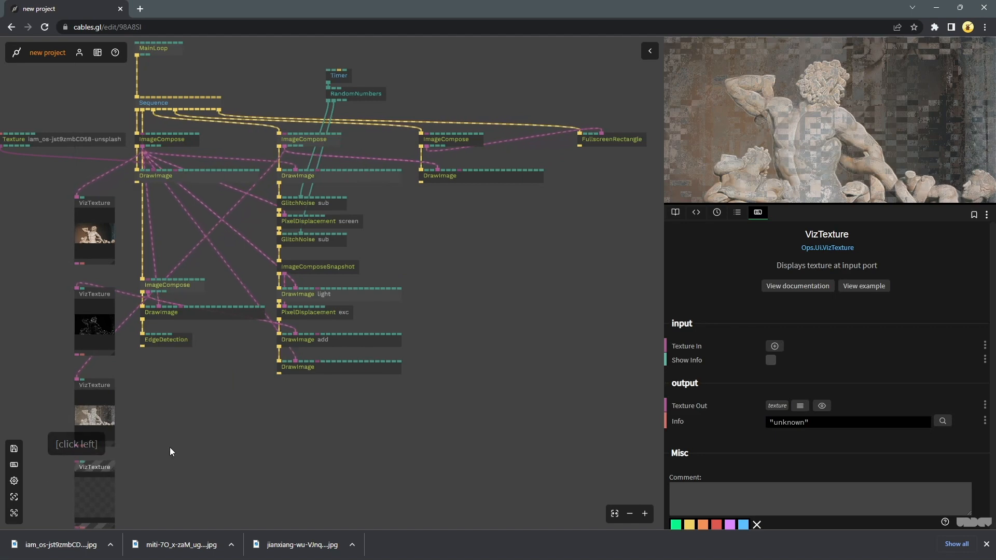
pyautogui.moveTo(173, 452); pyautogui.dragTo(247, 406)
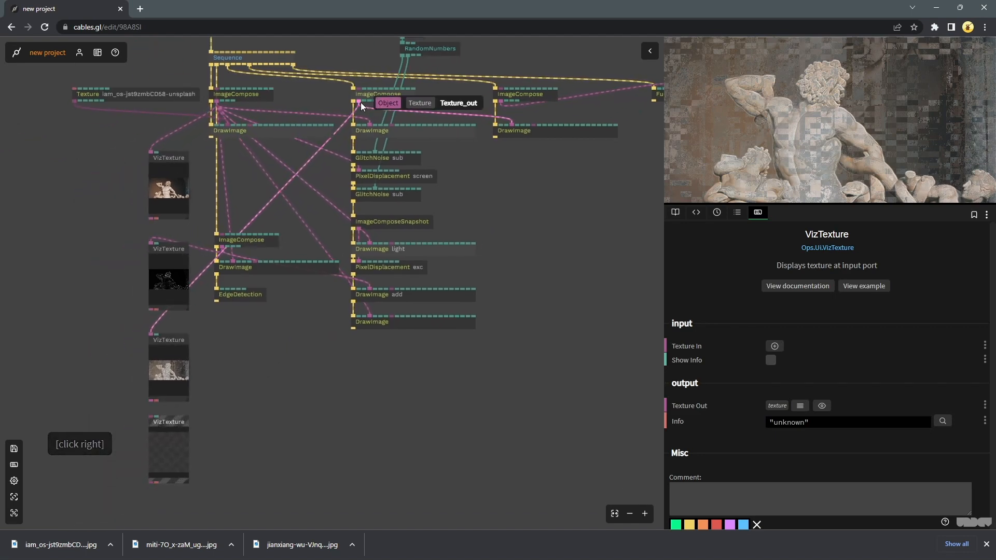
pyautogui.moveTo(502, 105); pyautogui.dragTo(169, 425)
# Add a Blur op connected below the DrawImage of the final ImageCompose
pyautogui.moveTo(444, 380); pyautogui.dragTo(407, 267)
pyautogui.scroll(3, 391, 187)
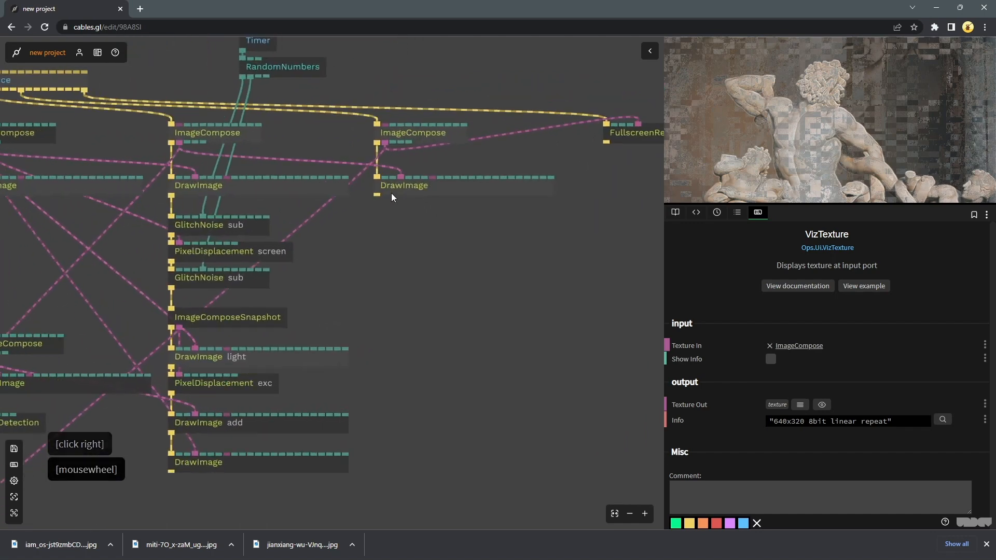
pyautogui.moveTo(377, 197); pyautogui.dragTo(373, 224)
pyautogui.write('b')
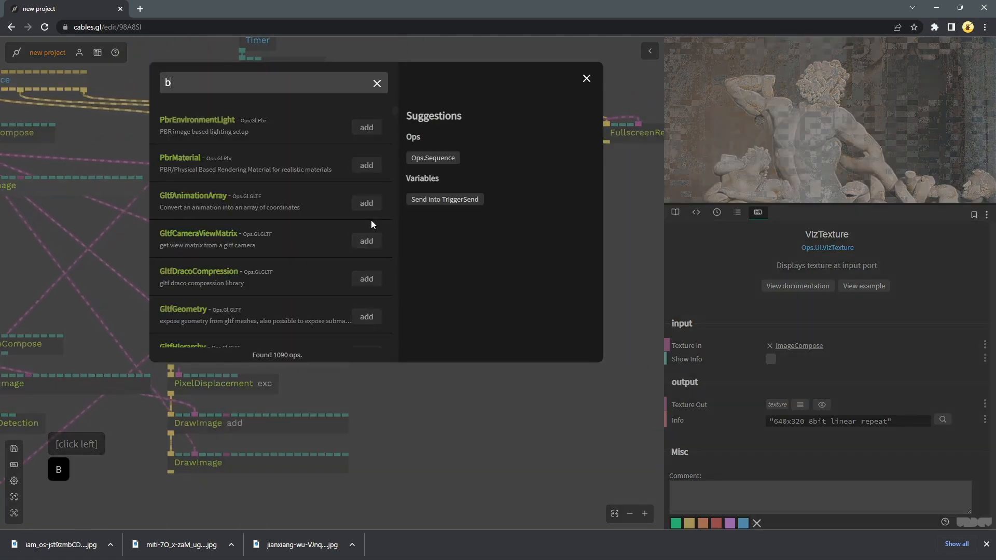
pyautogui.write('lur')
pyautogui.click(367, 127)
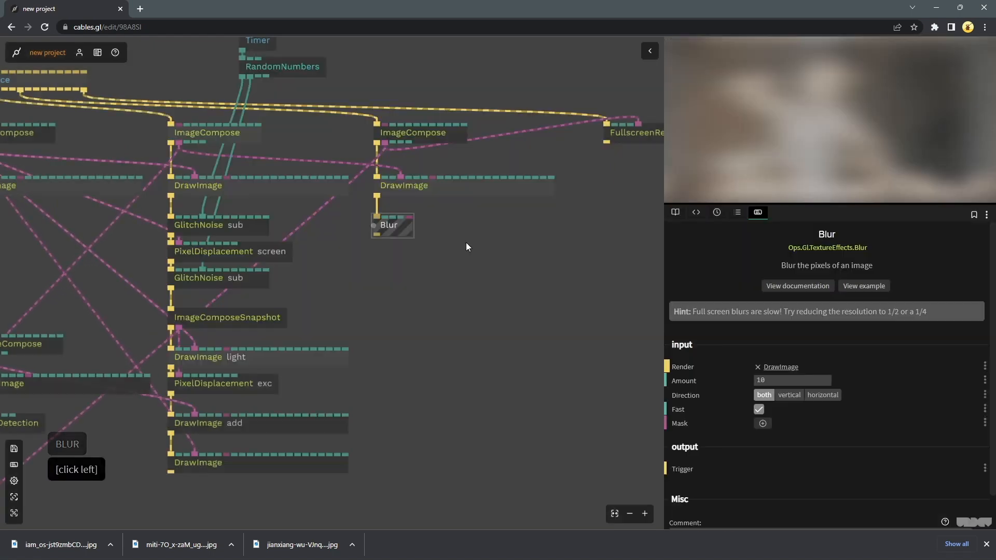
# Search the ops for "sharp" and add a Sharpen op directly beneath the Blur
pyautogui.hotkey('ctrl', 'c')
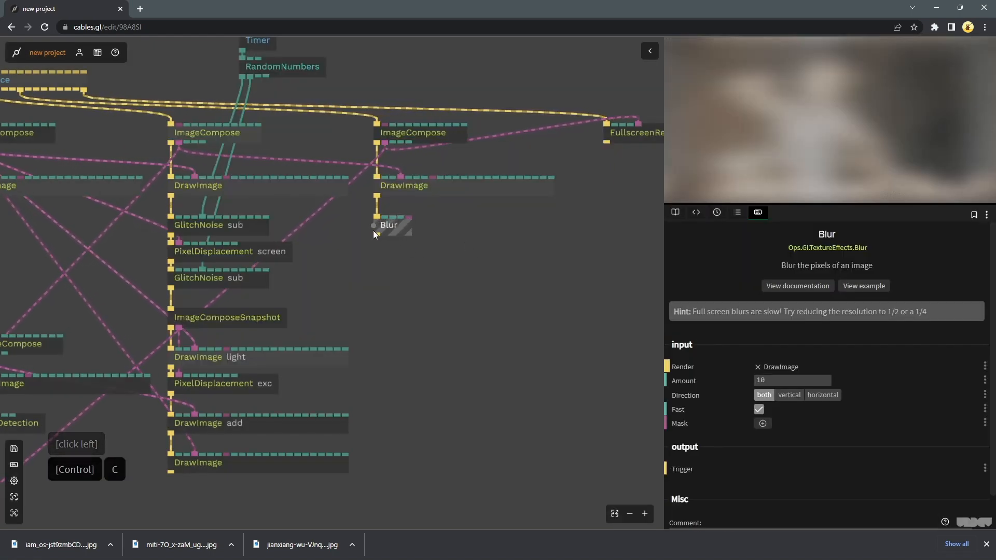
pyautogui.press('Tab')
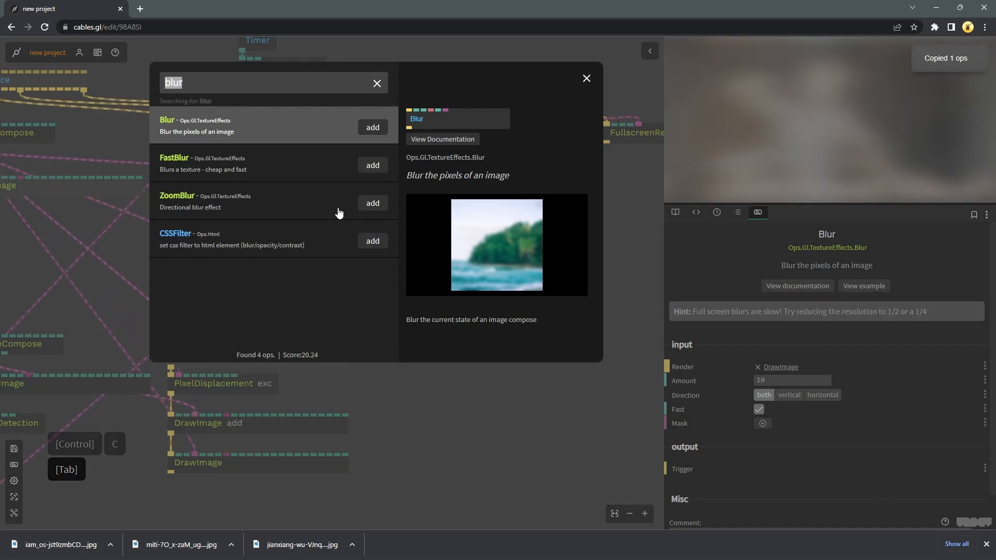
pyautogui.write('sharp')
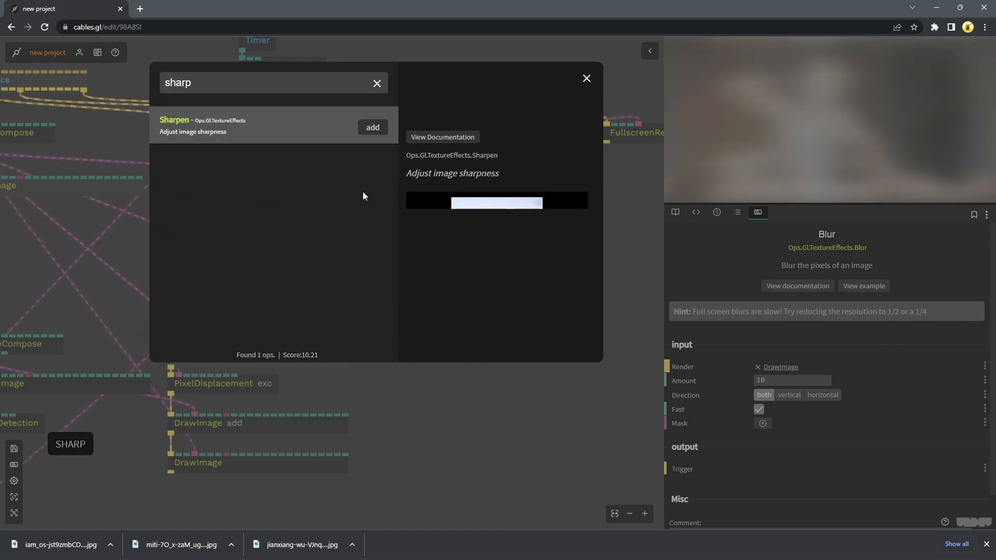
pyautogui.click(384, 136)
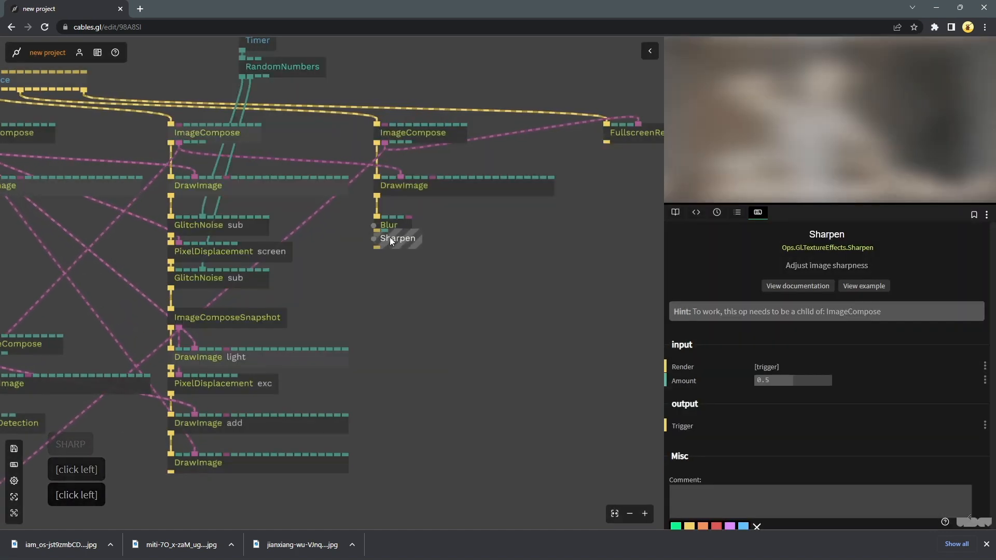
# Connect the Sharpen op beneath the Blur in the final ImageCompose and set its amount to 64
pyautogui.click(392, 254)
pyautogui.moveTo(377, 257); pyautogui.dragTo(393, 230)
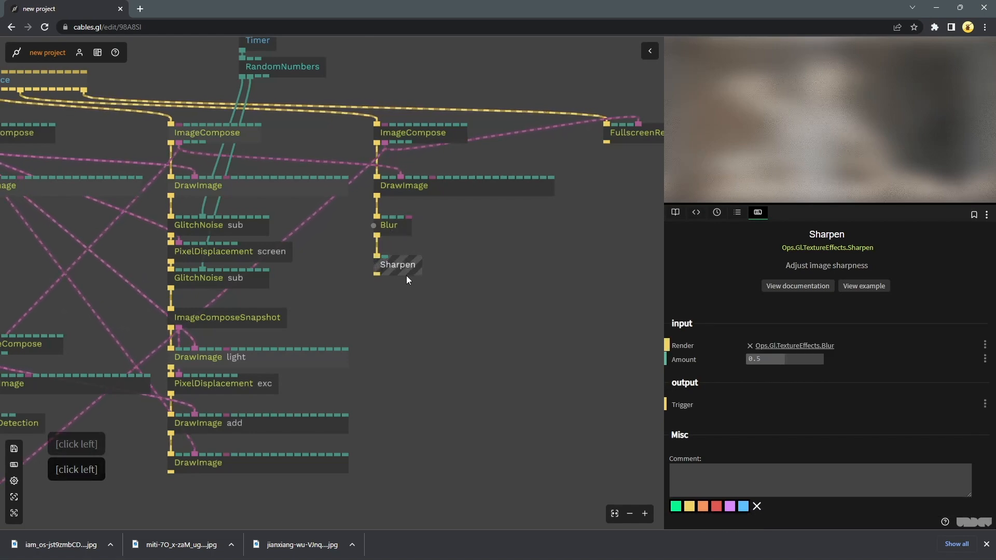
pyautogui.scroll(-5, 410, 270)
pyautogui.scroll(2, 483, 257)
pyautogui.click(412, 268)
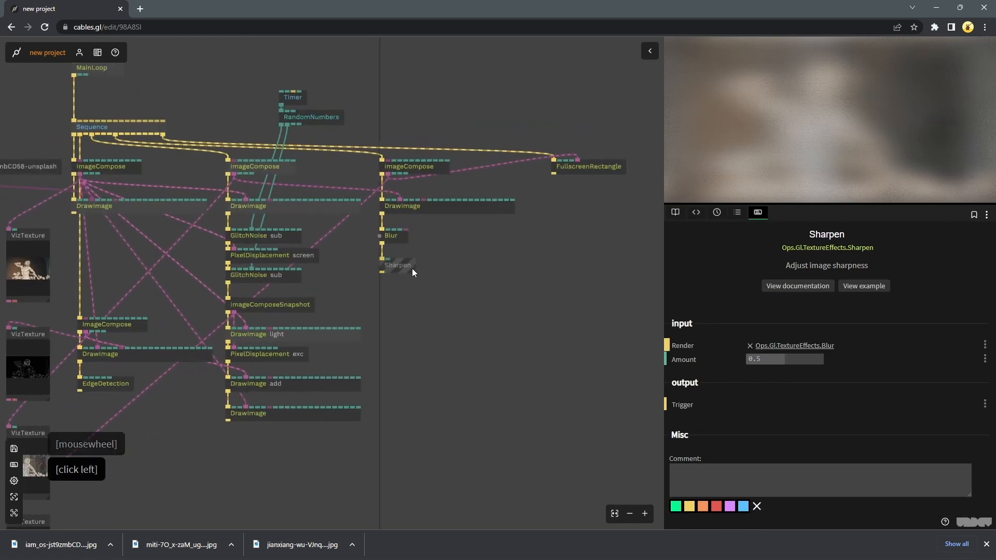
pyautogui.click(769, 363)
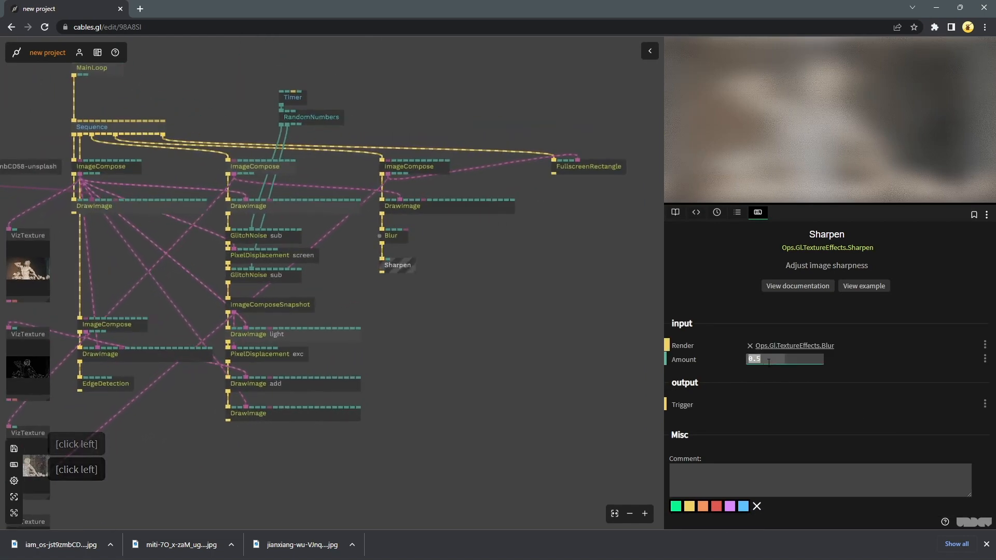
pyautogui.write('64')
# Reduce the Blur's amount to 0.3 and fine-tune it to 0.42
pyautogui.click(406, 238)
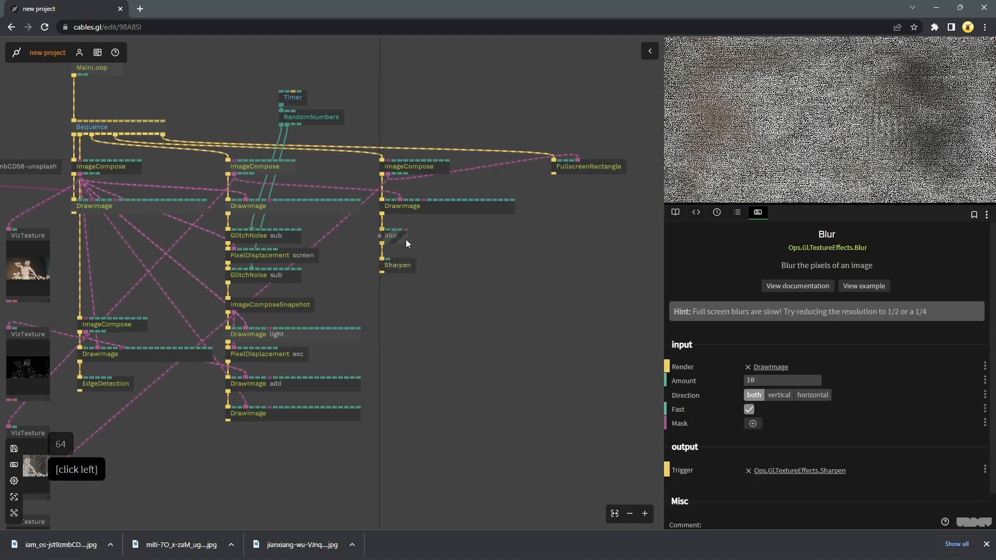
pyautogui.click(757, 402)
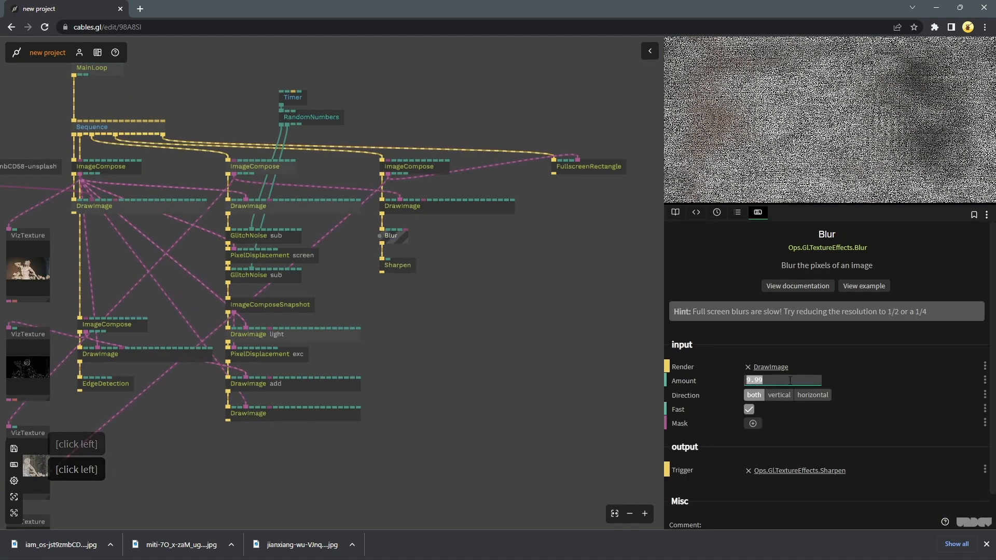
pyautogui.write('0.')
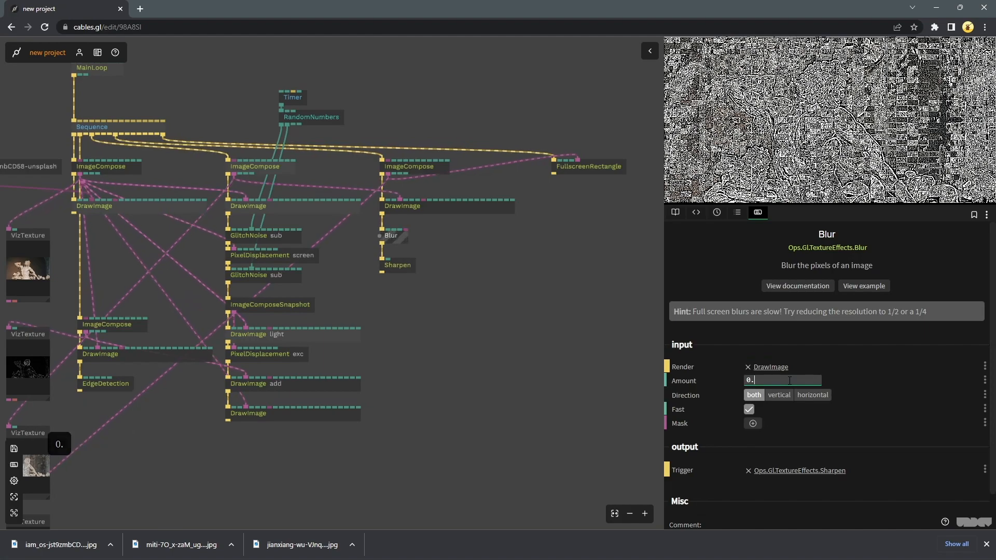
pyautogui.write('3')
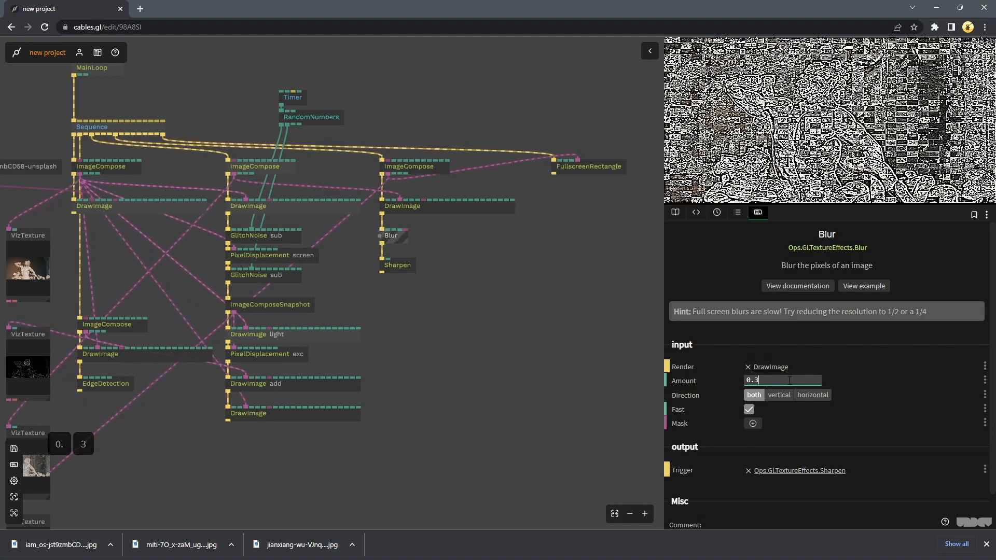
pyautogui.click(852, 395)
pyautogui.moveTo(783, 381)
pyautogui.mouseDown()
pyautogui.moveTo(543, 381)
pyautogui.moveTo(849, 381)
pyautogui.moveTo(790, 381)
pyautogui.mouseUp()
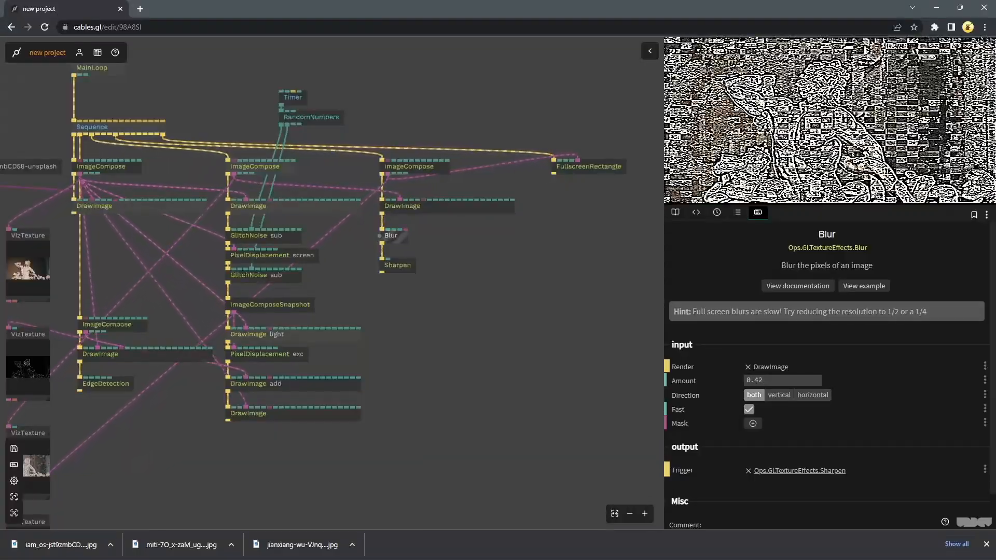
# Duplicate the lowest DrawImage of the glitch ImageCompose, chain the copy beneath it and feed its image from the final ImageCompose's texture output
pyautogui.scroll(-3, 399, 291)
pyautogui.moveTo(399, 291); pyautogui.dragTo(444, 229)
pyautogui.scroll(3, 444, 228)
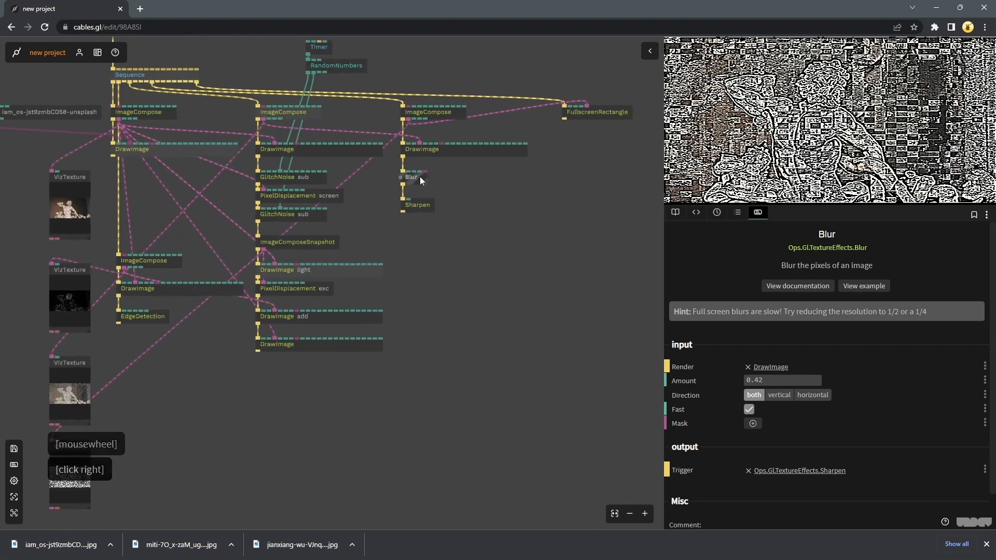
pyautogui.click(275, 345)
pyautogui.hotkey('ctrl', 'c')
pyautogui.hotkey('ctrl', 'v')
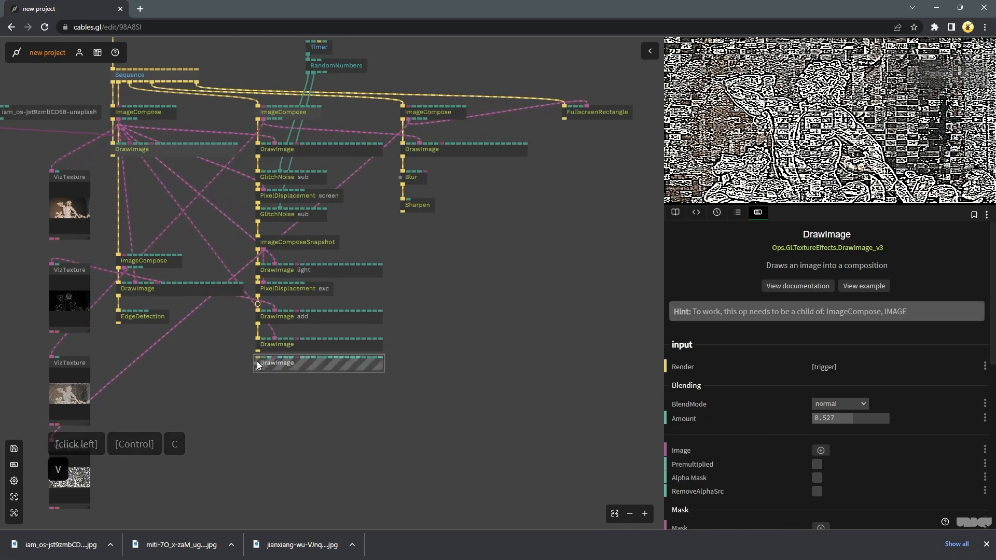
pyautogui.moveTo(258, 357); pyautogui.dragTo(280, 376)
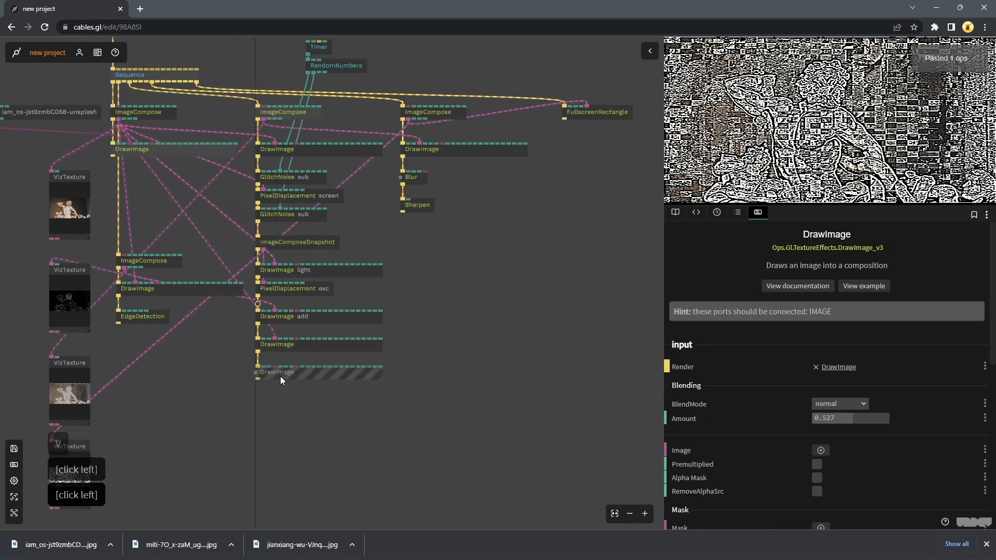
pyautogui.click(292, 349)
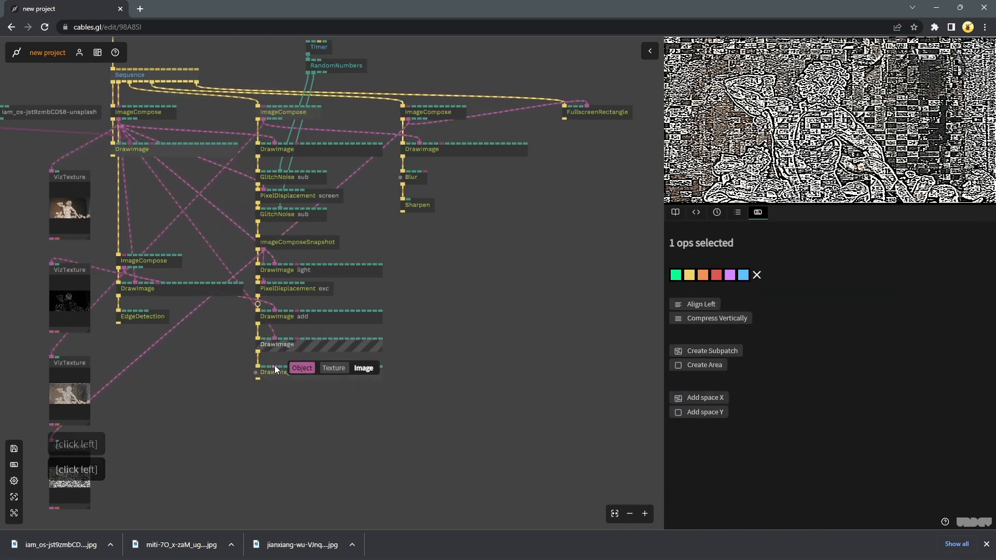
pyautogui.moveTo(275, 366); pyautogui.dragTo(436, 111)
pyautogui.click(334, 375)
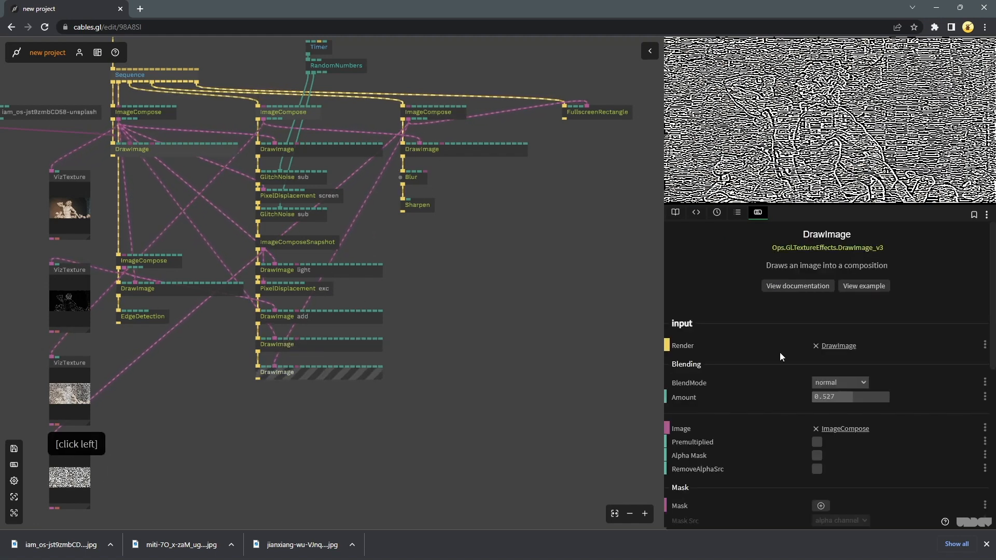
# Set the feedback DrawImage's blend mode to lighten and its amount to 0.611
pyautogui.click(823, 385)
pyautogui.click(834, 404)
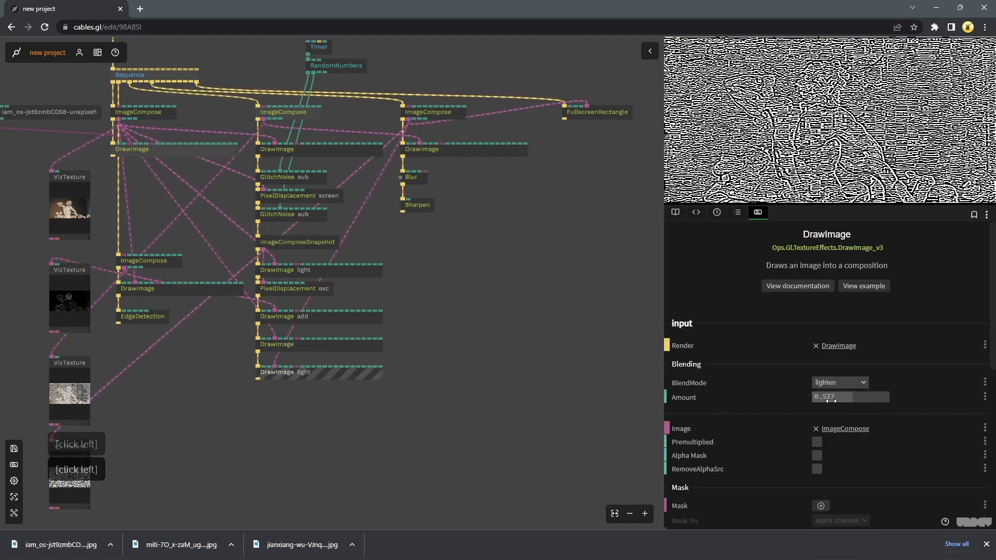
pyautogui.moveTo(853, 399)
pyautogui.mouseDown()
pyautogui.moveTo(889, 399)
pyautogui.moveTo(860, 399)
pyautogui.mouseUp()
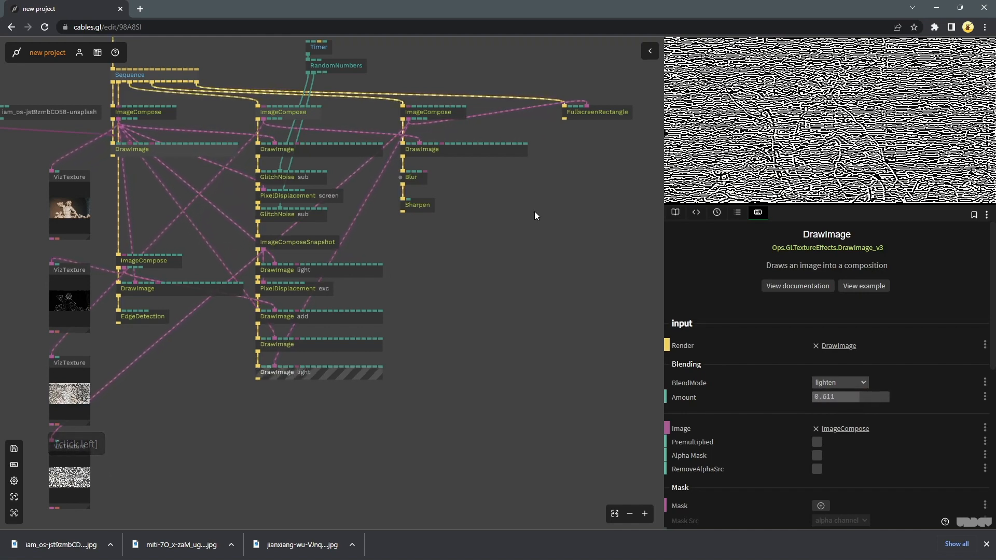
# Try a negative Blur amount of about -1.07 and raise it to 0.72
pyautogui.click(411, 178)
pyautogui.click(411, 178)
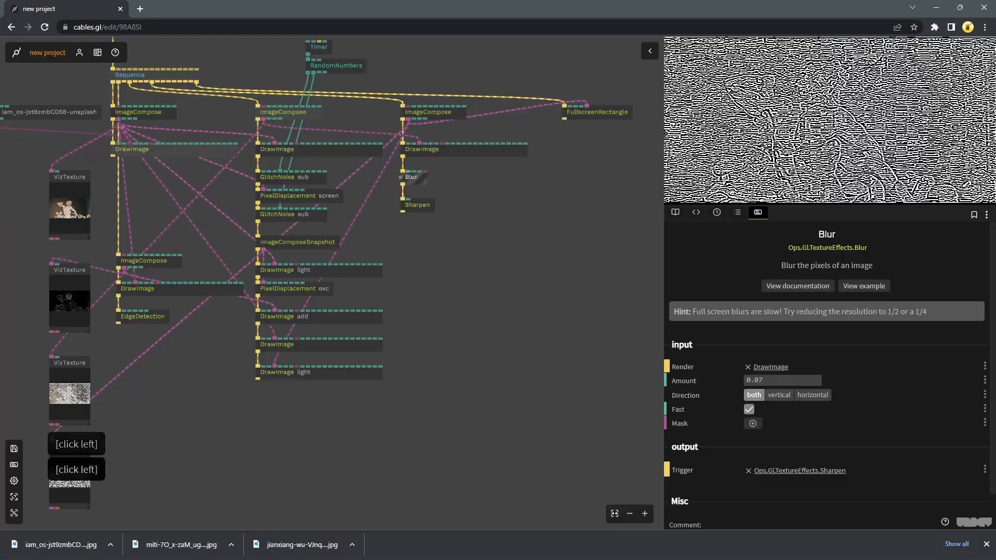
pyautogui.moveTo(783, 381); pyautogui.dragTo(723, 381)
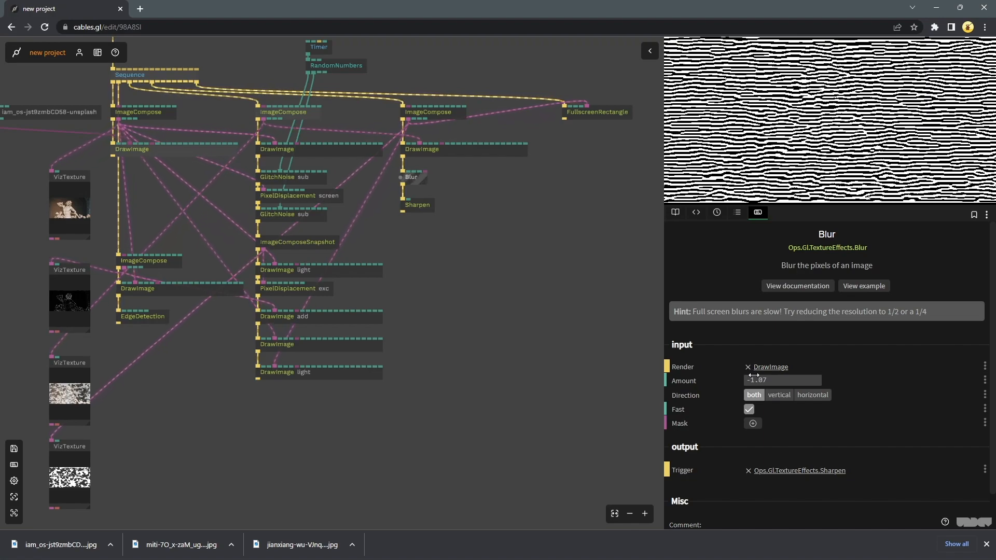
pyautogui.moveTo(767, 382)
pyautogui.mouseDown()
pyautogui.moveTo(937, 381)
pyautogui.moveTo(860, 382)
pyautogui.mouseUp()
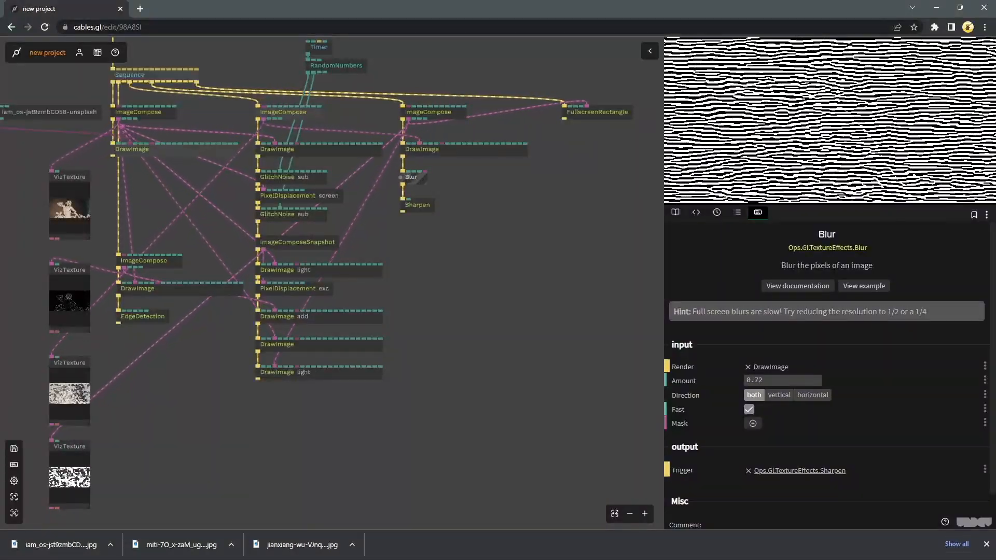
# Lower the feedback DrawImage's amount to 0.247 and try Alpha Mask, Premultiplied and RemoveAlphaSrc, switching each off again
pyautogui.click(318, 375)
pyautogui.moveTo(864, 397); pyautogui.dragTo(832, 397)
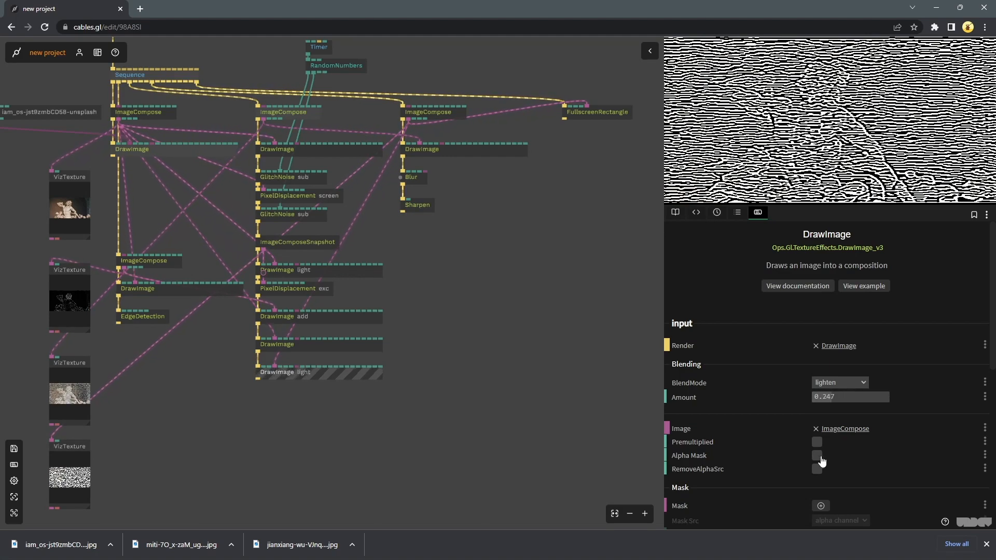
pyautogui.click(819, 457)
pyautogui.click(818, 457)
pyautogui.click(817, 444)
pyautogui.click(816, 444)
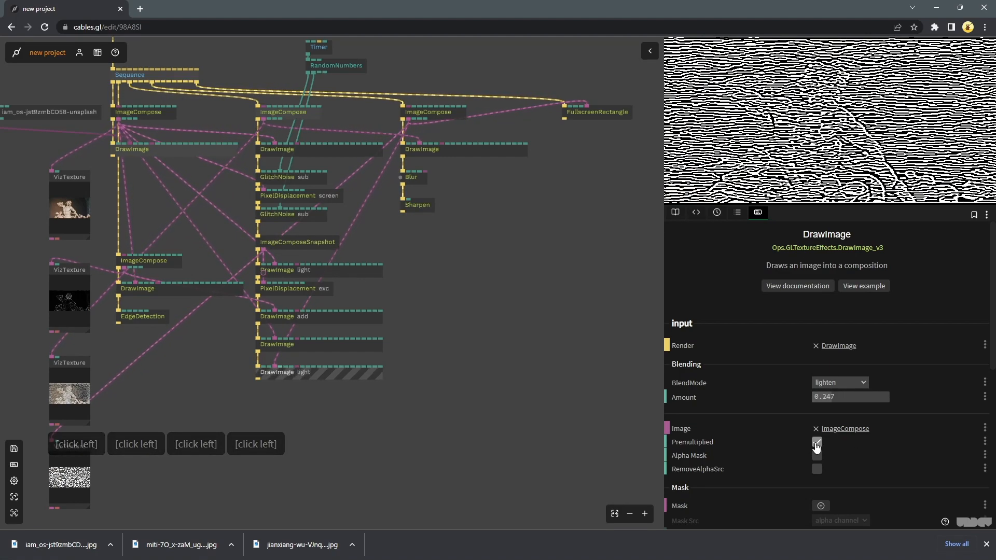
pyautogui.click(818, 470)
pyautogui.click(818, 469)
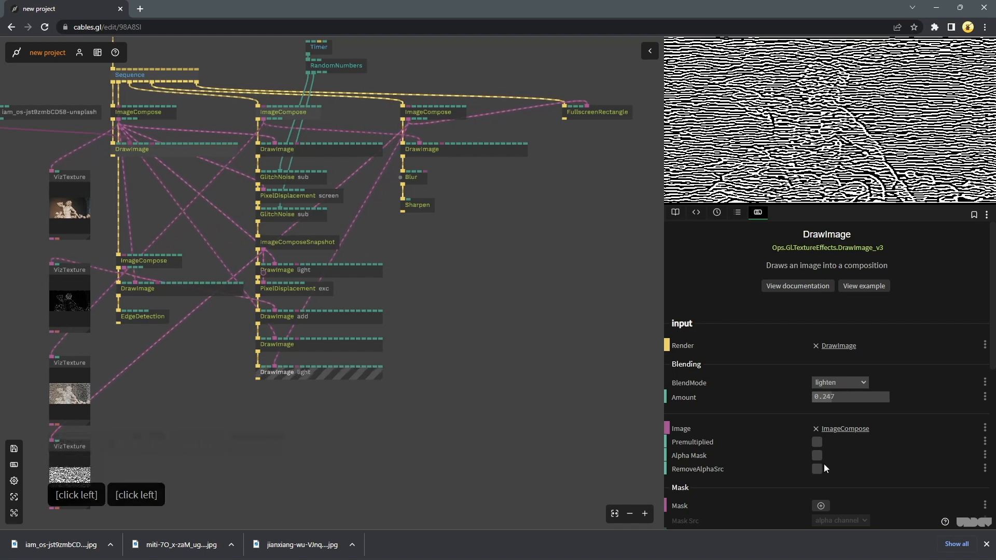
# Set the feedback DrawImage's amount to 0.298 and its blend mode to darken after trying normal and lighten
pyautogui.click(844, 383)
pyautogui.click(836, 391)
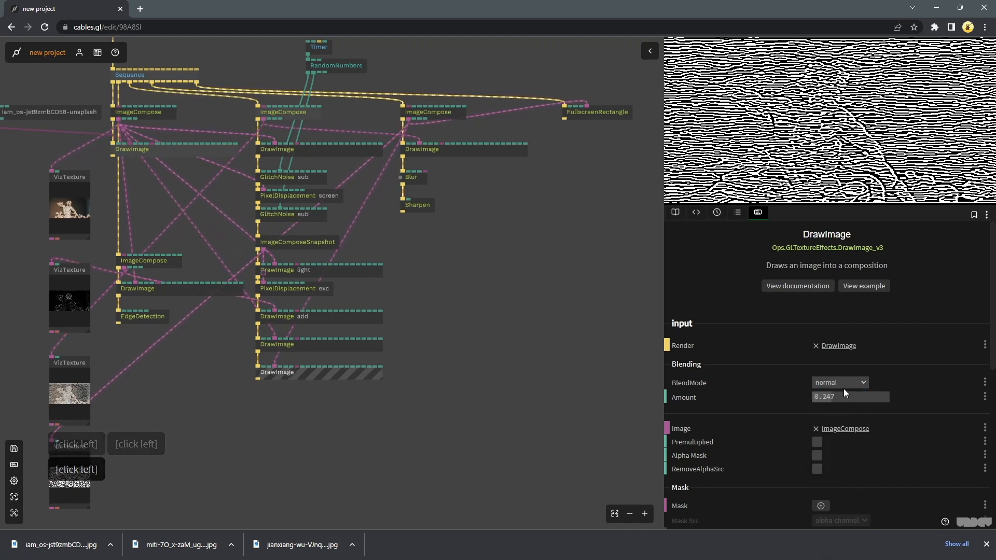
pyautogui.moveTo(843, 398); pyautogui.dragTo(814, 398)
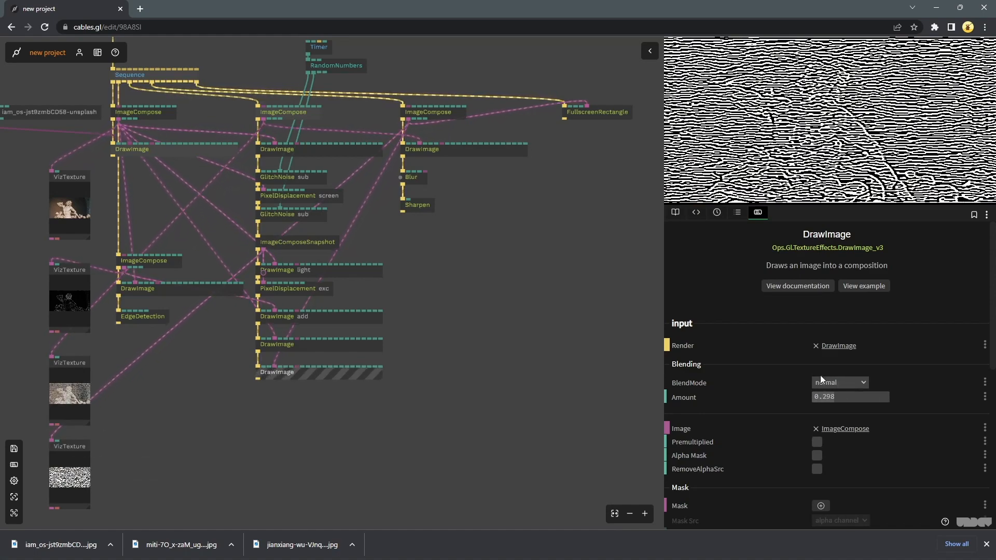
pyautogui.click(833, 382)
pyautogui.click(835, 401)
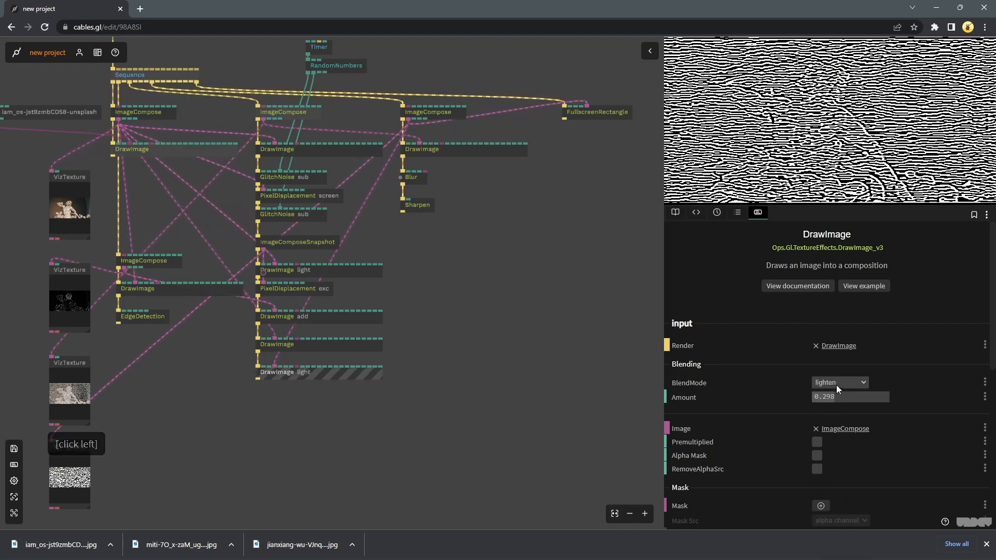
pyautogui.click(837, 385)
pyautogui.click(837, 411)
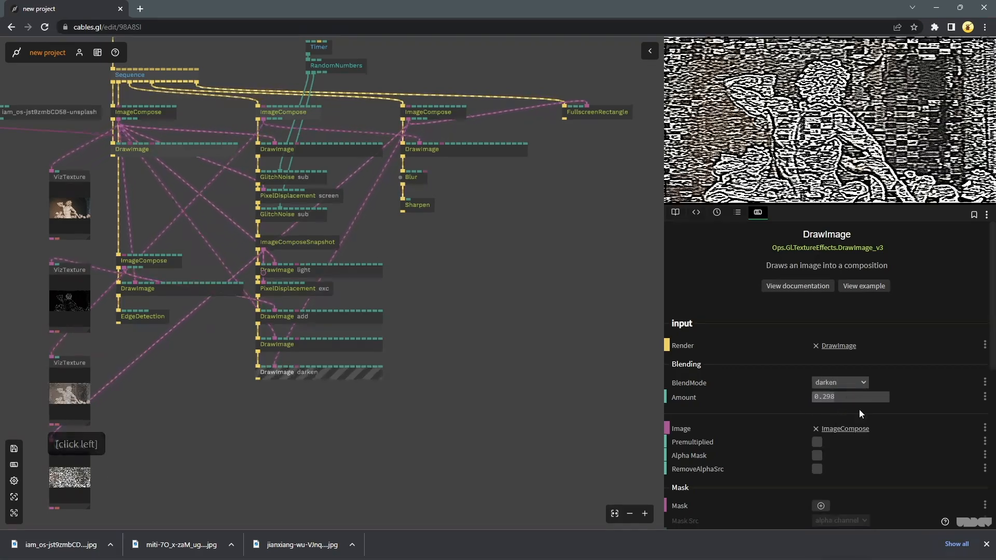
# Set the Sharpen op's amount to 128
pyautogui.click(422, 207)
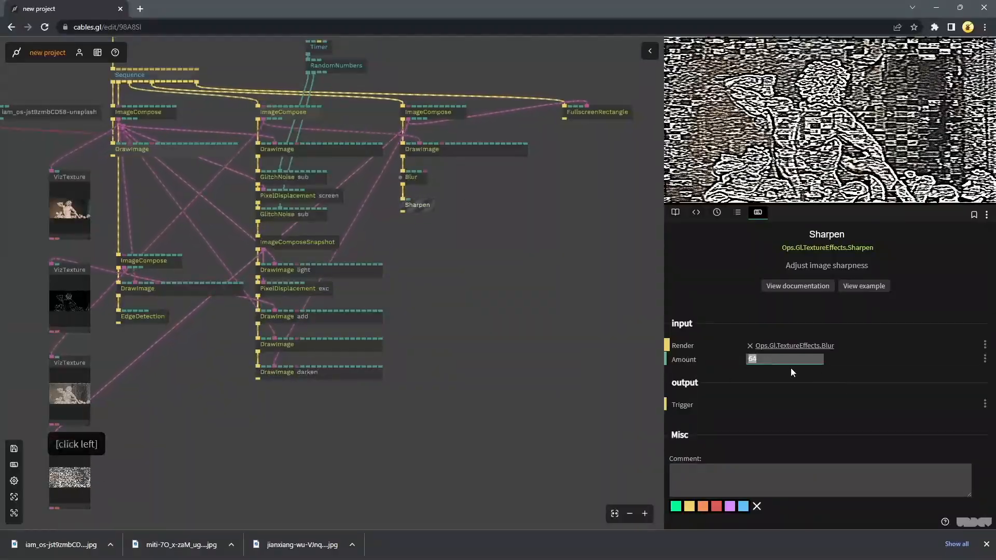
pyautogui.write('128')
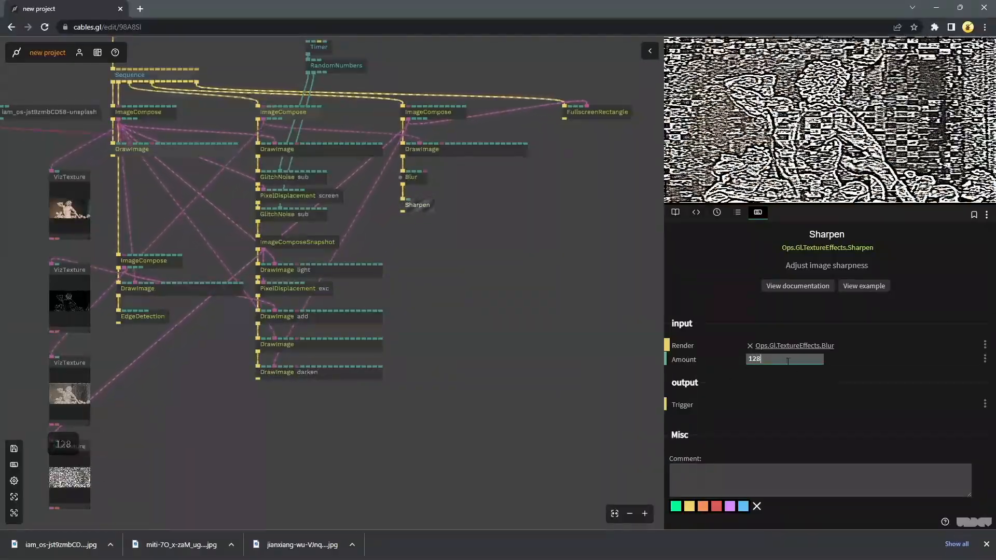
pyautogui.doubleClick(787, 361)
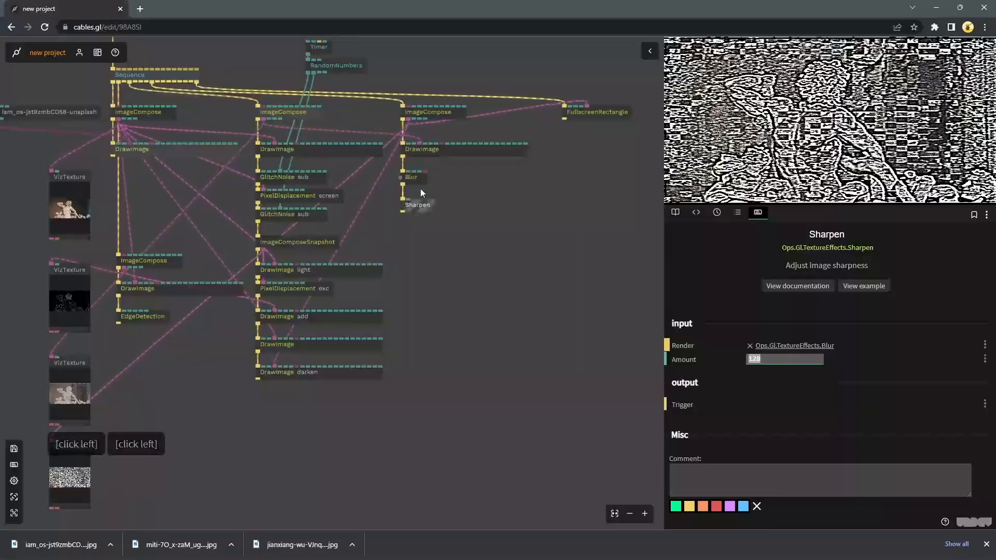
# Set the Blur's direction to both, disable its Fast option and change its amount to -0.58
pyautogui.click(412, 177)
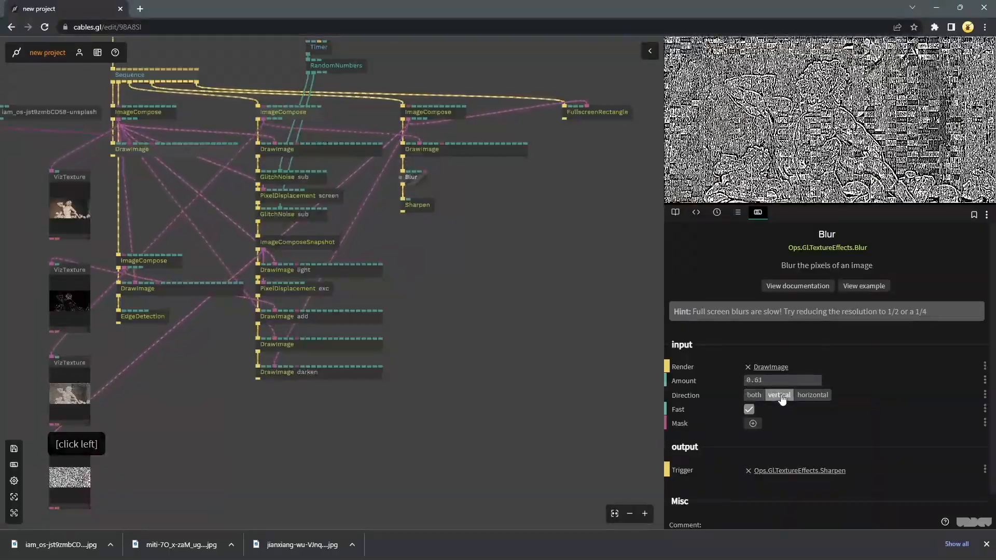
pyautogui.click(754, 395)
pyautogui.click(749, 409)
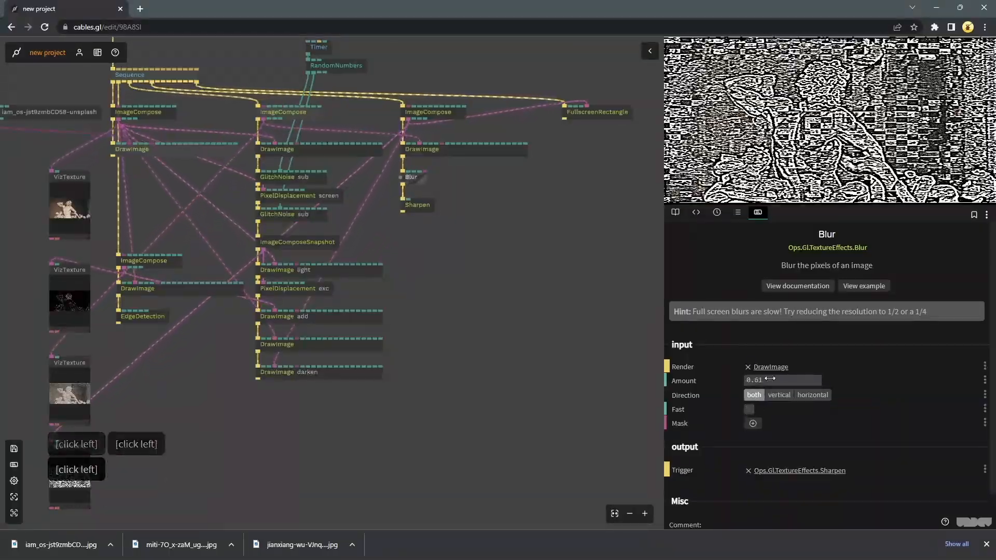
pyautogui.moveTo(772, 383); pyautogui.dragTo(753, 383)
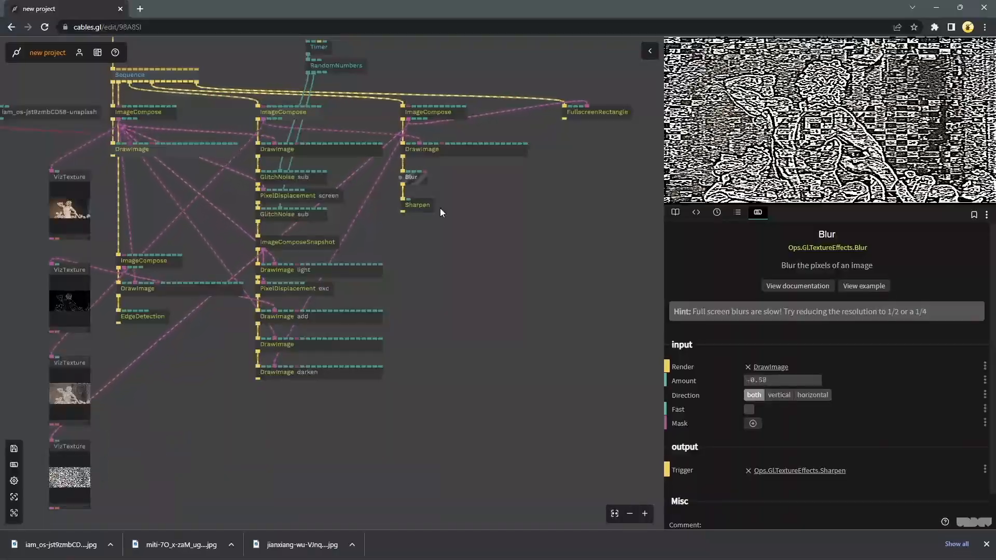
# Add a DrawImage op below the Sharpen and connect its image input to the glitch ImageCompose's texture output
pyautogui.click(425, 217)
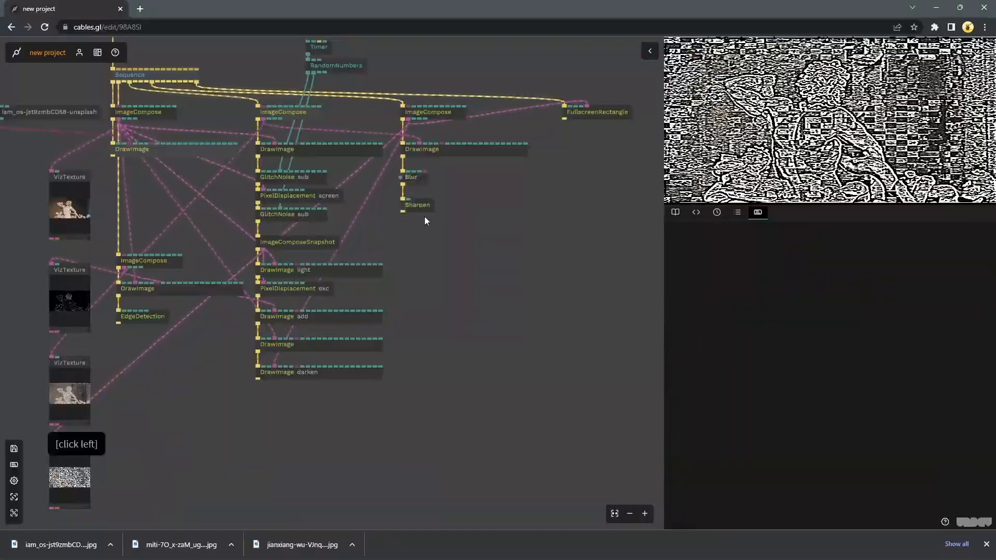
pyautogui.moveTo(402, 212); pyautogui.dragTo(404, 235)
pyautogui.write('draw')
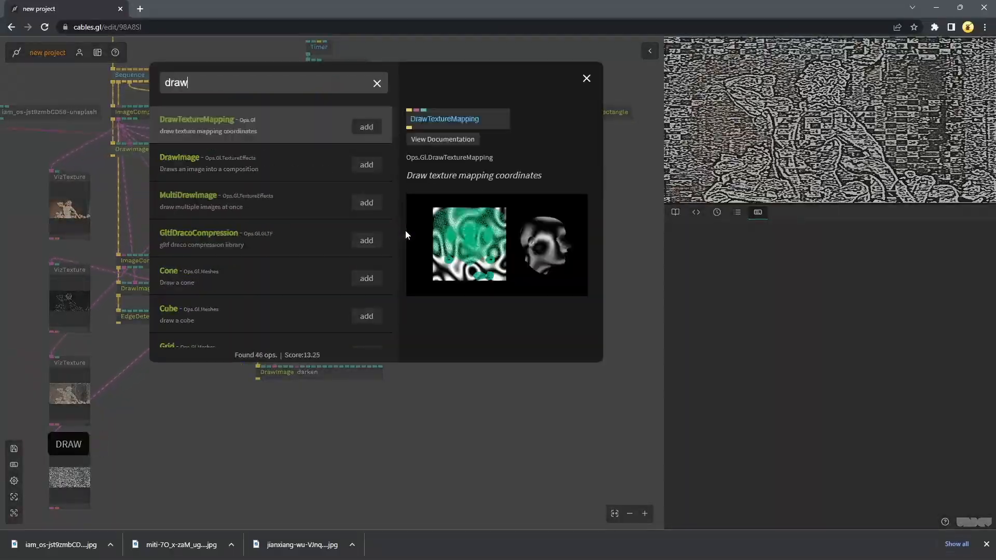
pyautogui.click(356, 170)
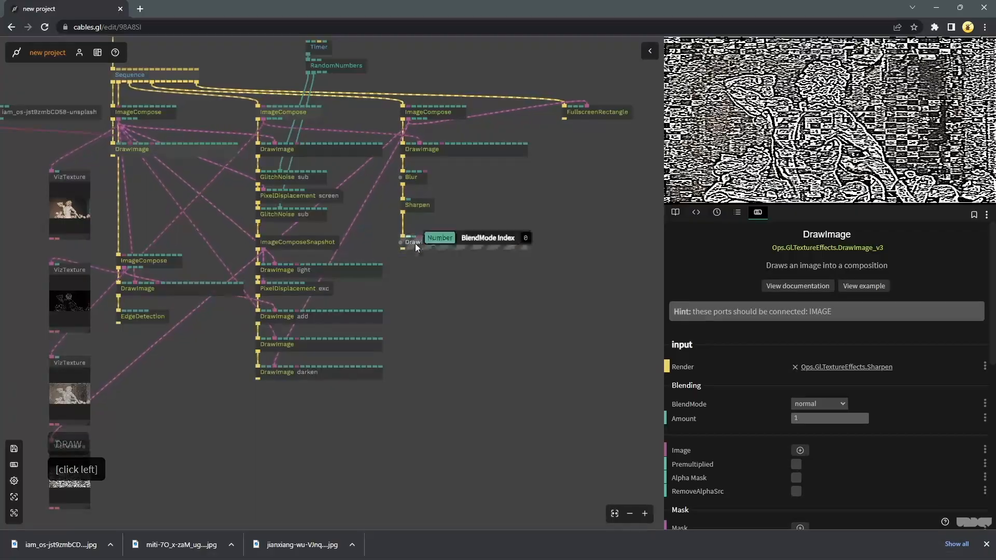
pyautogui.moveTo(419, 235); pyautogui.dragTo(308, 117)
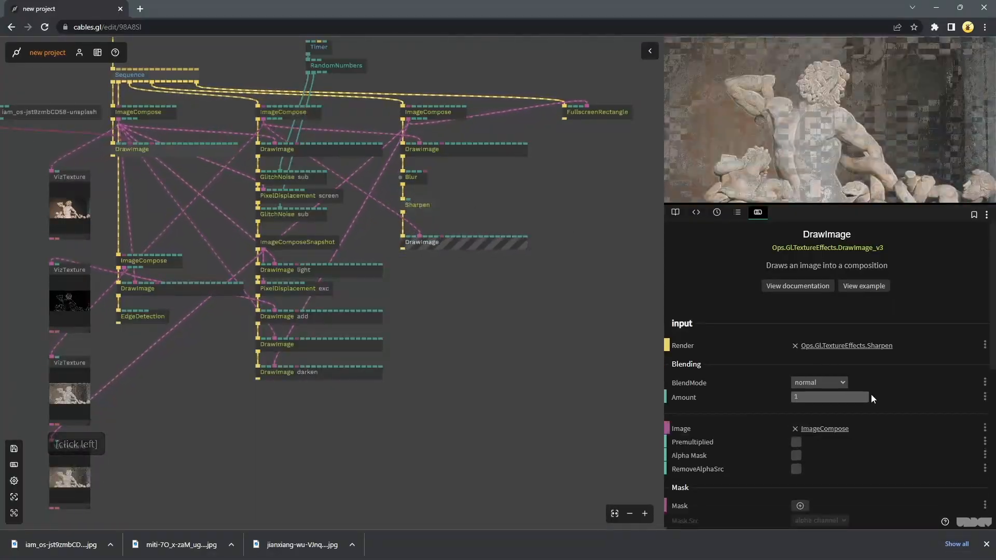
# Set the new DrawImage's blend mode to lighten and move it up closer to the Sharpen op
pyautogui.click(819, 383)
pyautogui.click(823, 402)
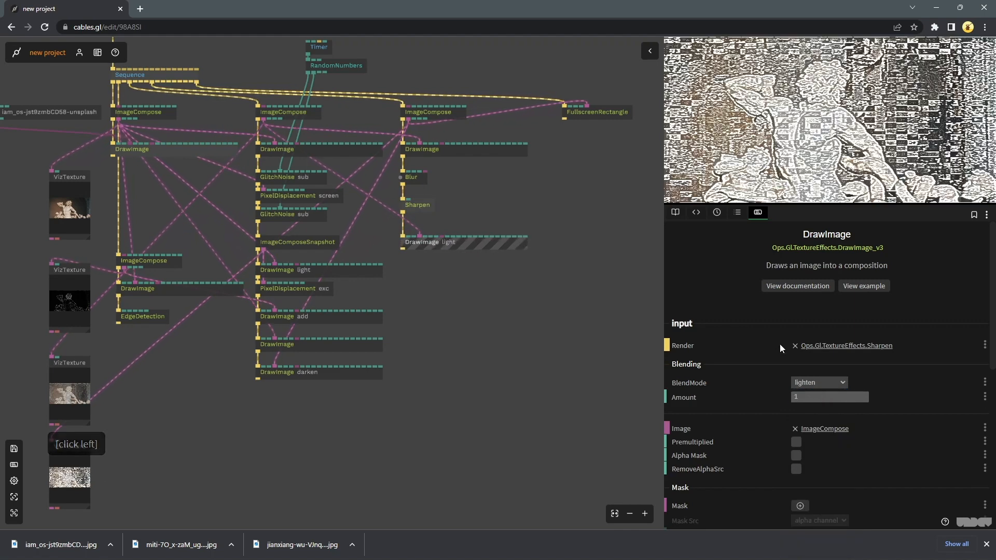
pyautogui.moveTo(441, 244); pyautogui.dragTo(440, 234)
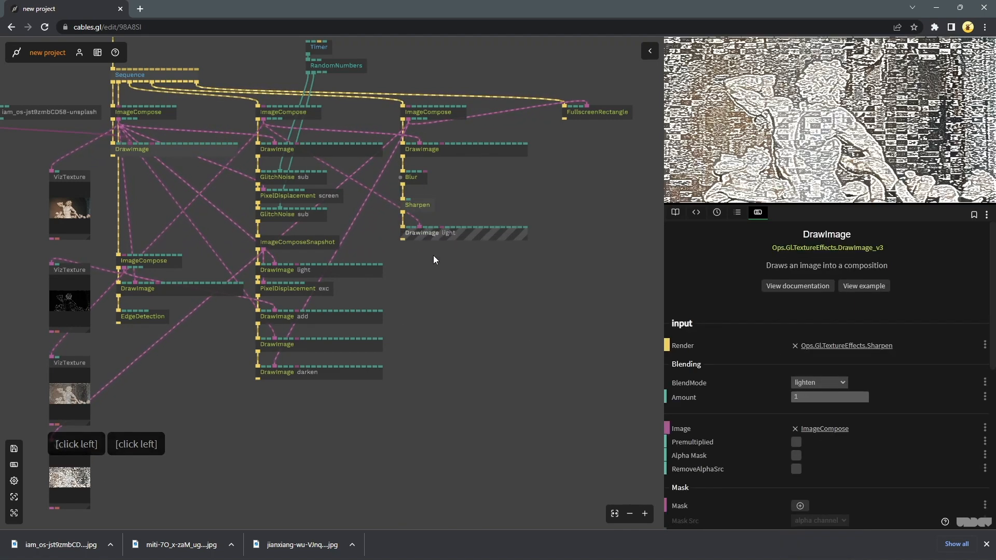
# Start playback of the Timer that drives the RandomNumbers op
pyautogui.click(322, 374)
pyautogui.click(320, 48)
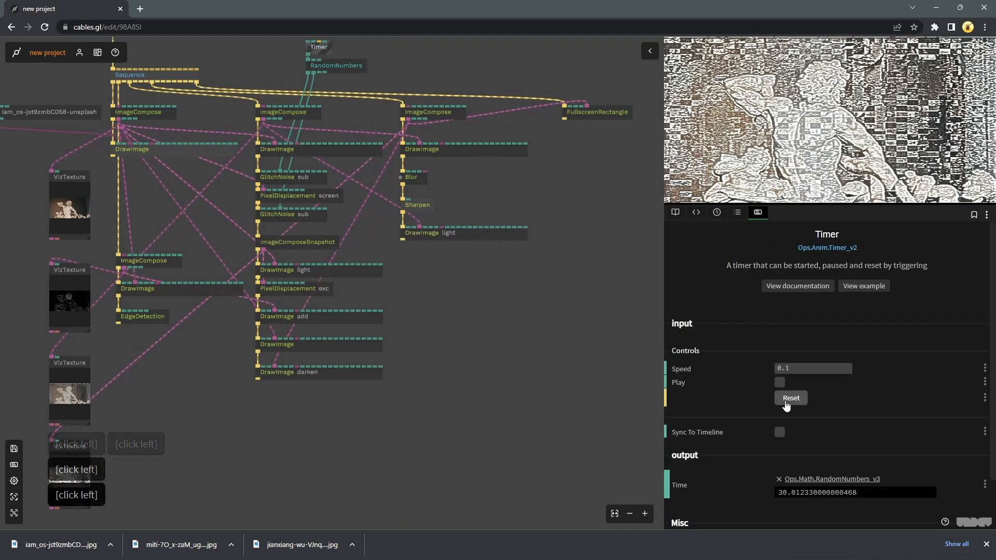
pyautogui.click(489, 338)
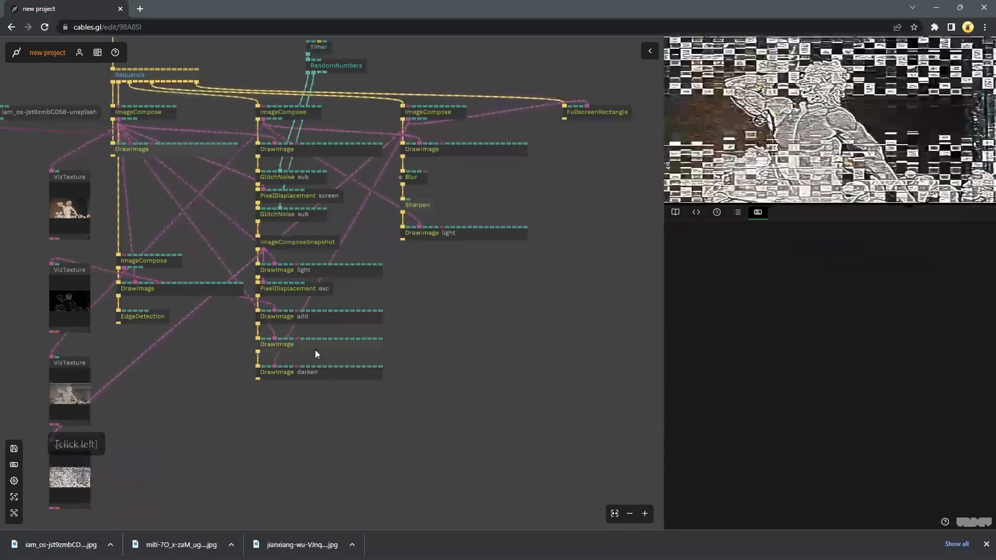
# Set the last DrawImage in the glitch chain to the lighten blend mode with an amount of about 0.036
pyautogui.click(362, 375)
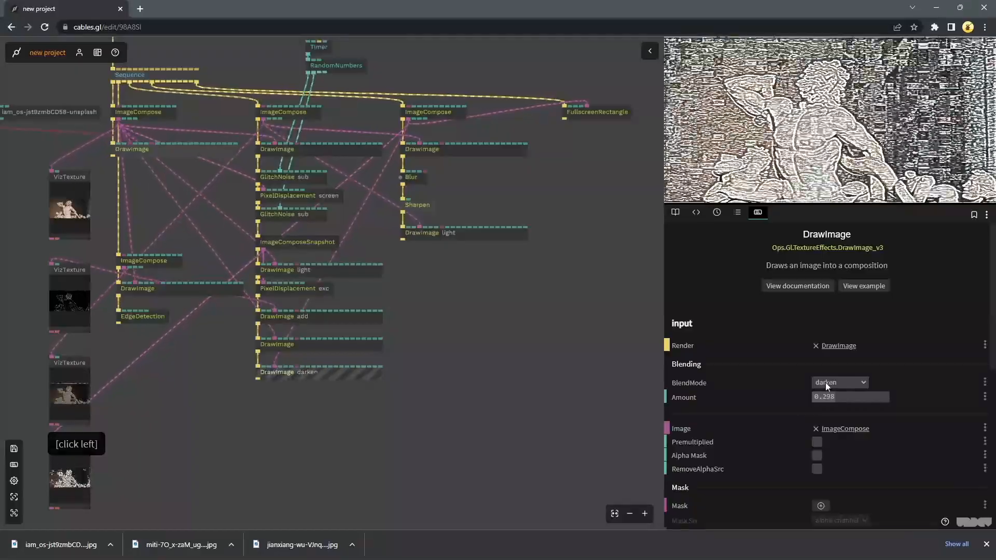
pyautogui.click(830, 383)
pyautogui.click(833, 399)
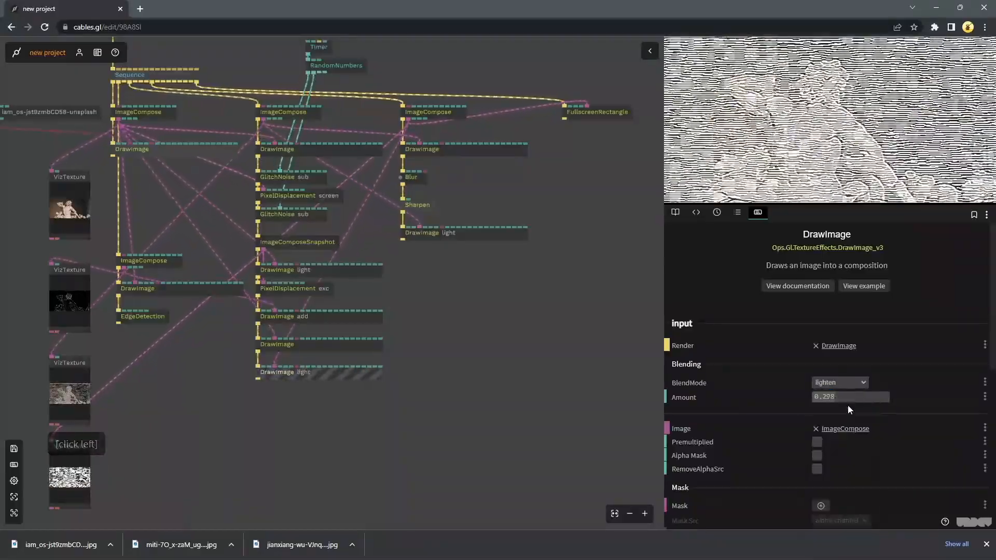
pyautogui.moveTo(847, 399); pyautogui.dragTo(722, 399)
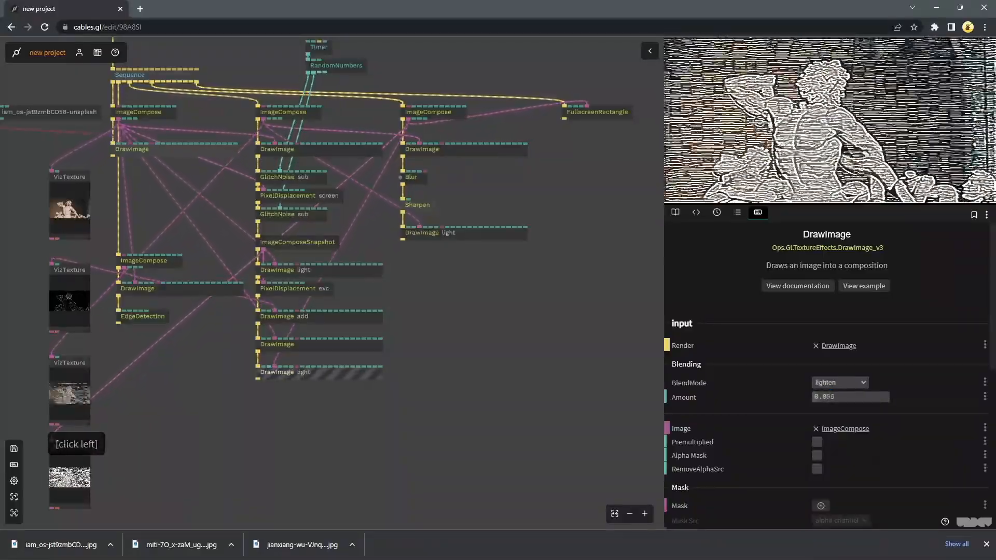
pyautogui.moveTo(846, 398)
pyautogui.mouseDown()
pyautogui.moveTo(991, 398)
pyautogui.moveTo(859, 397)
pyautogui.mouseUp()
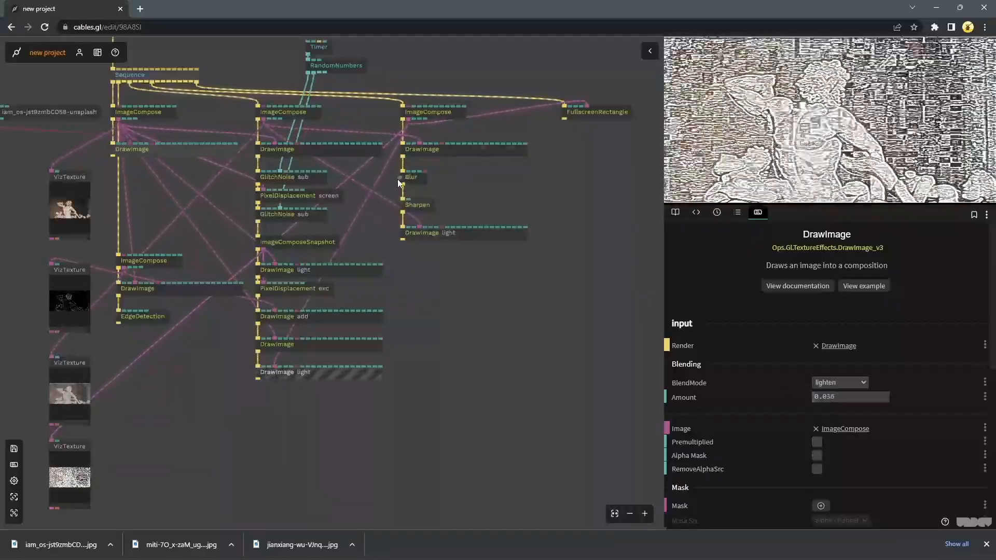
# Set the Blur op's amount to about 0.19
pyautogui.click(399, 179)
pyautogui.click(398, 179)
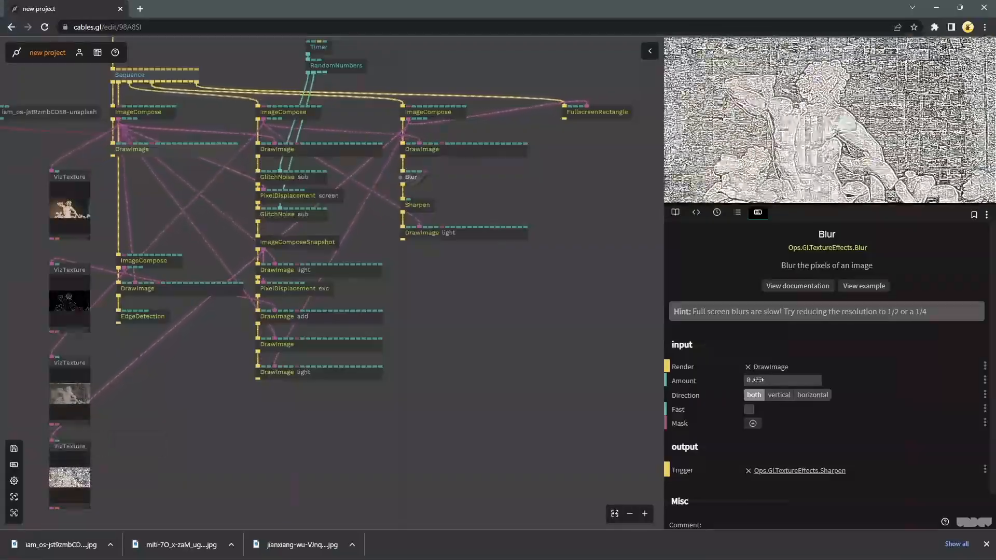
pyautogui.moveTo(760, 380); pyautogui.dragTo(762, 380)
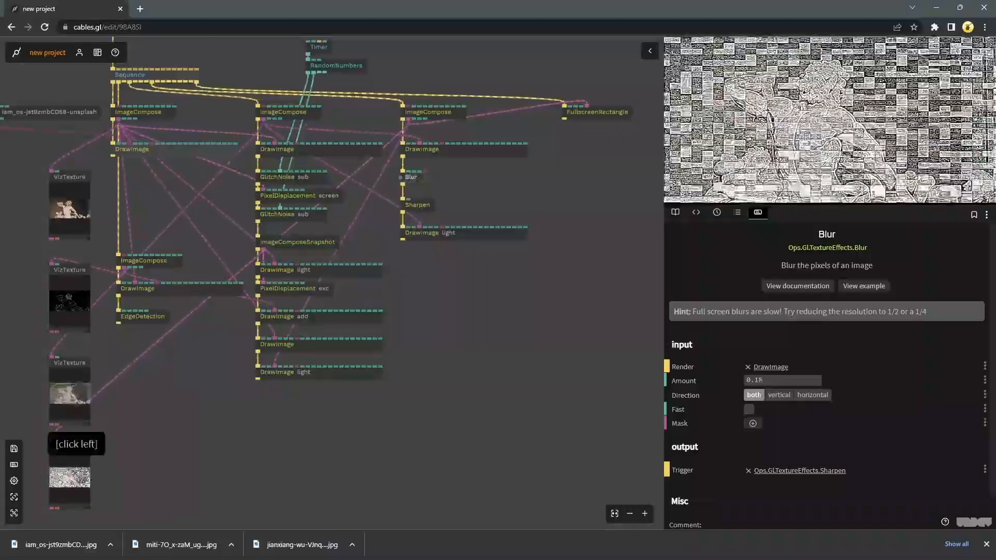
# Set the Sharpen op's amount to 12
pyautogui.click(419, 206)
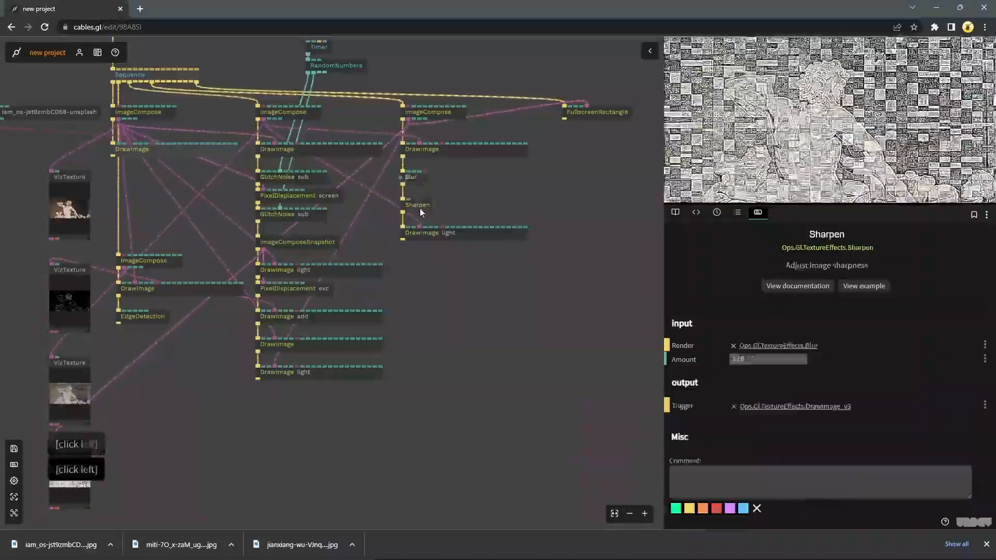
pyautogui.moveTo(746, 359); pyautogui.dragTo(732, 359)
pyautogui.click(748, 360)
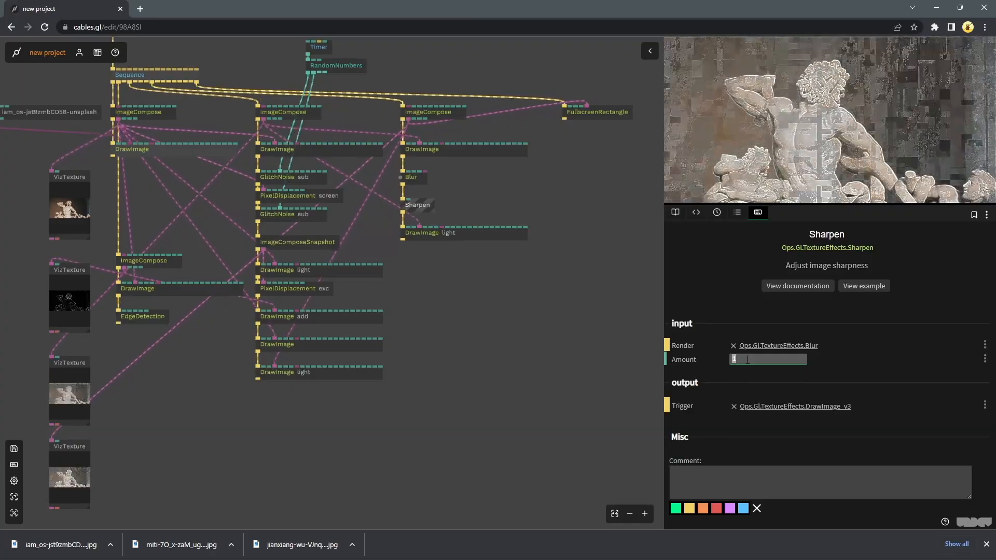
pyautogui.write('12')
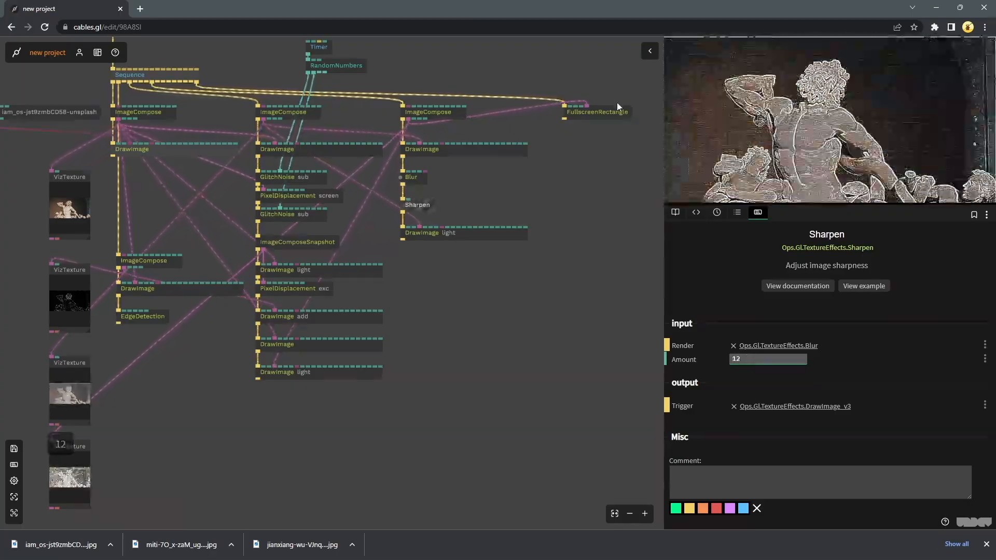
# Examine the VizTexture previews of the individual image compositions
pyautogui.scroll(-3, 597, 192)
pyautogui.scroll(4, 597, 192)
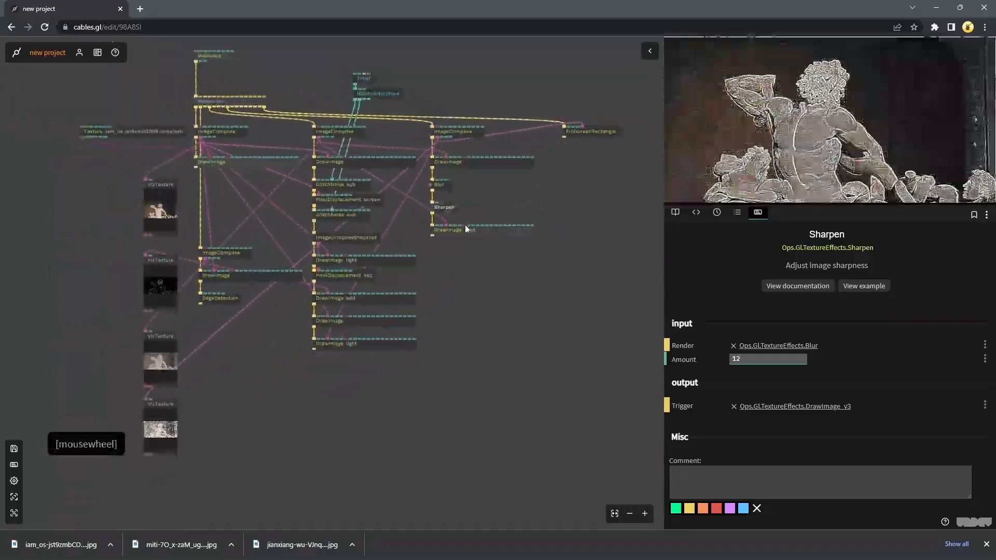
pyautogui.scroll(2, 106, 358)
pyautogui.scroll(2, 105, 355)
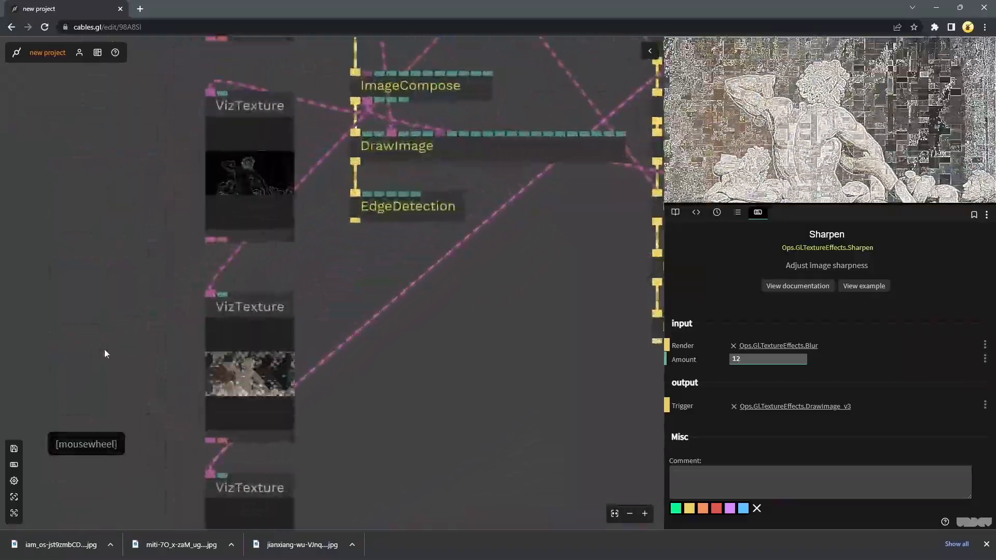
pyautogui.scroll(-4, 122, 306)
pyautogui.scroll(3, 393, 401)
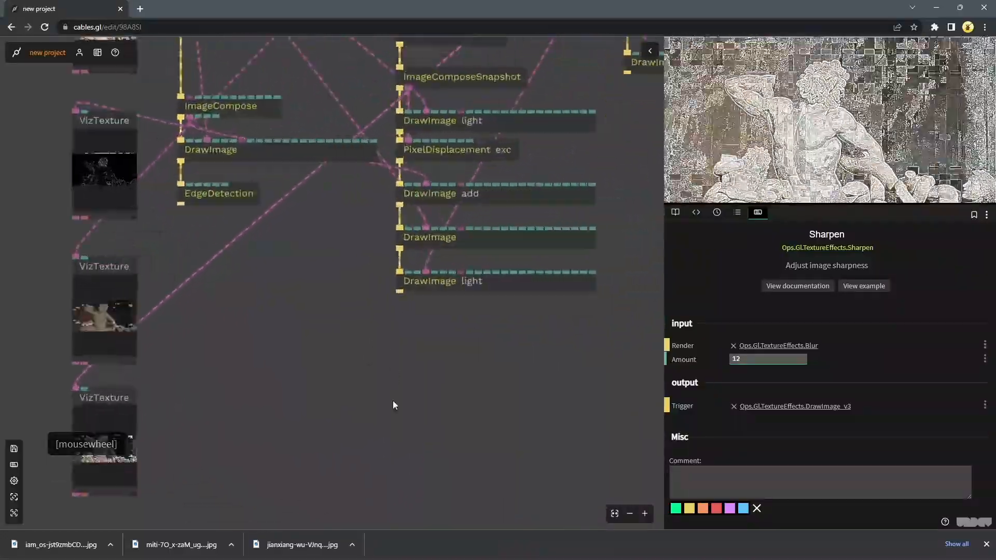
pyautogui.scroll(-3, 395, 400)
# Add a PixelDisplacement op below the final chain's lighten DrawImage and connect its DisplaceTex input to the ImageComposeSnapshot texture
pyautogui.moveTo(397, 398); pyautogui.dragTo(208, 438)
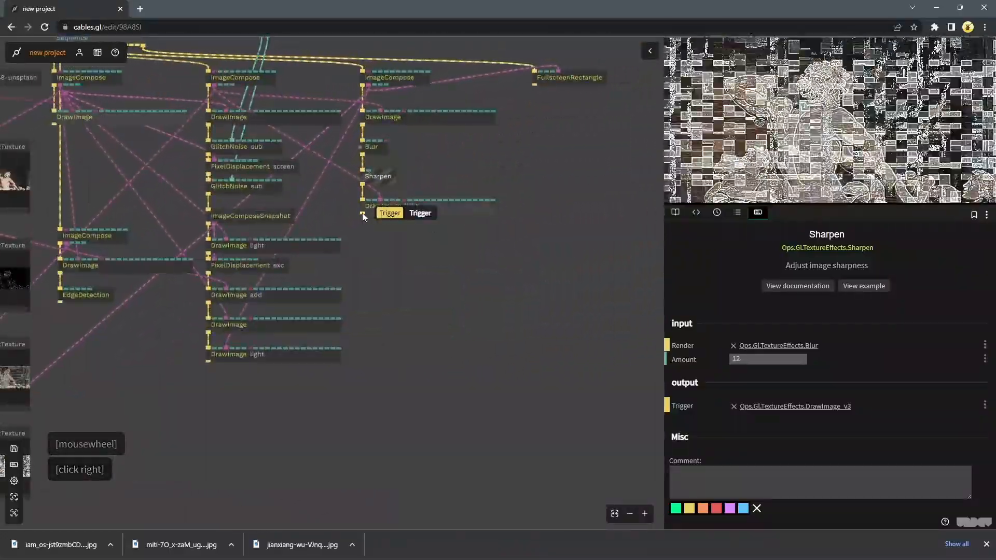
pyautogui.moveTo(362, 213); pyautogui.dragTo(362, 245)
pyautogui.write('displa')
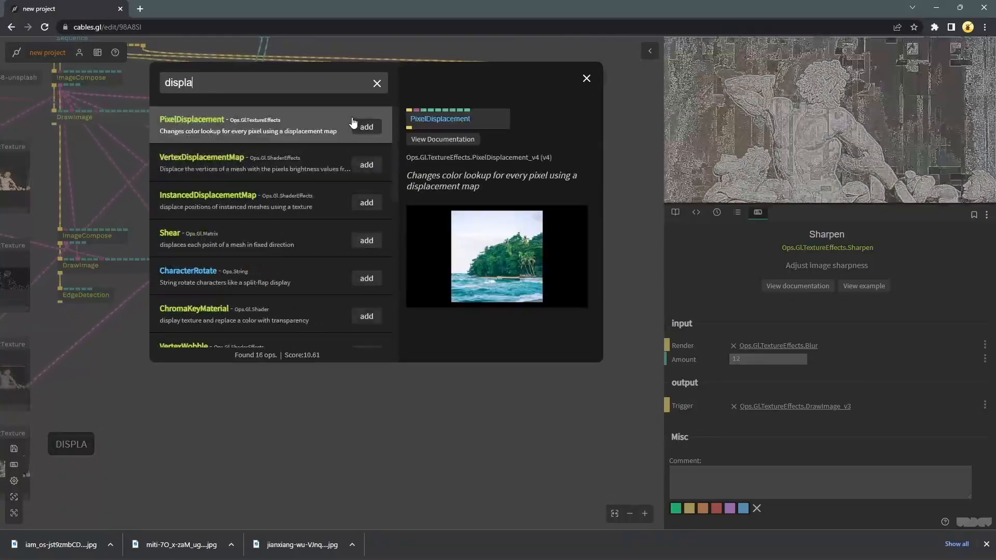
pyautogui.click(357, 125)
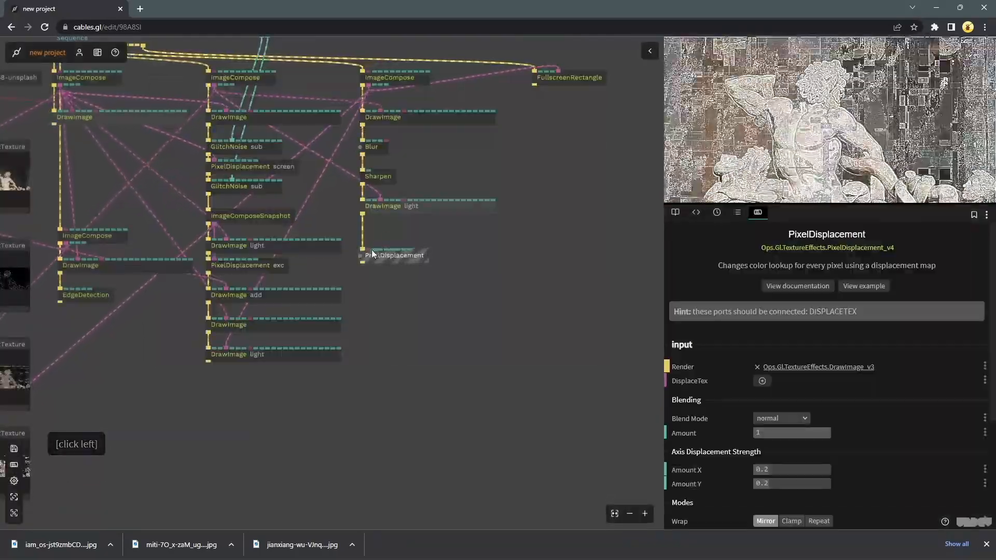
pyautogui.moveTo(370, 252); pyautogui.dragTo(275, 214)
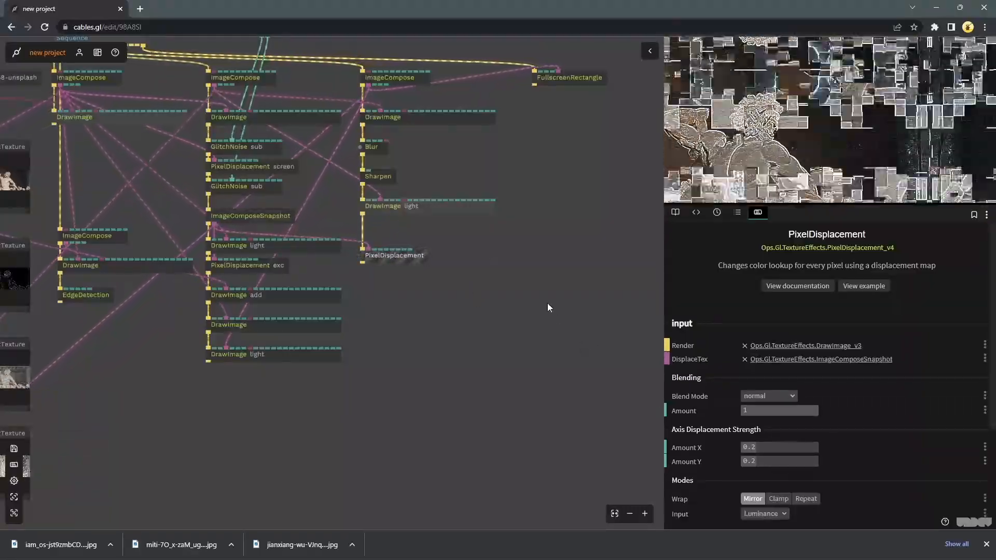
pyautogui.click(391, 247)
pyautogui.click(471, 281)
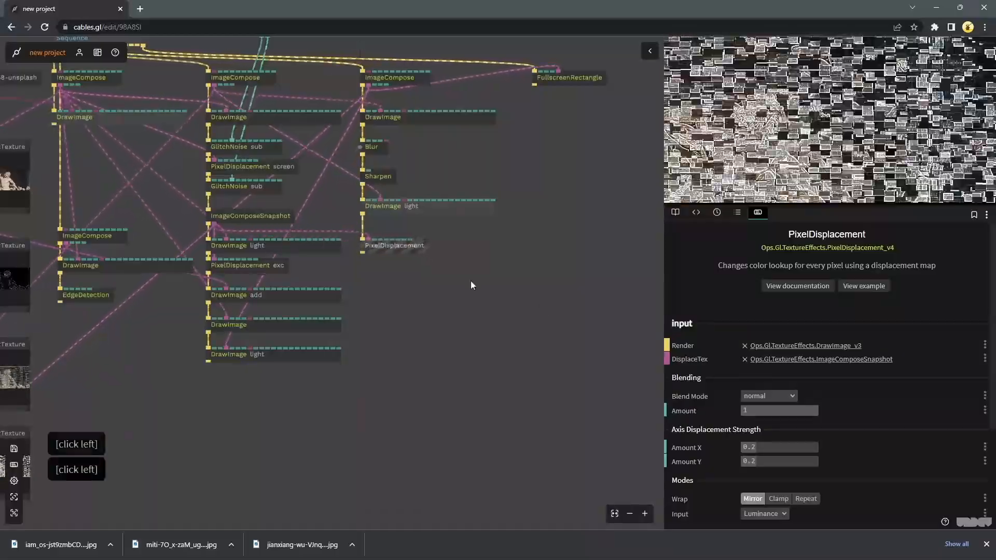
# Set the new PixelDisplacement's Amount X to 0.057 and Amount Y to 0
pyautogui.click(401, 250)
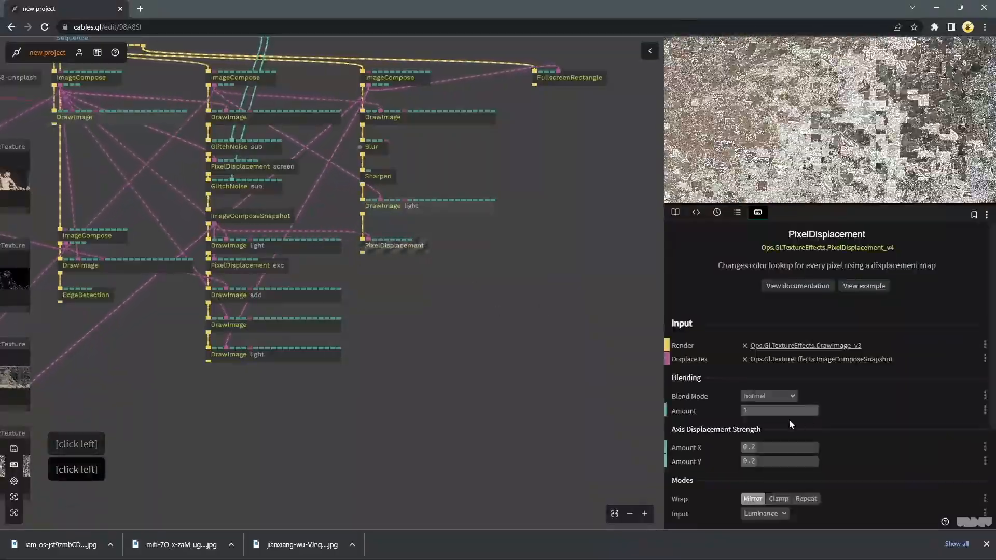
pyautogui.moveTo(770, 449); pyautogui.dragTo(818, 448)
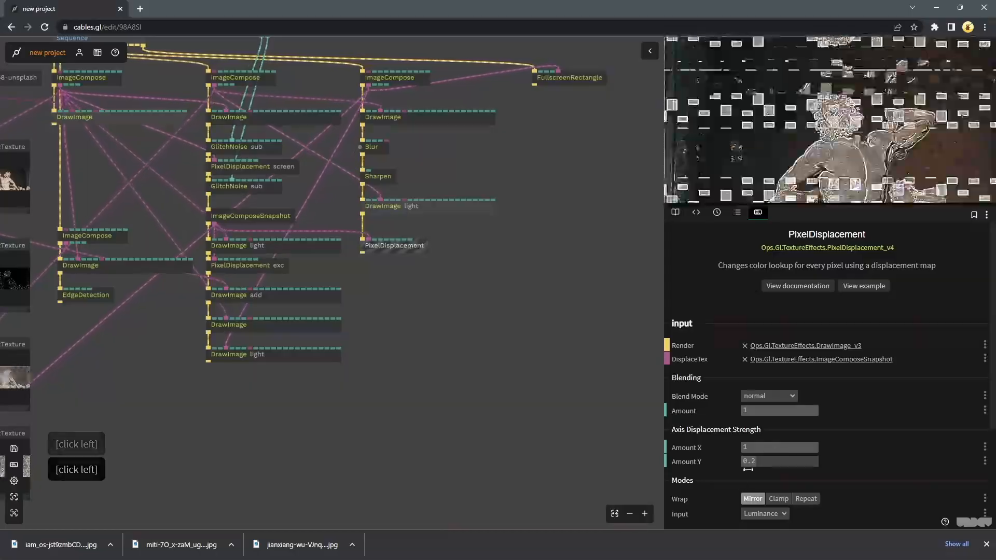
pyautogui.moveTo(755, 462); pyautogui.dragTo(818, 462)
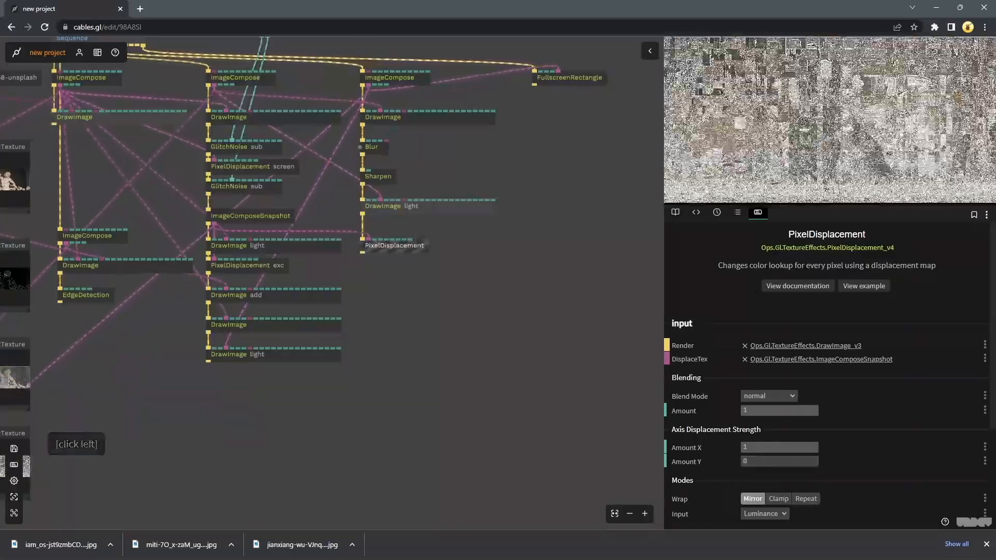
pyautogui.moveTo(804, 447); pyautogui.dragTo(743, 447)
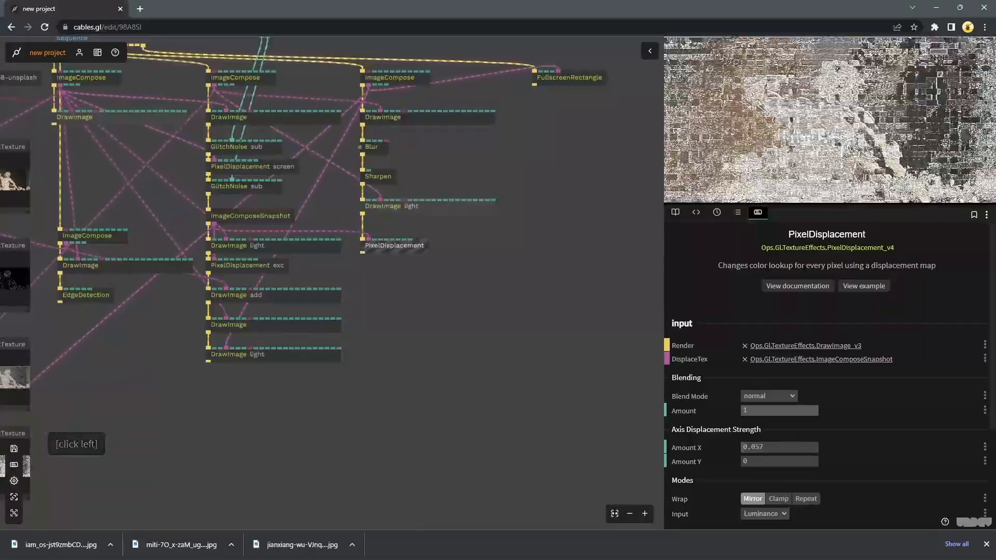
# Set the second GlitchNoise op's Block Size Small Y to 46.68
pyautogui.scroll(-3, 454, 304)
pyautogui.moveTo(481, 295); pyautogui.dragTo(489, 317)
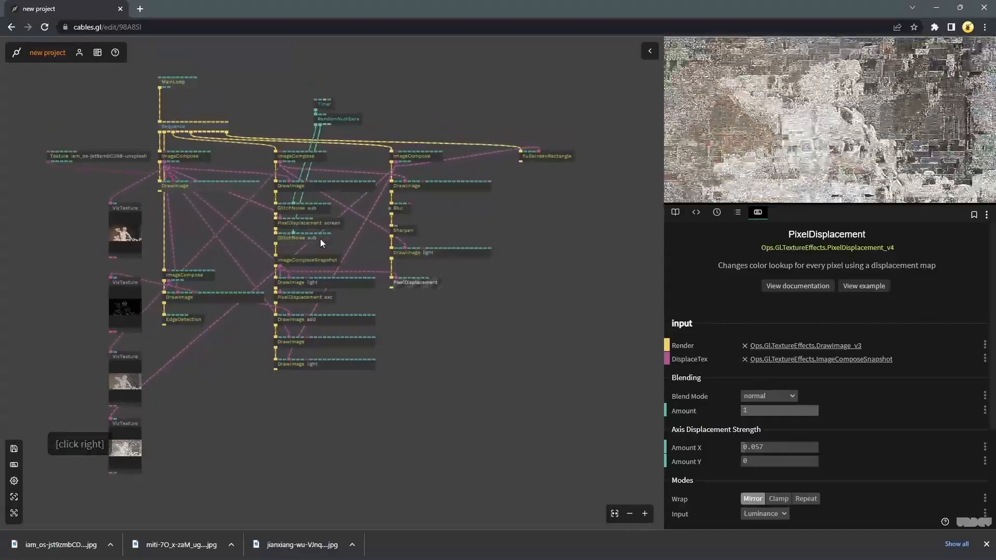
pyautogui.click(320, 238)
pyautogui.scroll(-1, 796, 462)
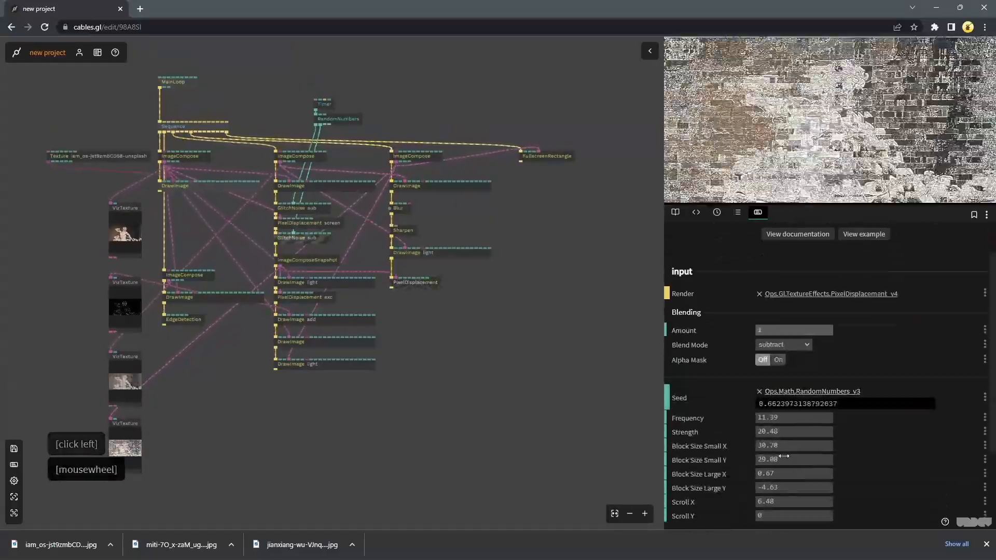
pyautogui.moveTo(794, 460); pyautogui.dragTo(880, 460)
pyautogui.click(479, 306)
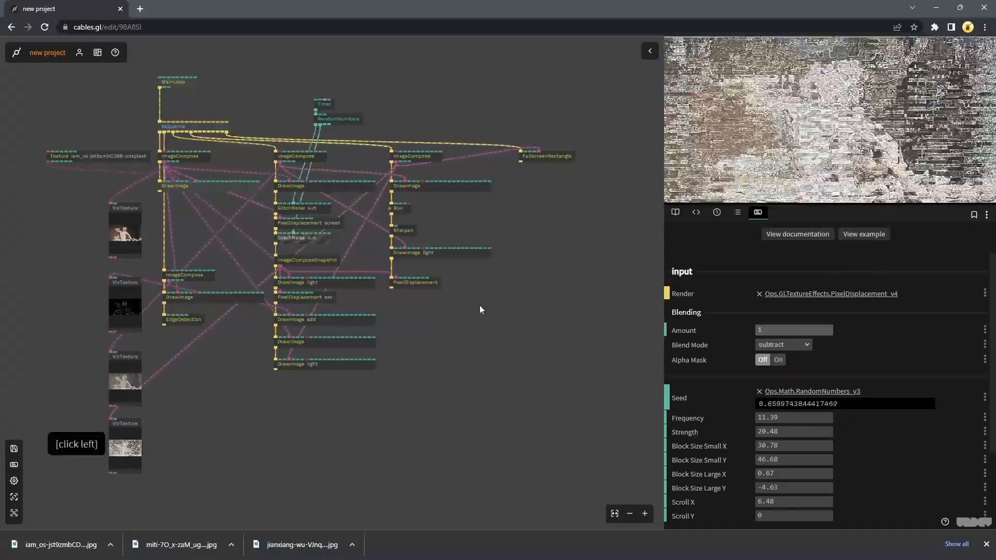
# Add a Desaturate op below the PixelDisplacement in the final composition chain
pyautogui.scroll(3, 488, 307)
pyautogui.scroll(-2, 489, 312)
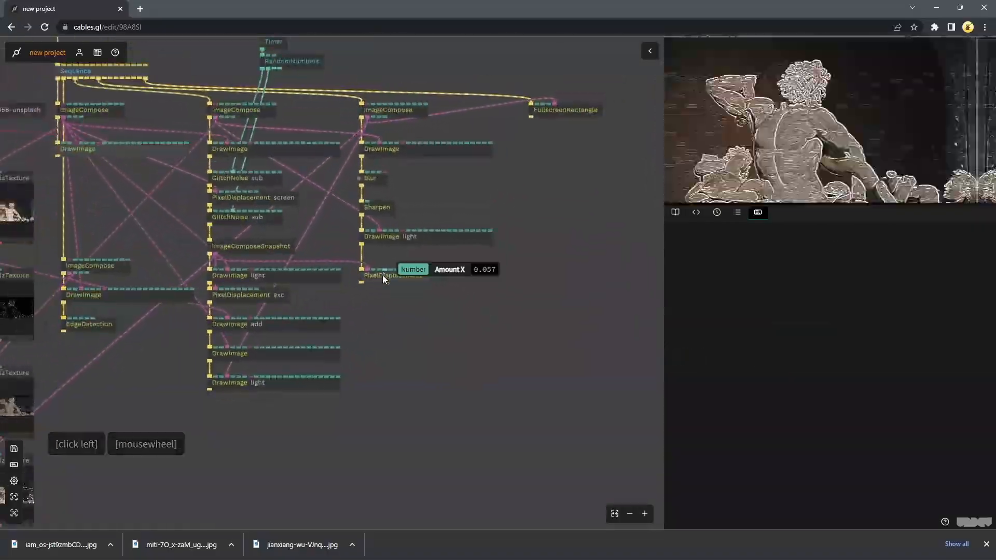
pyautogui.moveTo(362, 283); pyautogui.dragTo(363, 306)
pyautogui.write('des')
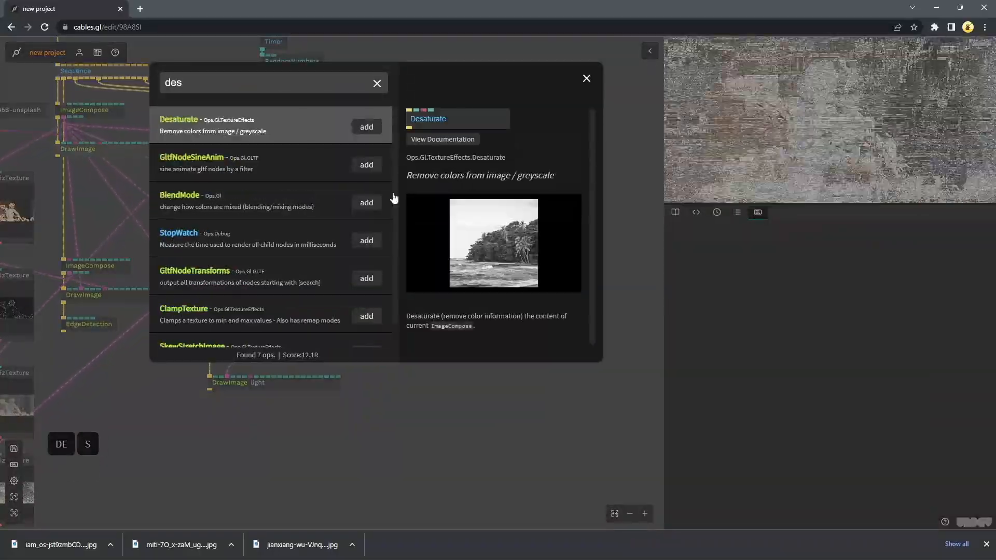
pyautogui.click(376, 136)
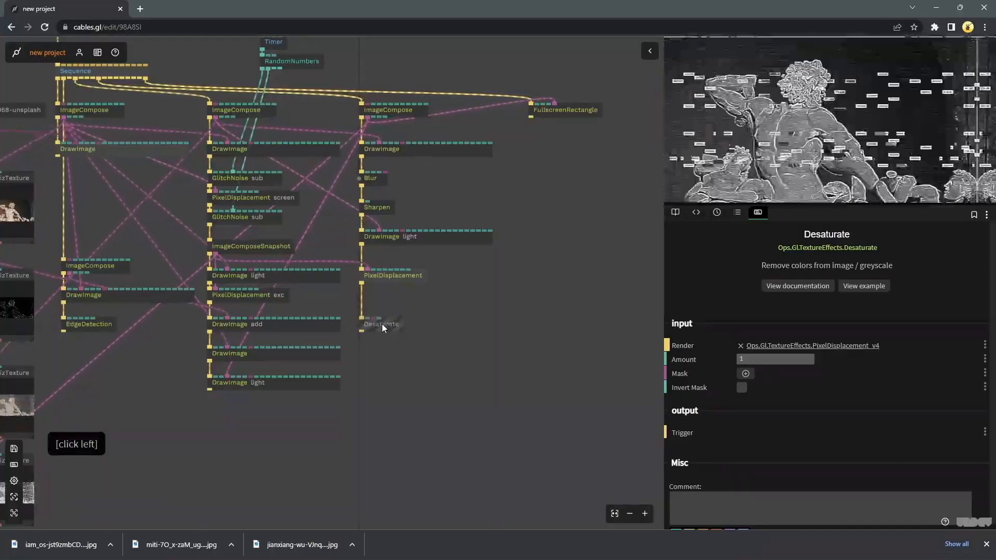
# Add a ColorMap op below the Desaturate and feed its gradient input from a new ColorPalettes op
pyautogui.moveTo(362, 330); pyautogui.dragTo(367, 349)
pyautogui.write('color')
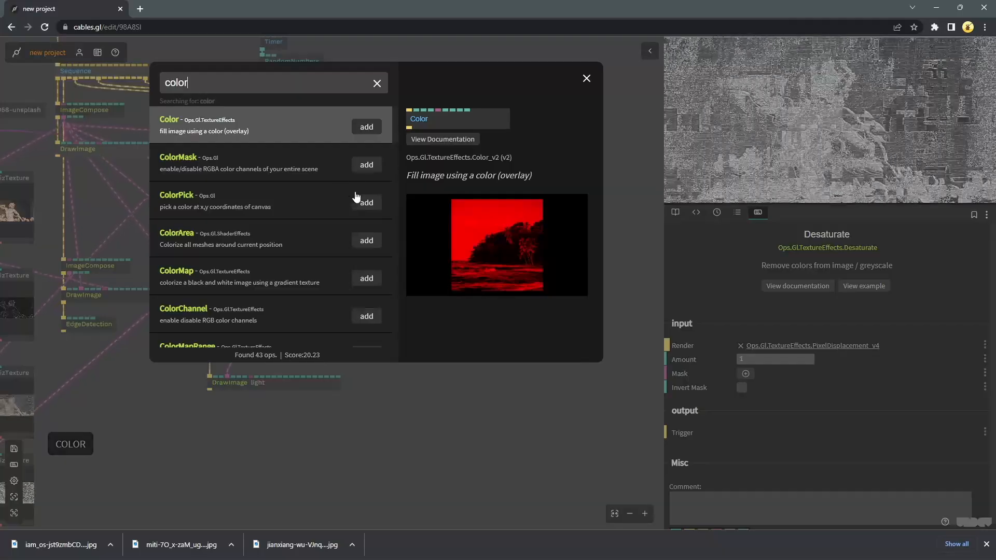
pyautogui.click(366, 281)
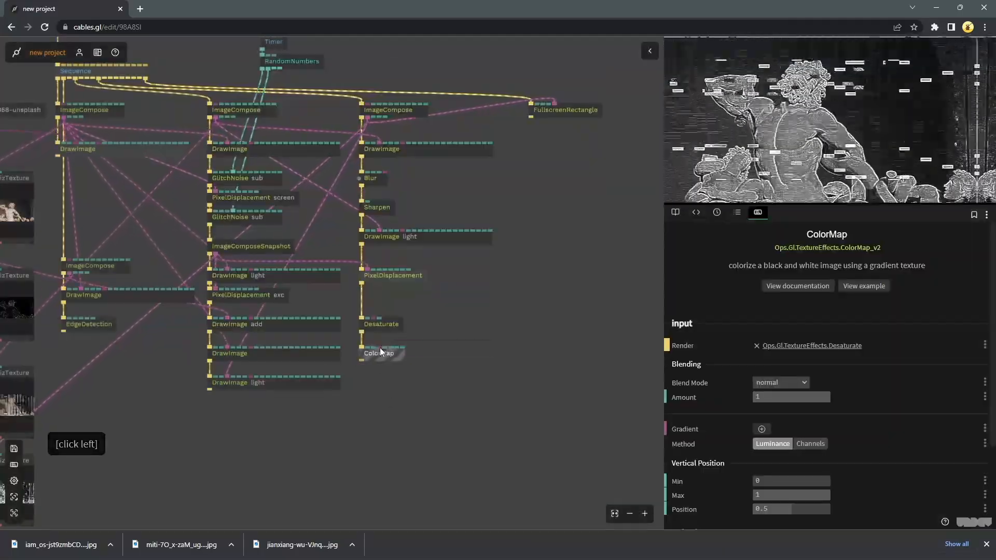
pyautogui.moveTo(380, 347); pyautogui.dragTo(395, 300)
pyautogui.write('color')
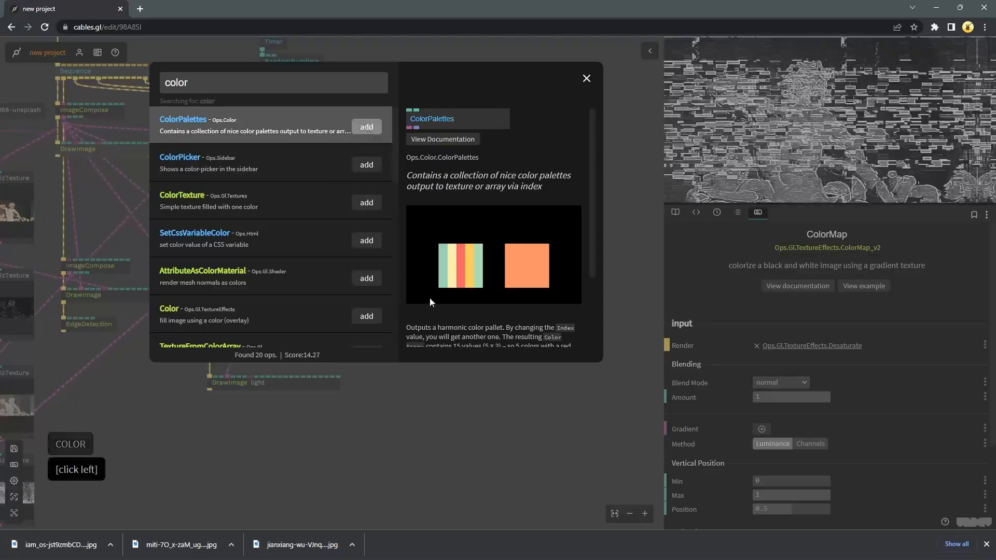
pyautogui.click(428, 300)
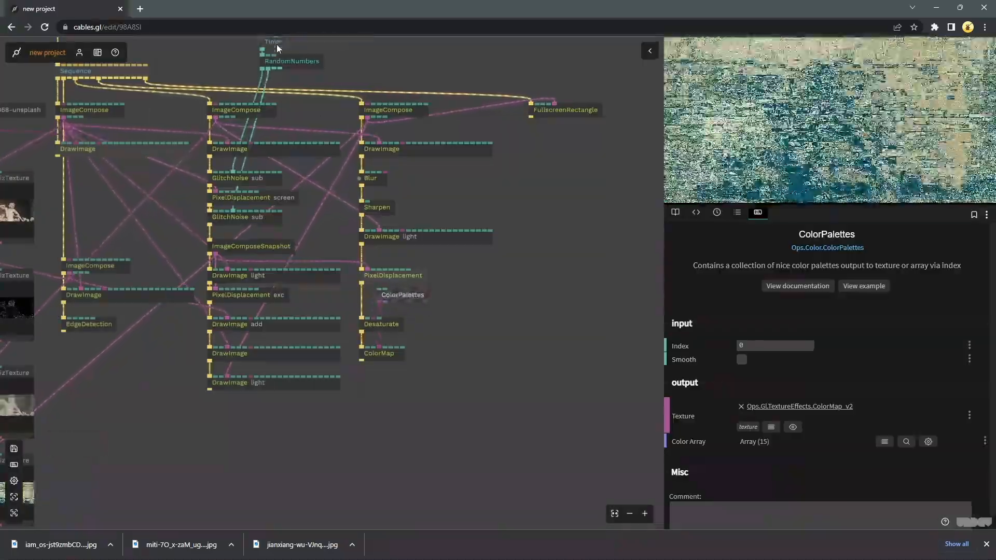
# Turn off Play on the Timer op that drives RandomNumbers
pyautogui.click(275, 44)
pyautogui.click(780, 383)
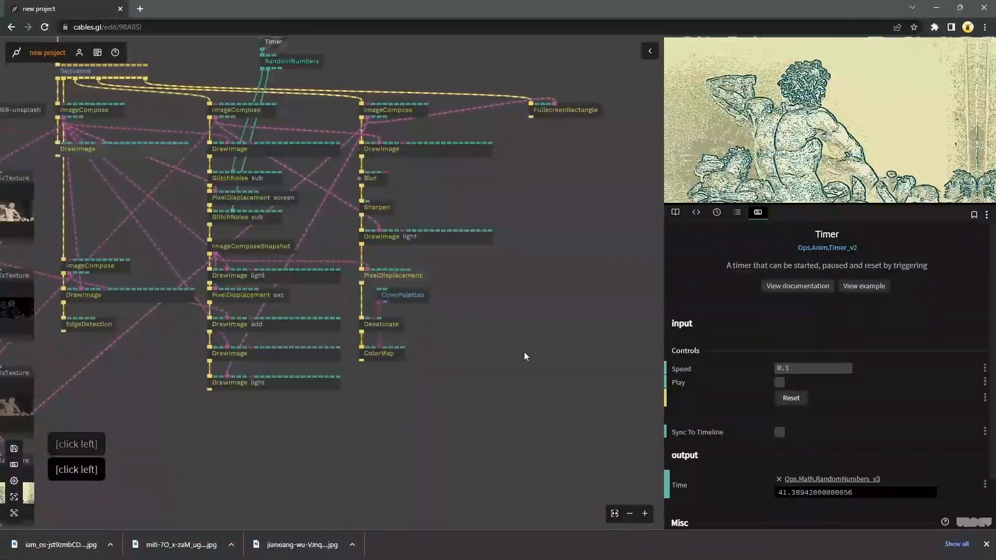
# Add a Mouse op and place it above the Timer
pyautogui.scroll(-3, 482, 322)
pyautogui.rightClick(472, 327)
pyautogui.scroll(5, 446, 337)
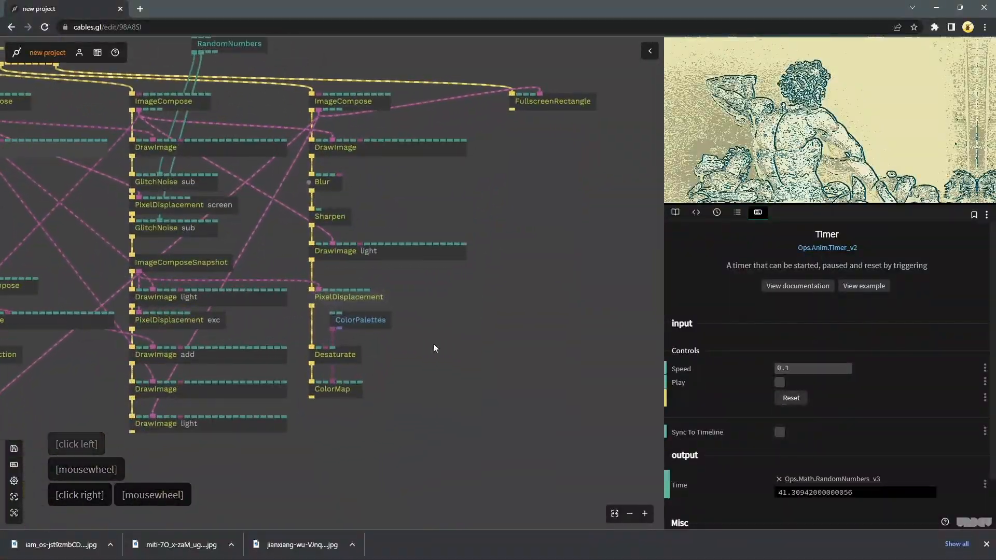
pyautogui.scroll(-2, 282, 47)
pyautogui.rightClick(310, 55)
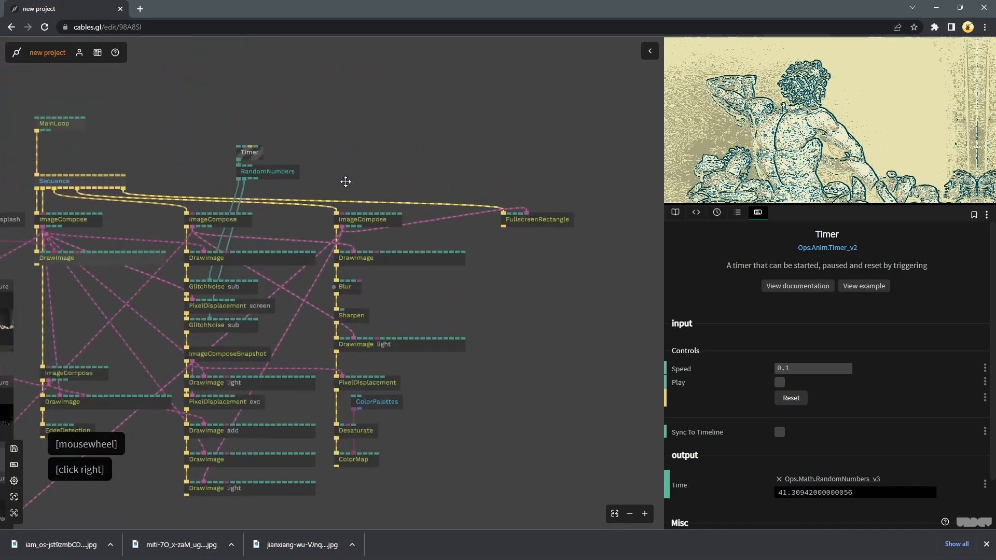
pyautogui.press('Delete')
pyautogui.press('Tab')
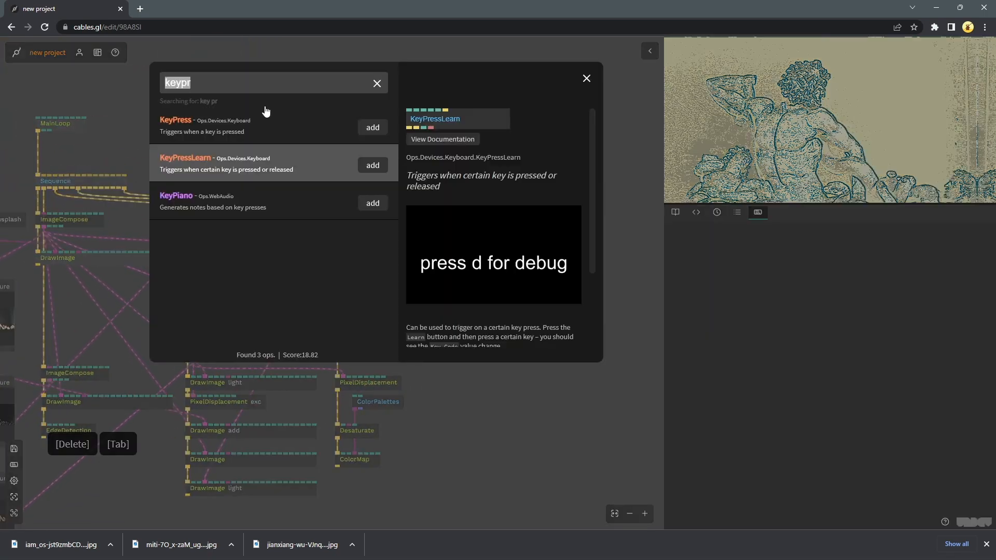
pyautogui.write('mouse')
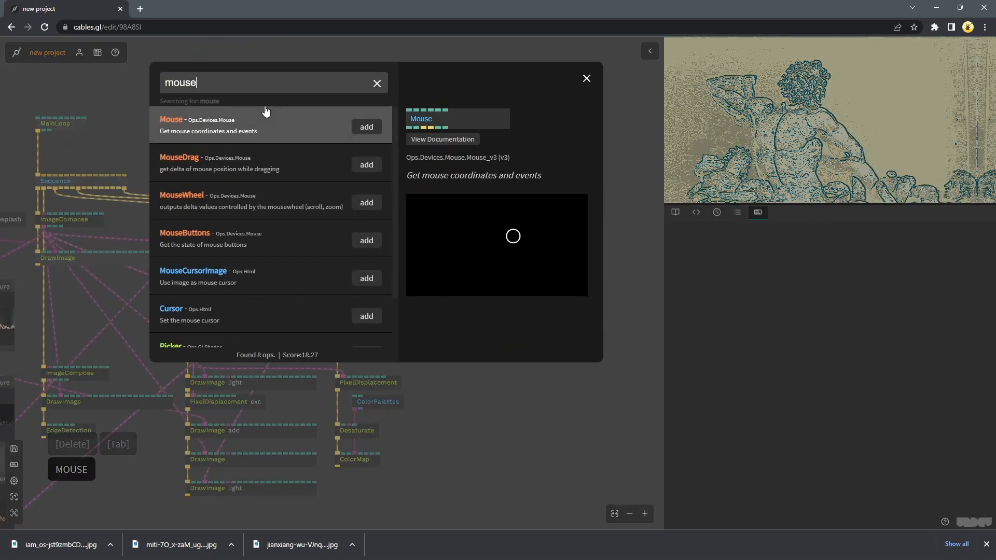
pyautogui.click(366, 128)
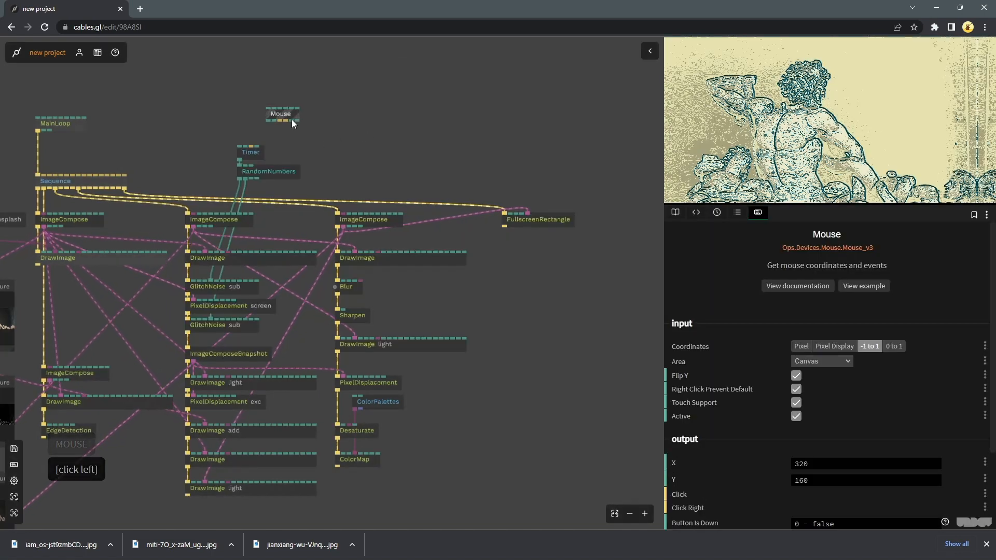
pyautogui.moveTo(269, 111); pyautogui.dragTo(264, 101)
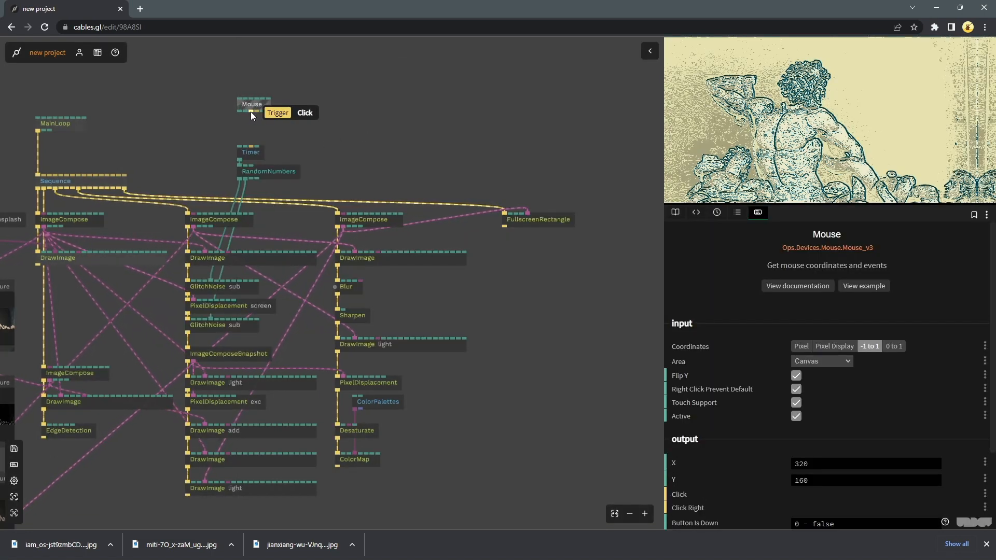
# Add a ToggleBool op triggered by the Mouse op's Click output and test it in the preview
pyautogui.moveTo(251, 111); pyautogui.dragTo(254, 123)
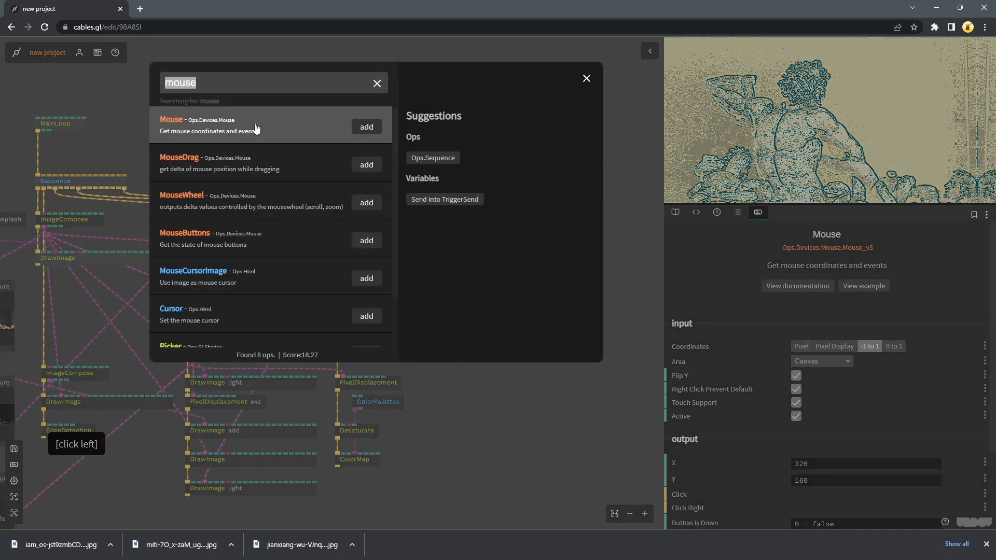
pyautogui.write('bool')
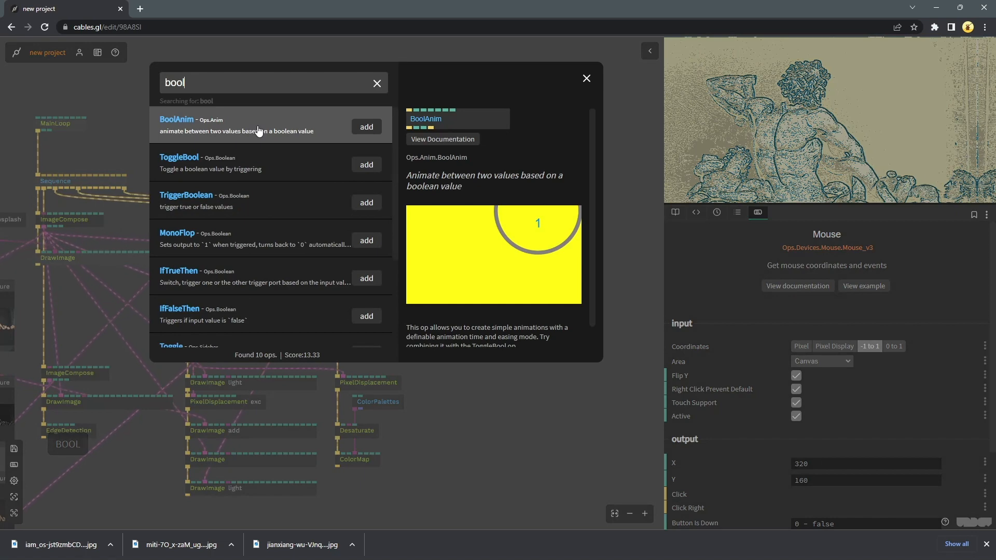
pyautogui.click(311, 167)
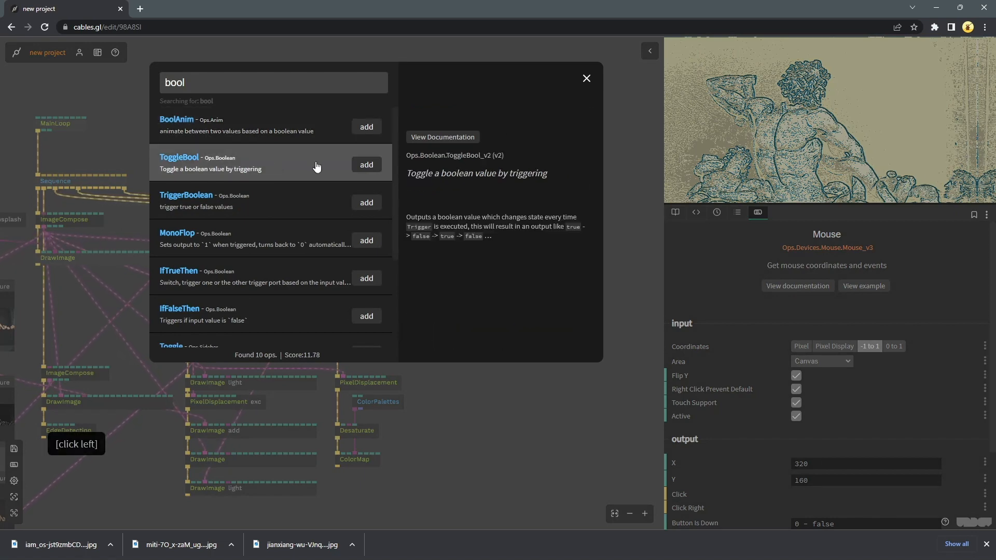
pyautogui.click(355, 165)
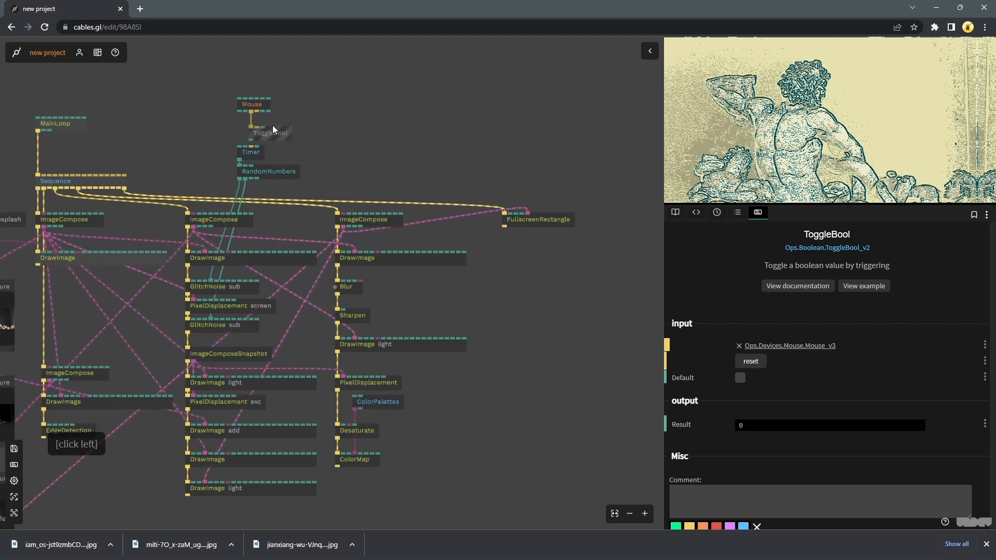
pyautogui.click(818, 120)
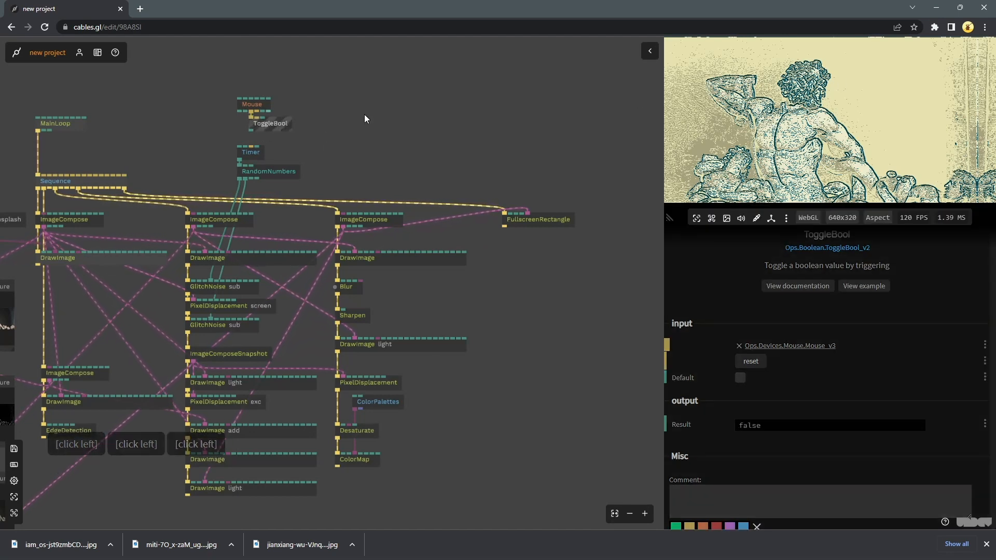
# Link the ToggleBool result through a new BoolToNumber op to the Timer's Play input and align the mouse chain above the Timer
pyautogui.moveTo(258, 85); pyautogui.dragTo(256, 125)
pyautogui.click(258, 116)
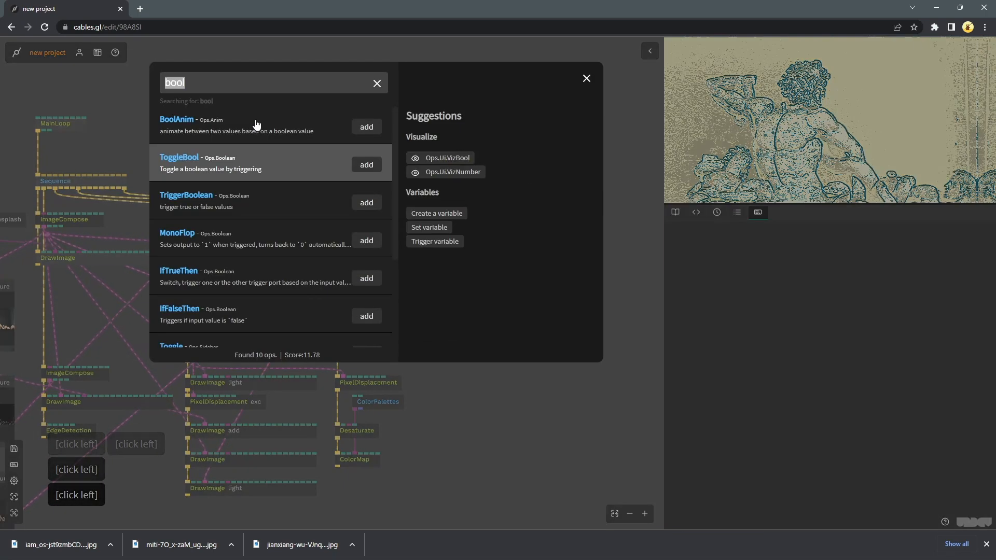
pyautogui.write('boolto')
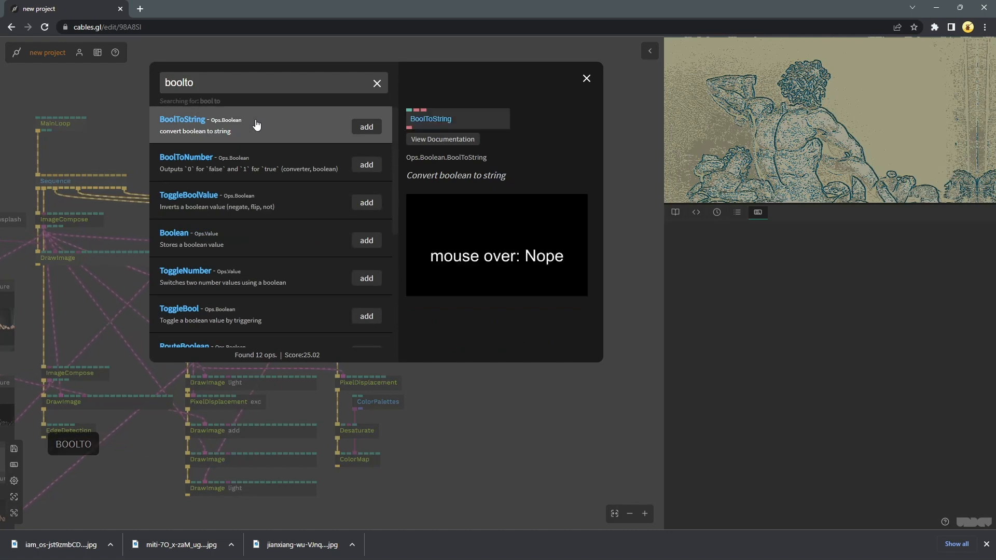
pyautogui.click(367, 164)
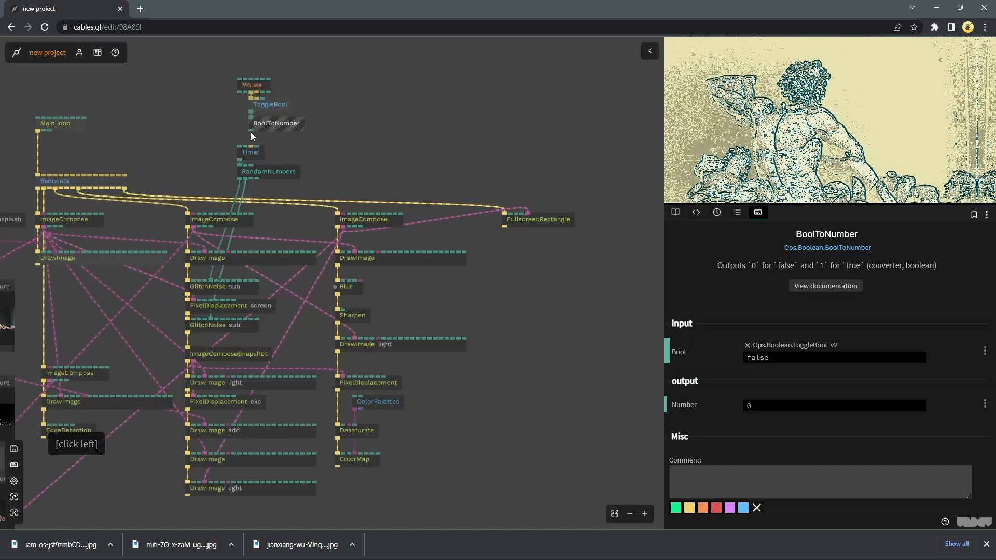
pyautogui.moveTo(251, 129); pyautogui.dragTo(242, 147)
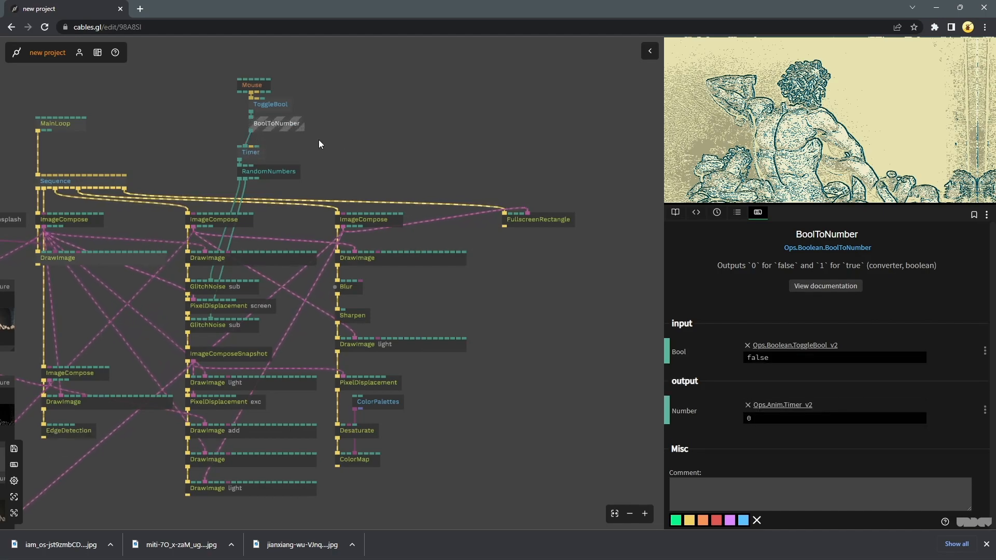
pyautogui.moveTo(318, 139); pyautogui.dragTo(258, 87)
pyautogui.click(323, 87)
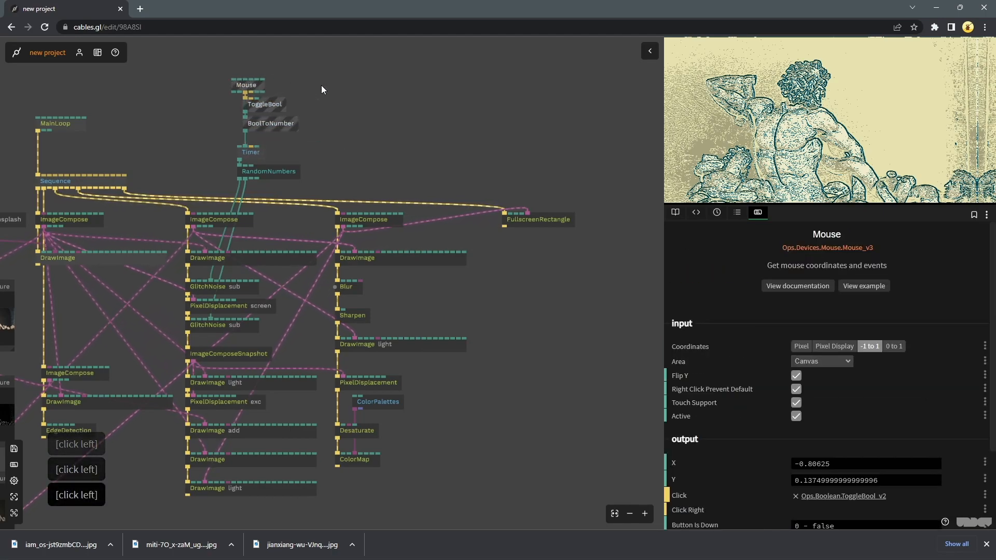
# Test the mouse control by repeatedly toggling the glitch animation on and off in the preview
pyautogui.click(793, 125)
pyautogui.click(794, 127)
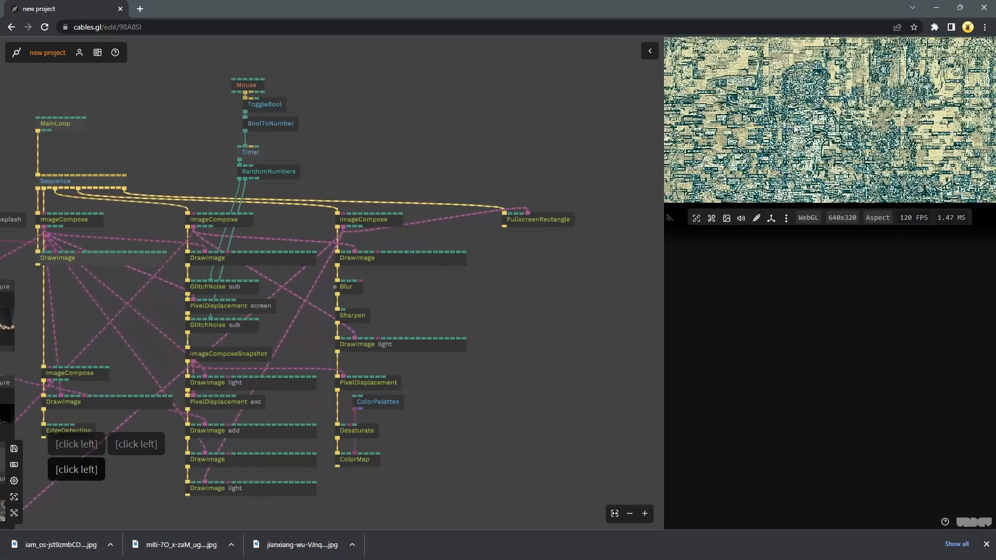
pyautogui.click(795, 129)
pyautogui.click(795, 128)
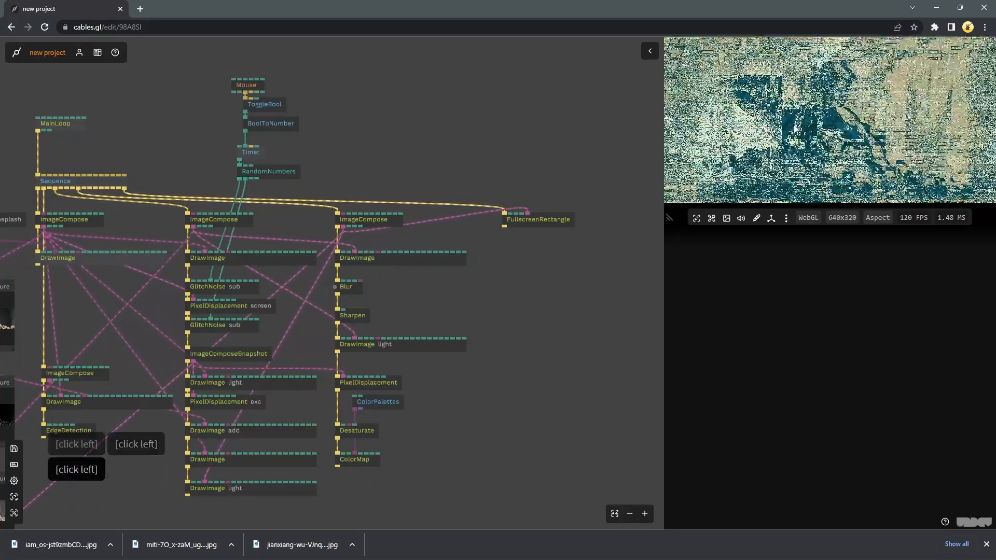
pyautogui.click(794, 128)
pyautogui.click(794, 129)
pyautogui.click(794, 129)
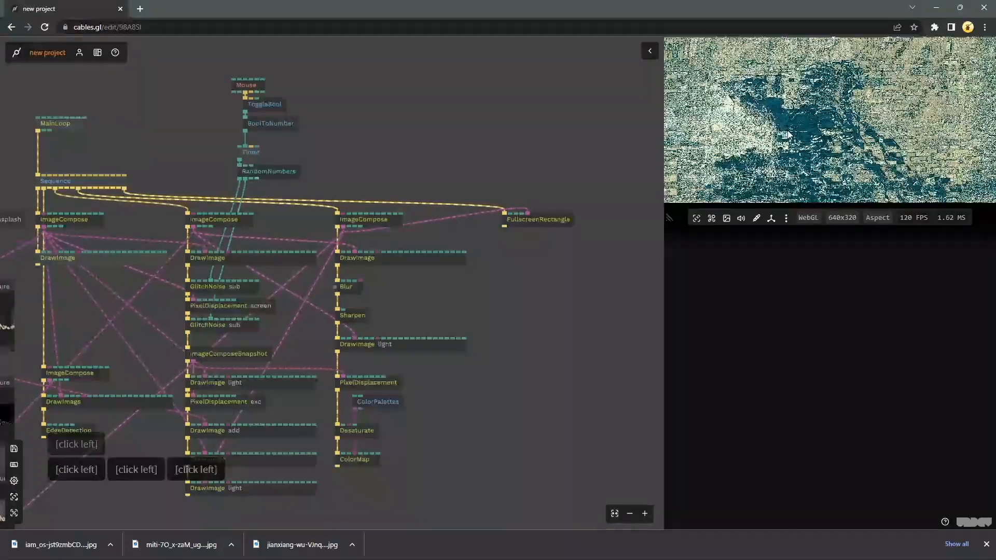
pyautogui.click(435, 66)
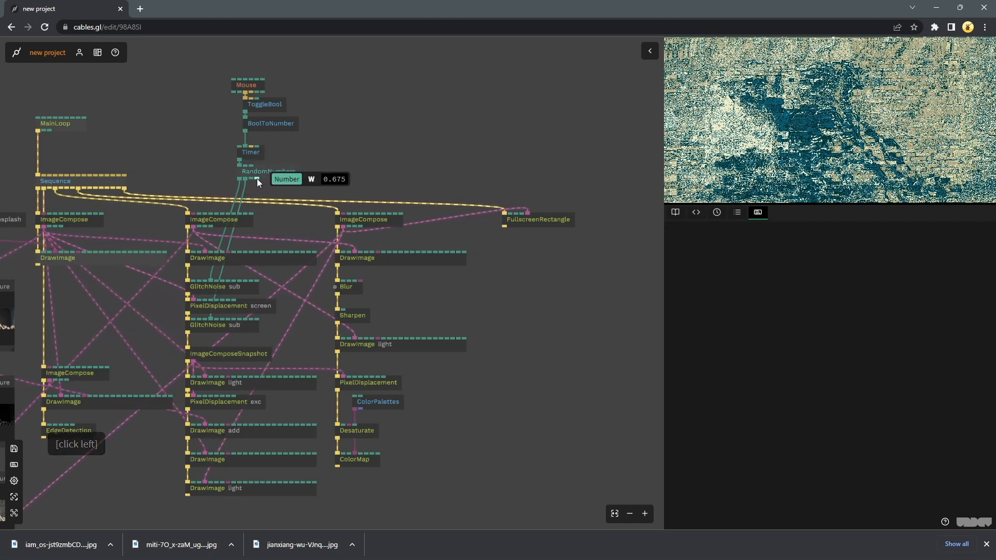
# Add a MapRange op fed by the W output of RandomNumbers, beside the final composition chain
pyautogui.moveTo(257, 179); pyautogui.dragTo(530, 316)
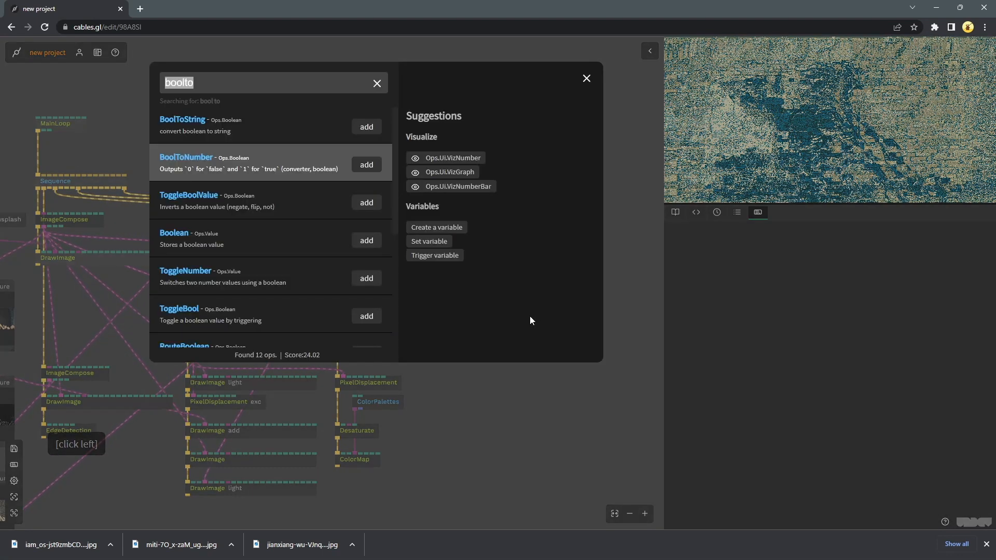
pyautogui.write('color')
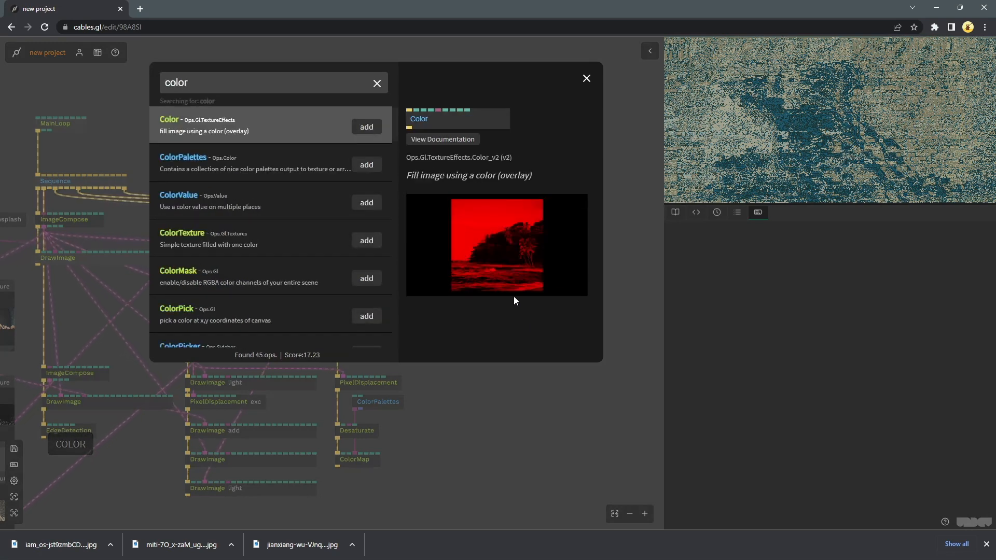
pyautogui.write('mapr')
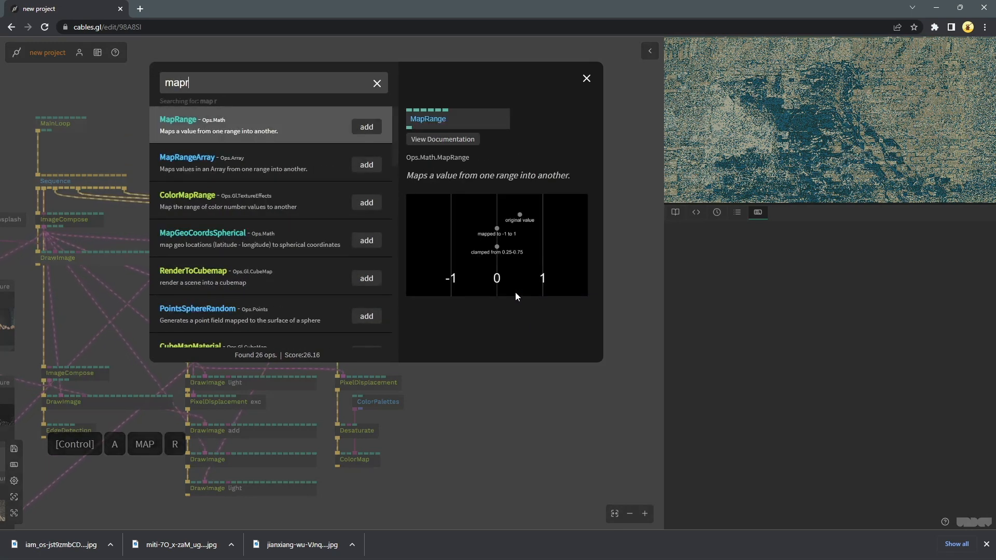
pyautogui.click(367, 126)
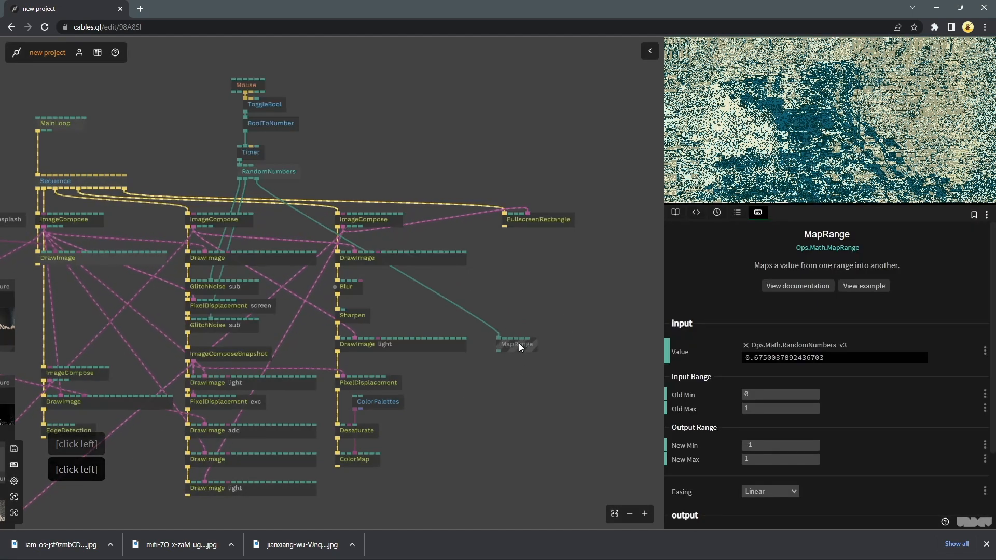
# Set the MapRange output range to New Min 0 and New Max 1000
pyautogui.click(778, 445)
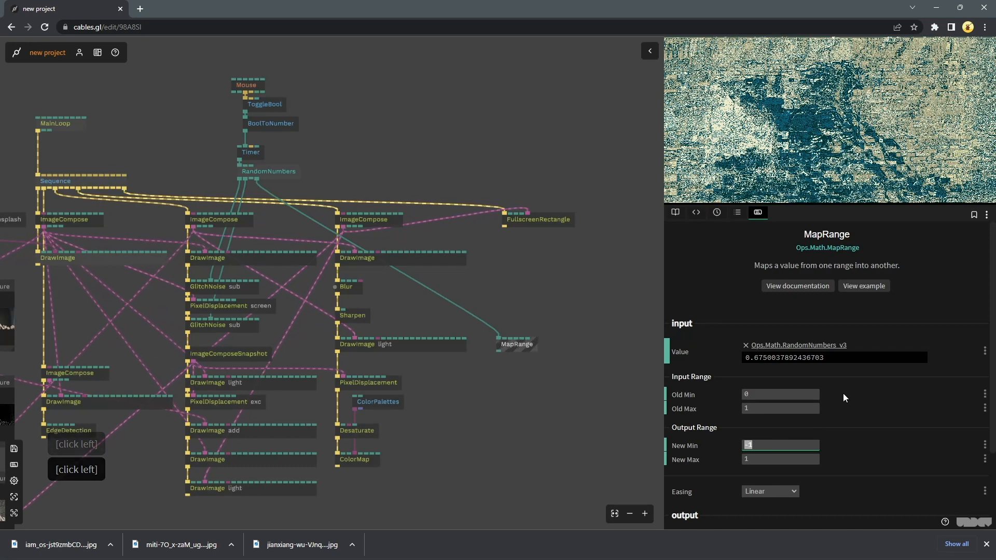
pyautogui.write('0')
pyautogui.press('Tab')
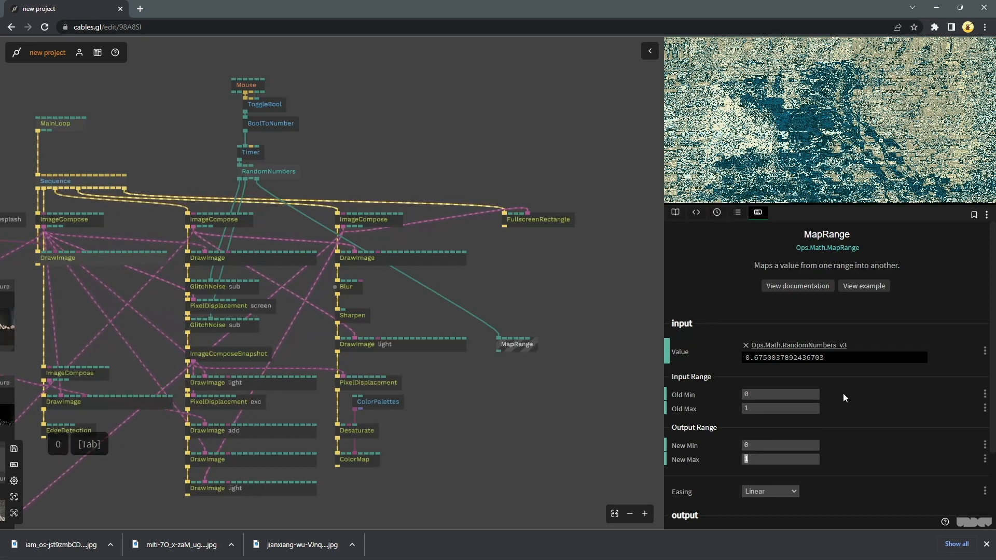
pyautogui.write('1000')
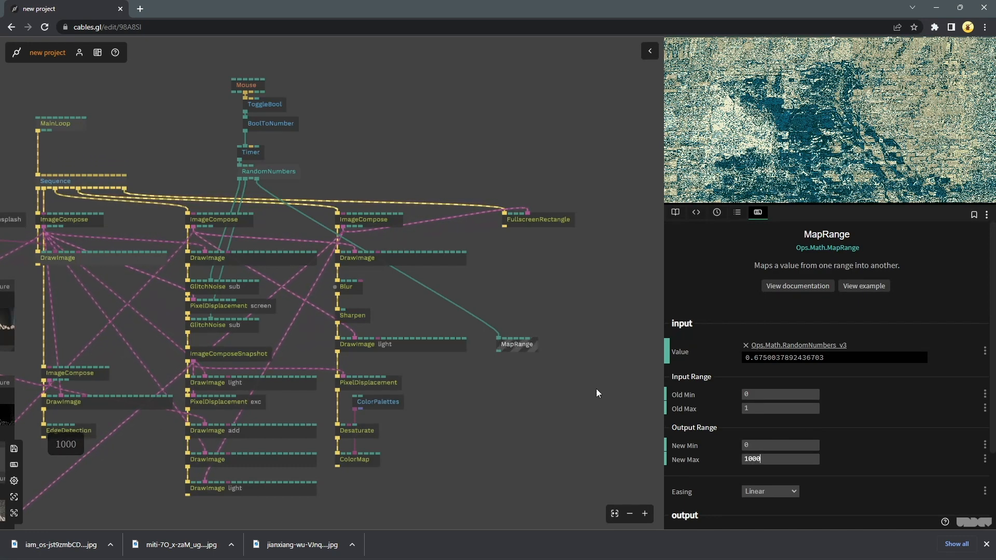
# Connect the MapRange result to the Index input of ColorPalettes
pyautogui.click(498, 329)
pyautogui.moveTo(498, 353); pyautogui.dragTo(378, 395)
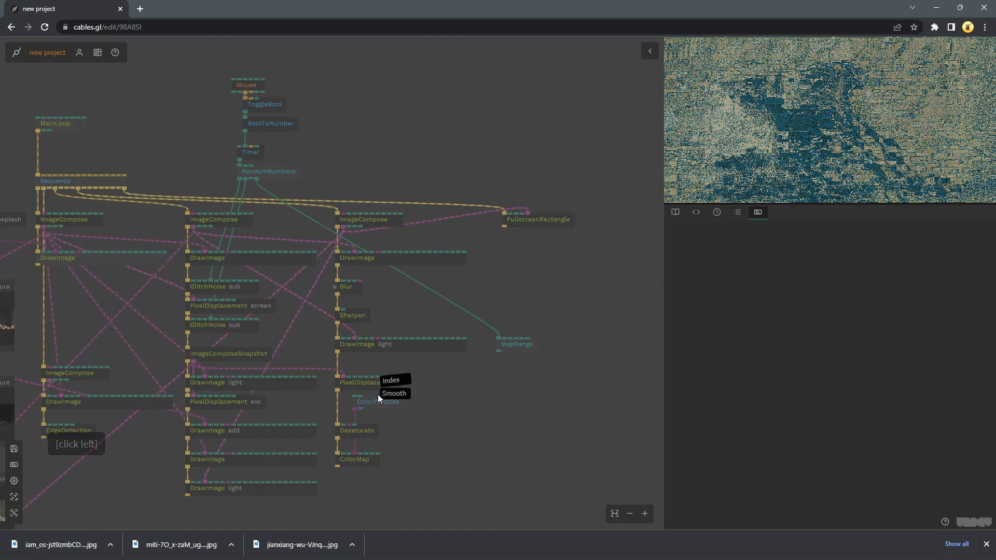
pyautogui.click(390, 382)
# Start and stop the animation in the preview to check how the color palettes change
pyautogui.click(777, 134)
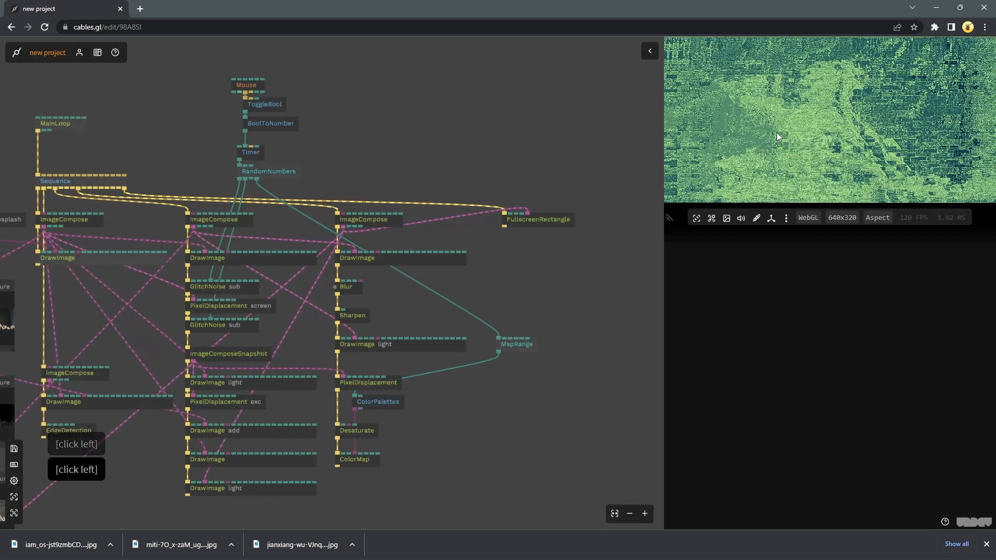
pyautogui.click(783, 161)
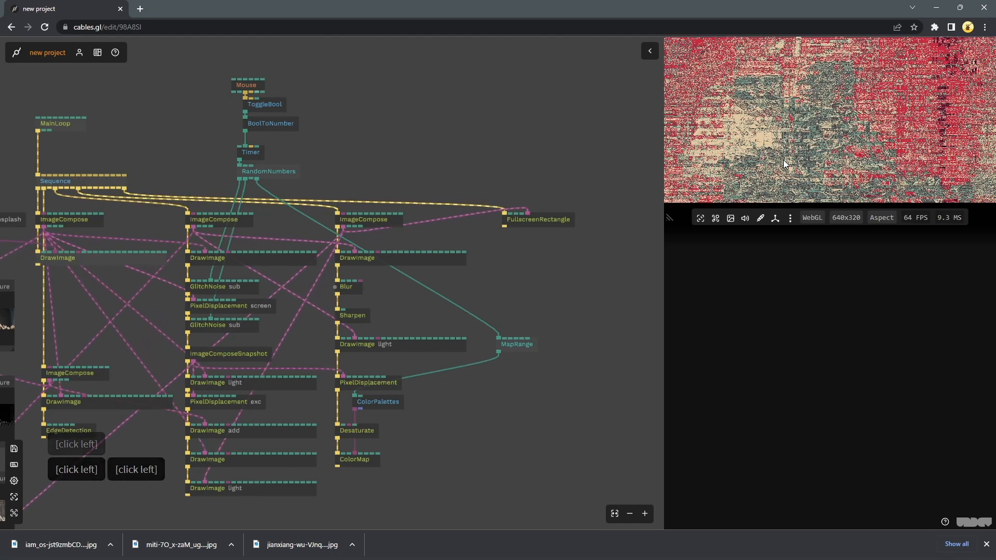
pyautogui.click(783, 162)
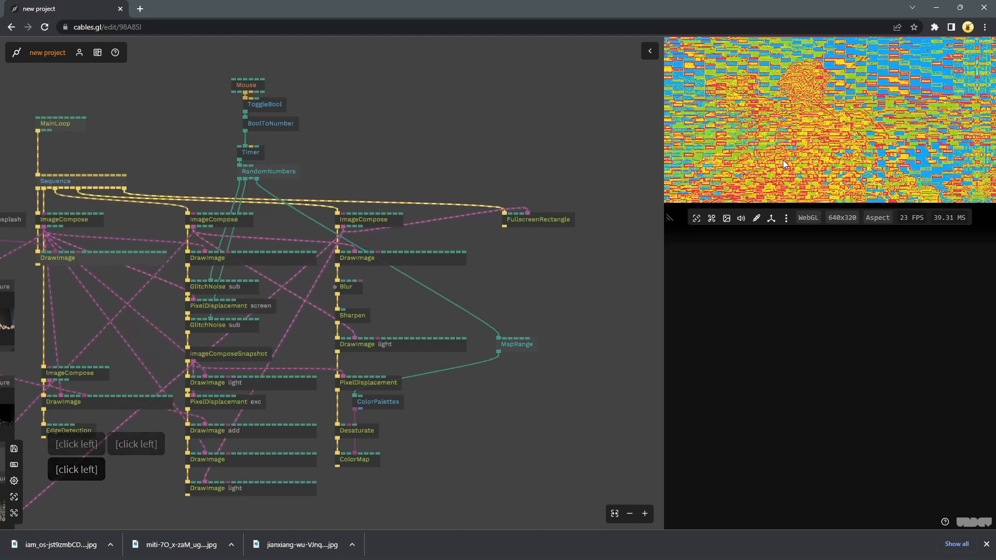
pyautogui.click(874, 136)
pyautogui.click(874, 135)
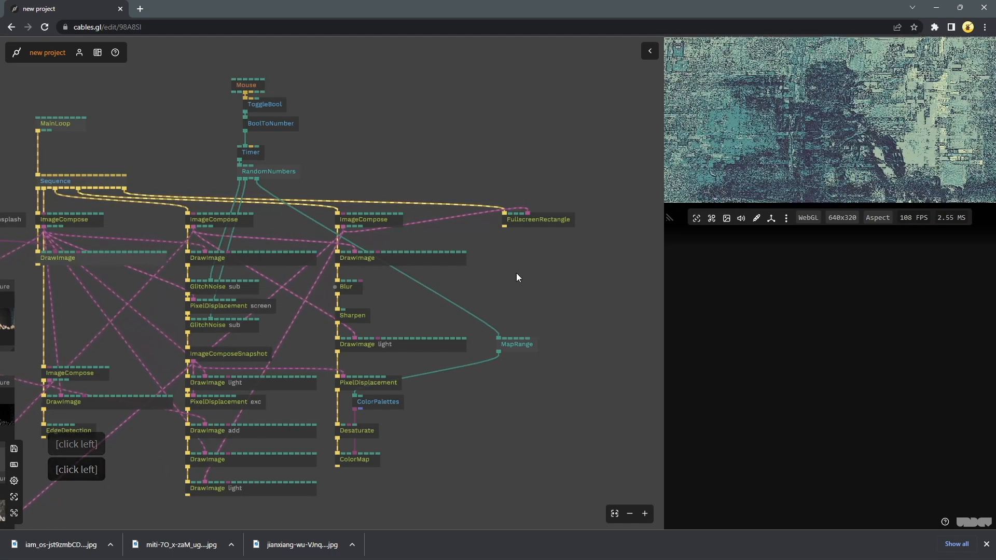
# Disconnect RandomNumbers from the MapRange op's Value input
pyautogui.click(512, 345)
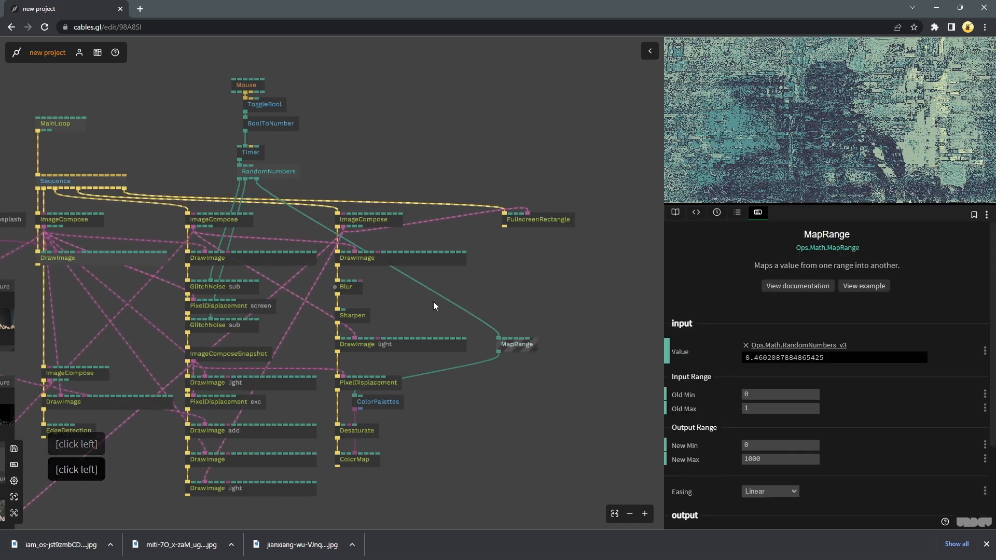
pyautogui.rightClick(441, 297)
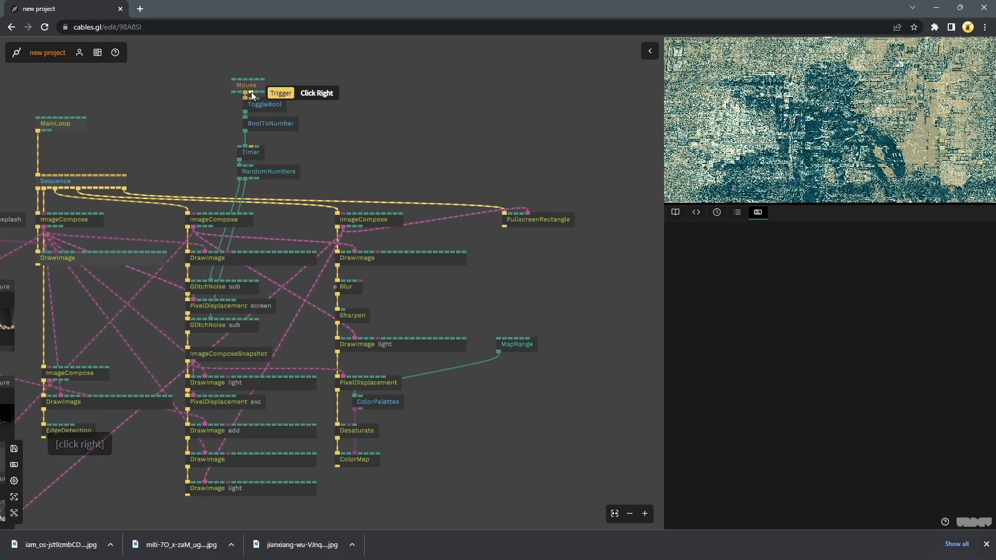
# Duplicate the ToggleBool, BoolToNumber, Timer and RandomNumbers chain, and connect the copy between Mouse's Click Right trigger and MapRange's Value
pyautogui.moveTo(316, 103); pyautogui.dragTo(270, 130)
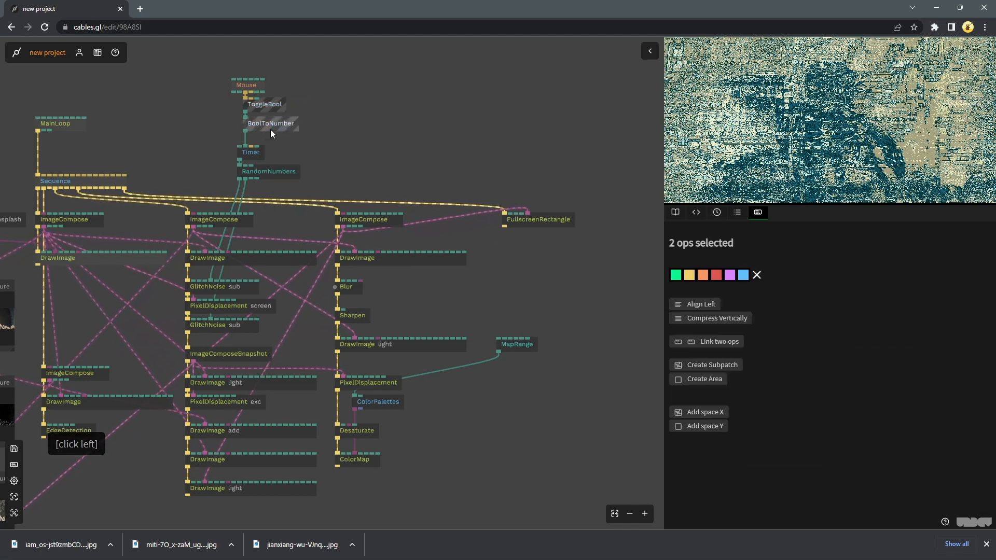
pyautogui.click(314, 105)
pyautogui.moveTo(316, 99); pyautogui.dragTo(249, 178)
pyautogui.hotkey('ctrl', 'c')
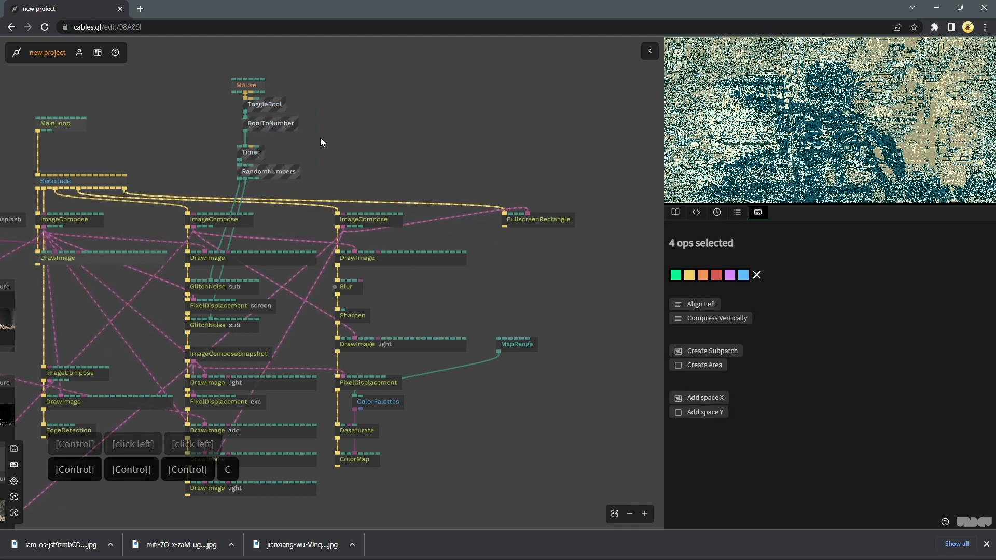
pyautogui.hotkey('ctrl', 'v')
pyautogui.click(369, 54)
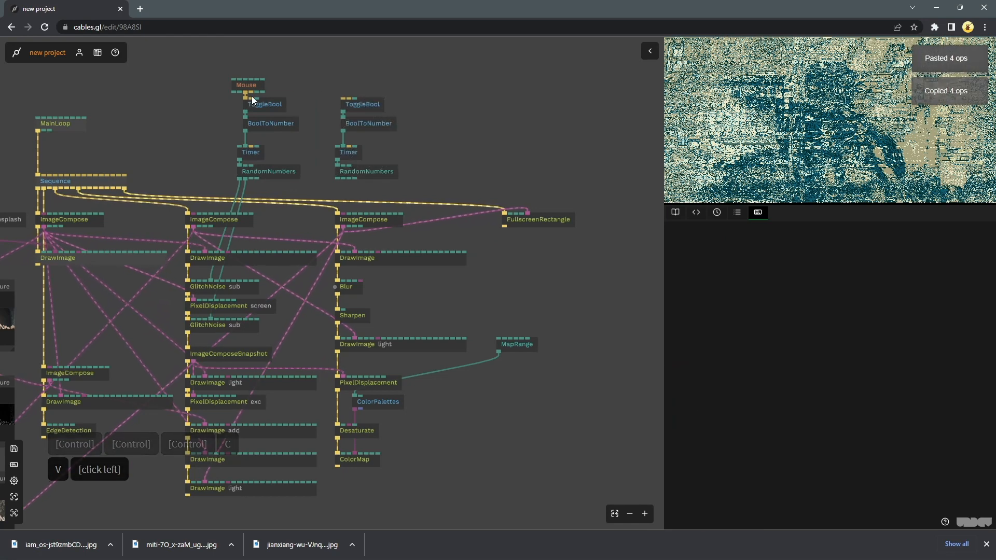
pyautogui.moveTo(250, 92); pyautogui.dragTo(344, 98)
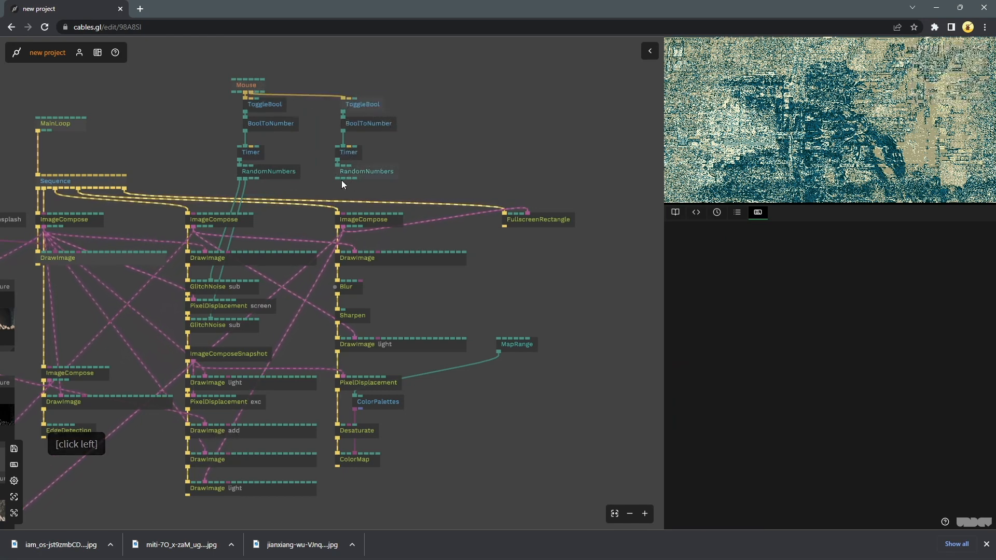
pyautogui.moveTo(349, 179); pyautogui.dragTo(499, 338)
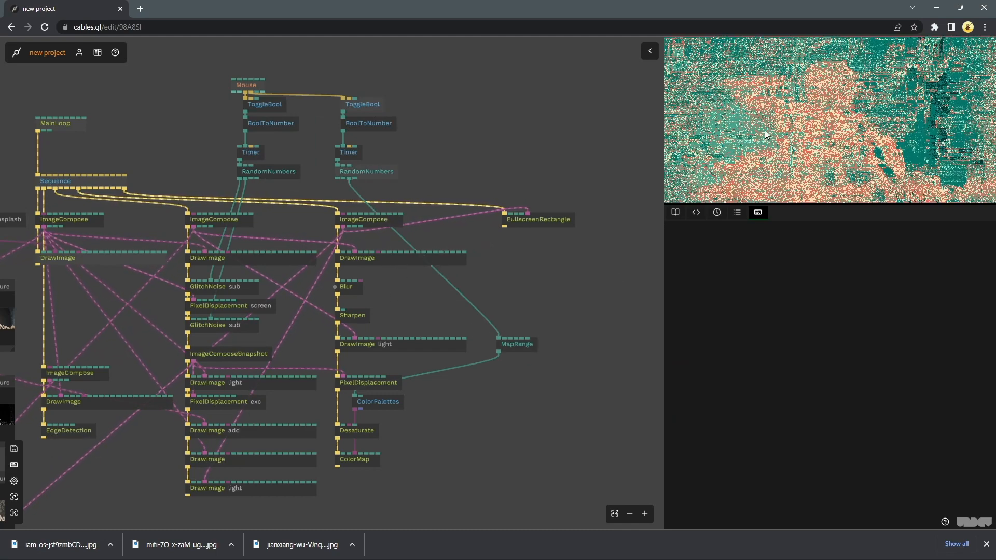
# Test in the preview how the two mouse triggers start and stop the glitch animation and the palette cycling
pyautogui.rightClick(767, 125)
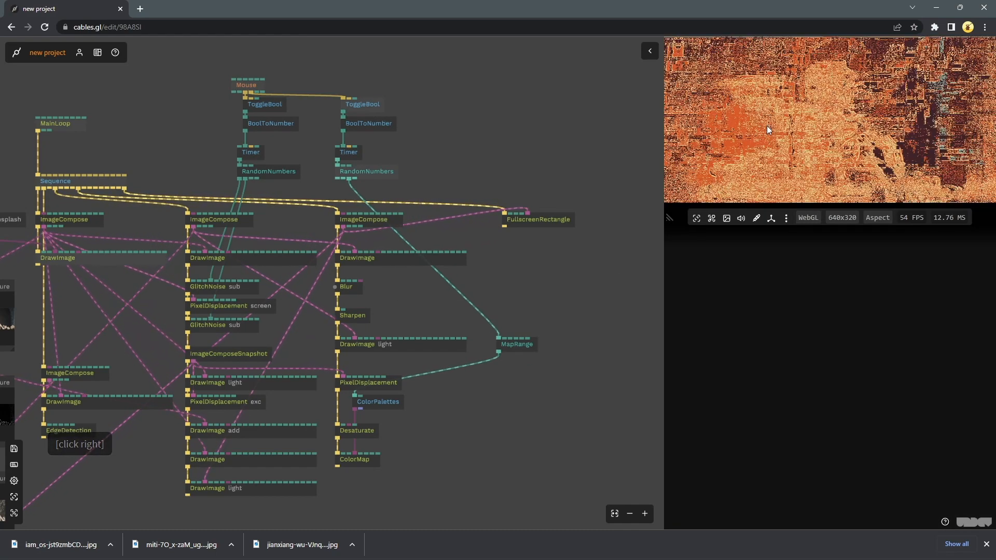
pyautogui.click(768, 130)
pyautogui.click(767, 126)
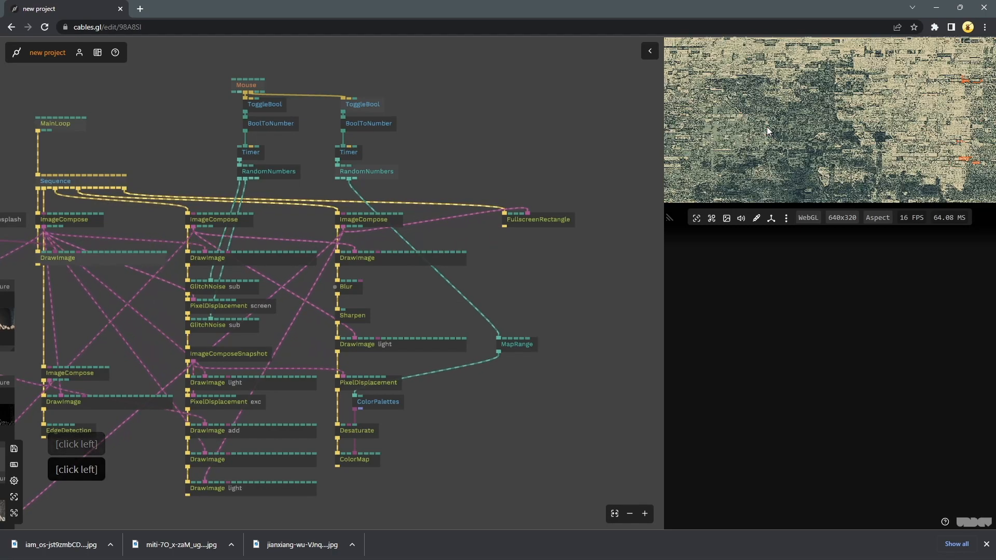
pyautogui.rightClick(767, 126)
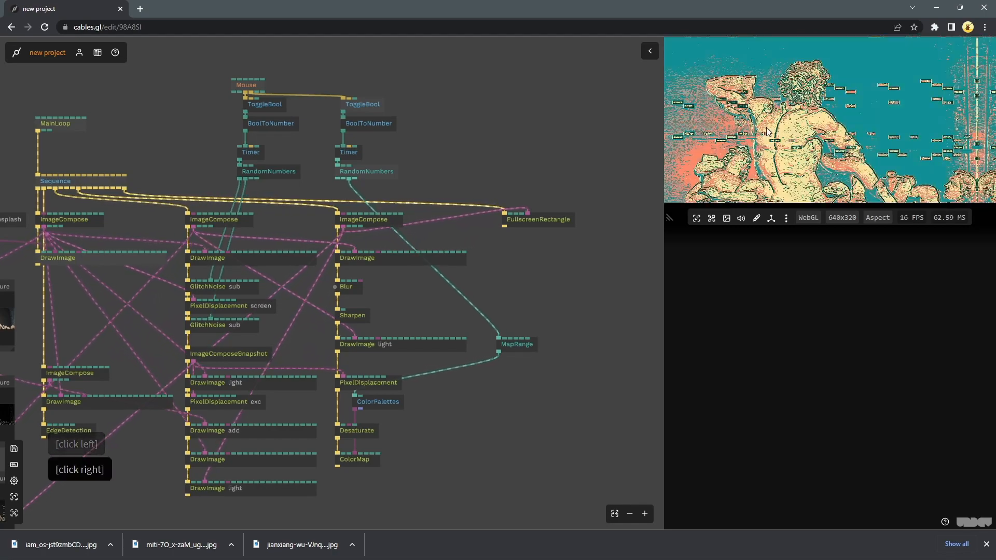
pyautogui.rightClick(767, 127)
pyautogui.rightClick(767, 126)
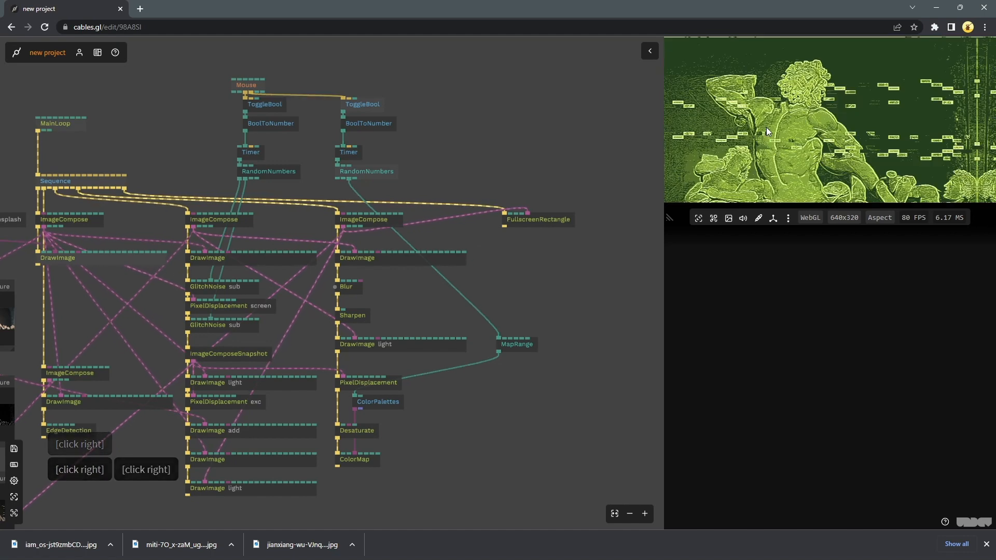
pyautogui.rightClick(766, 127)
pyautogui.rightClick(767, 127)
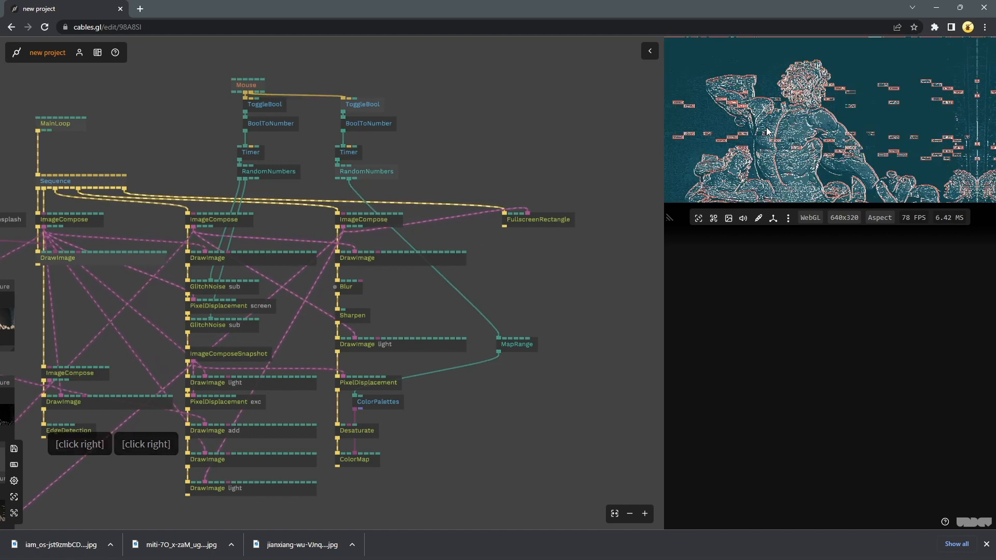
pyautogui.rightClick(767, 131)
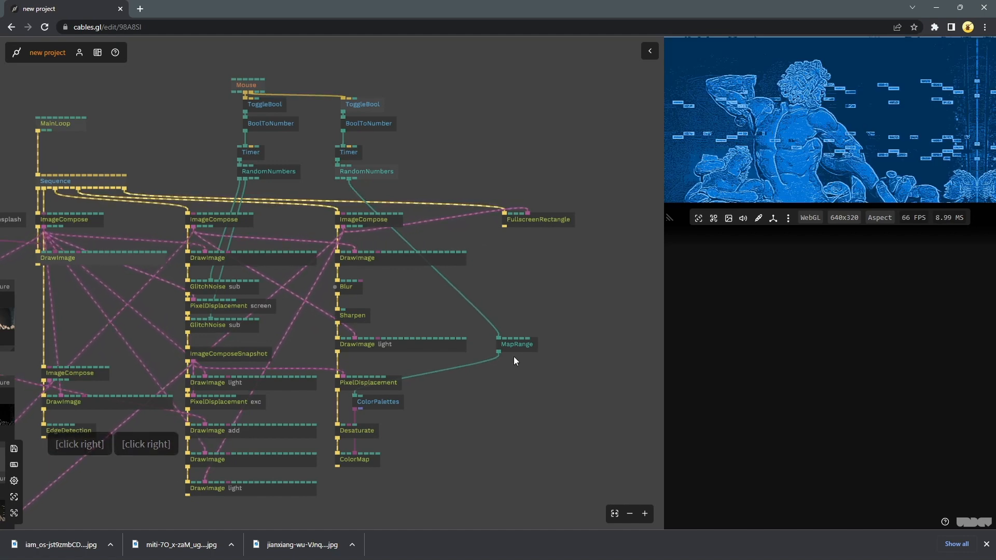
# Delete the MapRange op and the duplicated ToggleBool-to-RandomNumbers chain, and save the patch
pyautogui.moveTo(519, 371); pyautogui.dragTo(506, 319)
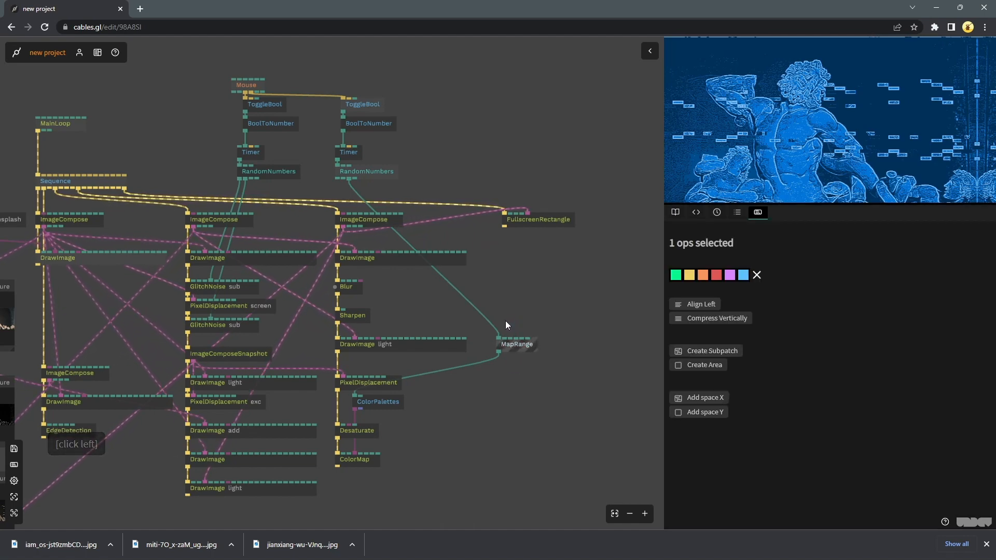
pyautogui.press('Delete')
pyautogui.rightClick(351, 296)
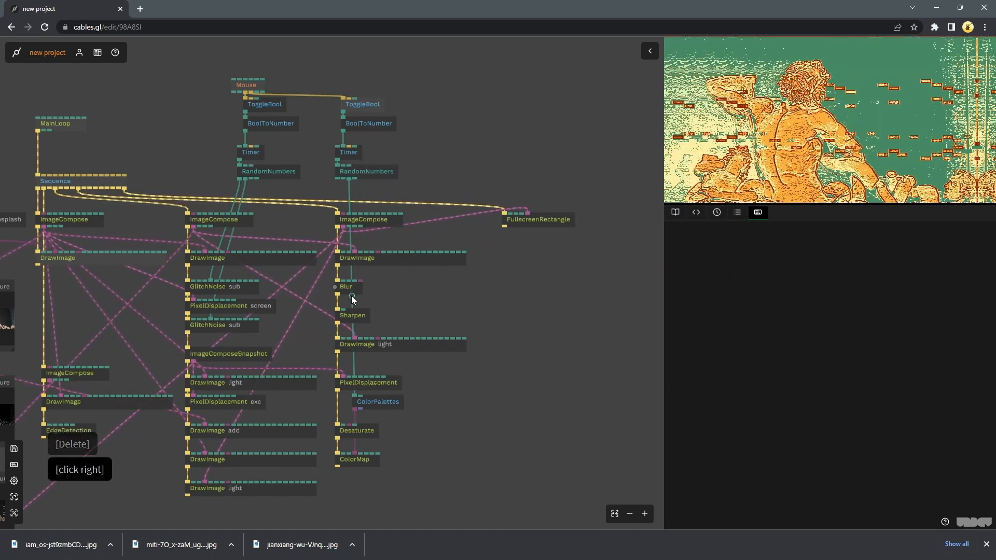
pyautogui.moveTo(406, 188); pyautogui.dragTo(336, 86)
pyautogui.press('Delete')
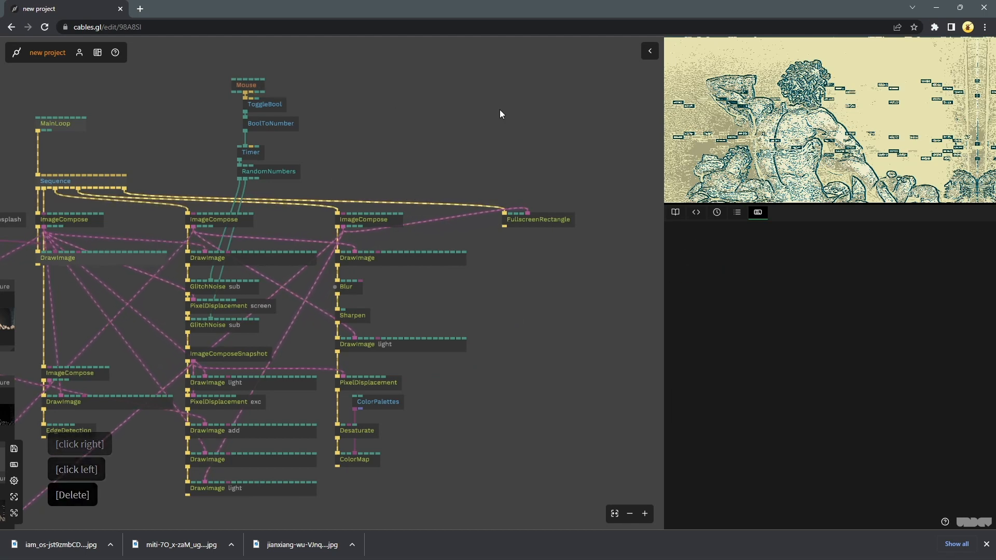
pyautogui.click(500, 110)
pyautogui.hotkey('ctrl', 's')
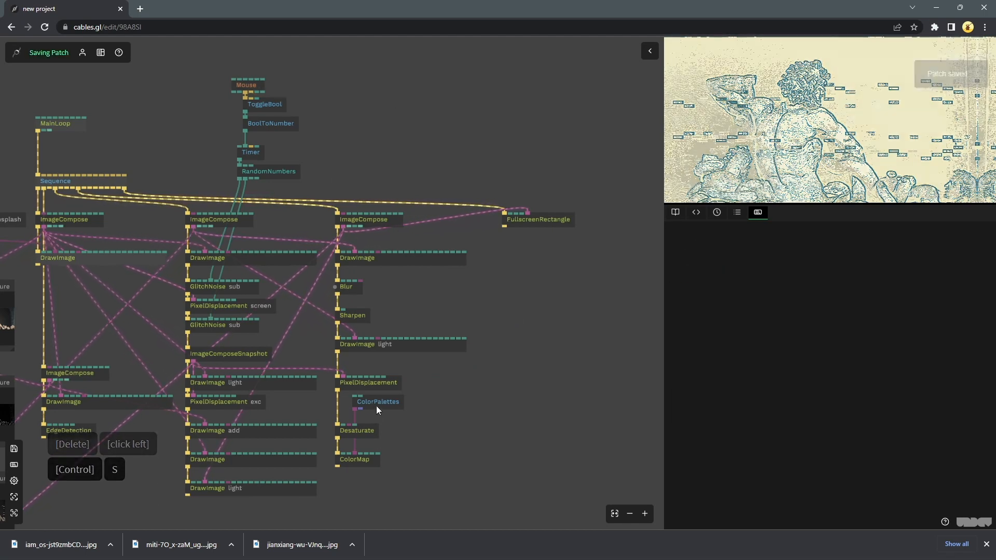
# Try ColorPalettes Index 30 and check the glitch animation with it in the preview
pyautogui.click(377, 407)
pyautogui.moveTo(749, 344); pyautogui.dragTo(797, 344)
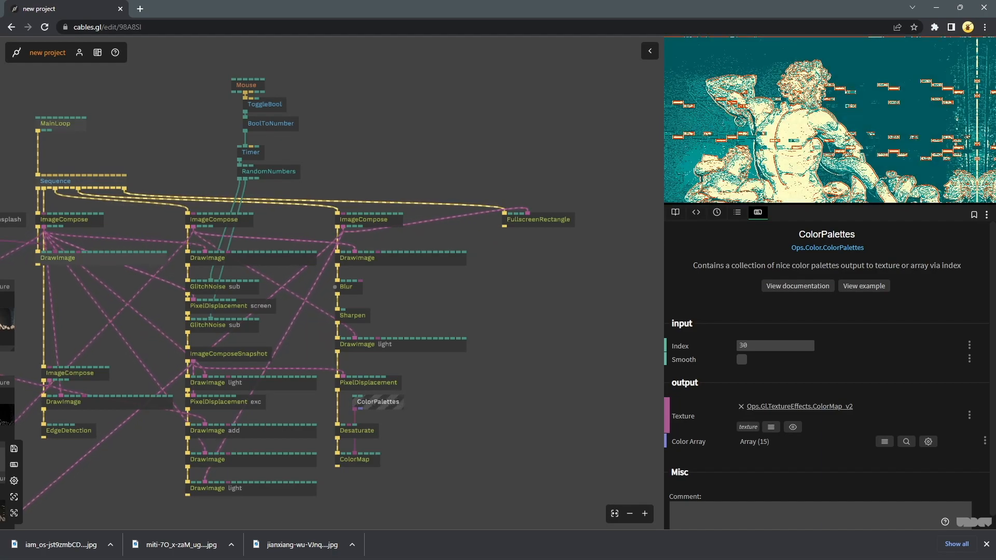
pyautogui.click(731, 155)
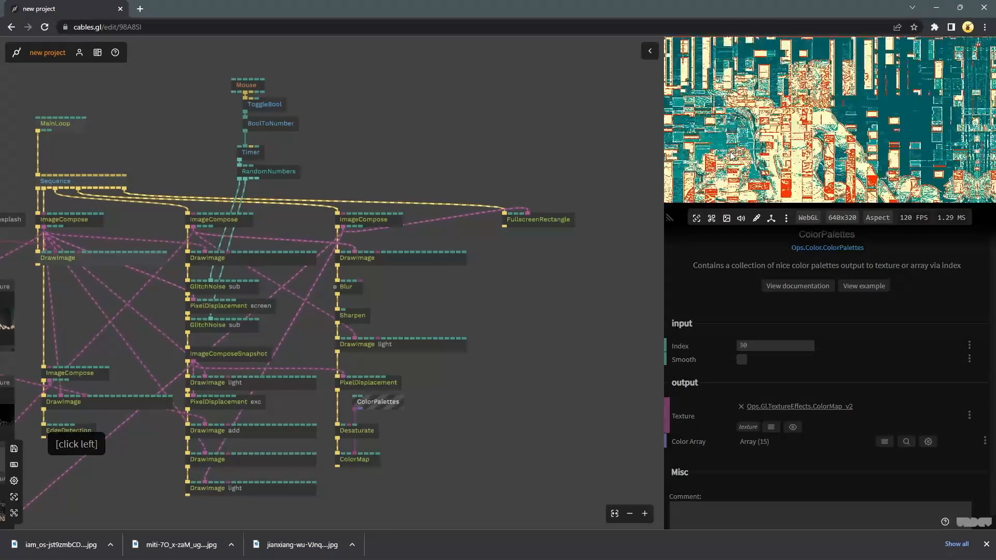
pyautogui.click(731, 155)
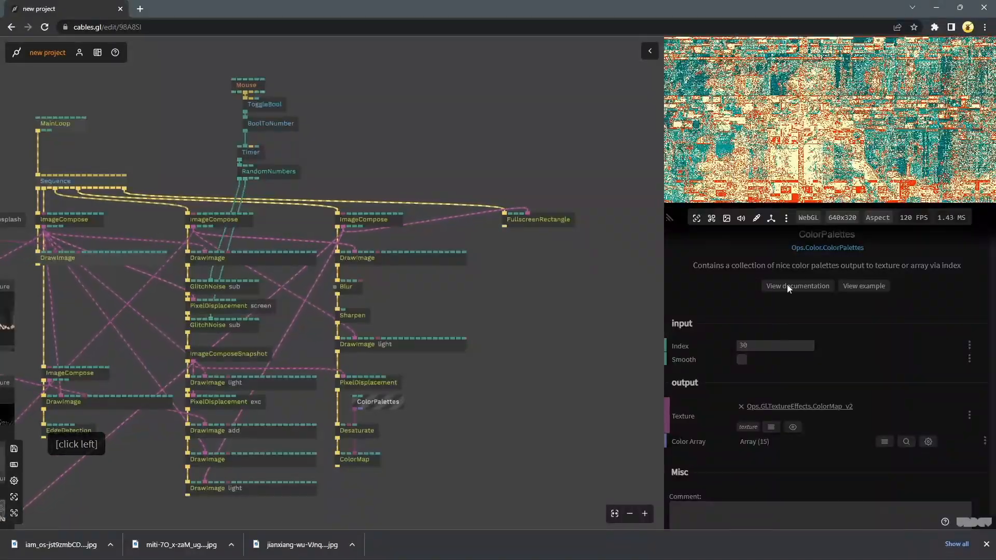
# Try Index 56 on ColorPalettes, set it to 99, and check the glitch animation in the preview
pyautogui.moveTo(755, 341); pyautogui.dragTo(784, 341)
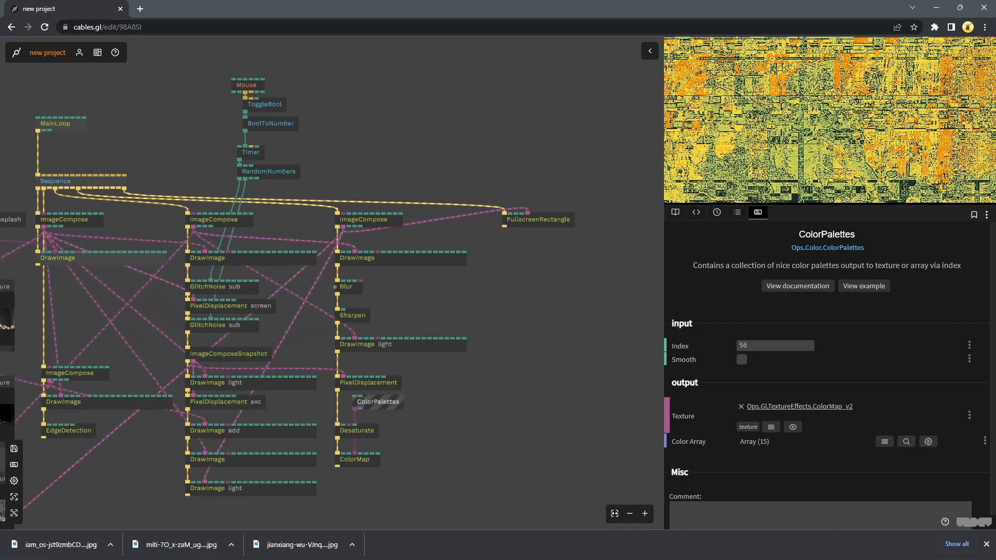
pyautogui.moveTo(775, 345); pyautogui.dragTo(810, 345)
pyautogui.click(784, 160)
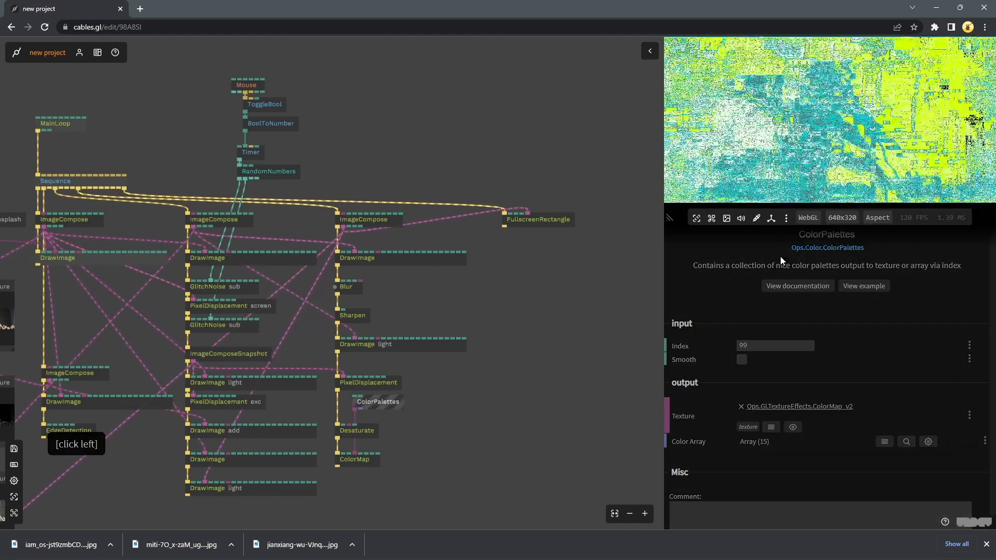
pyautogui.click(798, 63)
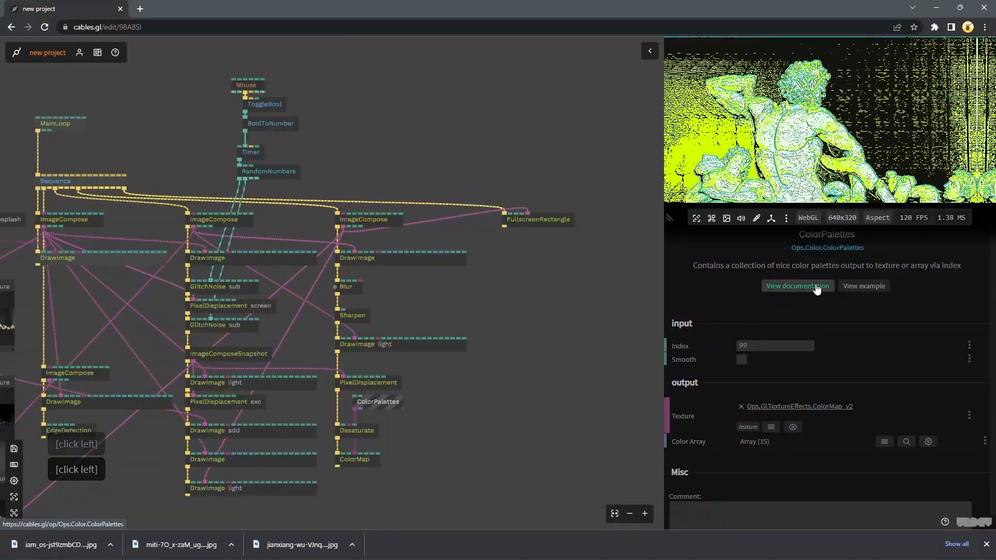
pyautogui.click(597, 171)
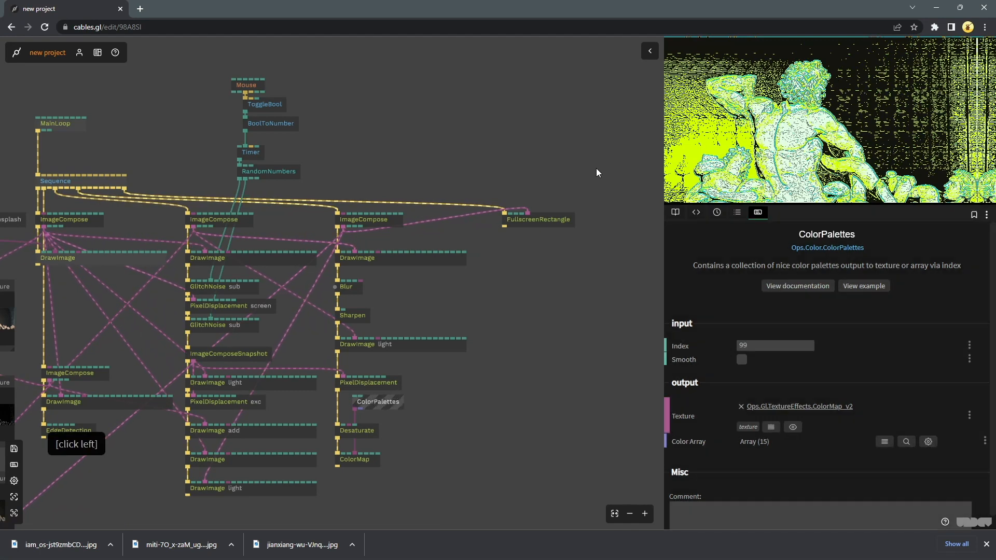
# Load the VJnqcHs2rhY Unsplash statue photo from the patch files into the Texture op
pyautogui.scroll(-5, 596, 168)
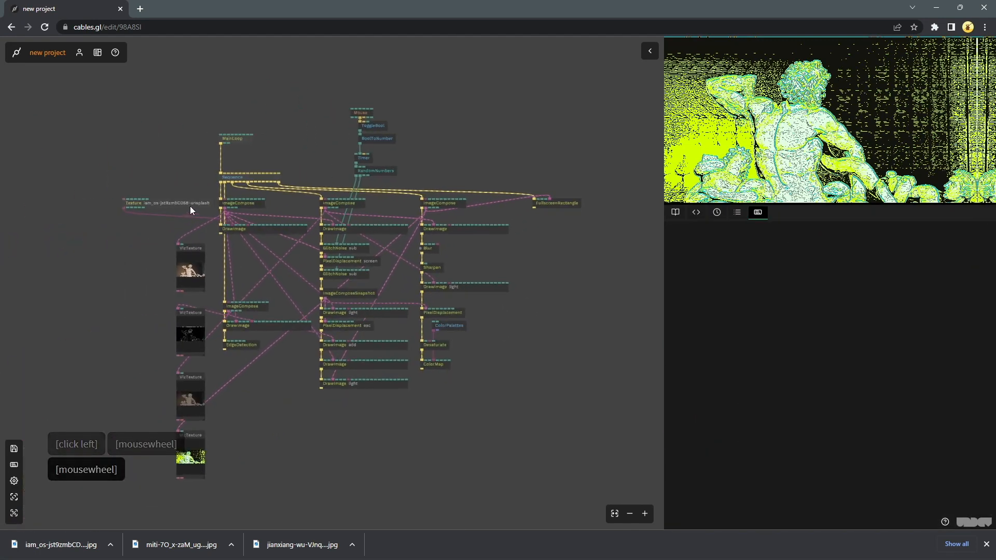
pyautogui.click(189, 203)
pyautogui.click(822, 345)
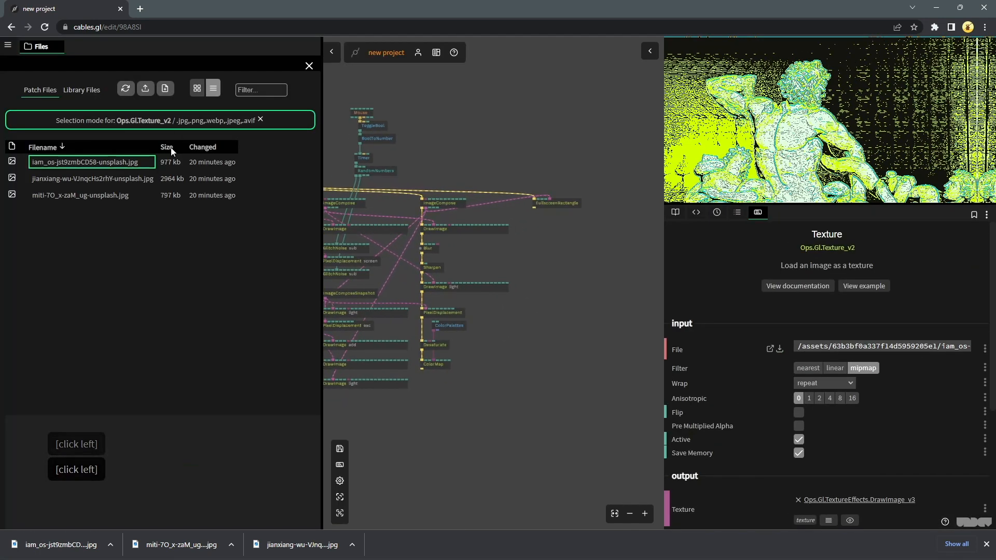
pyautogui.click(92, 179)
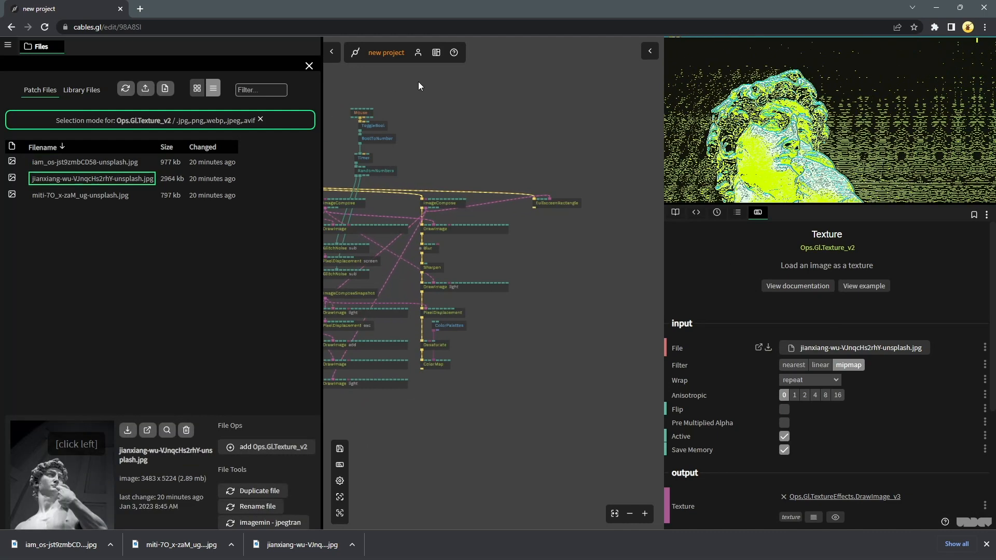
# Switch the Texture op's file to miti-7O_x-zaM_ug-unsplash.jpg, check the glitch in the preview, and save the patch
pyautogui.click(112, 195)
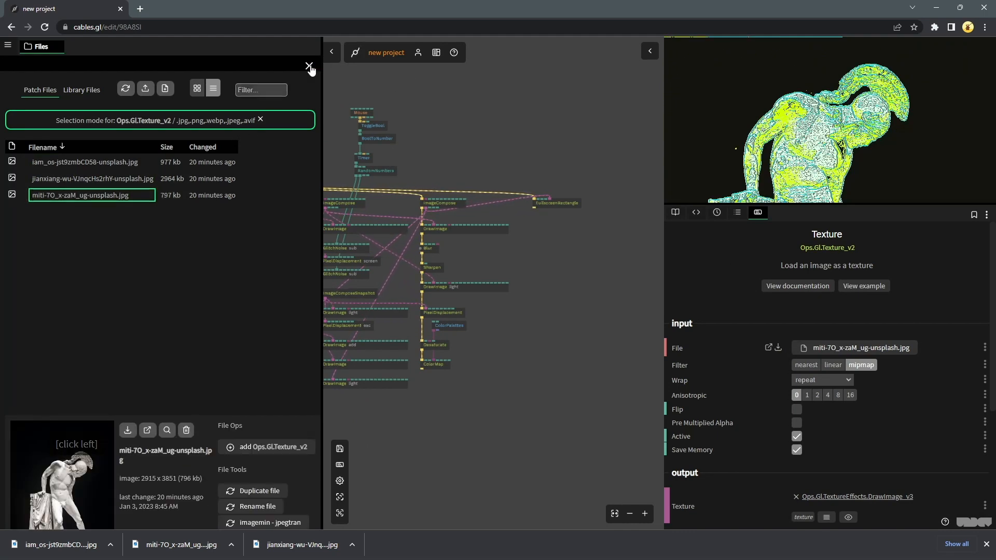
pyautogui.moveTo(867, 148)
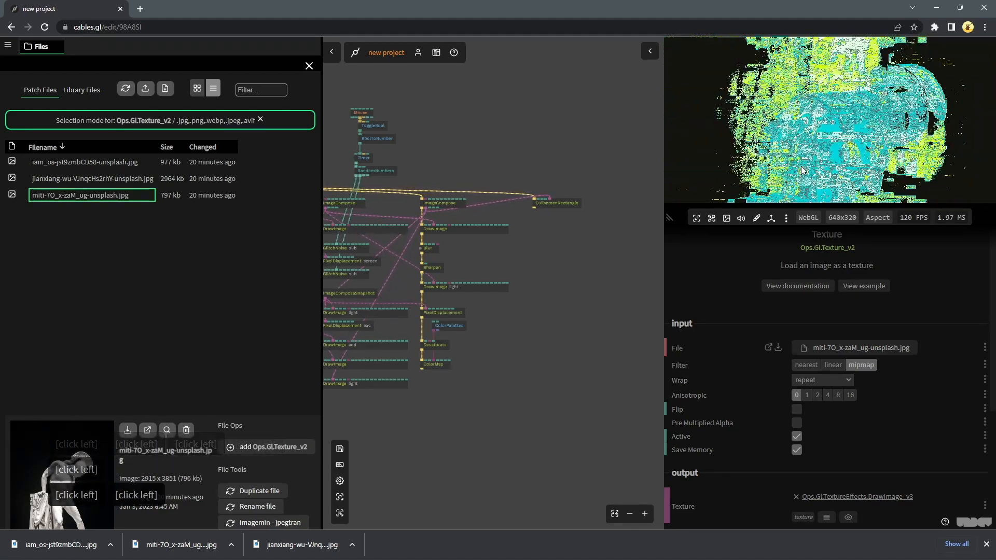
pyautogui.click(308, 66)
pyautogui.click(543, 120)
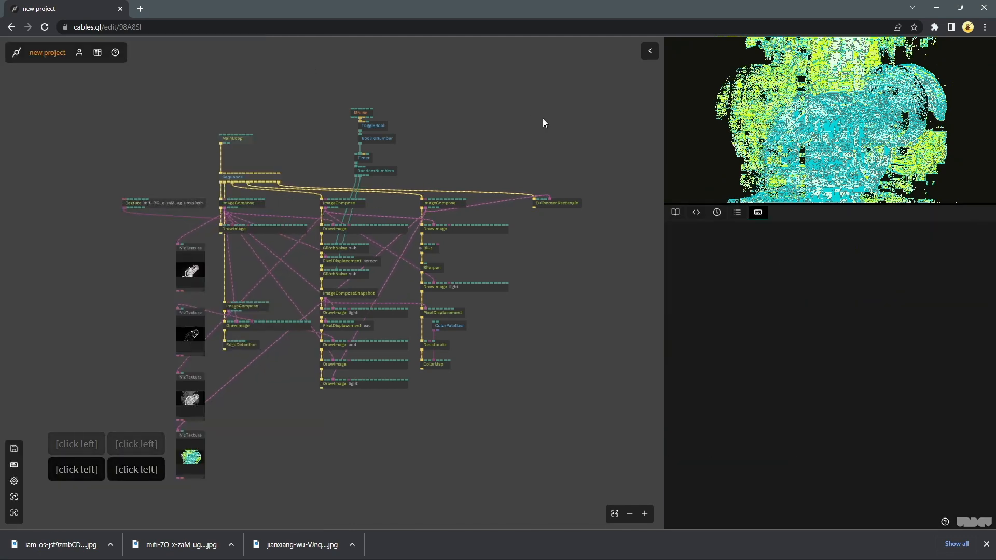
pyautogui.hotkey('ctrl', 's')
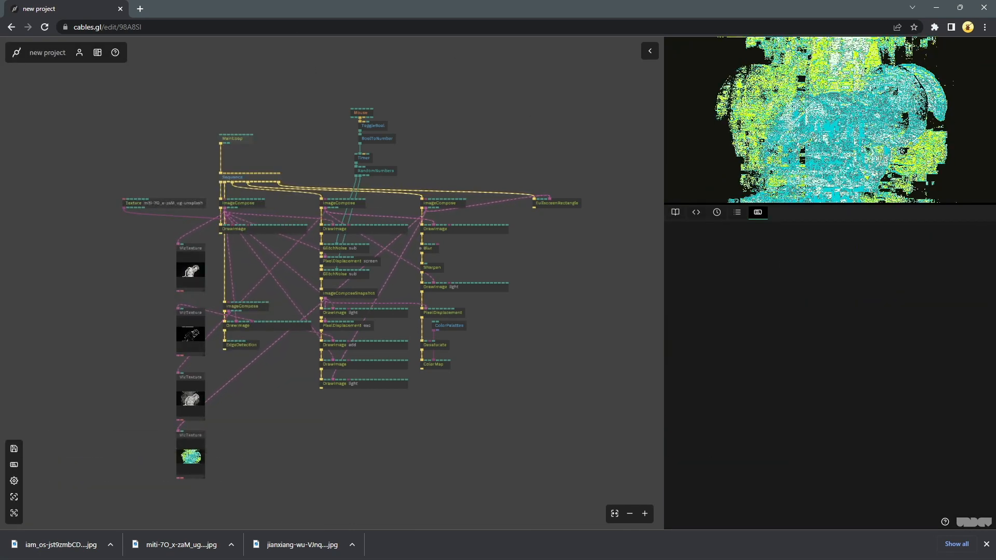
# Run the glitch animation, view the output in full screen, and return to the patch editor
pyautogui.click(706, 141)
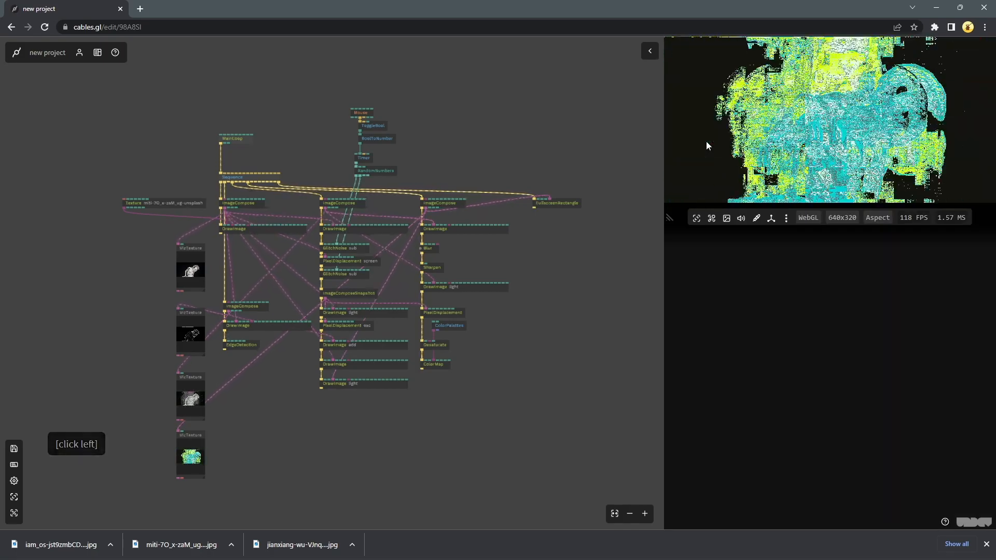
pyautogui.click(707, 151)
pyautogui.click(697, 219)
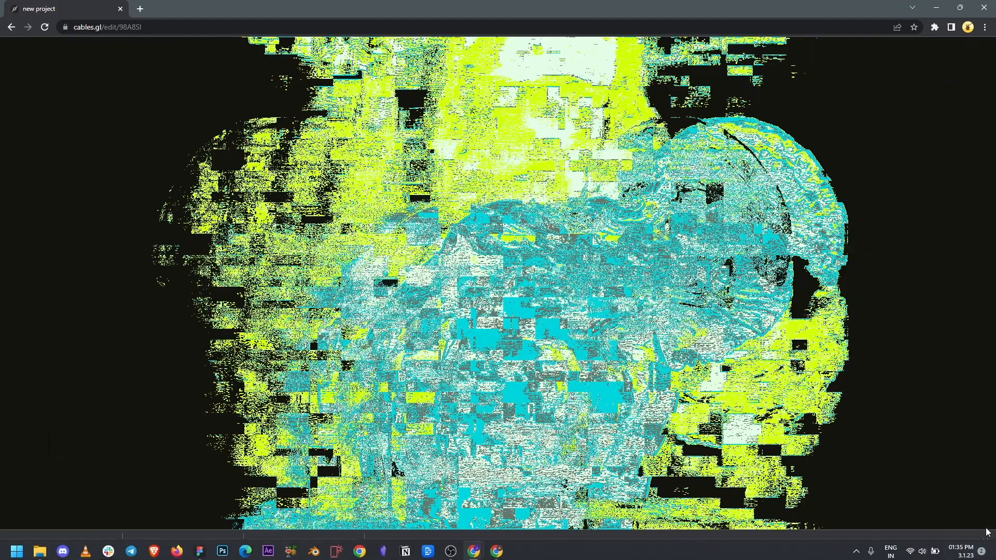
pyautogui.click(987, 545)
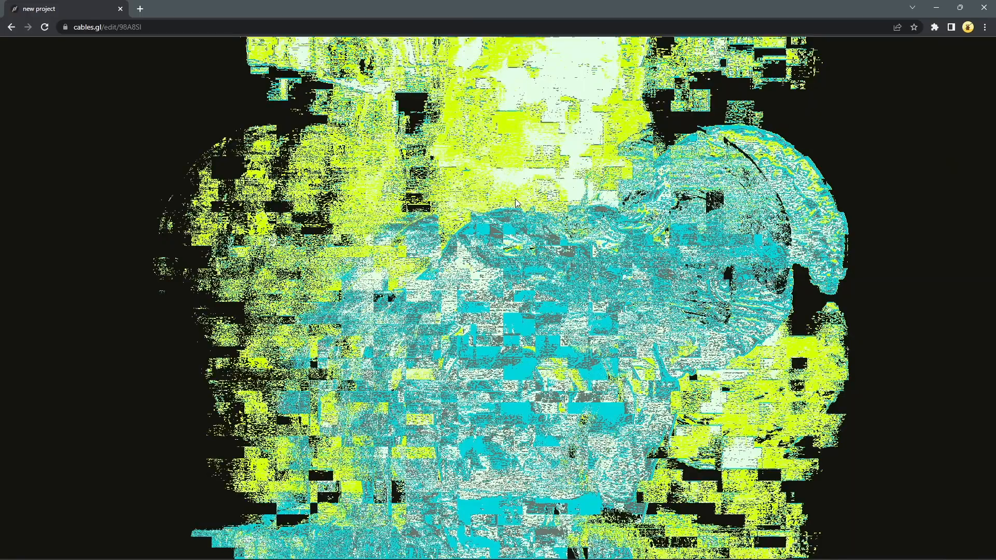
pyautogui.click(615, 230)
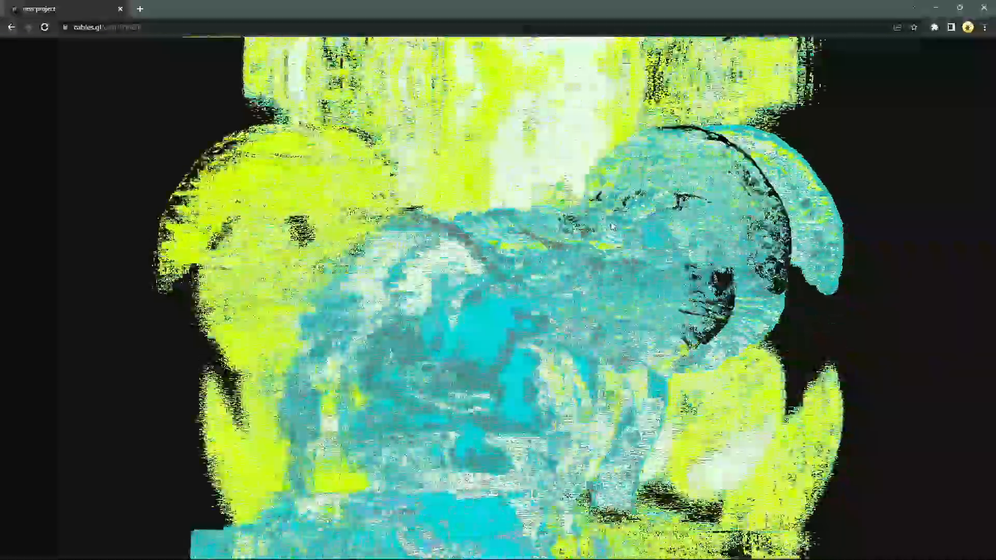
pyautogui.press('F11')
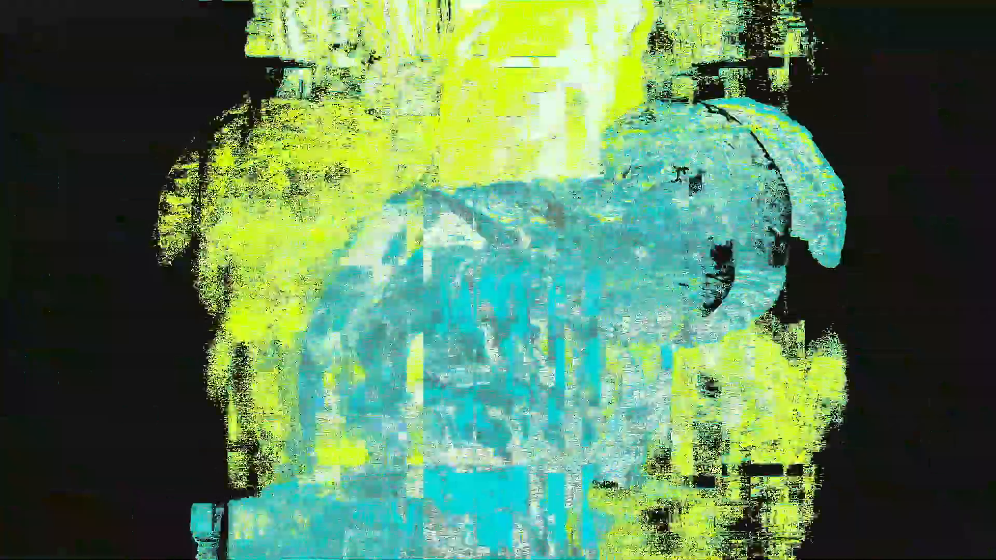
pyautogui.press('Escape')
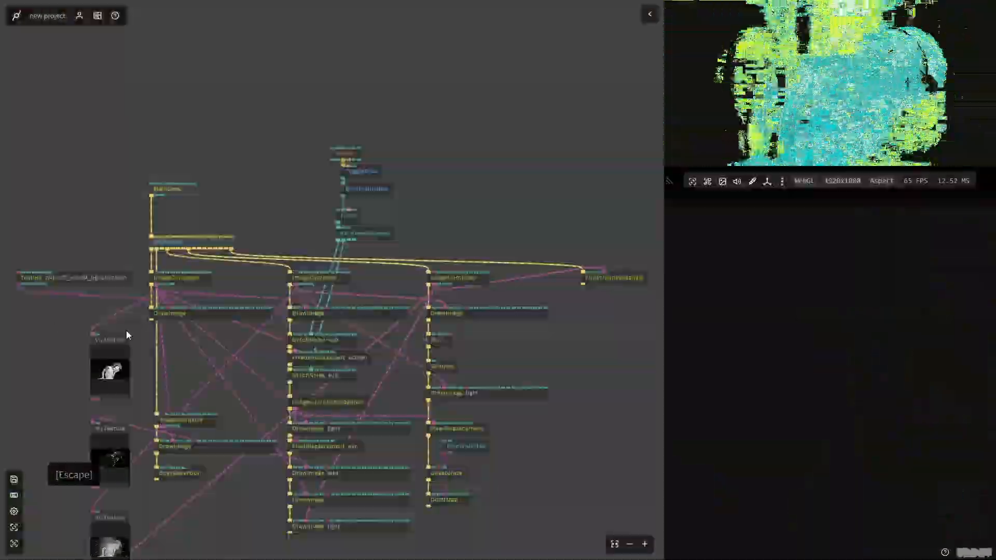
# Set the Texture op's file to iam_os-jst9zmbCD58-unsplash.jpg
pyautogui.click(92, 278)
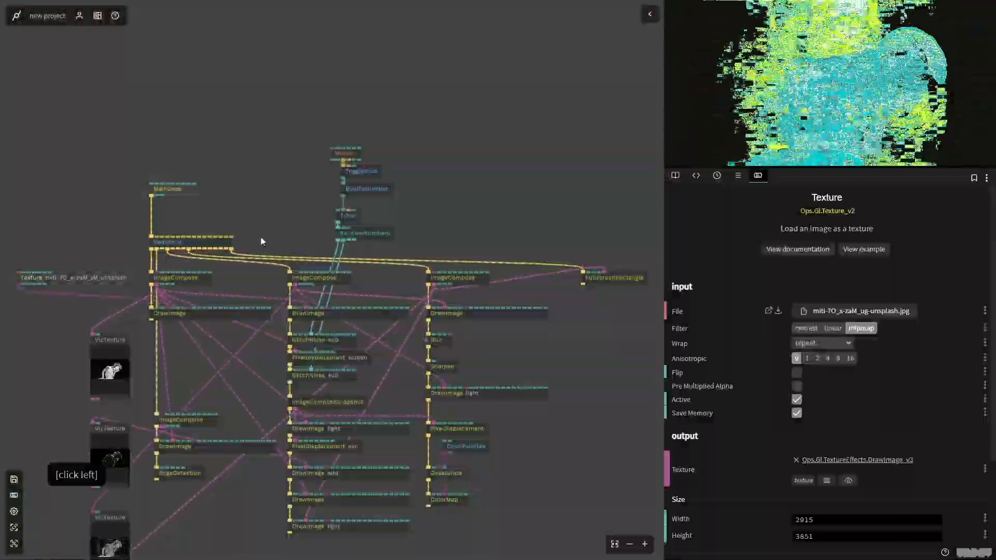
pyautogui.click(745, 299)
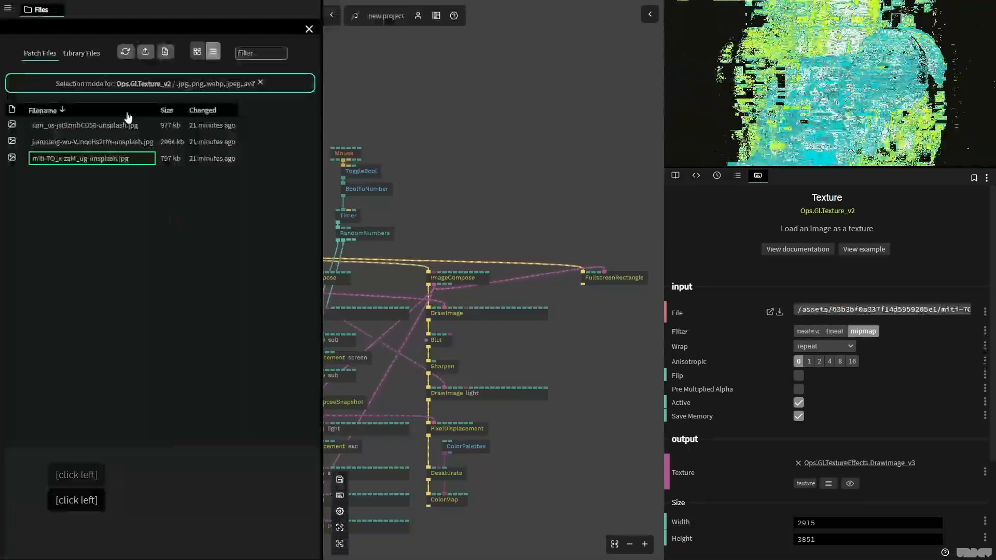
pyautogui.click(115, 128)
pyautogui.click(115, 128)
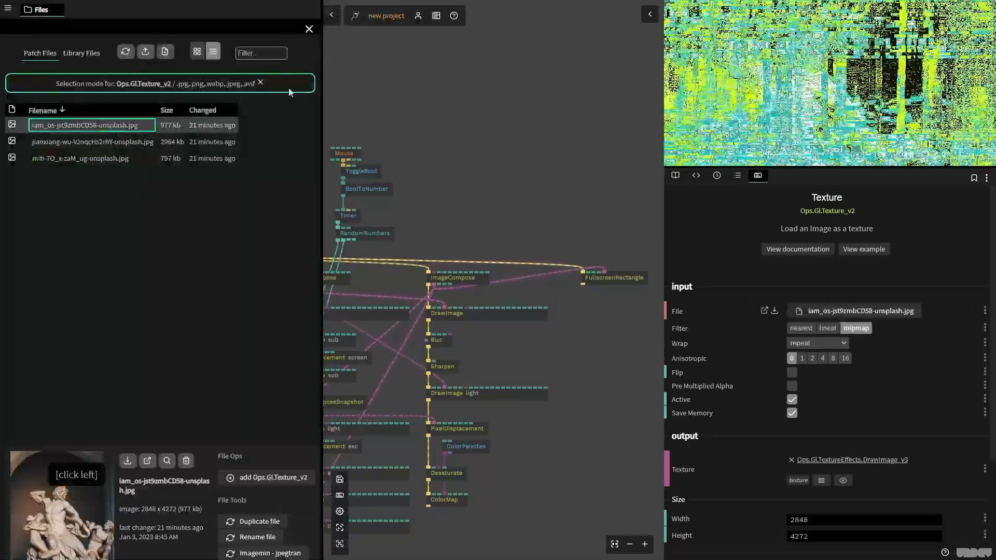
pyautogui.click(310, 29)
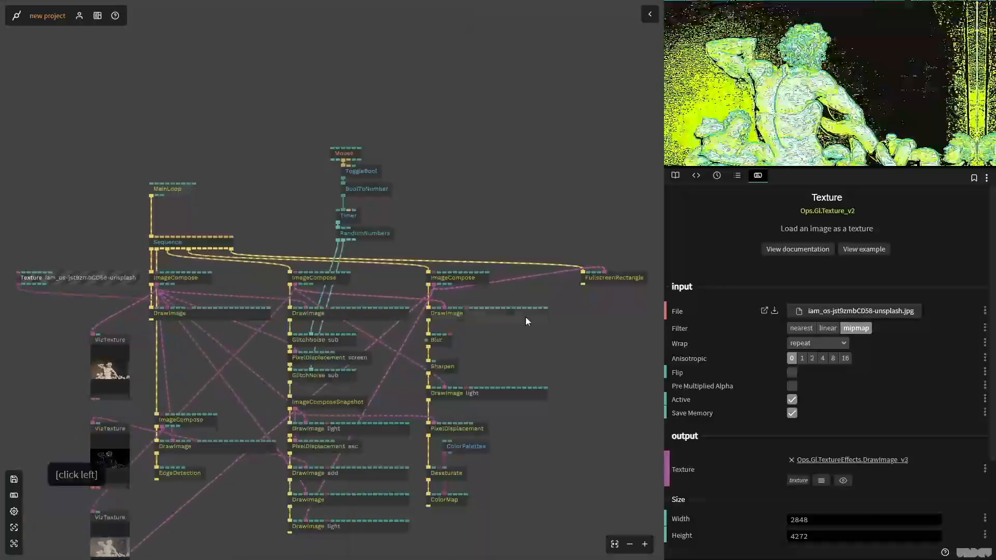
# Open the parameters of the ColorPalettes op
pyautogui.click(465, 446)
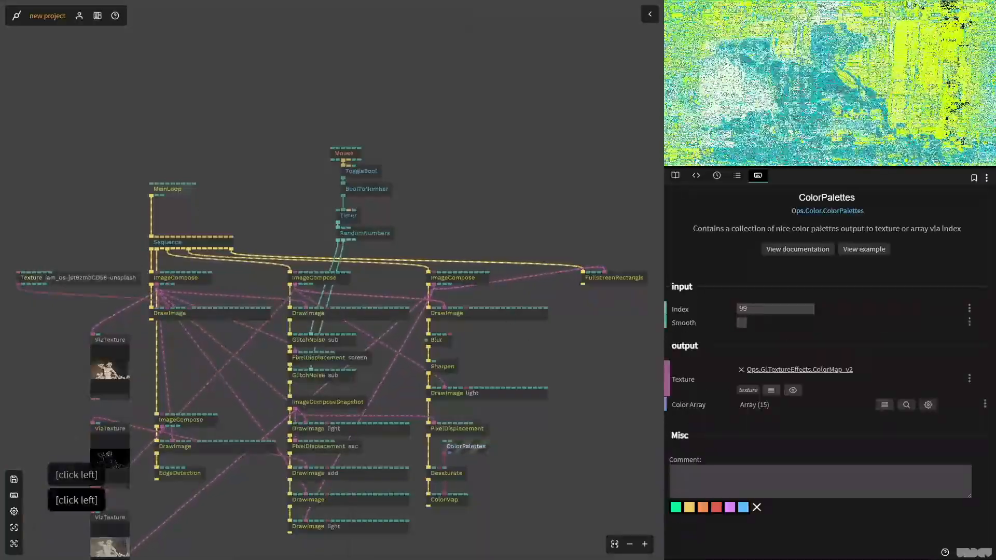